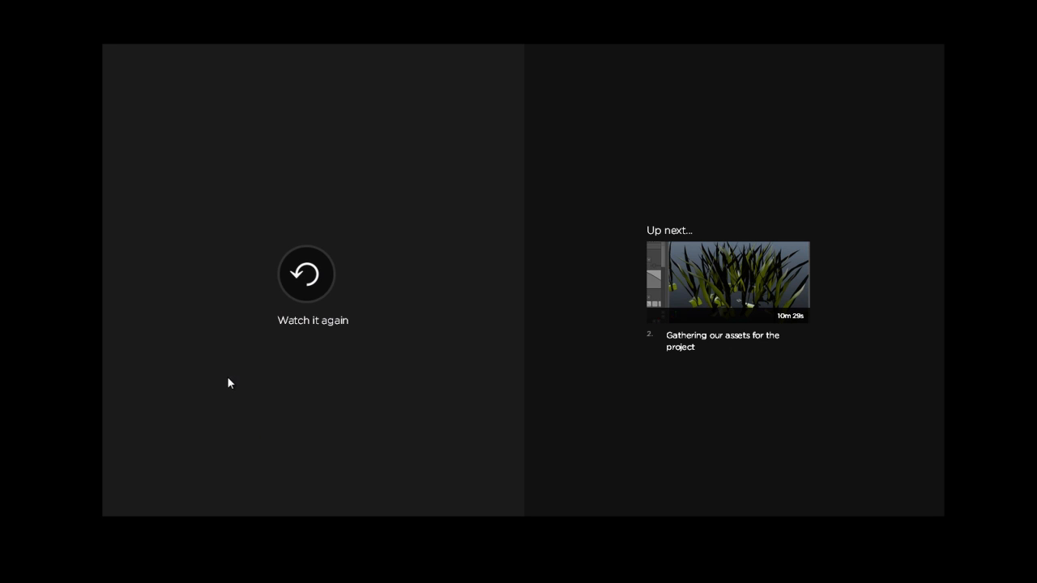
click(732, 284)
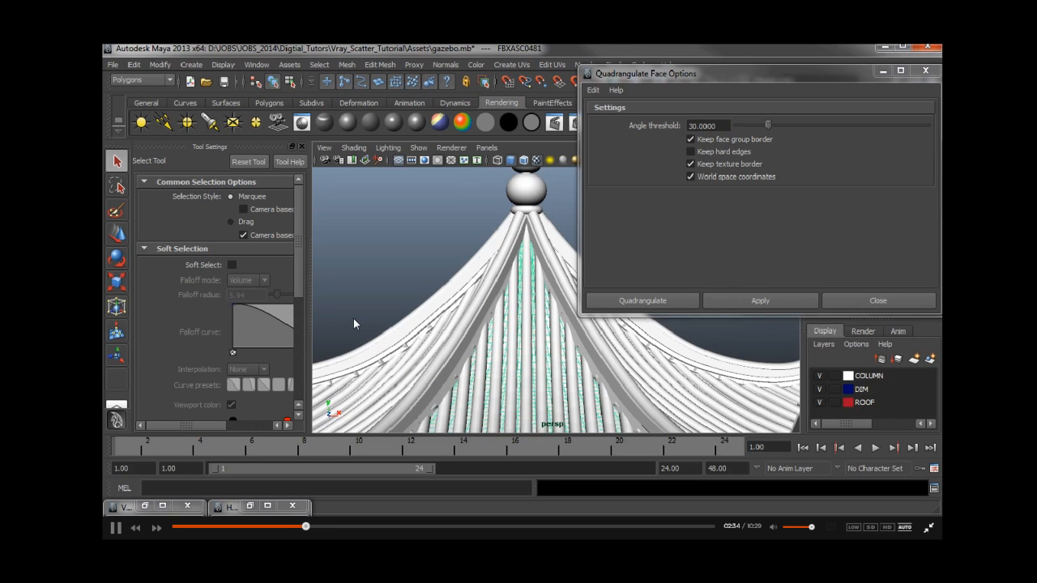
Step: Close the Quadrangulate Face options and select the whole gazebo geometry group through one of its column meshes
click(879, 302)
alt+middle_drag(559, 385, 567, 267)
scroll(566, 325, down, 10)
alt+drag(565, 348, 574, 296)
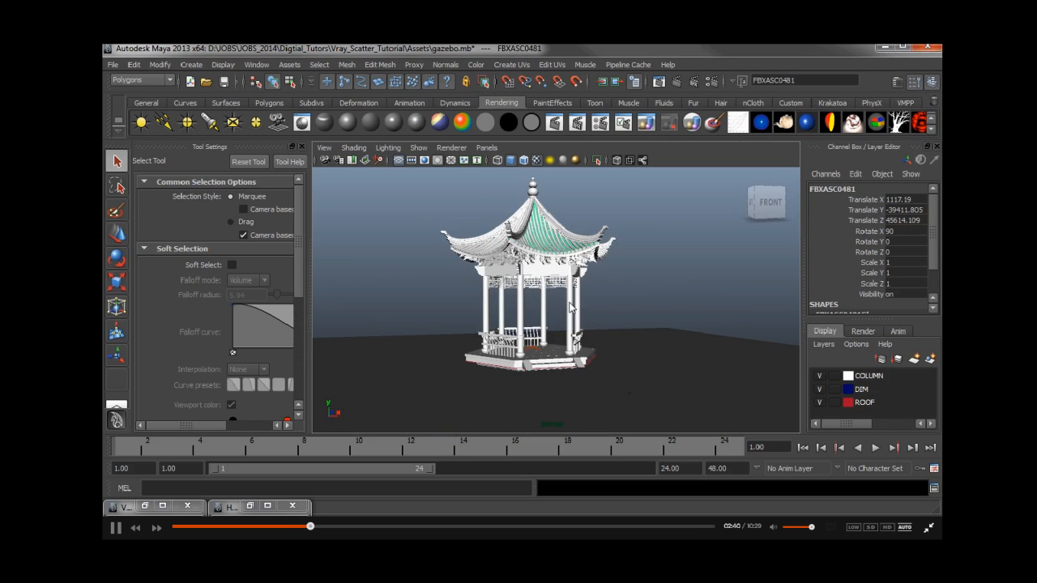
click(570, 306)
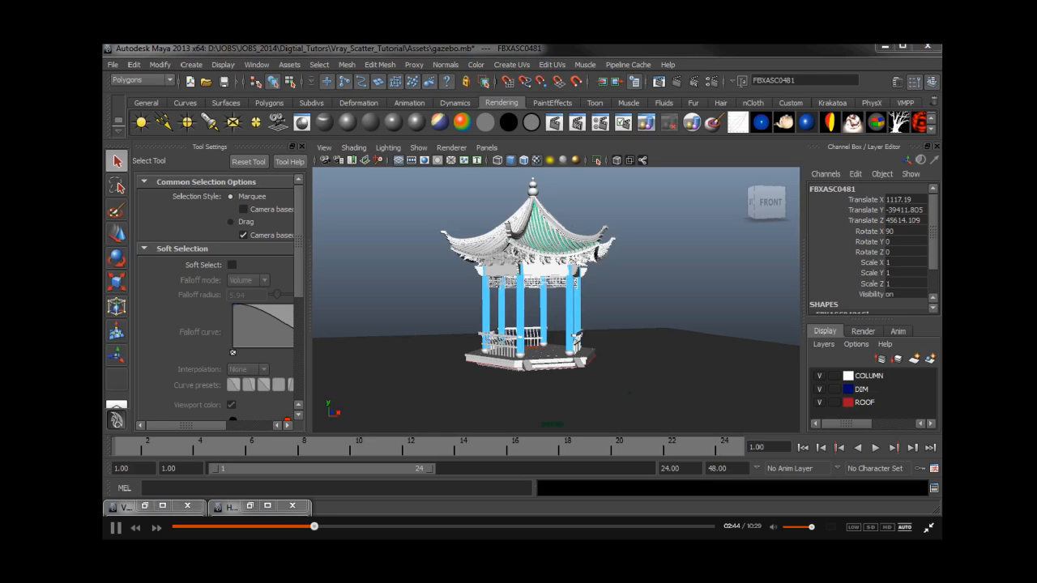
key(Up)
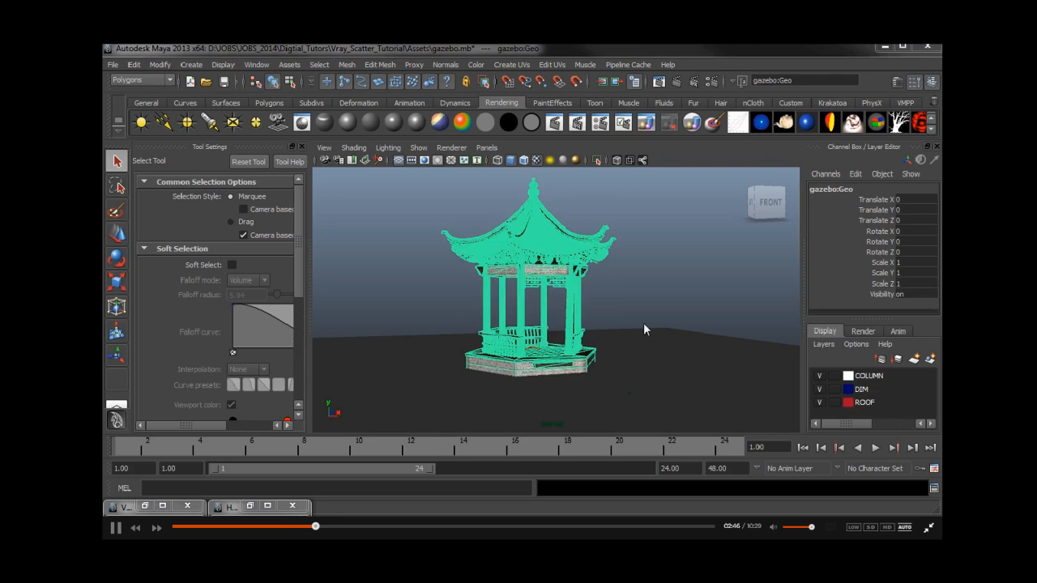
Step: Deselect the gazebo and examine its textured roof, columns and base
click(663, 279)
alt+drag(432, 278, 497, 275)
scroll(542, 242, up, 6)
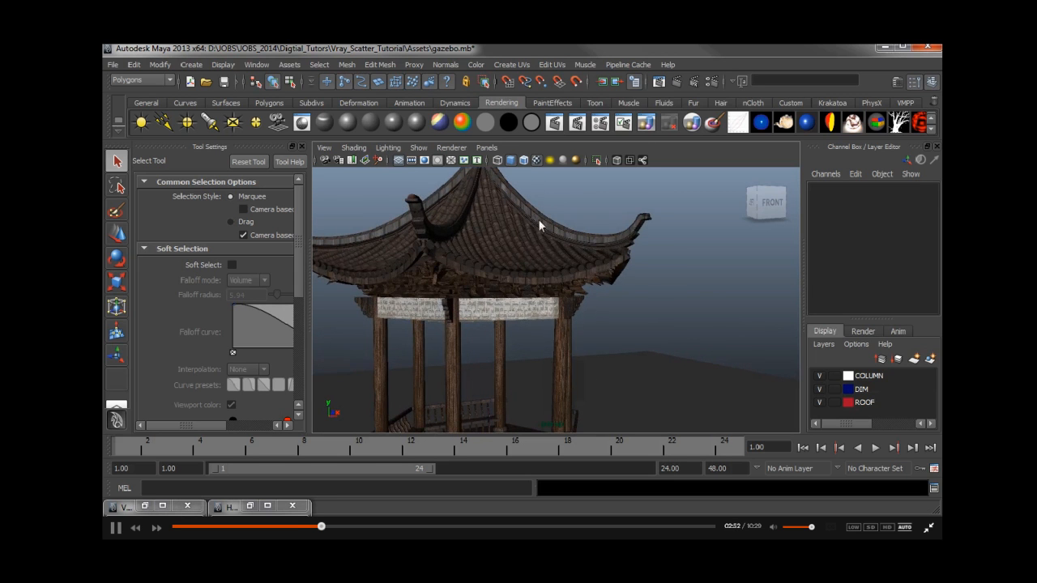
alt+middle_drag(577, 340, 581, 305)
alt+right_drag(581, 305, 463, 285)
mouse_move(462, 286)
alt+mouse_down()
mouse_move(491, 281)
mouse_move(476, 284)
alt+mouse_up()
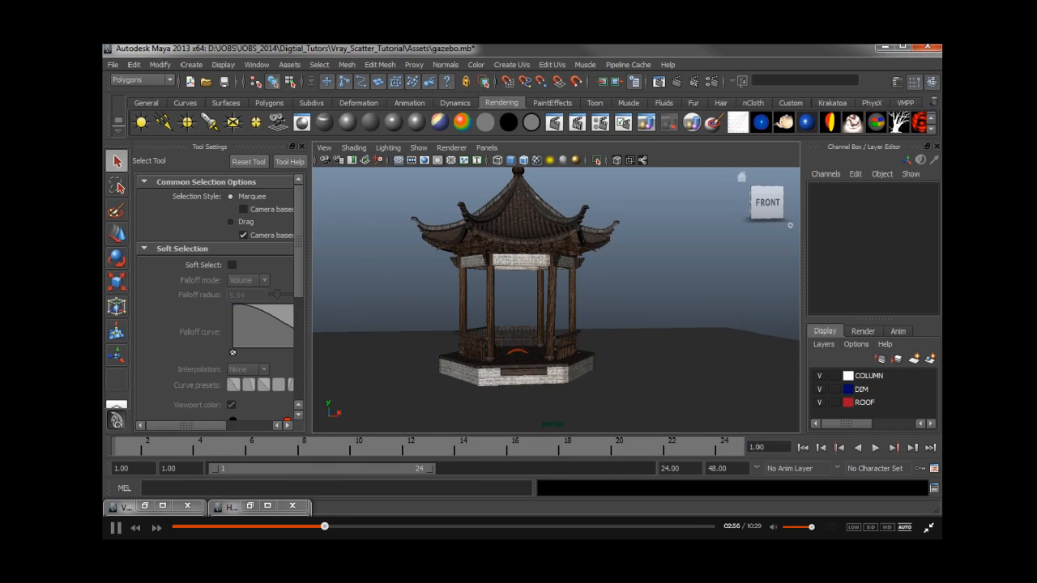
Step: Switch to the browser and examine the OrnamentBorder0305 texture on cgtextures.com, including its enlarged preview
drag(941, 125, 669, 124)
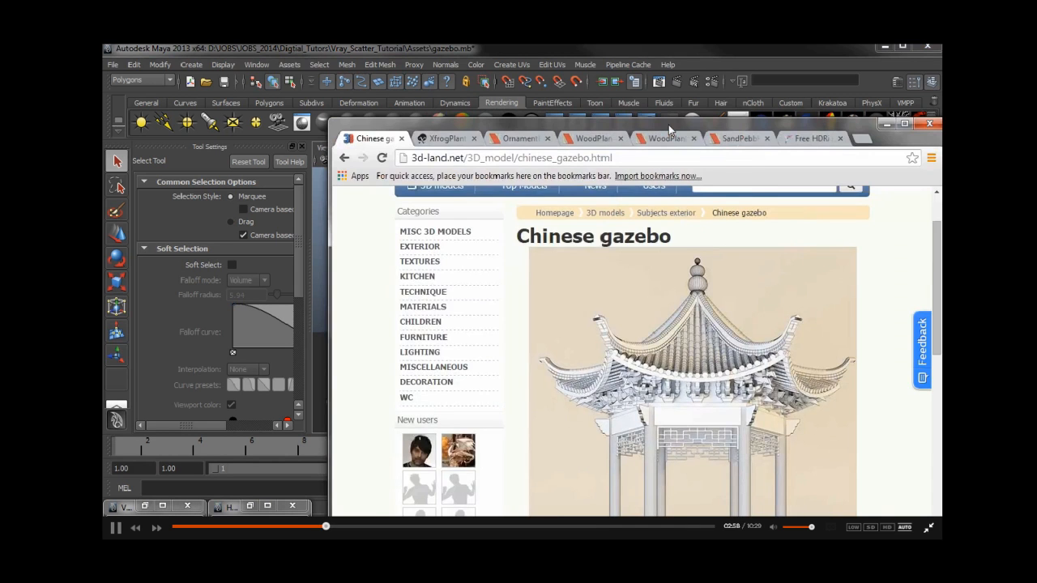
double_click(669, 125)
click(366, 52)
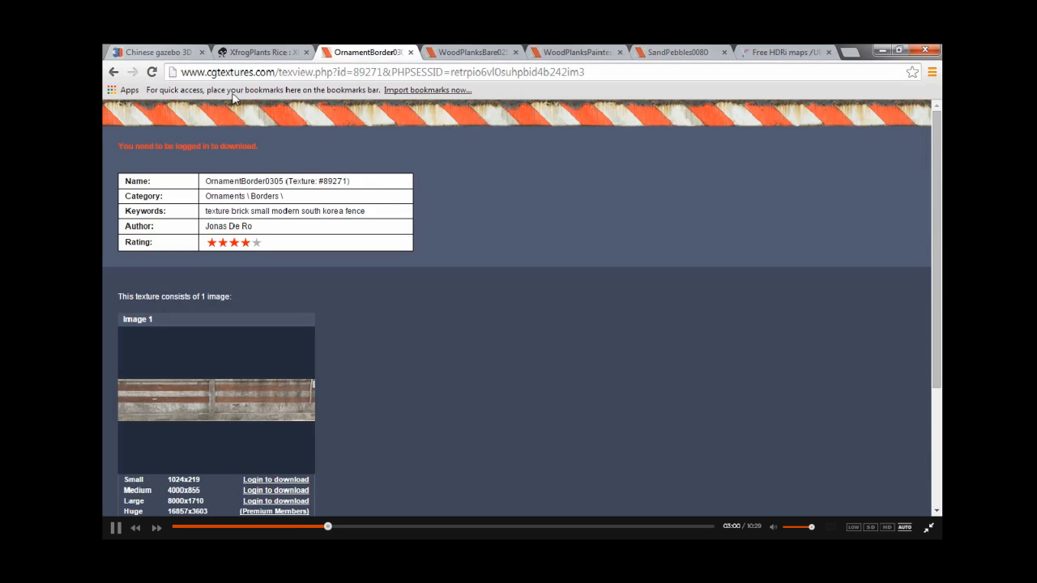
scroll(469, 282, down, 1)
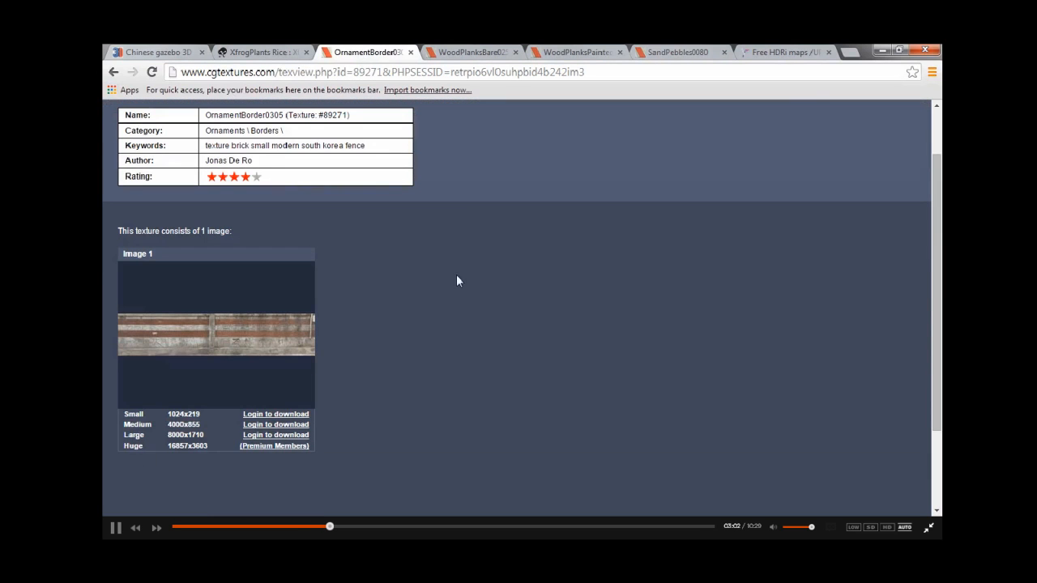
mouse_move(202, 328)
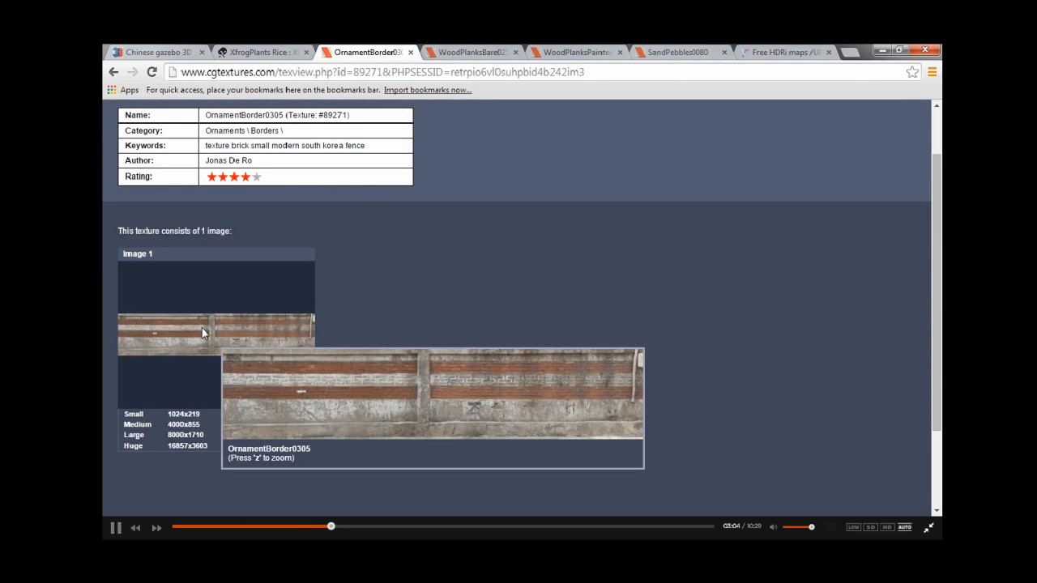
click(899, 50)
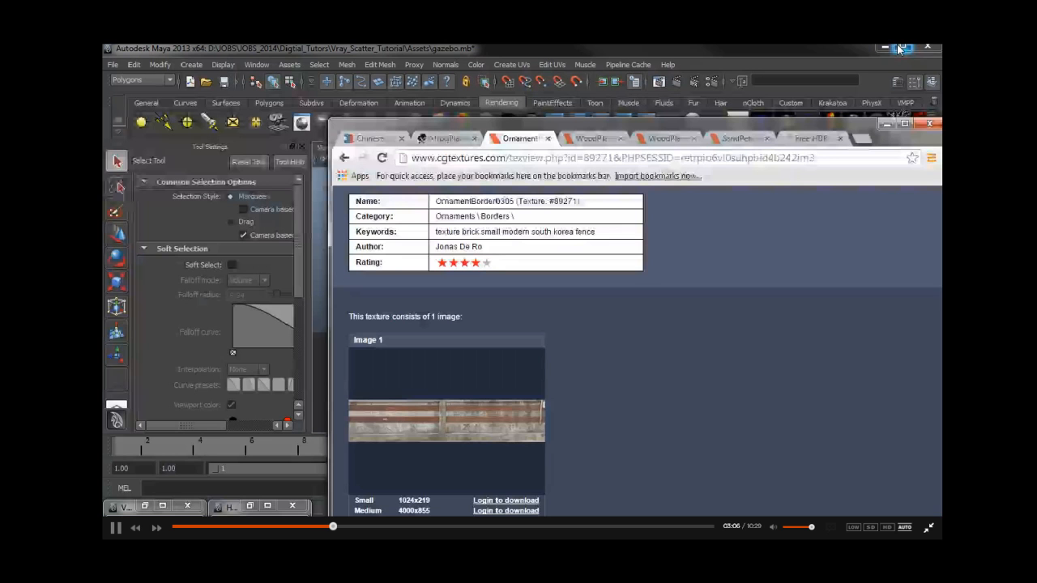
drag(694, 128, 941, 138)
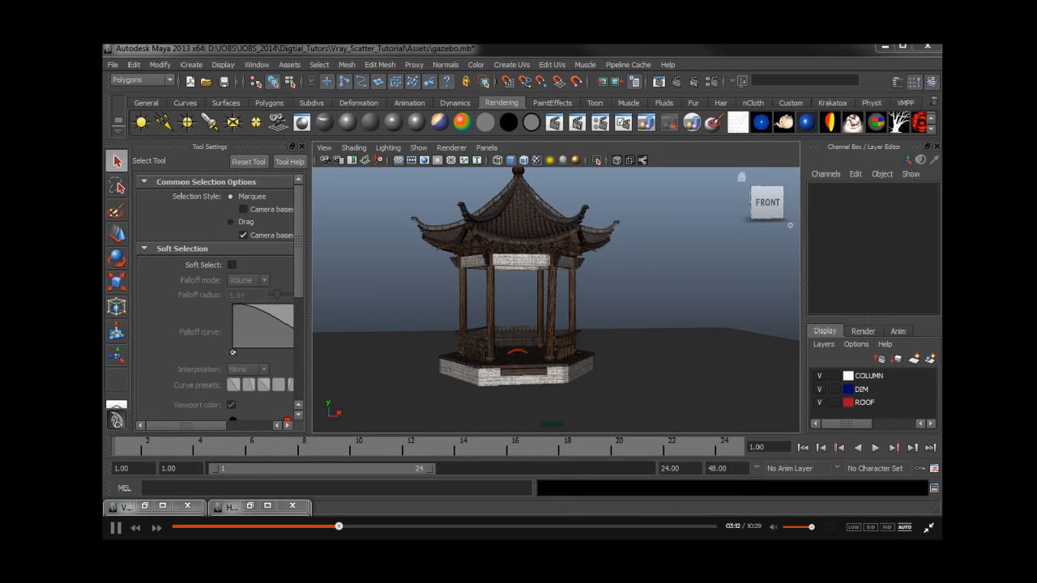
Step: In the browser, examine the WoodPlanksBare0250 and WoodPlanksPainted0247 texture pages, then return to Maya
drag(940, 90, 445, 85)
double_click(444, 85)
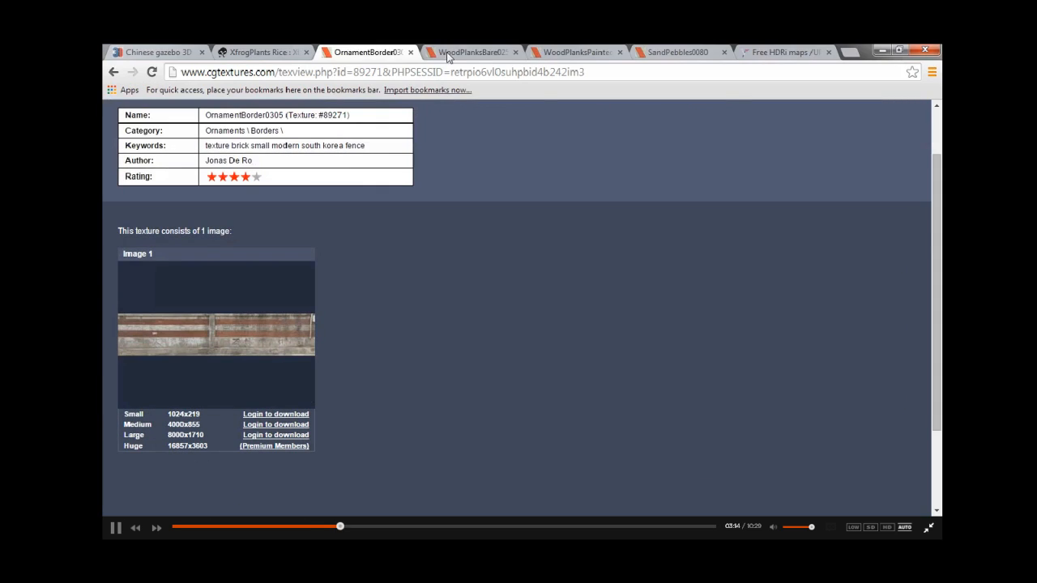
key(ctrl+Tab)
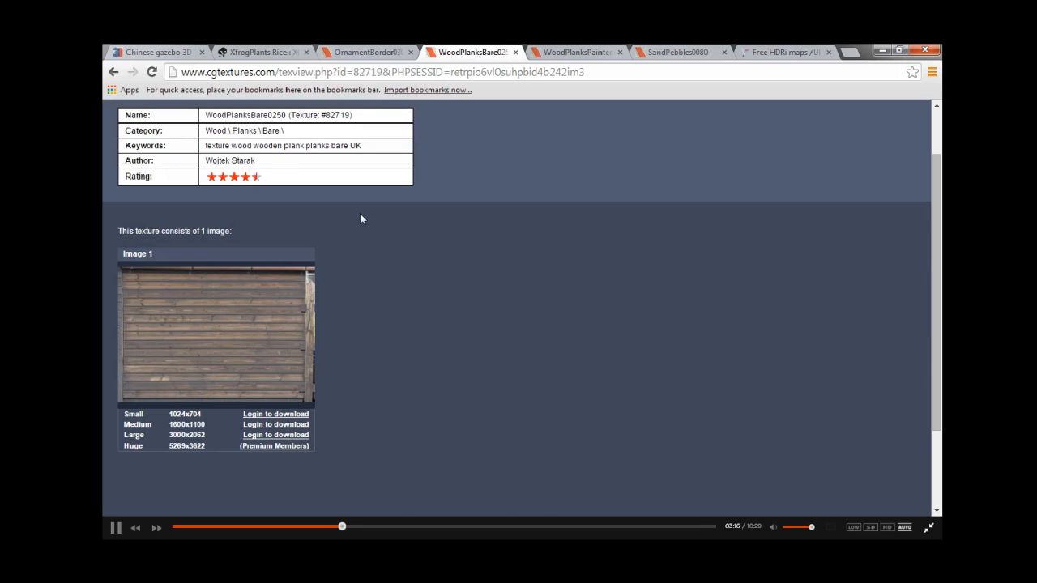
click(552, 55)
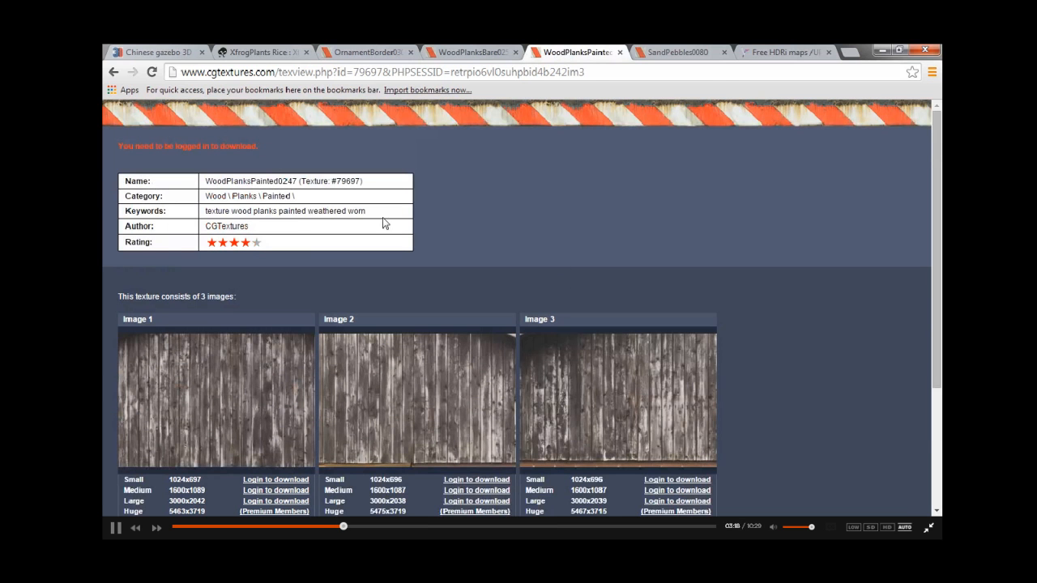
click(900, 51)
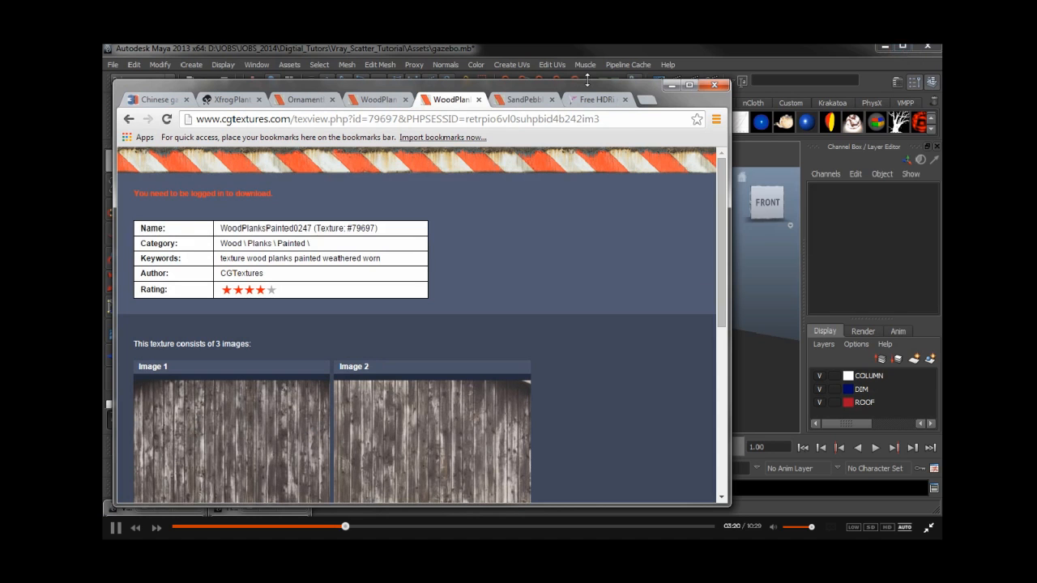
drag(585, 86, 942, 121)
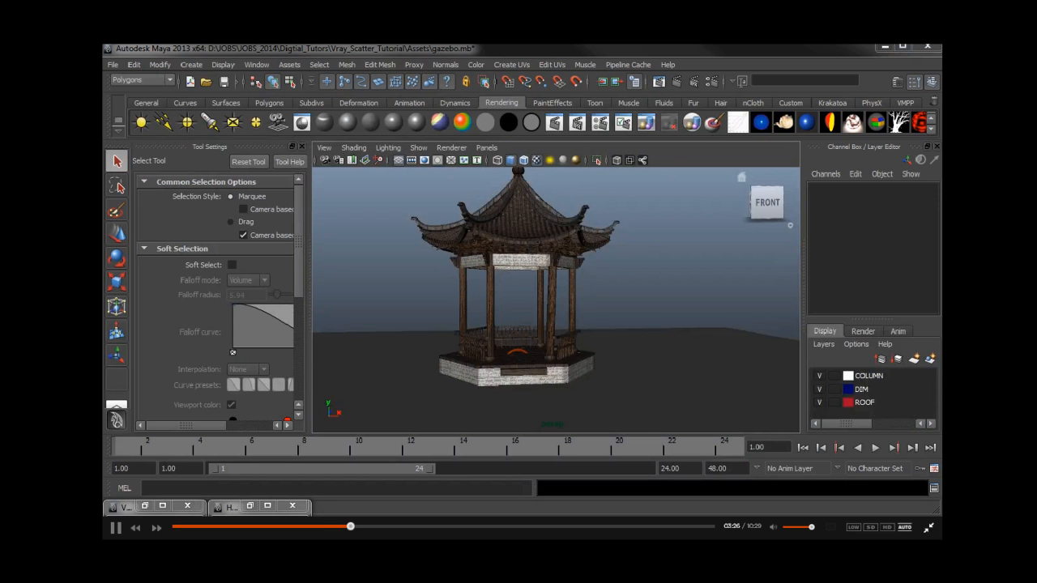
Step: In the browser, examine the last rice plant variation and the price details on the XfrogPlants Rice page
drag(940, 154, 518, 105)
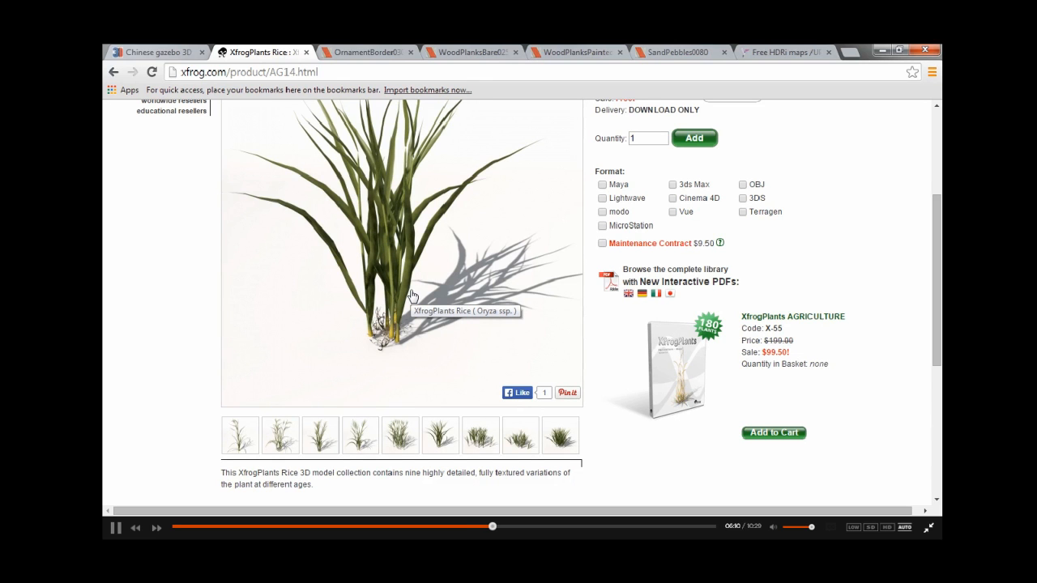
click(555, 448)
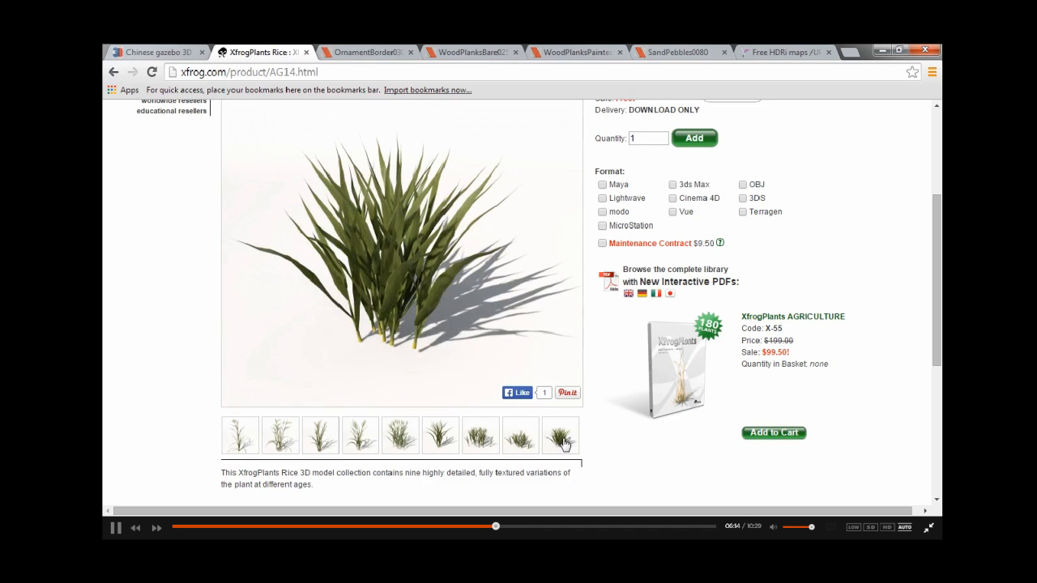
scroll(565, 444, up, 1)
drag(613, 163, 655, 165)
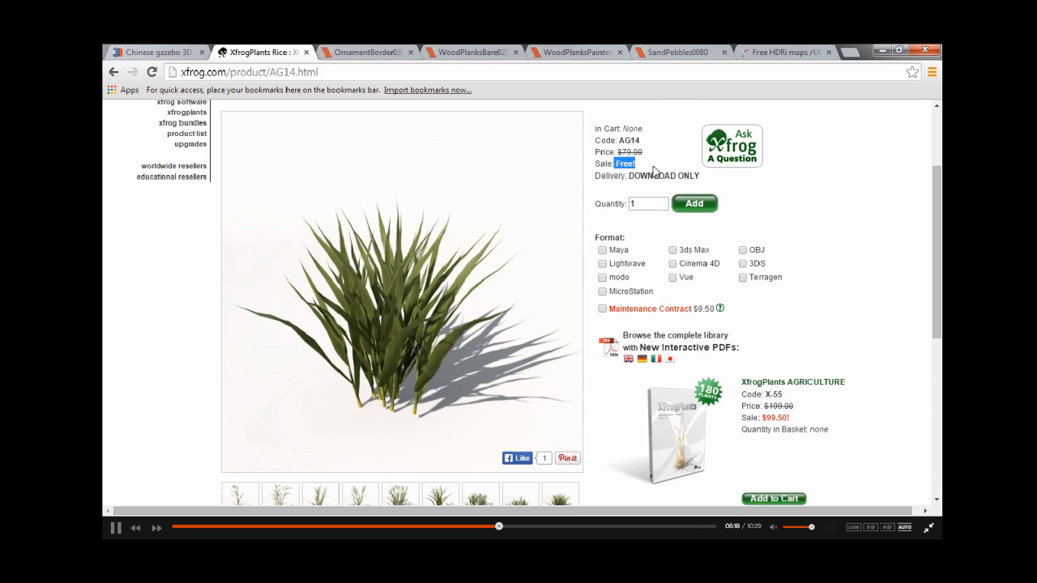
click(645, 169)
click(899, 50)
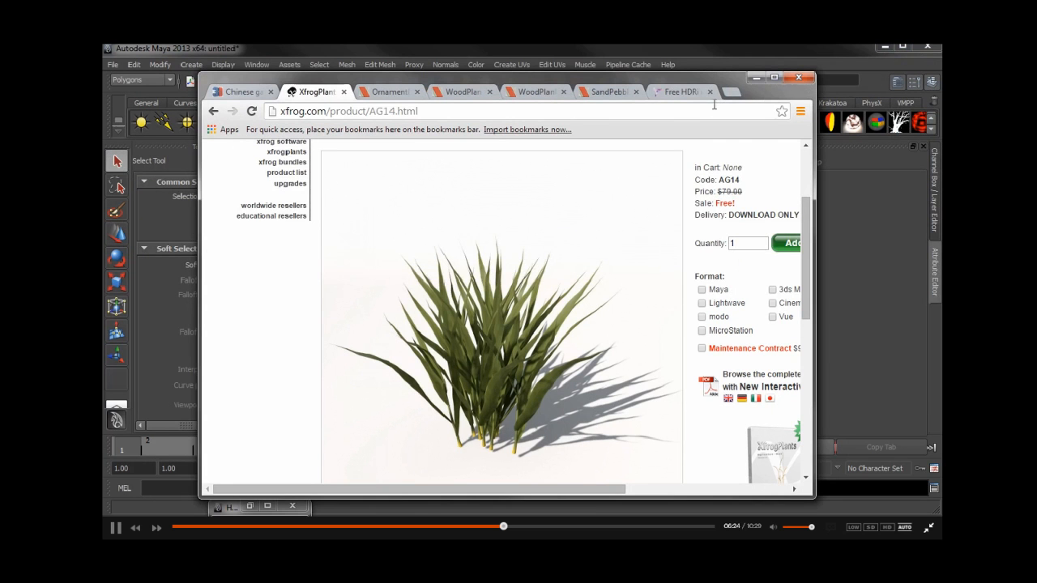
drag(659, 84, 1036, 89)
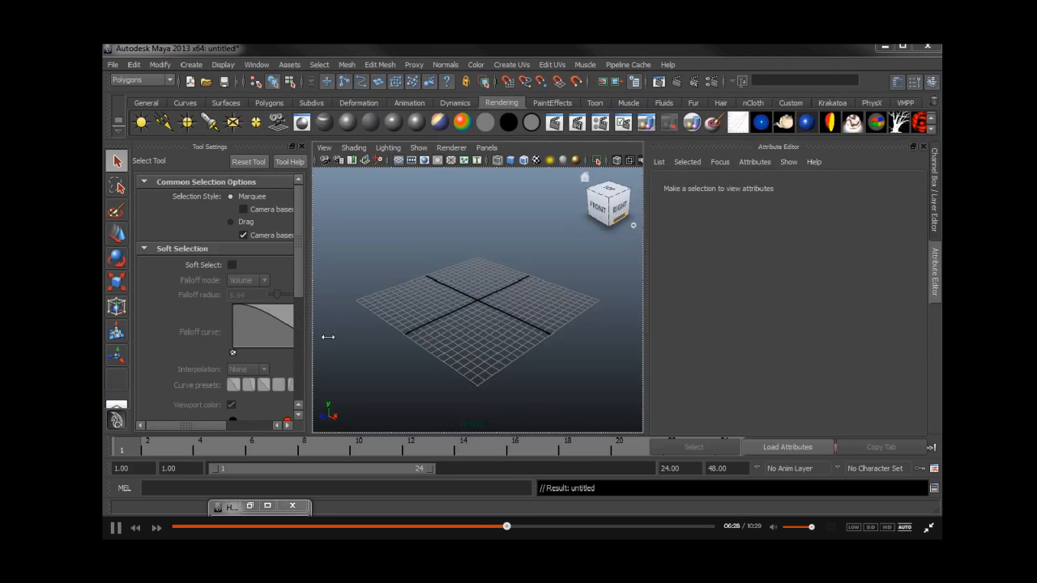
Step: Load the AG14 rice plant model into the empty Maya scene and select its AG14_1 mesh in shaded display
drag(327, 337, 497, 274)
alt+middle_drag(511, 245, 509, 320)
alt+right_drag(509, 321, 403, 300)
alt+drag(403, 300, 405, 294)
alt+right_drag(405, 294, 410, 294)
key(5)
mouse_move(410, 294)
alt+mouse_down()
mouse_move(372, 305)
mouse_move(478, 312)
alt+mouse_up()
alt+right_drag(478, 311, 555, 297)
alt+drag(555, 297, 441, 283)
alt+right_drag(440, 283, 517, 317)
click(411, 322)
Step: Quadrangulate the faces of the selected AG14_1 plant mesh
alt+middle_drag(486, 305, 500, 321)
alt+right_drag(500, 321, 472, 221)
key(space)
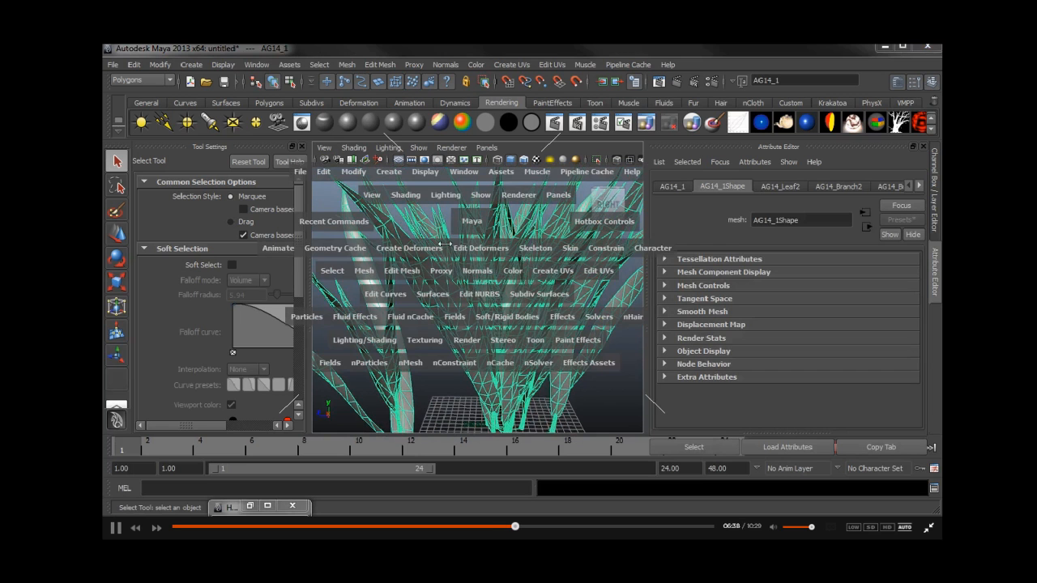
click(476, 270)
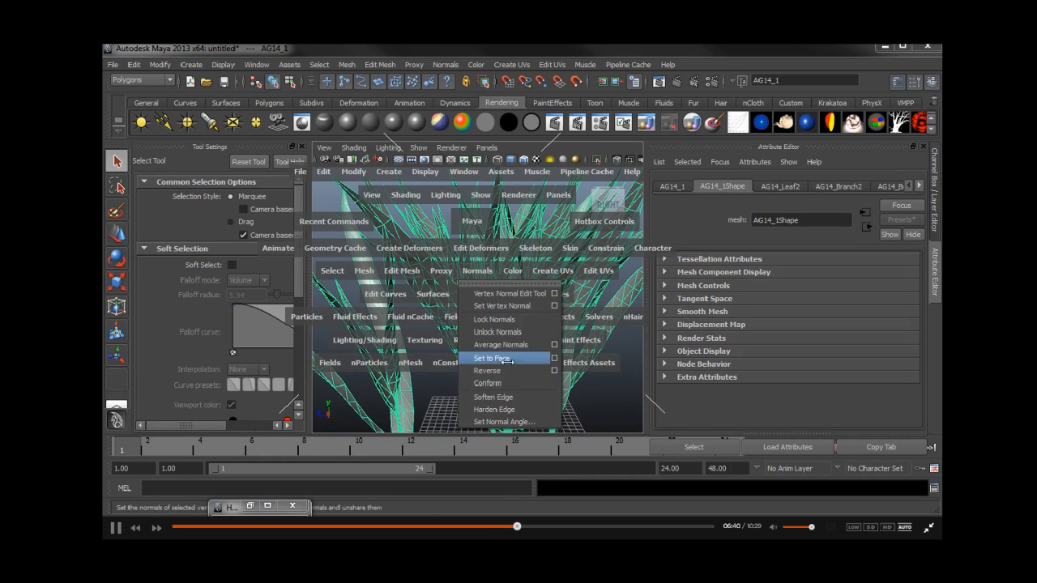
click(507, 332)
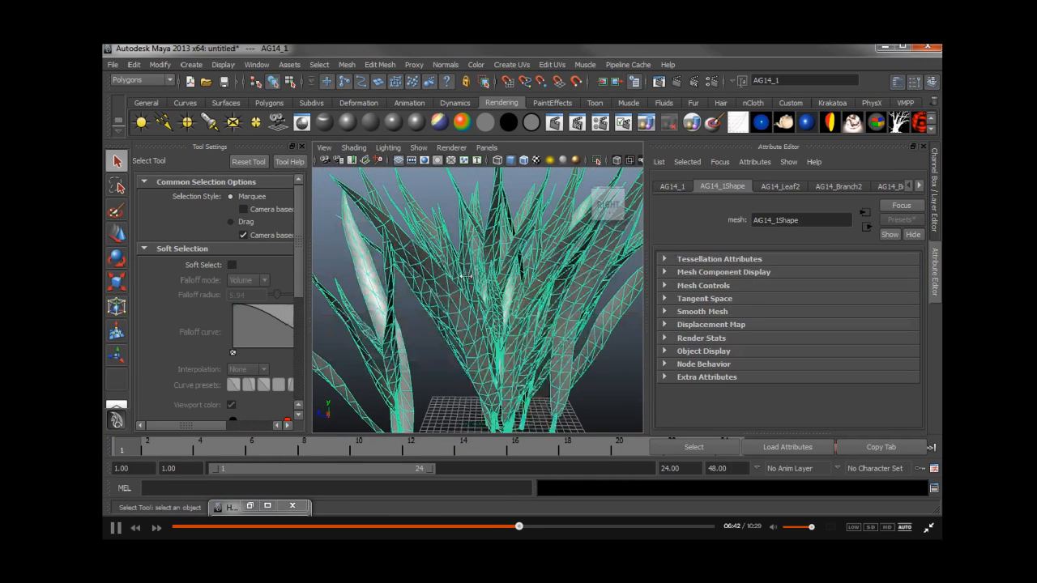
key(space)
click(405, 327)
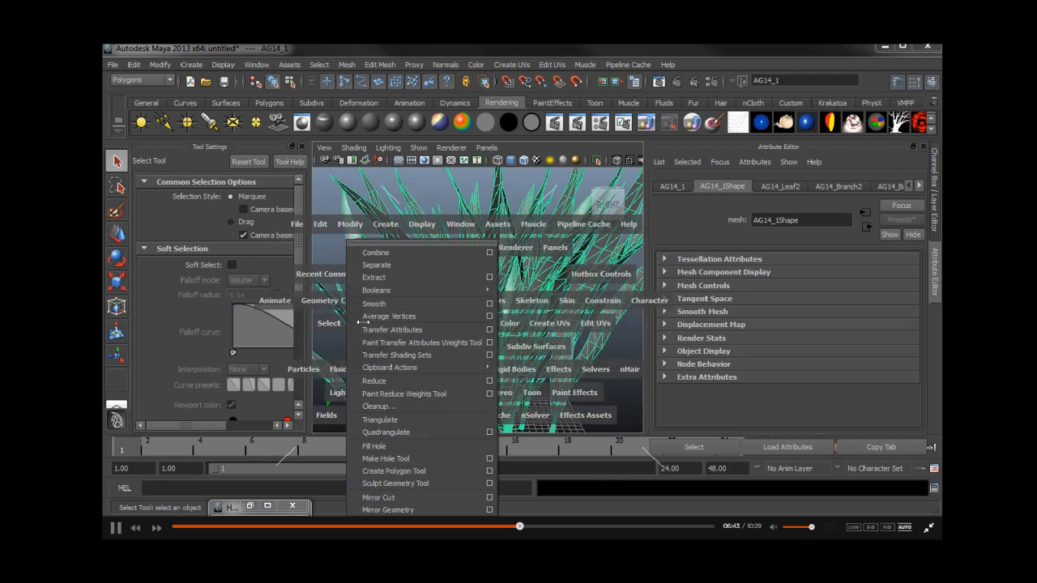
click(402, 431)
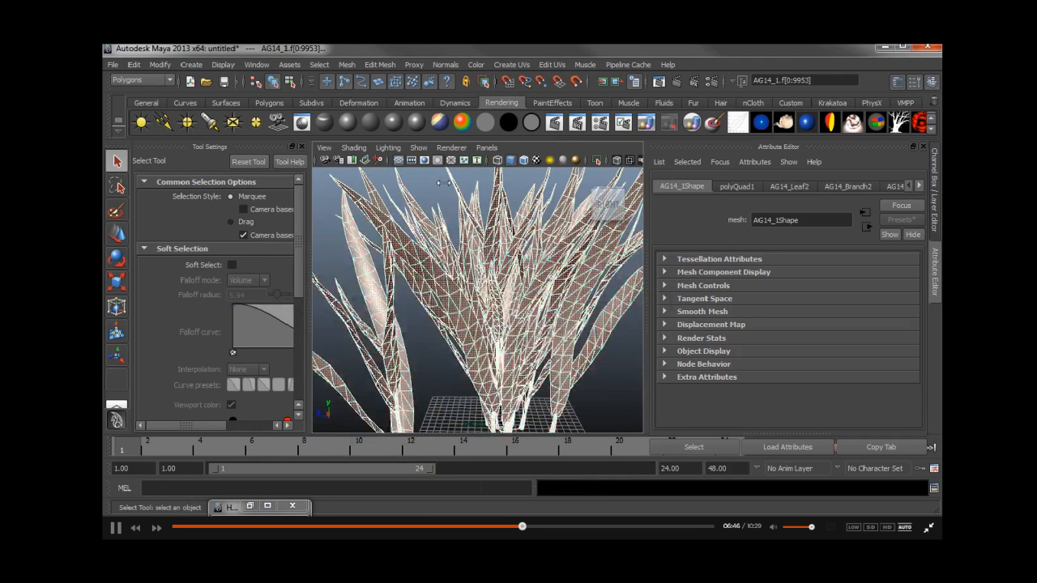
Step: Turn off two-sided lighting in the viewport and reselect the quadrangulated plant mesh
click(341, 217)
click(393, 147)
click(408, 229)
alt+drag(502, 283, 428, 268)
alt+right_drag(428, 268, 503, 316)
click(496, 317)
alt+drag(496, 318, 443, 317)
Step: Pick a single leaf face to inspect the mesh up close, then return to object selection of the whole plant
right_drag(491, 290, 494, 318)
click(506, 339)
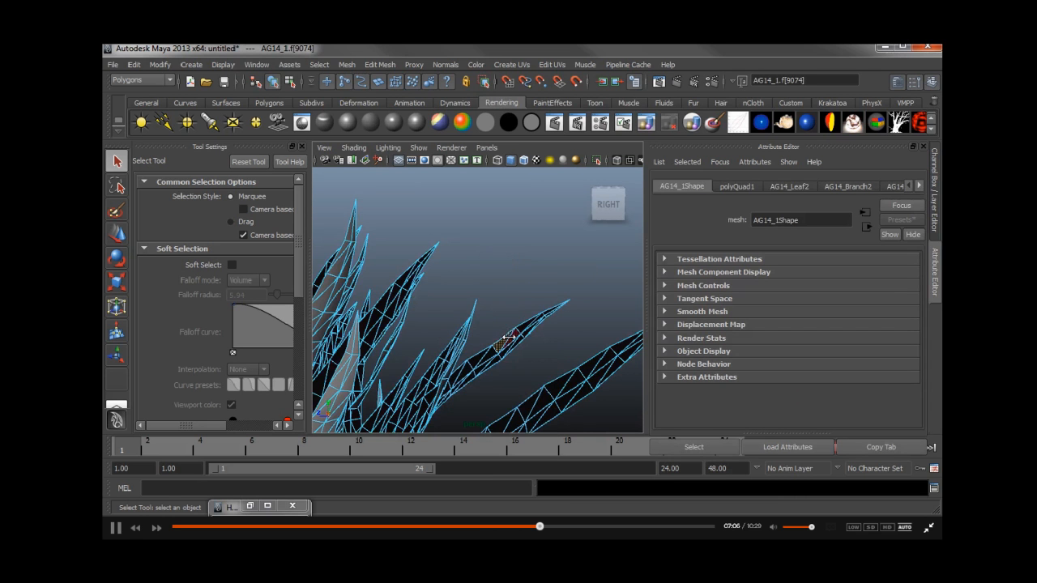
key(f)
alt+drag(568, 351, 410, 324)
scroll(431, 308, down, 10)
alt+middle_drag(409, 324, 487, 327)
scroll(487, 324, up, 2)
right_drag(489, 289, 540, 268)
click(529, 224)
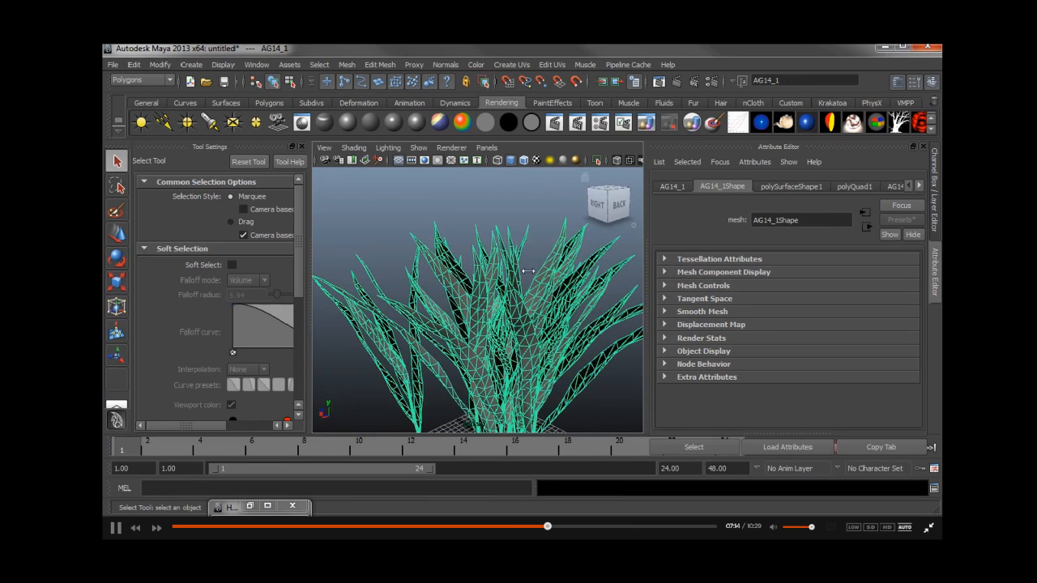
Step: Start a new scene without saving and load the AG14_Oryza_spp_Rice_maya_Vray plant file
key(ctrl+n)
key(n)
drag(940, 300, 504, 322)
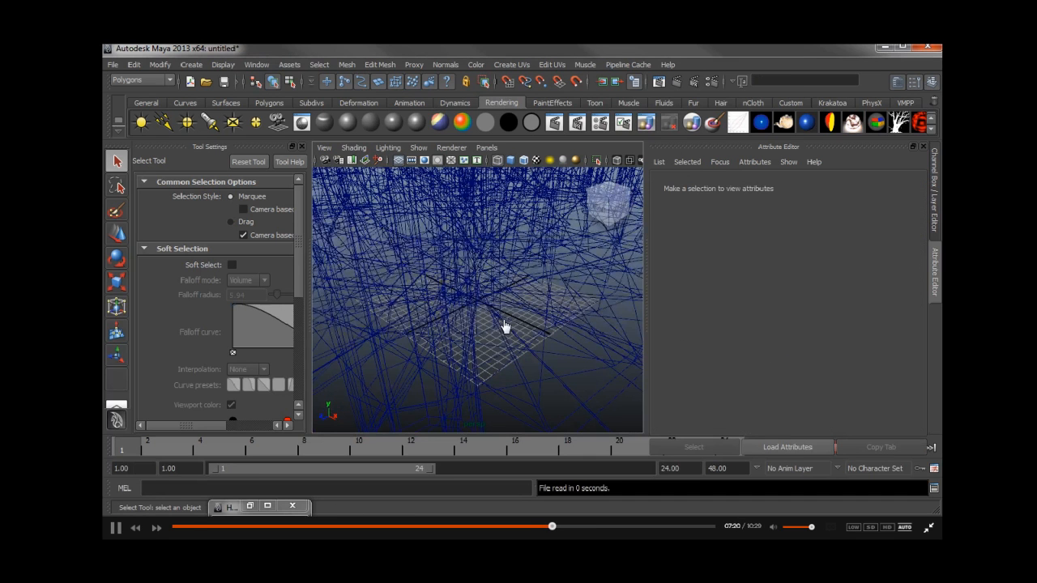
Step: Isolate the AG14_2 rice plant mesh and display it shaded with its textures
click(522, 353)
key(shift+i)
alt+drag(594, 354, 378, 203)
alt+middle_drag(378, 203, 478, 359)
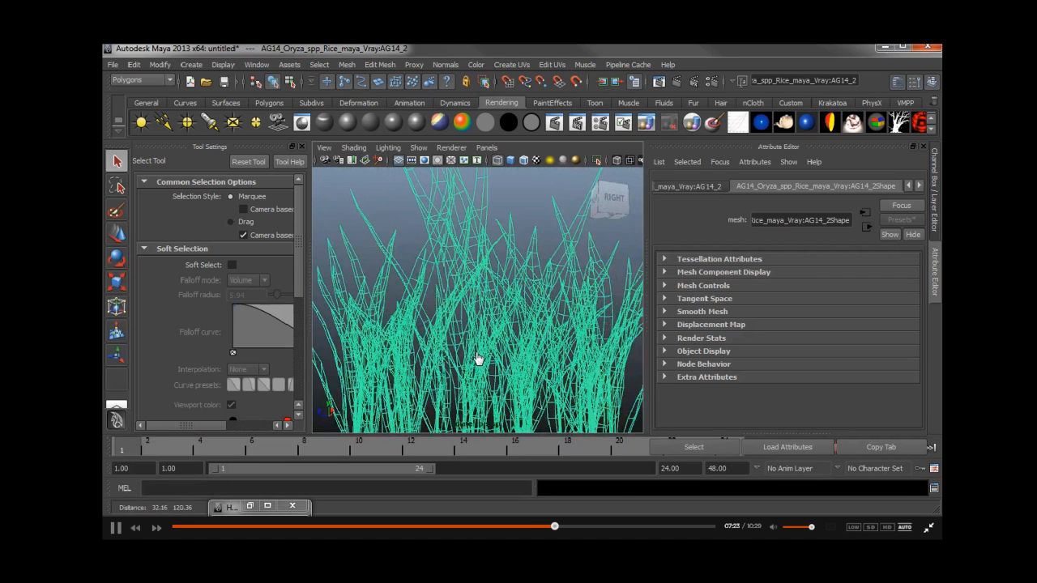
click(537, 205)
key(5)
key(6)
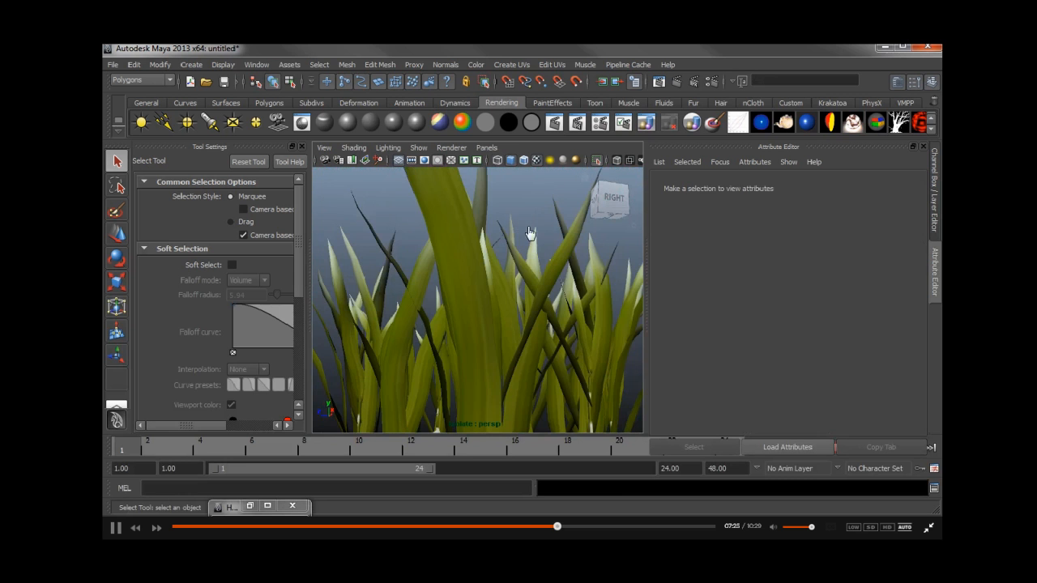
alt+right_drag(530, 236, 448, 271)
alt+drag(449, 272, 495, 292)
Step: Turn off two-sided lighting in the viewport to check the backs of the plant's leaves
click(388, 148)
click(408, 232)
alt+drag(410, 234, 482, 248)
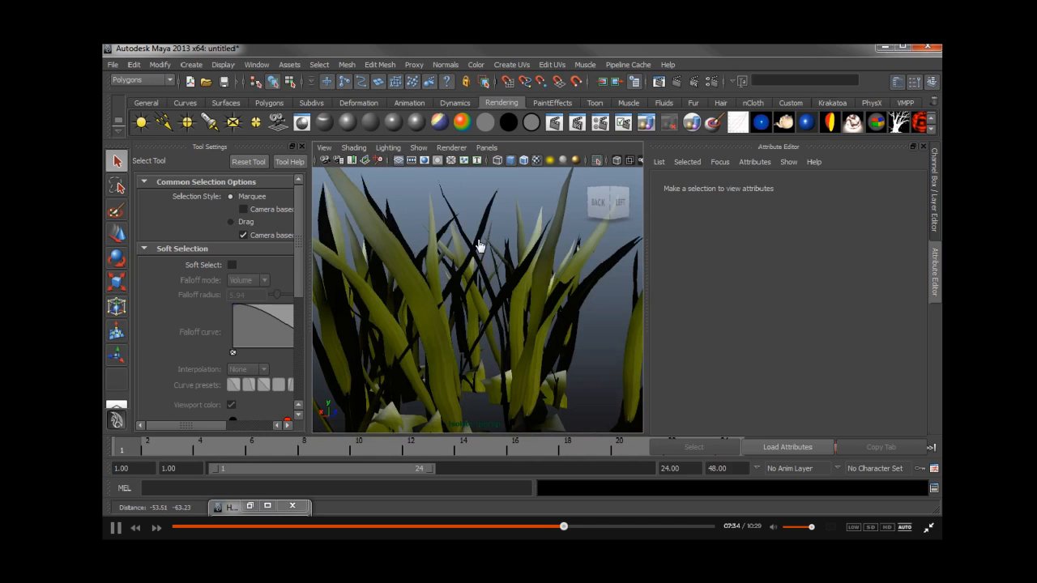
Step: Select the AG14_2 plant mesh and graph its materials in the Hypershade
click(422, 296)
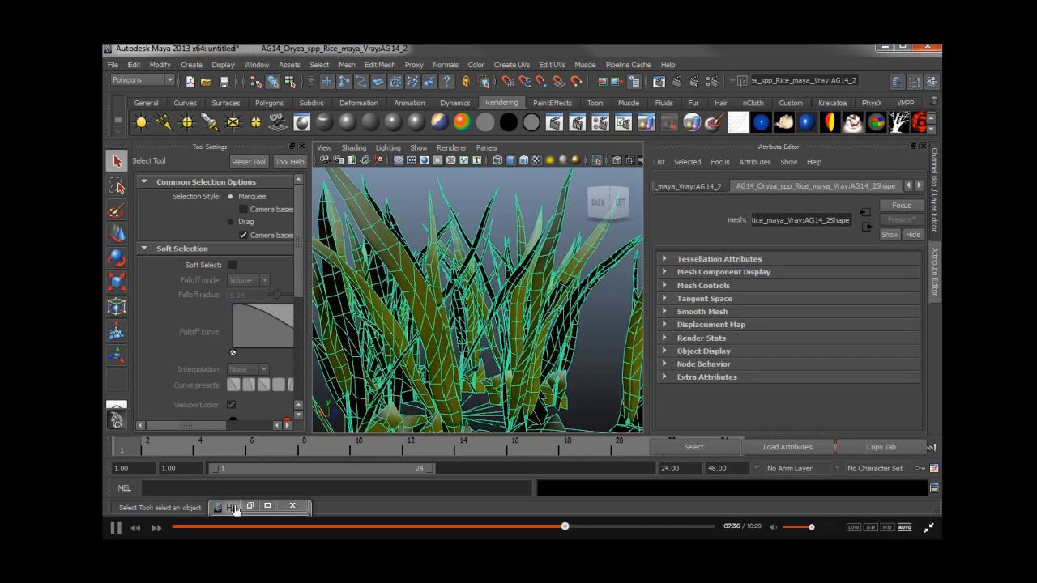
drag(940, 114, 388, 55)
click(309, 86)
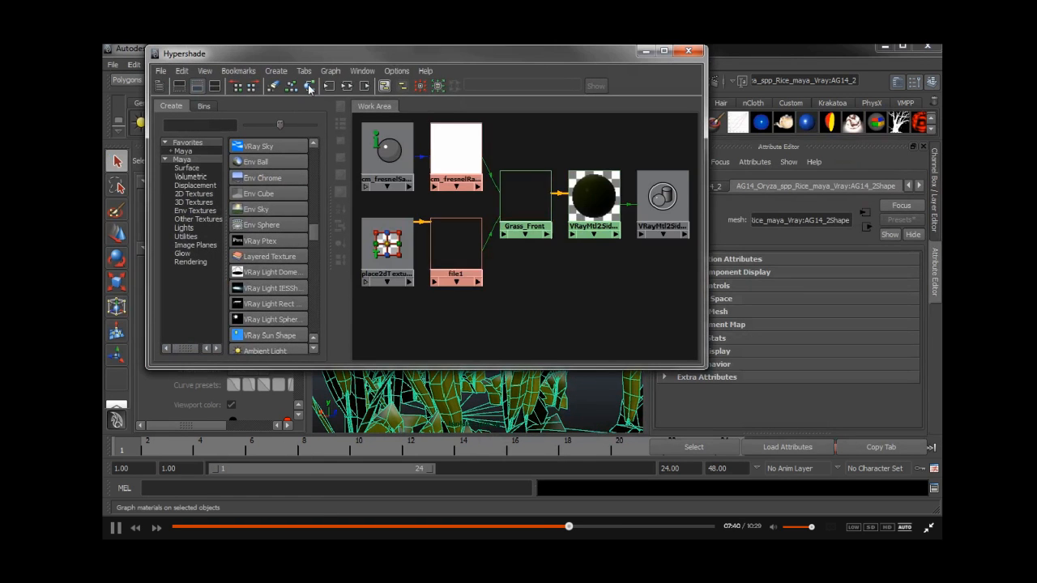
Step: Examine the VRayMtl2Sided1 material and its Grass_Front sub-material, including the diffuse texture and the reflection settings
scroll(567, 249, up, 3)
click(567, 249)
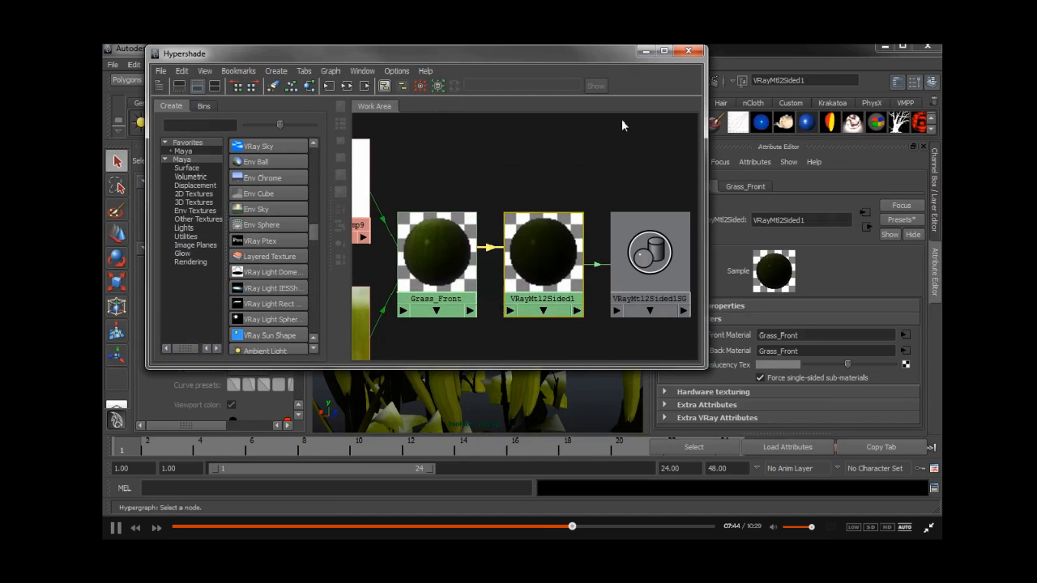
drag(594, 57, 520, 56)
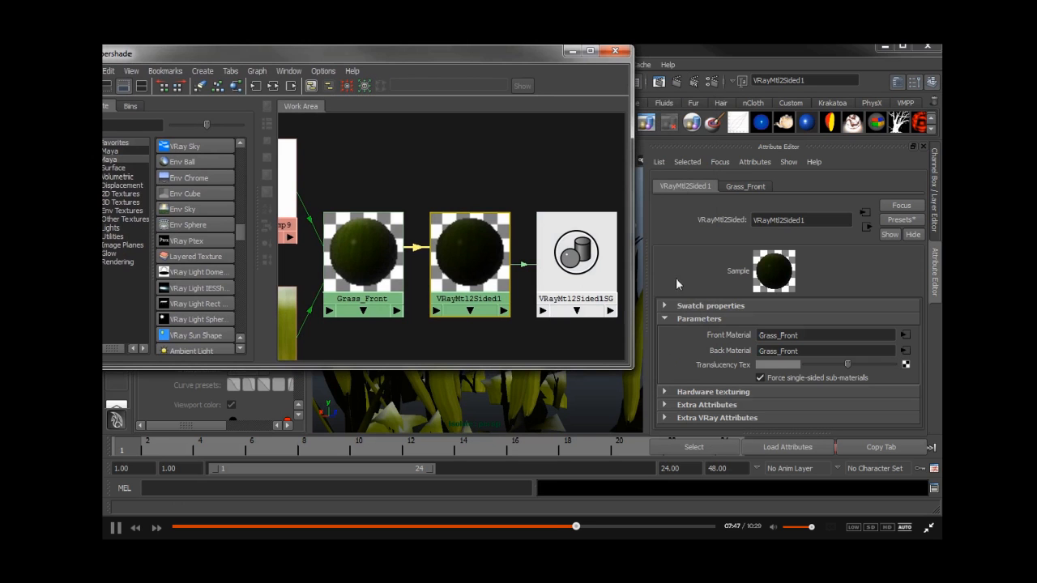
click(905, 335)
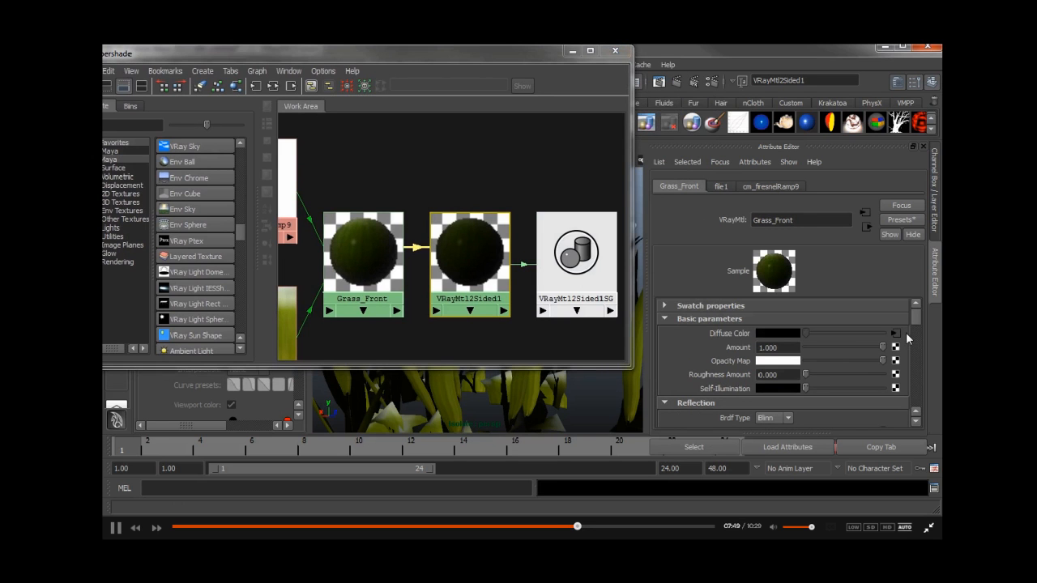
click(895, 334)
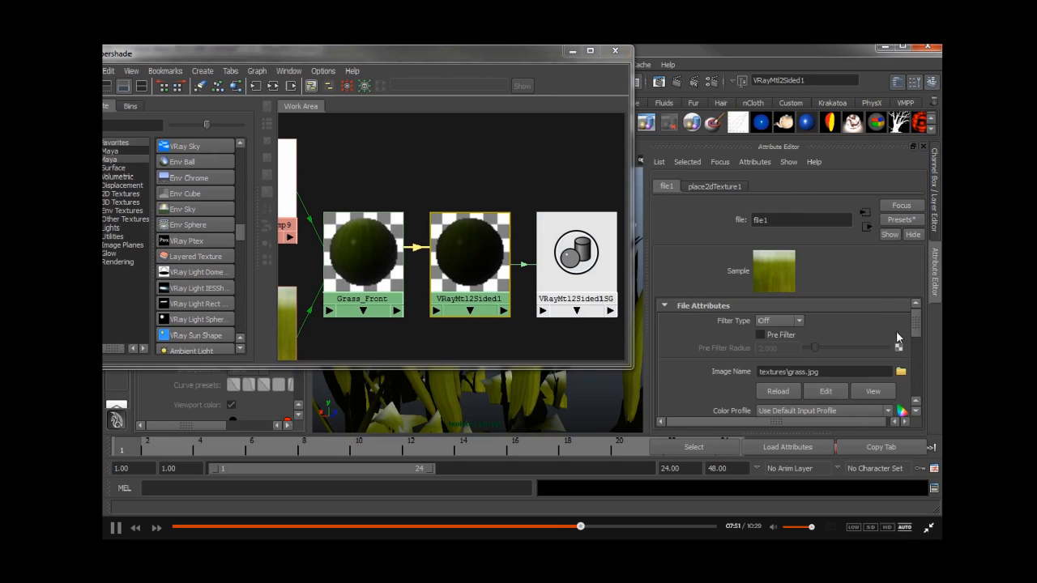
click(871, 227)
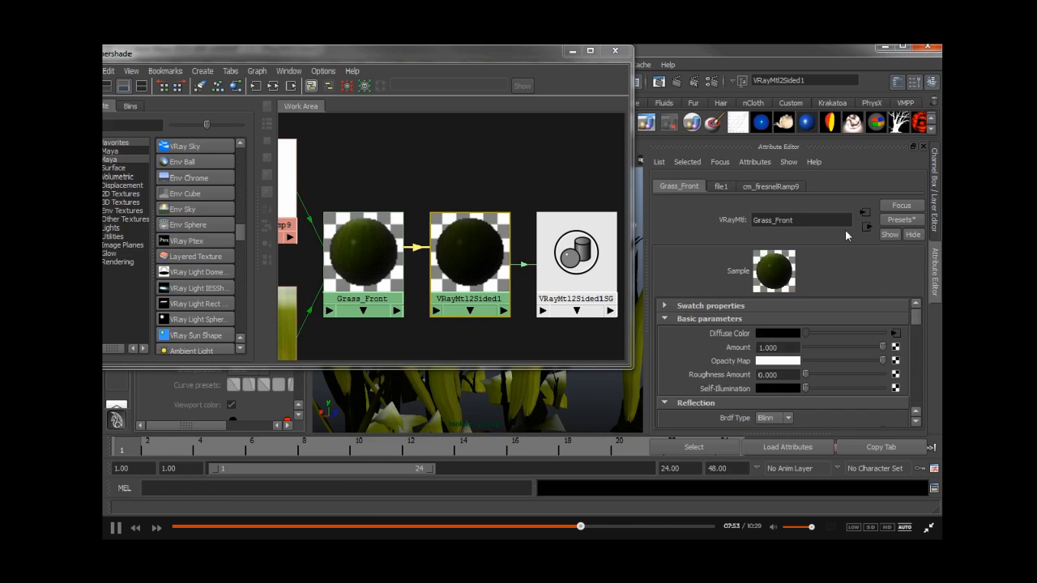
scroll(918, 317, down, 3)
scroll(918, 324, down, 1)
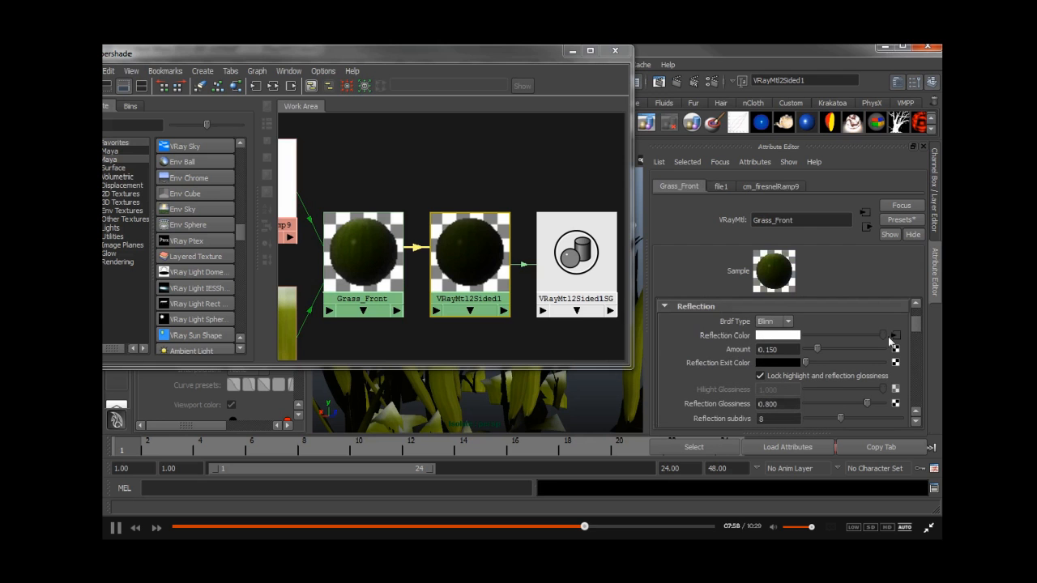
Step: Examine the Fresnel sampler info and ramp nodes that feed the Grass_Front material's reflection color
alt+middle_drag(356, 168, 490, 176)
alt+right_drag(489, 176, 356, 184)
drag(324, 158, 428, 189)
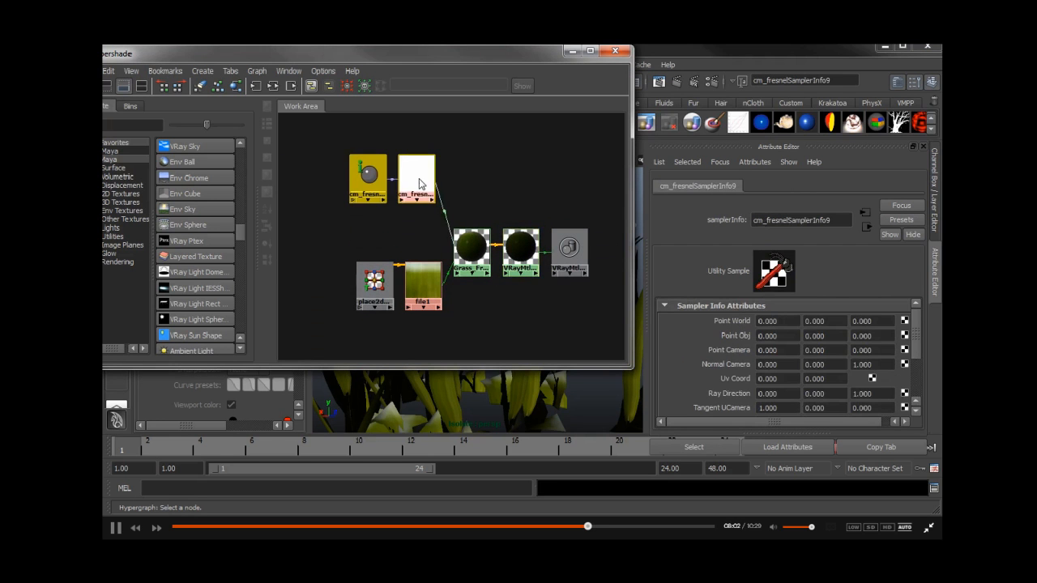
click(498, 192)
click(481, 252)
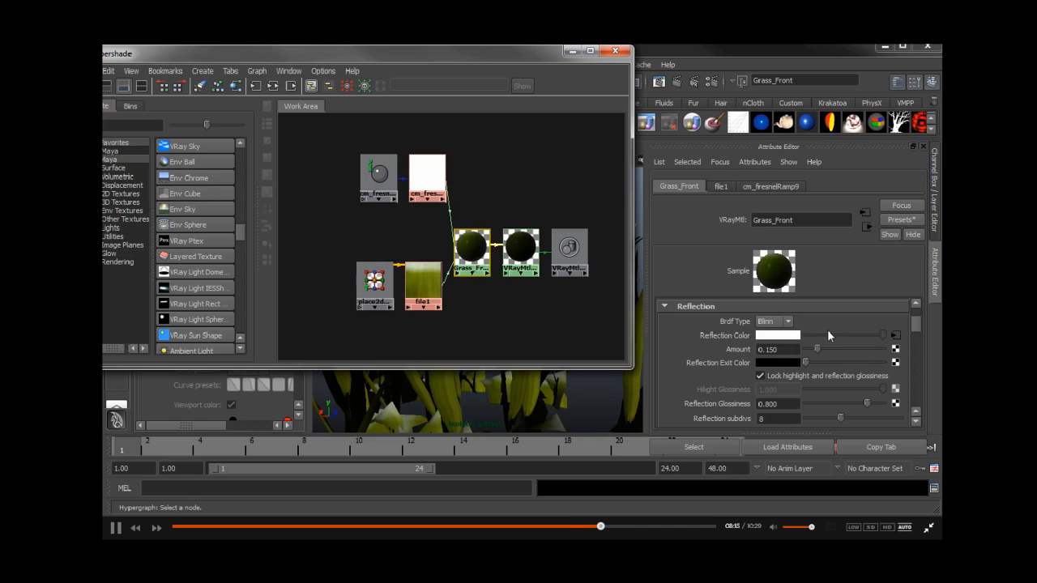
alt+middle_drag(375, 206, 375, 240)
alt+right_drag(376, 245, 531, 287)
alt+middle_drag(530, 287, 508, 233)
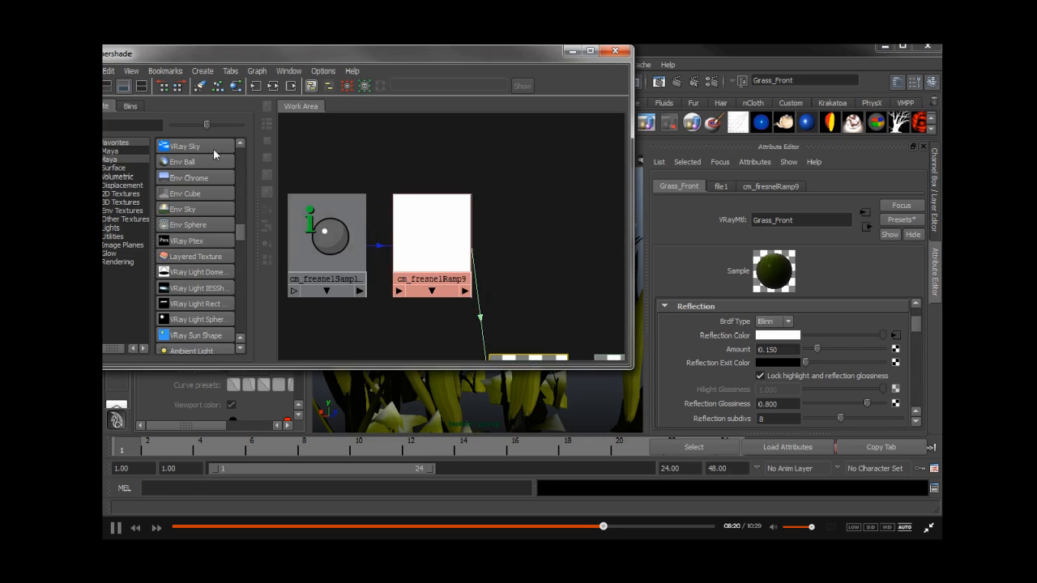
Step: Search the node list for "sample" and create a Sampler Info node
click(134, 127)
drag(251, 53, 338, 58)
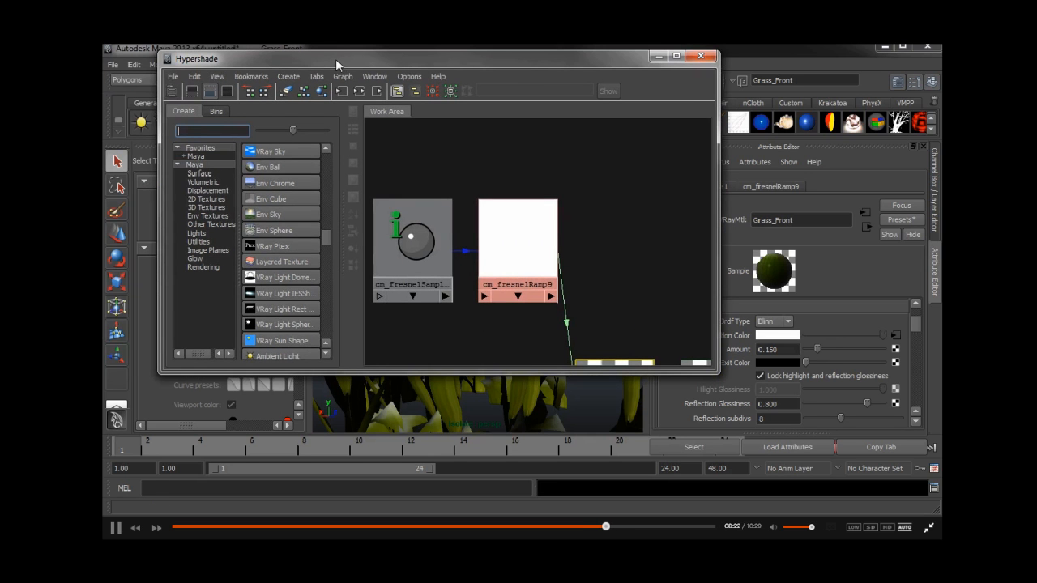
text(sample)
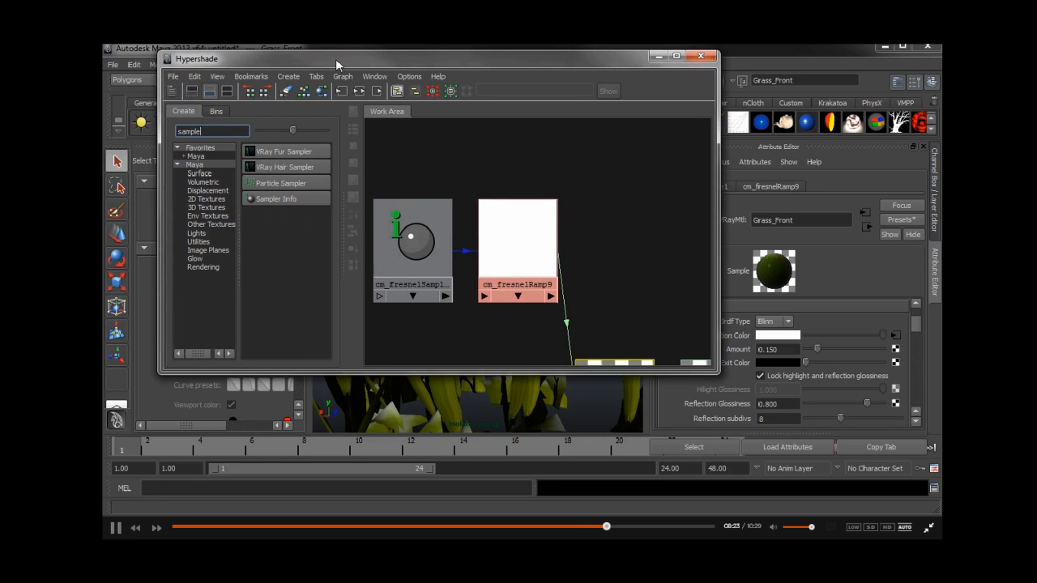
click(276, 198)
Step: Create a Ramp texture, delete its texture placement node, and place the ramp apart from the sampler info nodes
drag(227, 129, 111, 128)
key(BackSpace)
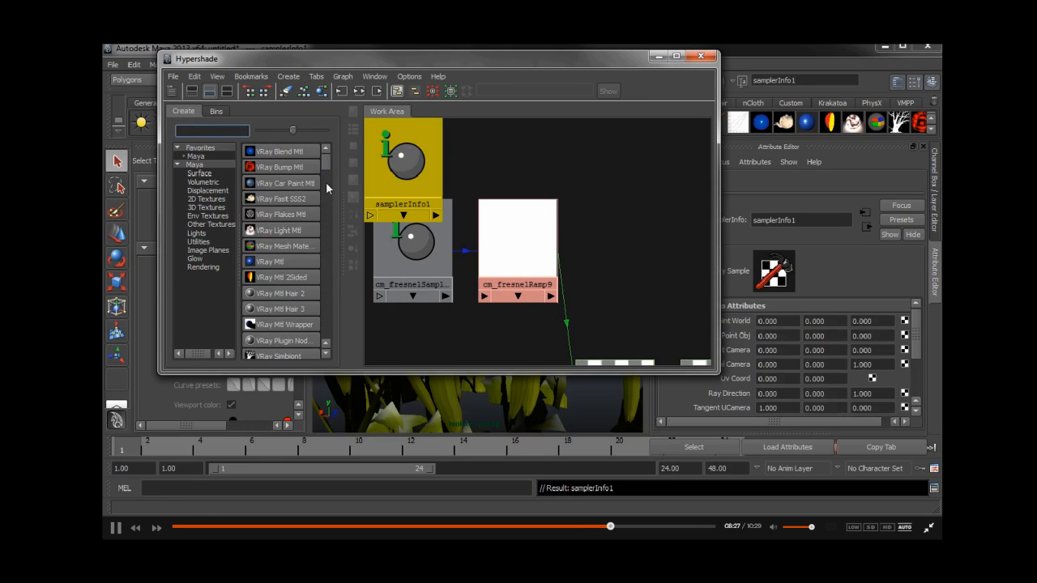
alt+middle_drag(440, 214, 523, 213)
scroll(524, 213, down, 5)
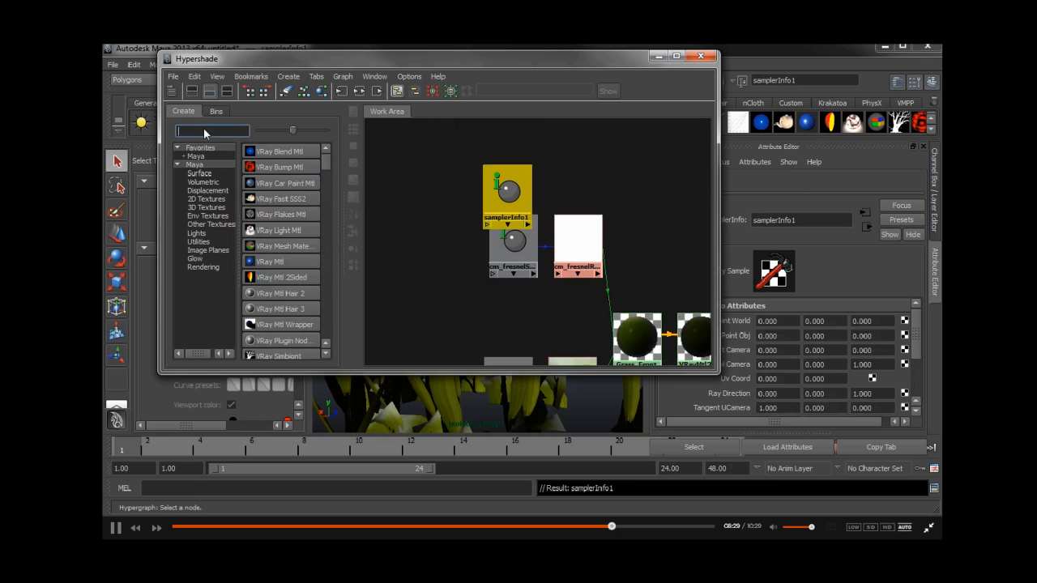
text(ramp)
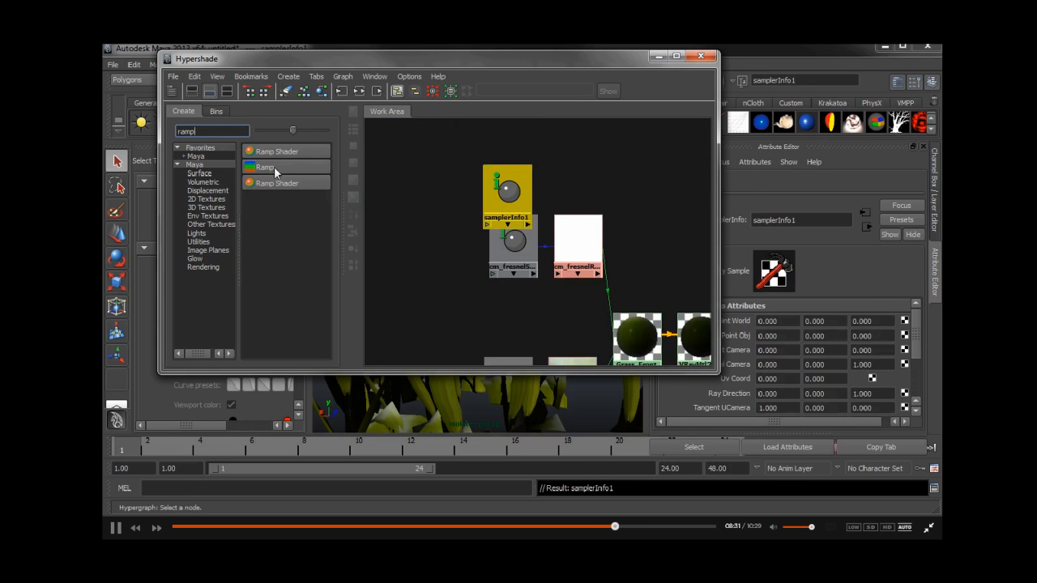
click(274, 167)
click(452, 257)
key(Delete)
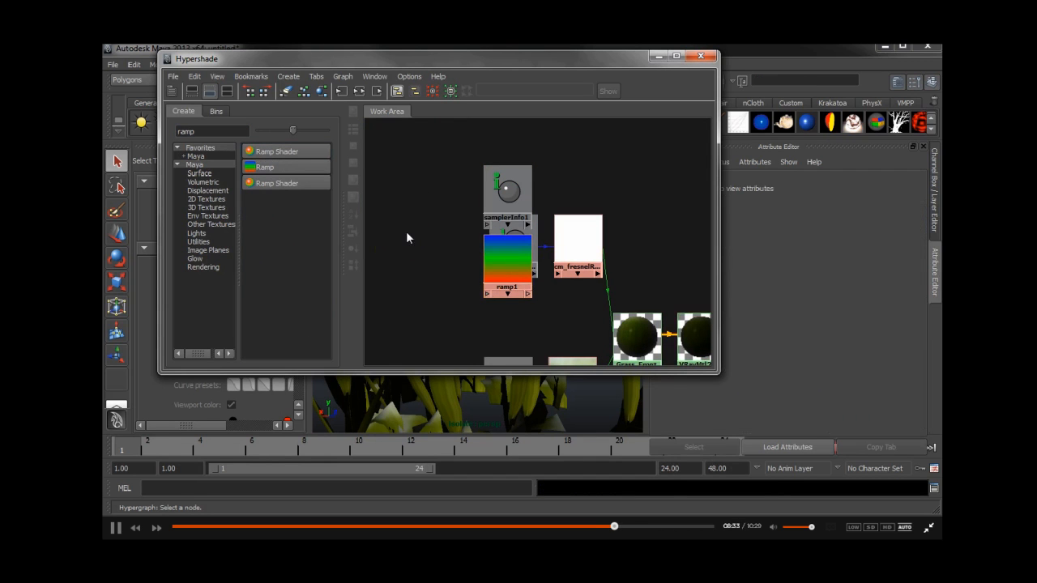
drag(497, 252, 403, 214)
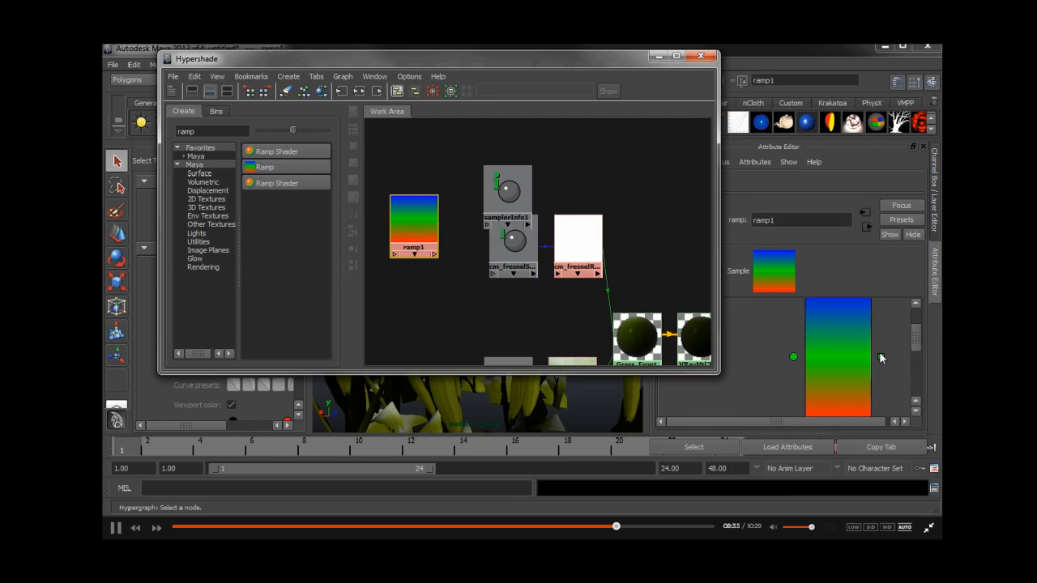
Step: Remove ramp1's middle color entry, then make the entry at position 0 white and the one at position 1 black
scroll(918, 345, down, 3)
click(881, 307)
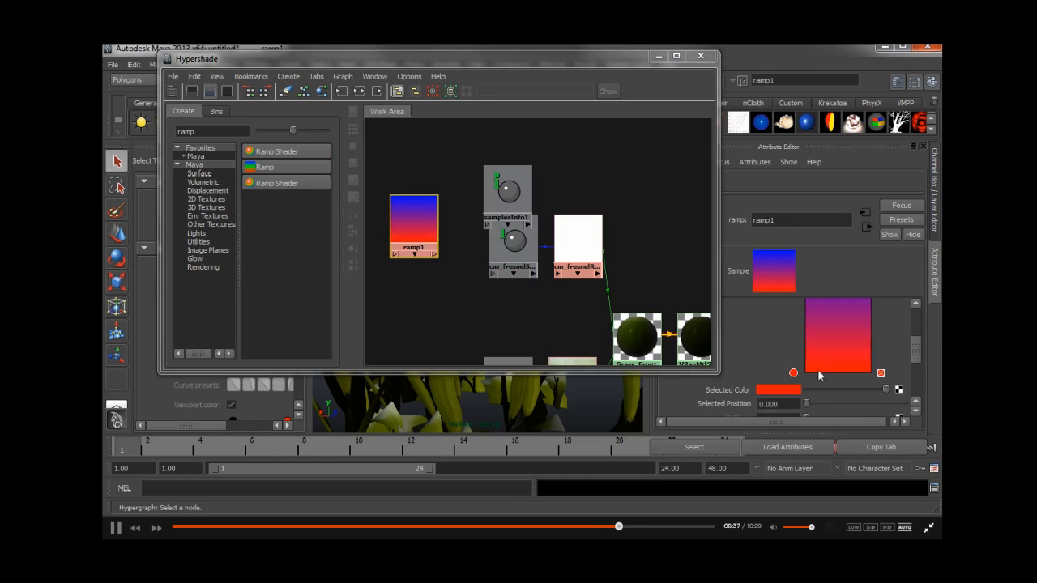
mouse_move(885, 391)
mouse_down()
mouse_move(807, 391)
mouse_move(890, 392)
mouse_up()
drag(918, 352, 806, 377)
click(794, 355)
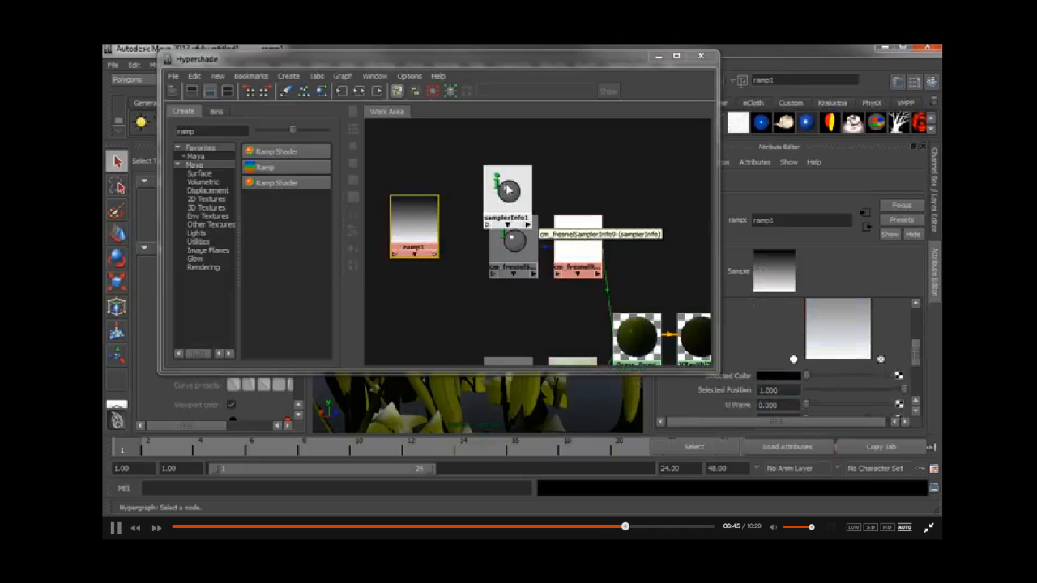
Step: Connect samplerInfo1's facingRatio output to ramp1's vCoord input in the Connection Editor
middle_drag(507, 185, 422, 227)
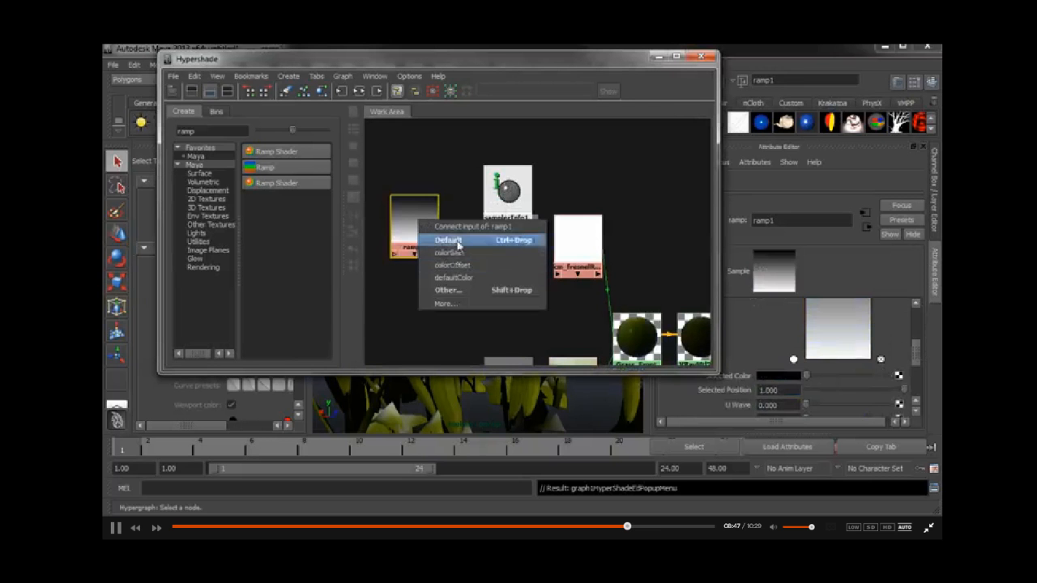
click(472, 289)
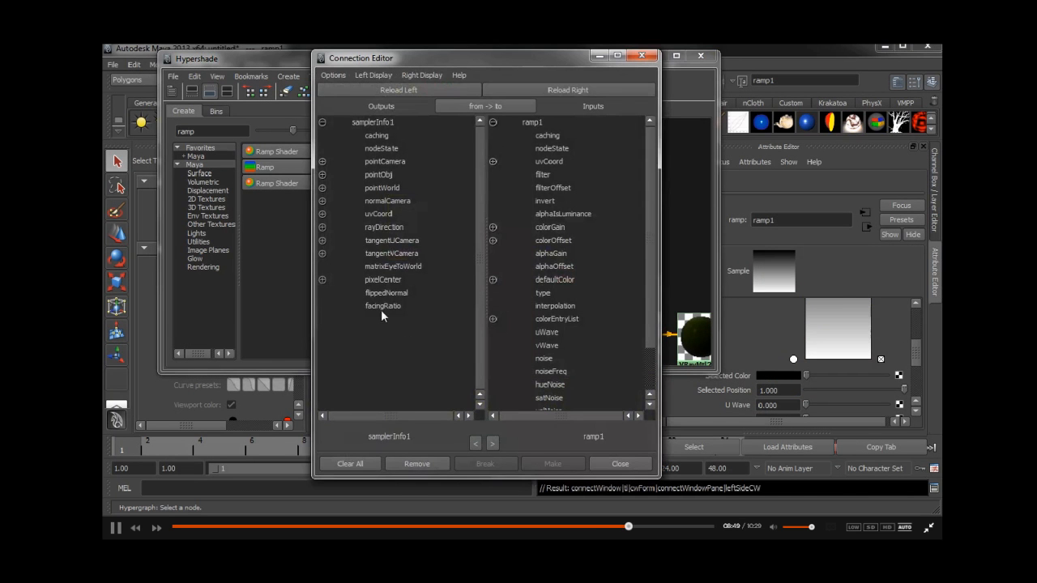
click(388, 306)
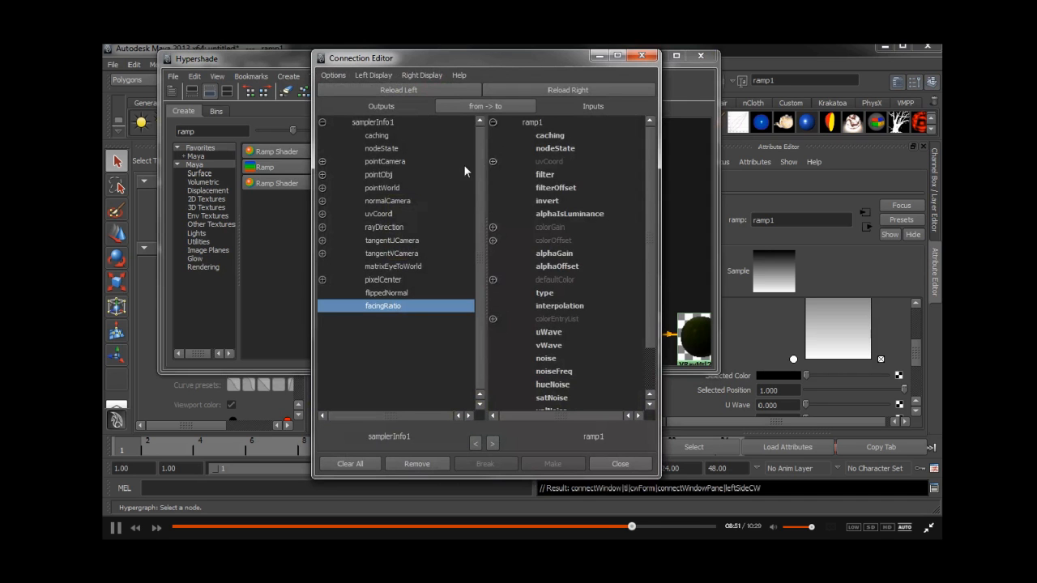
click(493, 161)
click(567, 188)
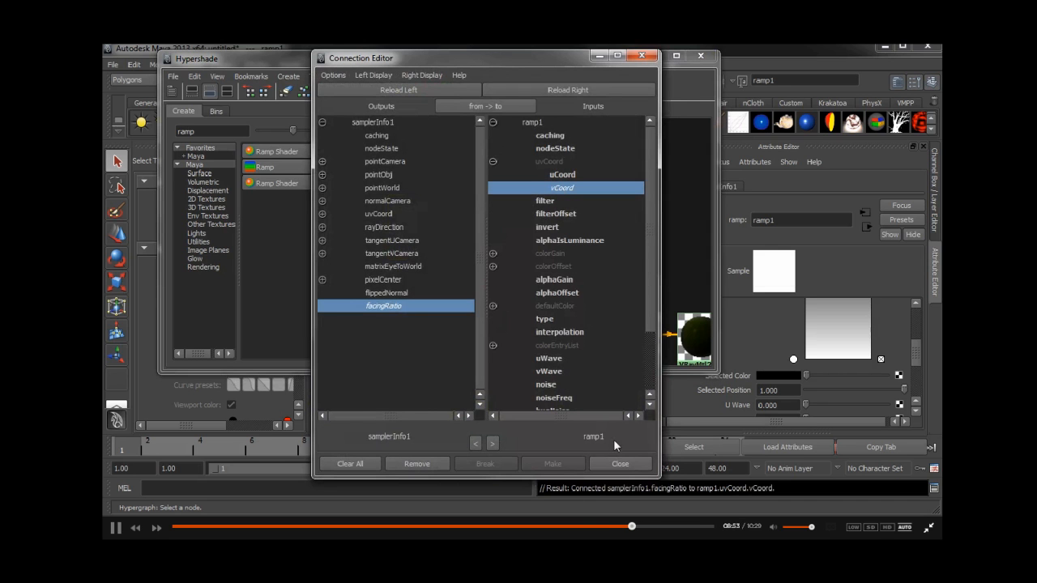
click(621, 464)
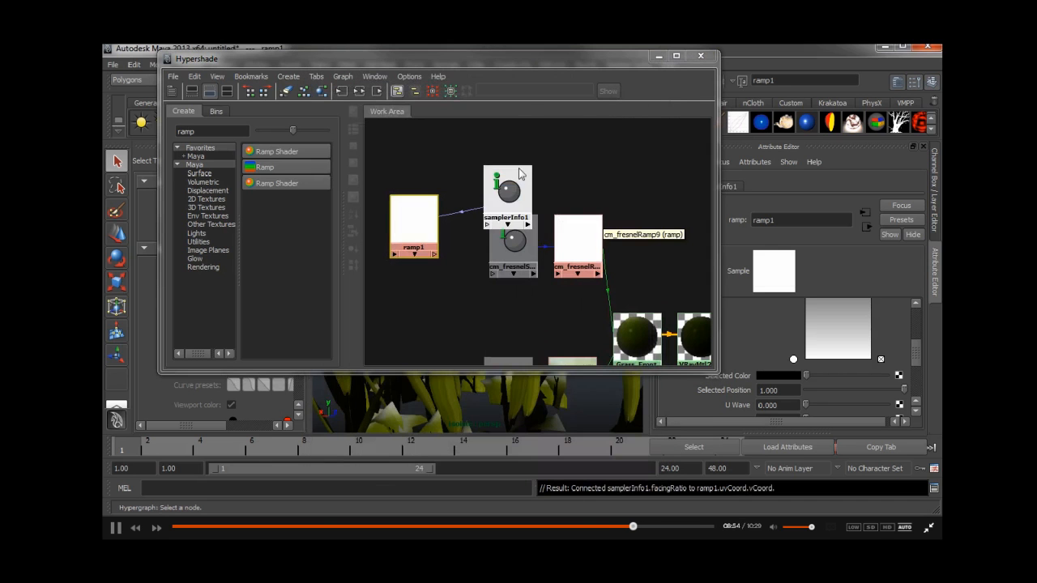
Step: Break the existing reflection color connection on Grass_Front and connect ramp1 to it instead
click(636, 334)
mouse_move(918, 329)
mouse_down()
mouse_move(921, 337)
mouse_move(920, 326)
mouse_up()
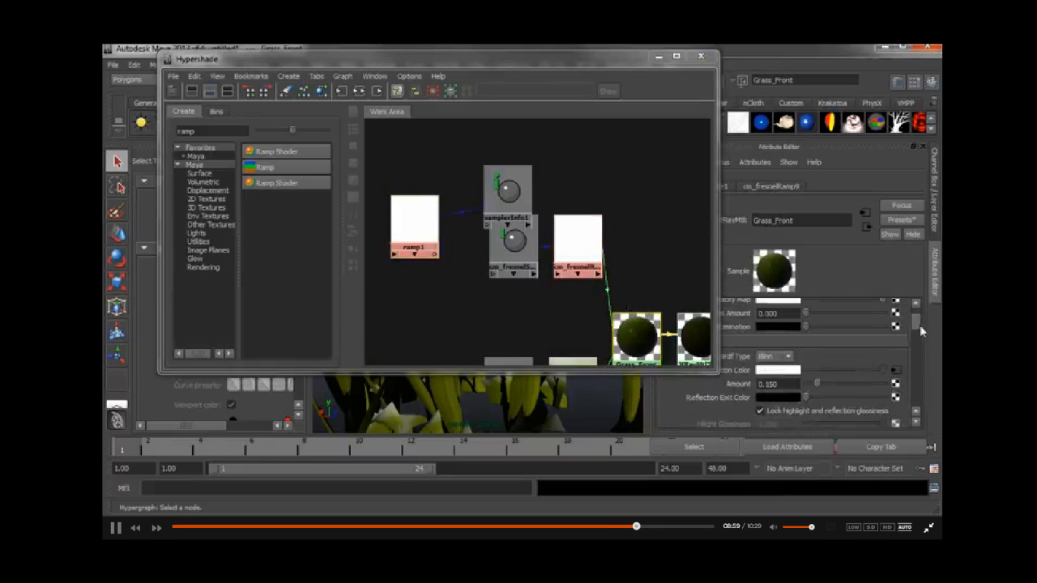
right_click(743, 371)
click(799, 400)
middle_drag(409, 236, 738, 371)
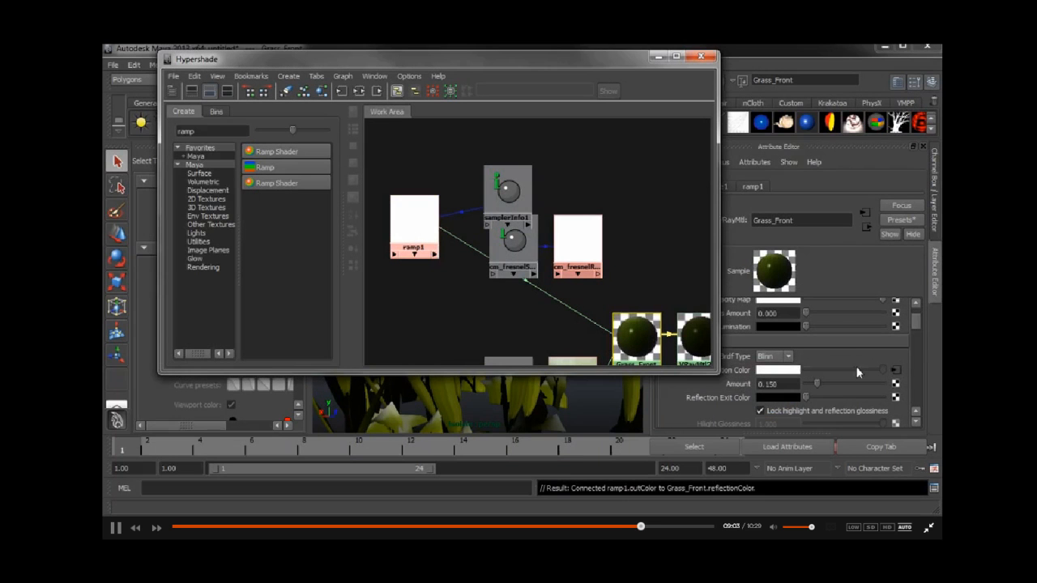
Step: Reopen ramp1, frame the Grass_Front swatch, and shift the ramp's white and black color entries to test the reflection falloff
click(896, 372)
drag(914, 349, 912, 317)
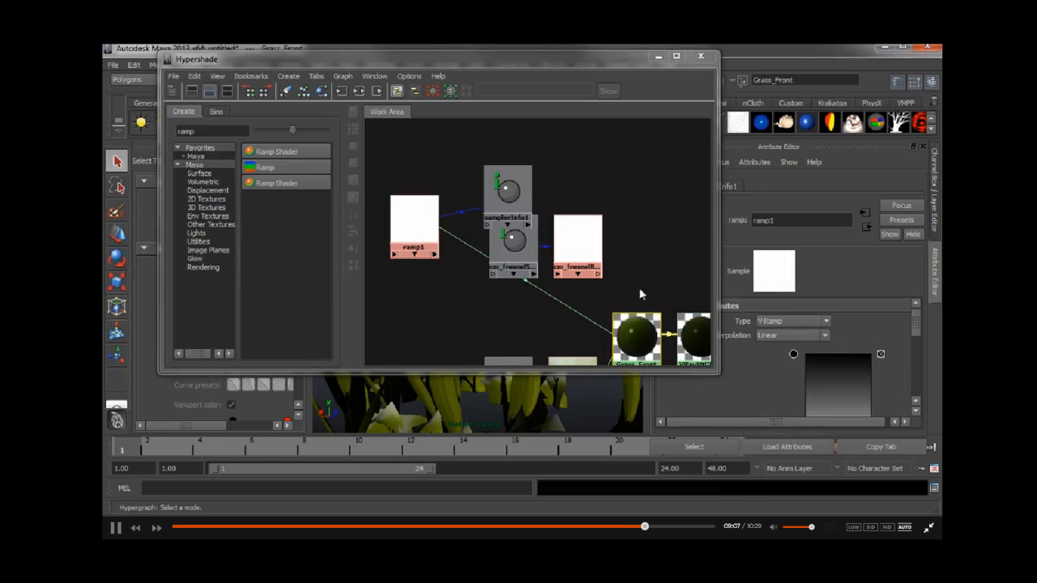
key(f)
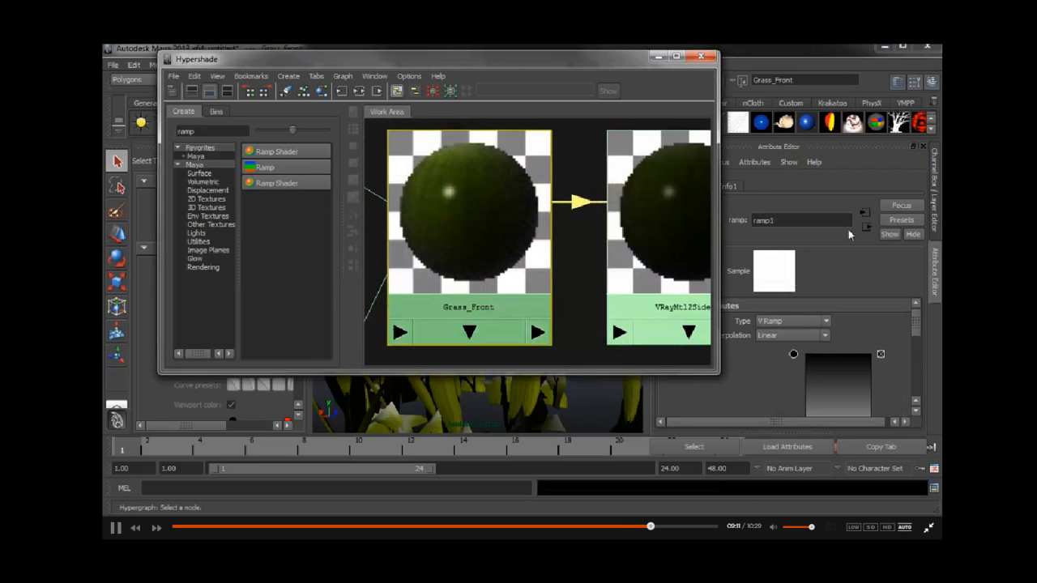
drag(917, 330, 918, 359)
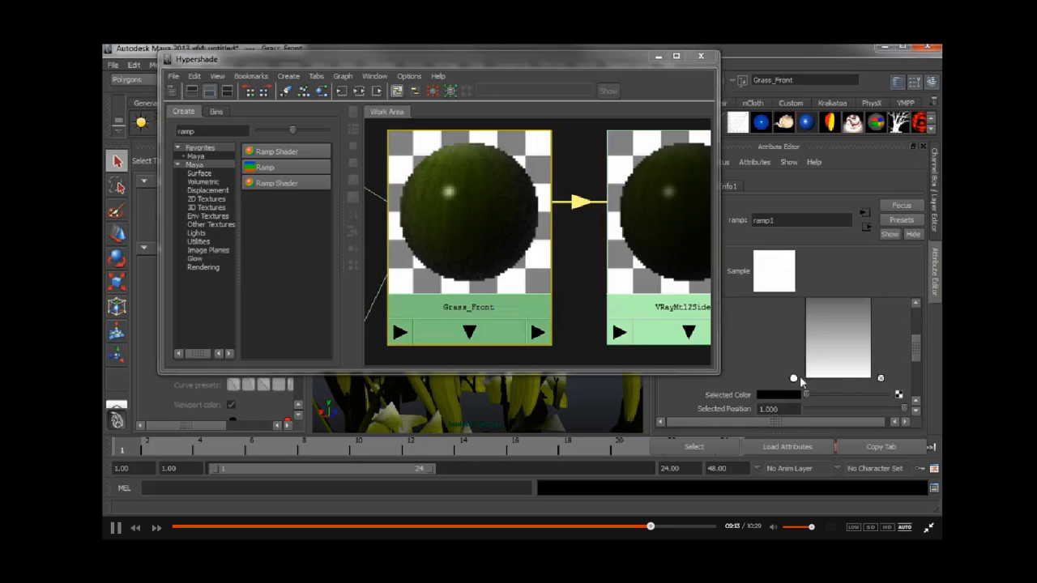
drag(793, 380, 793, 317)
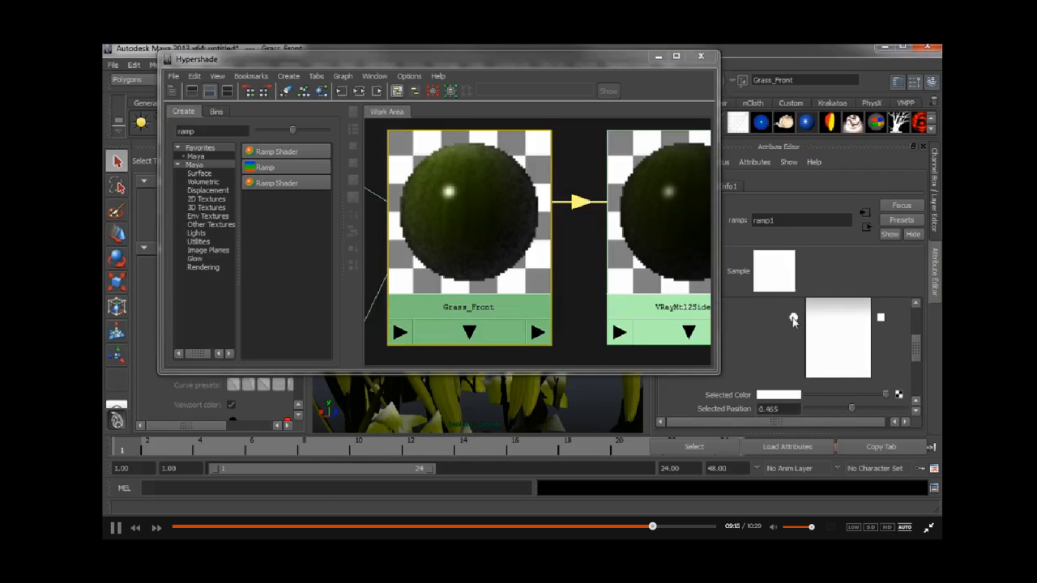
drag(917, 350, 917, 336)
drag(794, 313, 793, 390)
Step: Add another color entry to ramp1, try it in grey, and set the entry at position 0.895 to black
click(793, 348)
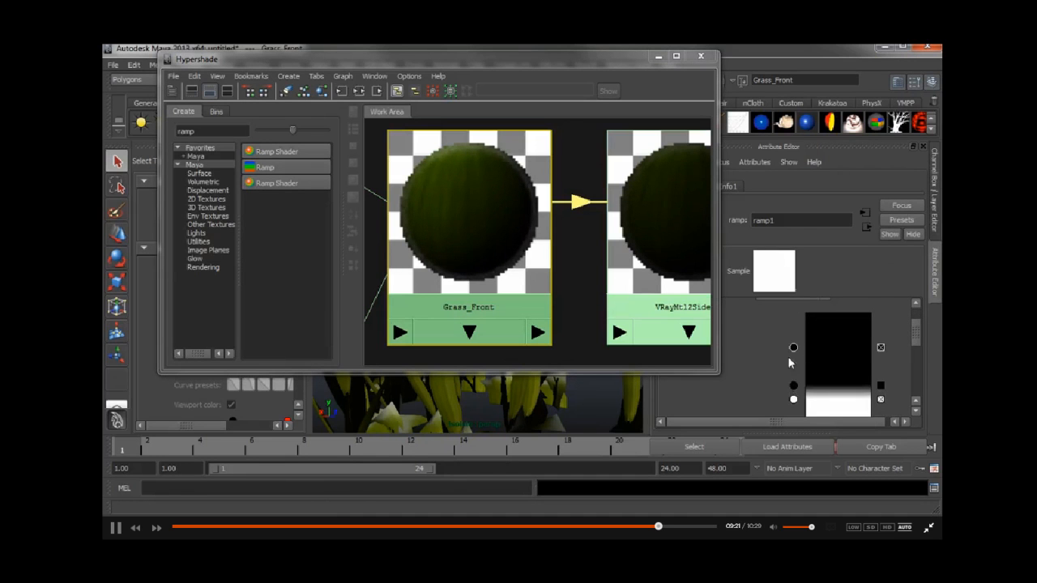
drag(918, 327, 913, 348)
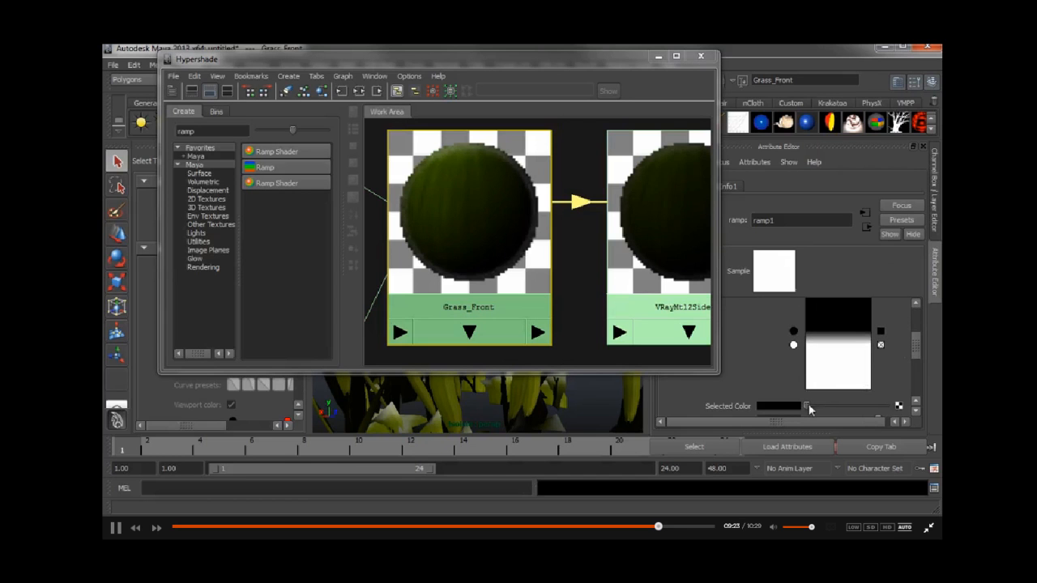
drag(808, 410, 857, 409)
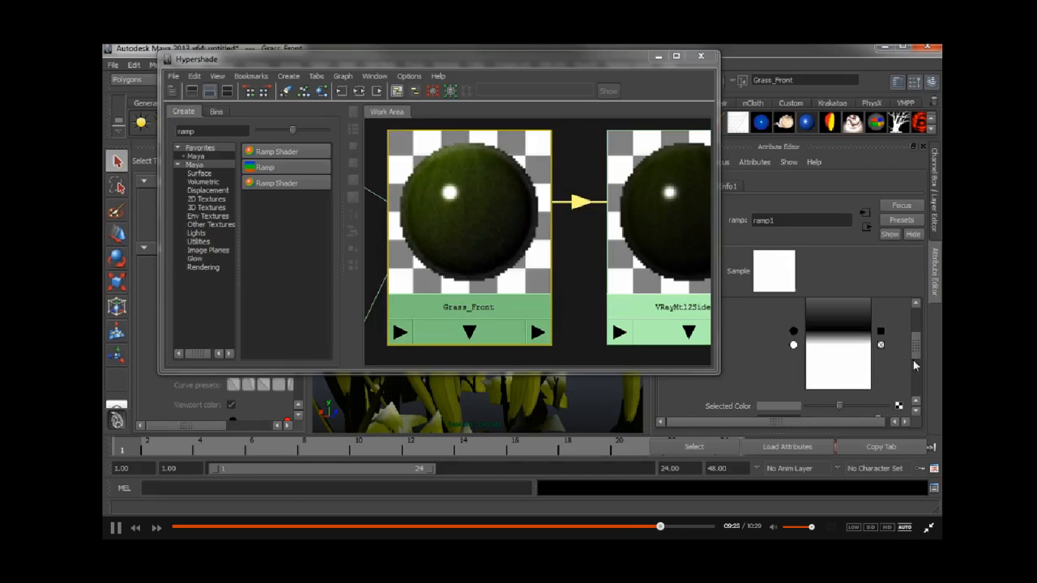
scroll(913, 352, up, 2)
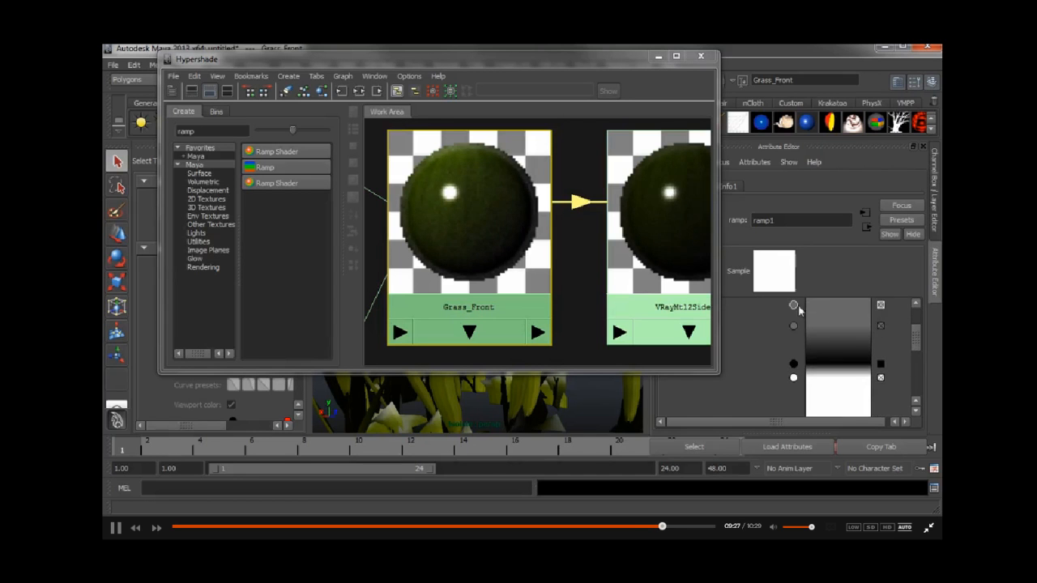
scroll(844, 364, down, 3)
drag(843, 364, 702, 364)
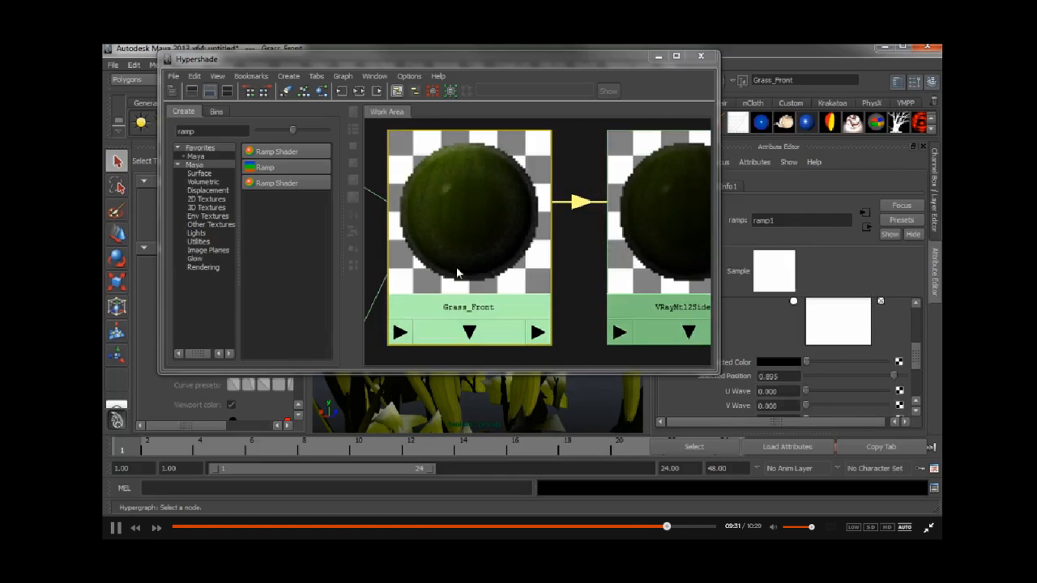
Step: Create a FalloffTex texture from the V-Ray plugin textures, keeping 2d placement
drag(391, 68, 340, 118)
click(191, 65)
mouse_move(229, 345)
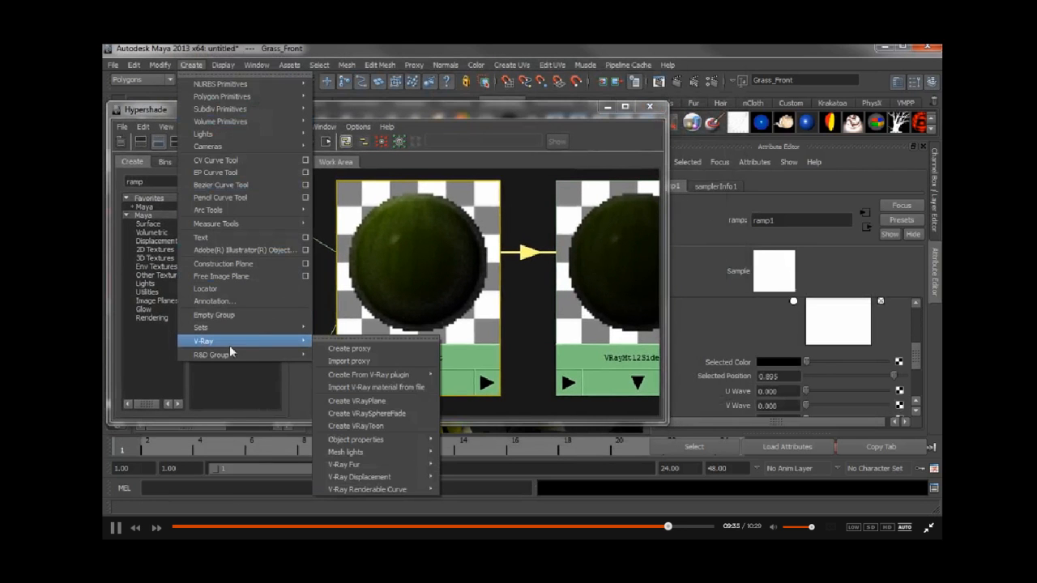
mouse_move(381, 440)
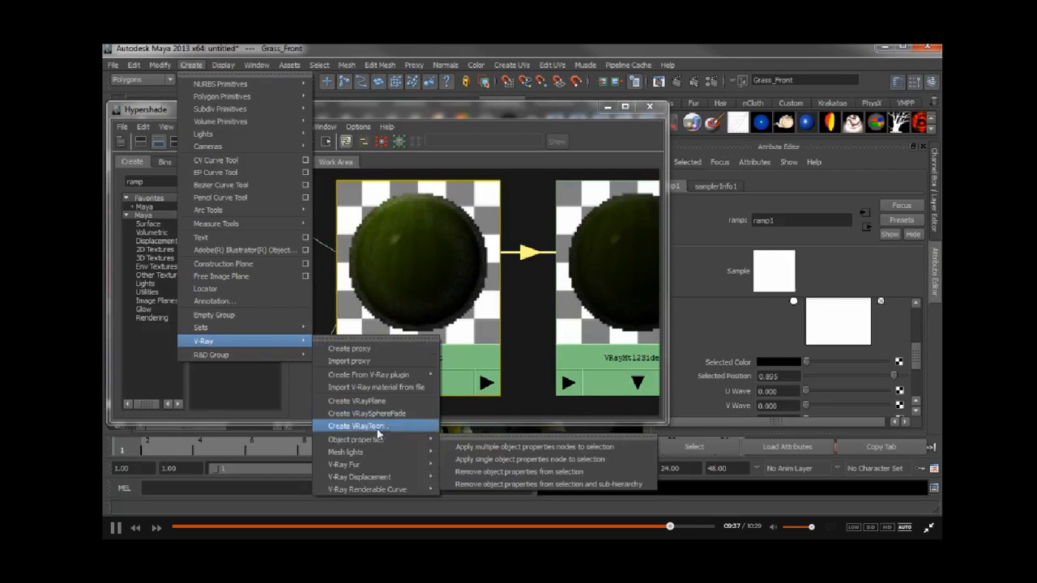
mouse_move(393, 378)
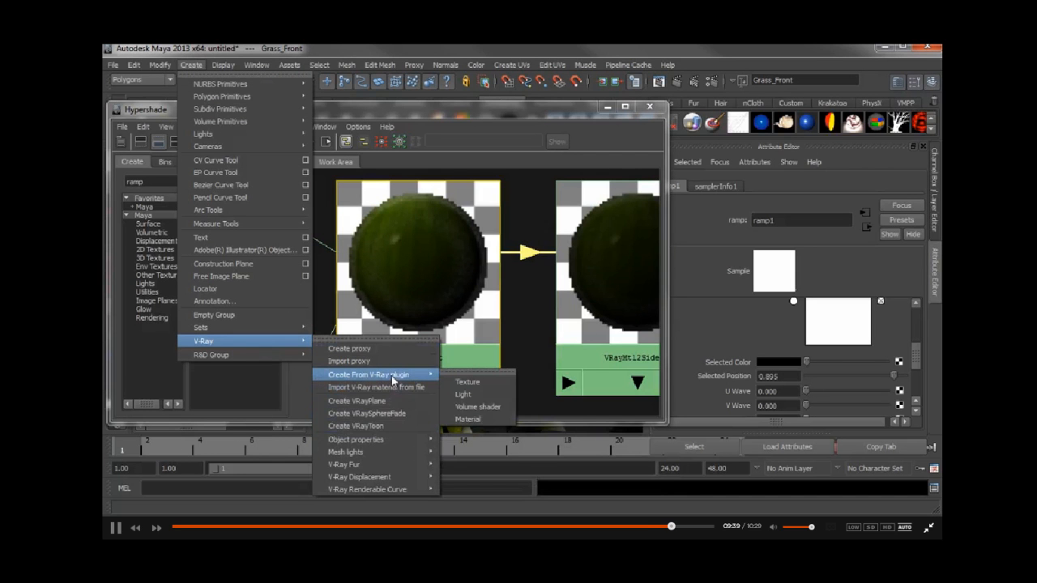
click(468, 381)
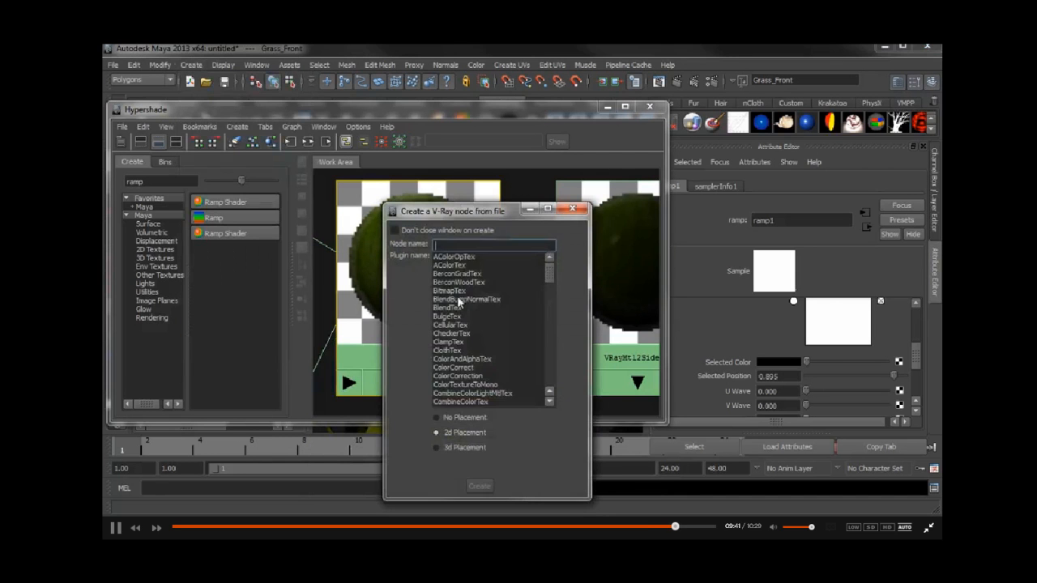
scroll(550, 286, down, 5)
scroll(549, 290, down, 1)
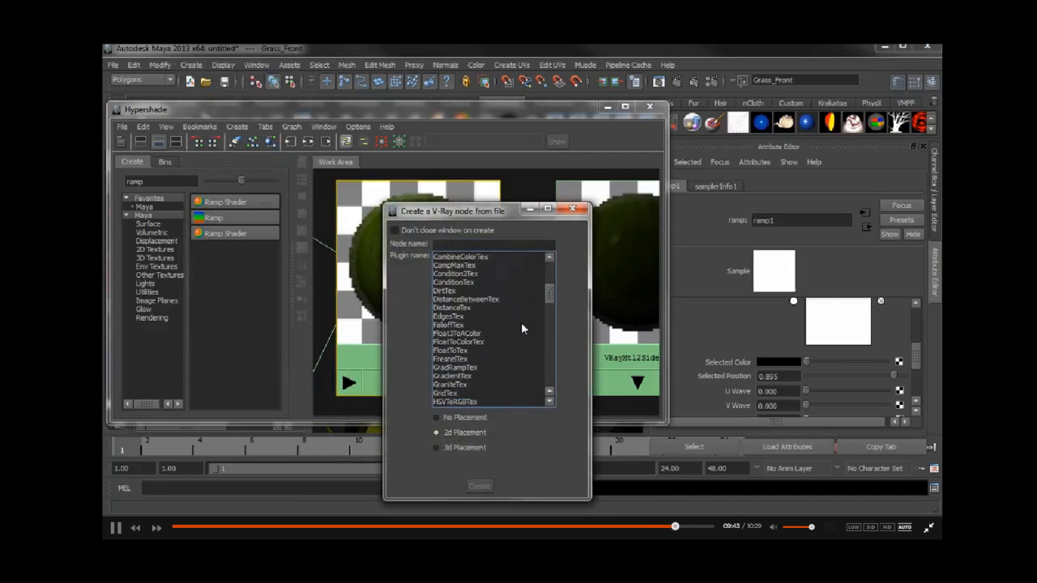
click(451, 325)
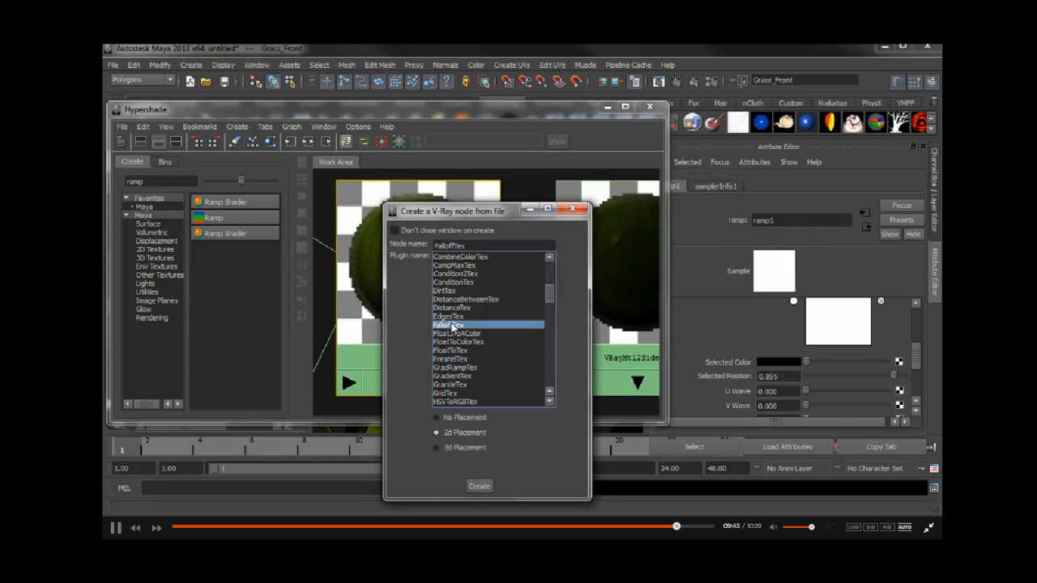
click(479, 487)
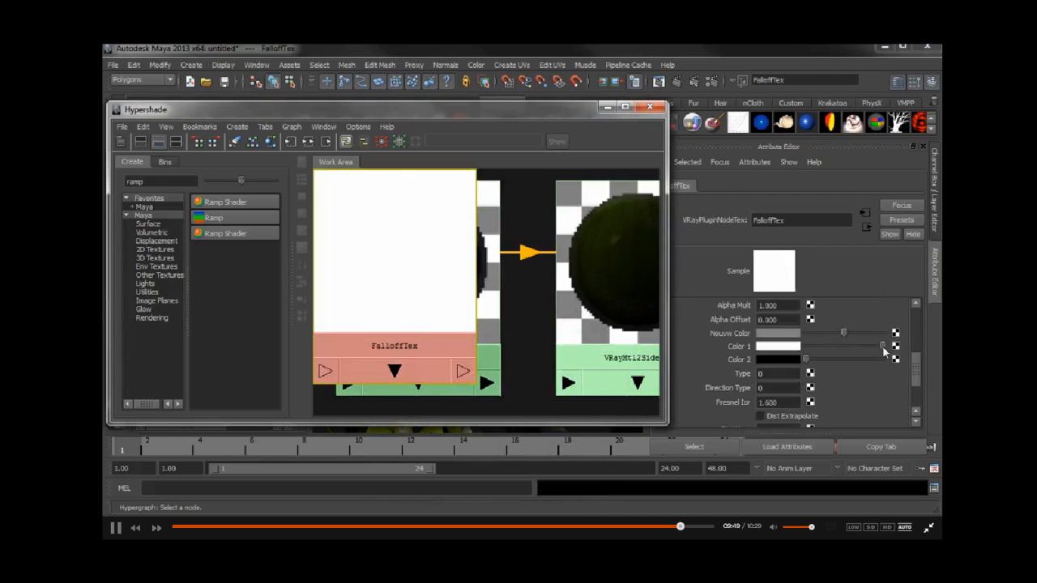
Step: Check the FalloffTex color and falloff attributes, and delete the FalloffTex node
scroll(916, 363, up, 1)
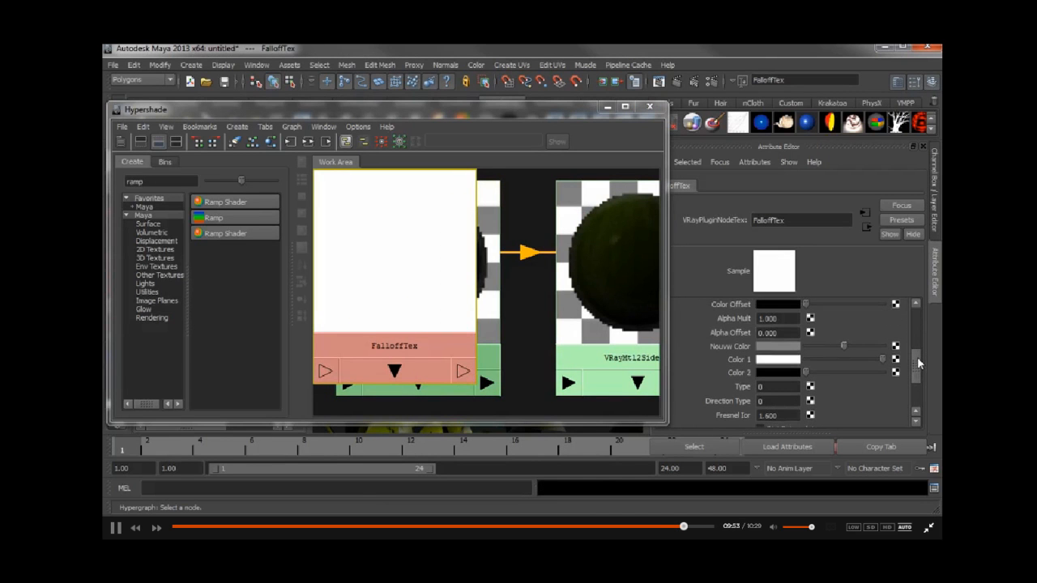
click(389, 275)
key(Delete)
Step: Run the custom fresnel script to create a sampler info node connected to a ramp in the Hypershade
click(608, 280)
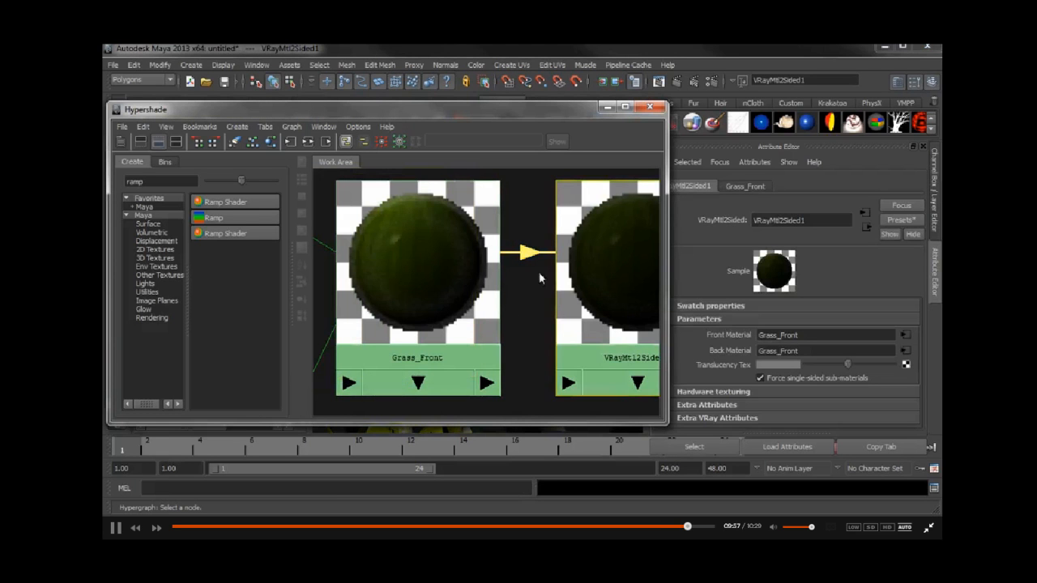
alt+right_drag(459, 269, 400, 271)
alt+middle_drag(400, 271, 469, 299)
alt+right_drag(469, 299, 448, 288)
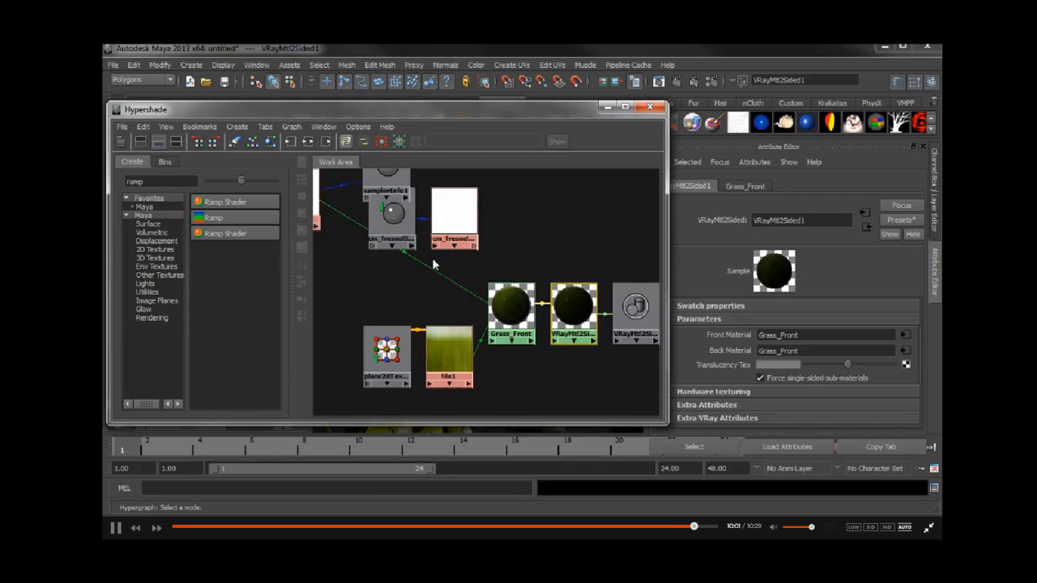
drag(512, 109, 584, 152)
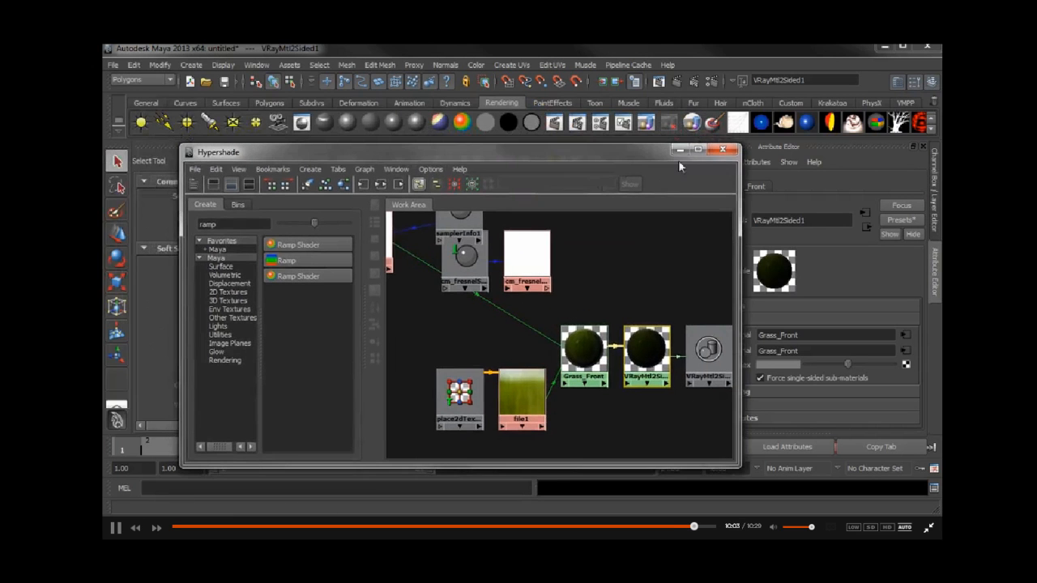
click(933, 128)
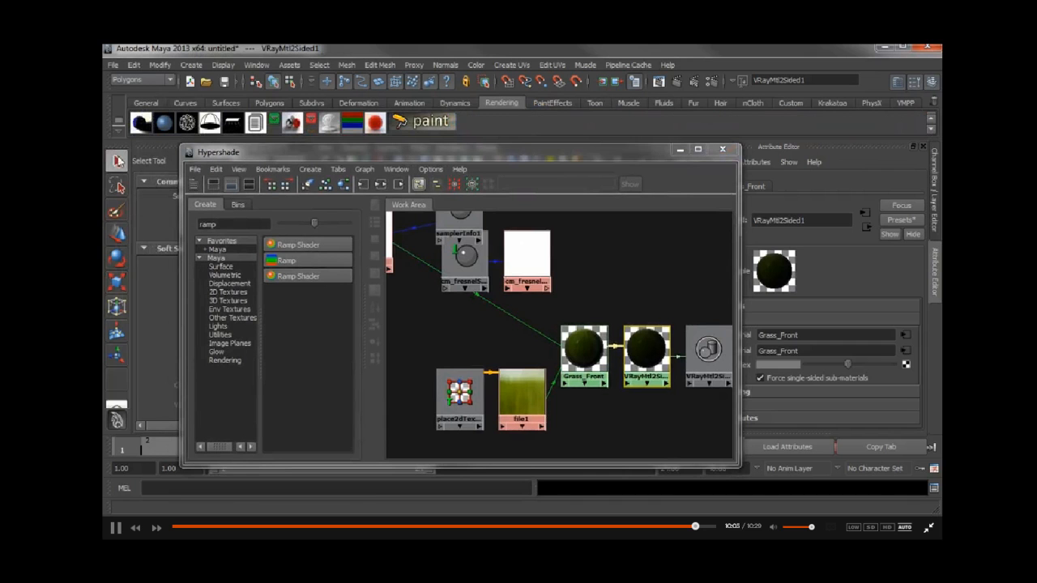
click(378, 123)
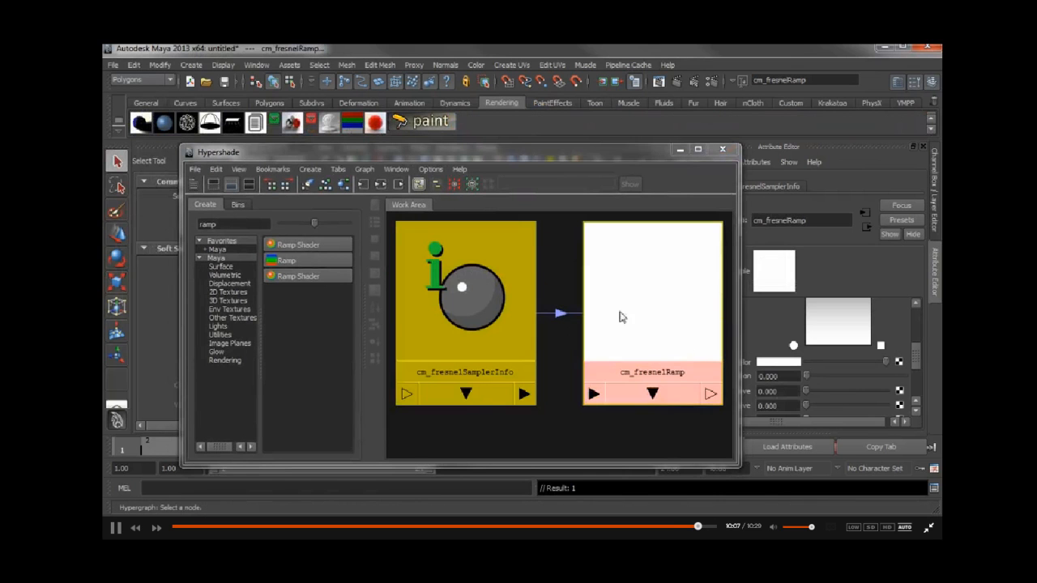
click(556, 422)
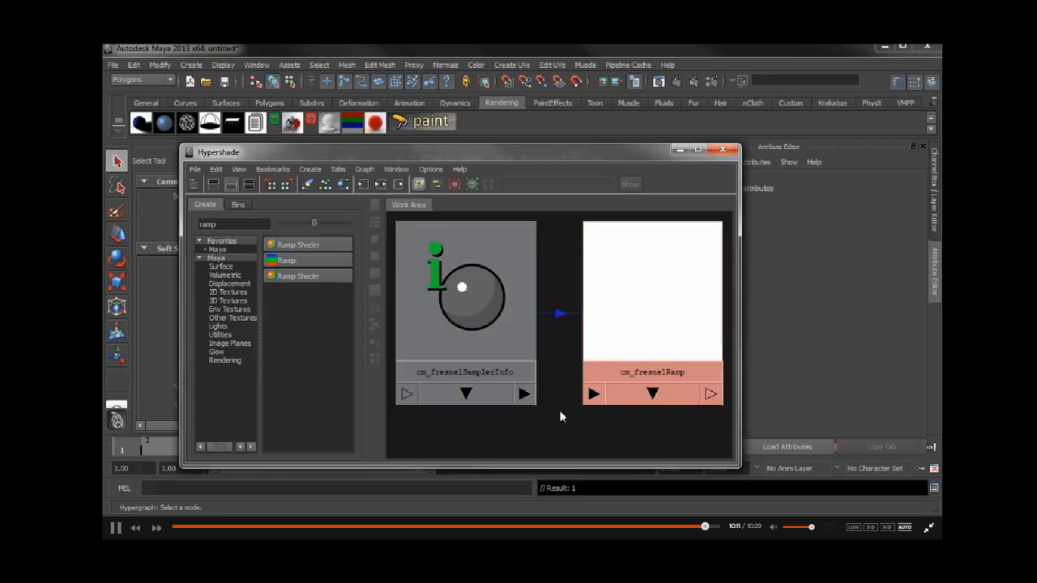
Step: Minimize the Hypershade and examine the shaded grass plants in the viewport
click(679, 150)
alt+right_drag(573, 290, 476, 266)
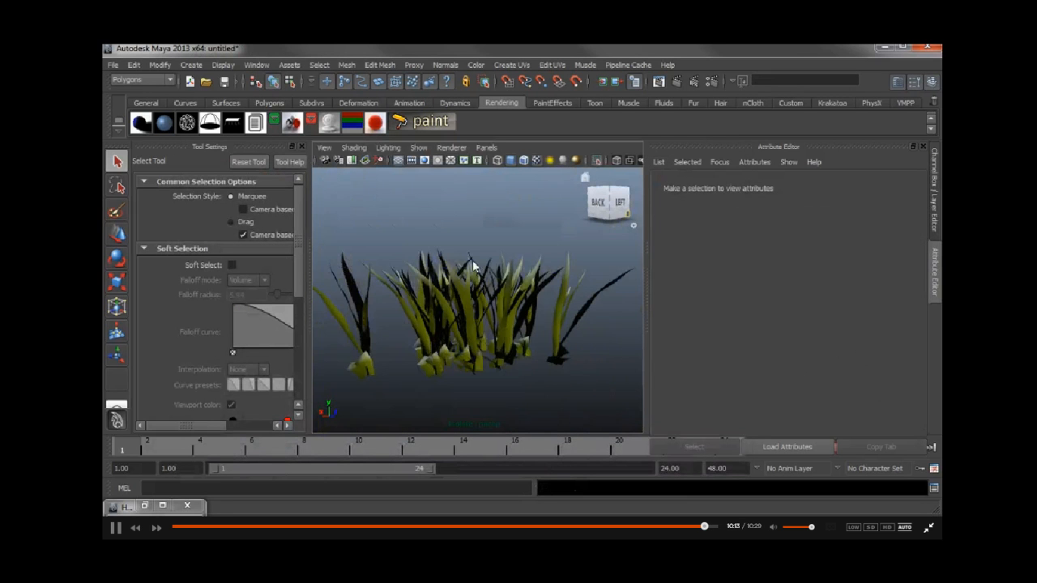
alt+drag(476, 266, 585, 280)
alt+right_drag(488, 280, 543, 289)
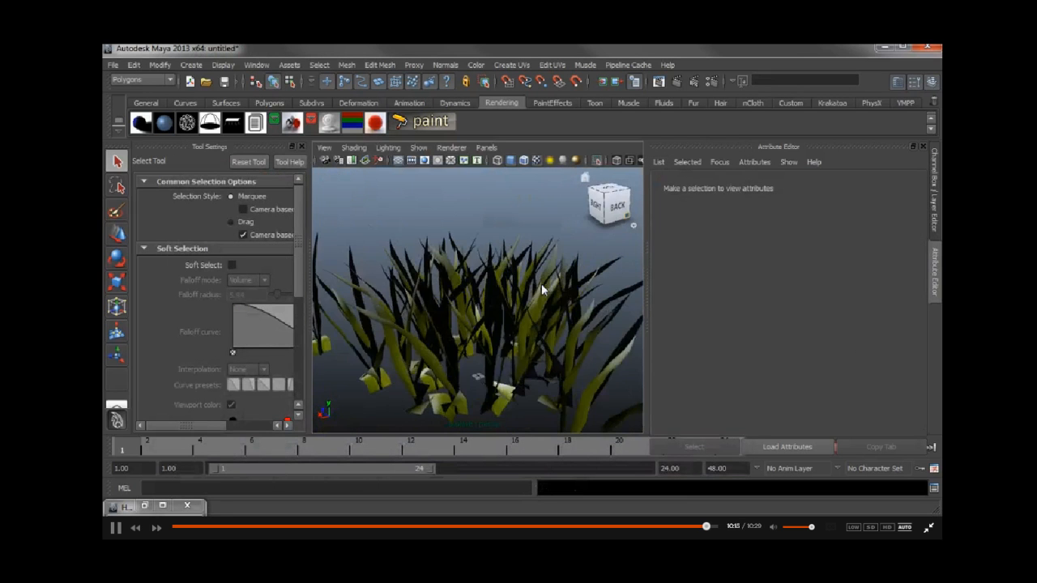
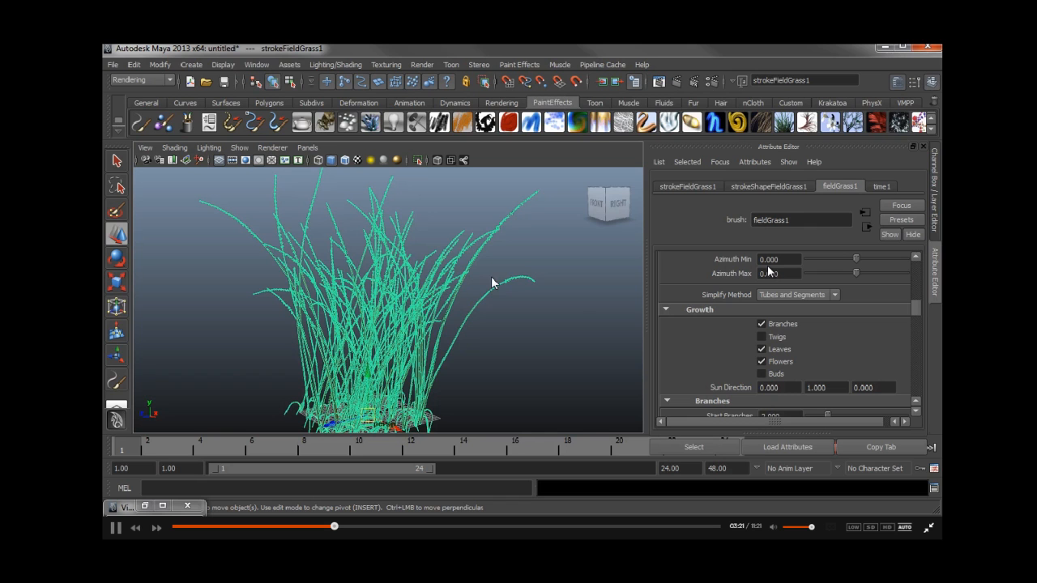
Step: Disable Flowers and enable Twigs in the growth settings of the fieldGrass1 brush
click(781, 362)
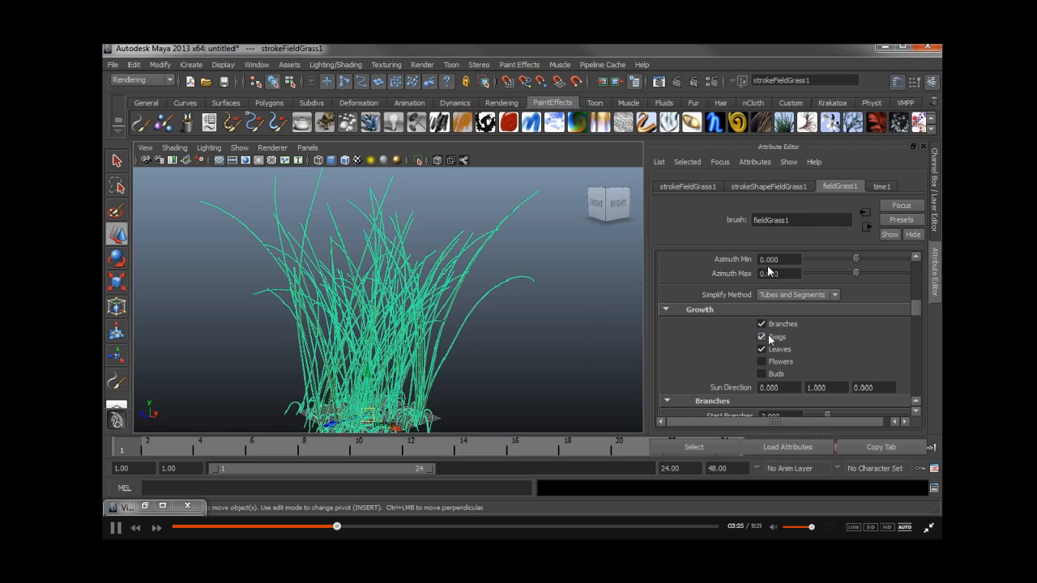
click(762, 336)
mouse_move(615, 330)
alt+mouse_down()
mouse_move(538, 335)
mouse_move(589, 340)
alt+mouse_up()
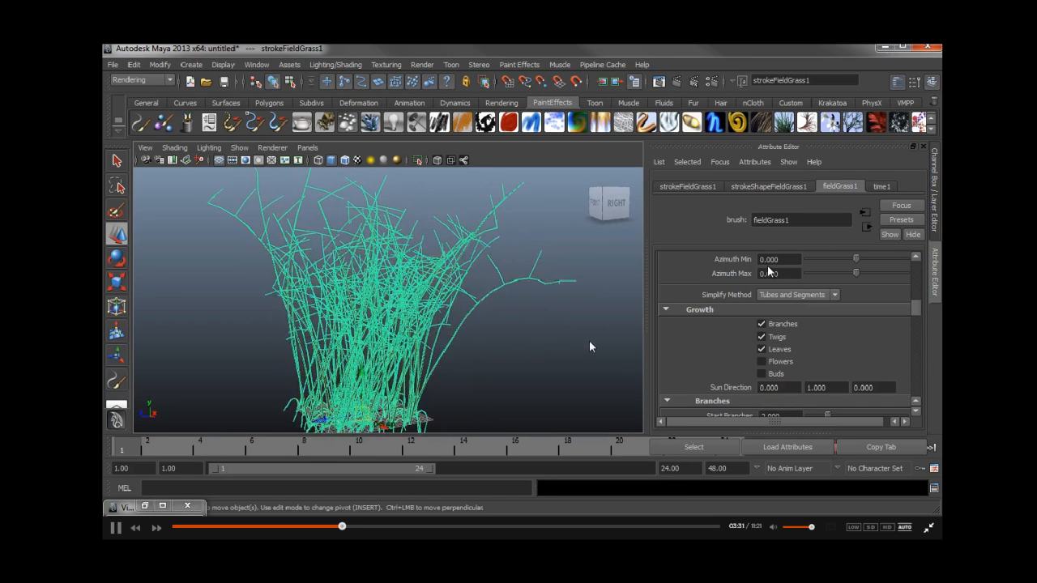
Step: Set the fieldGrass1 twigs' Twig Angle 2 to 0 and Twig Angle 1 to 17.143
drag(914, 308, 914, 334)
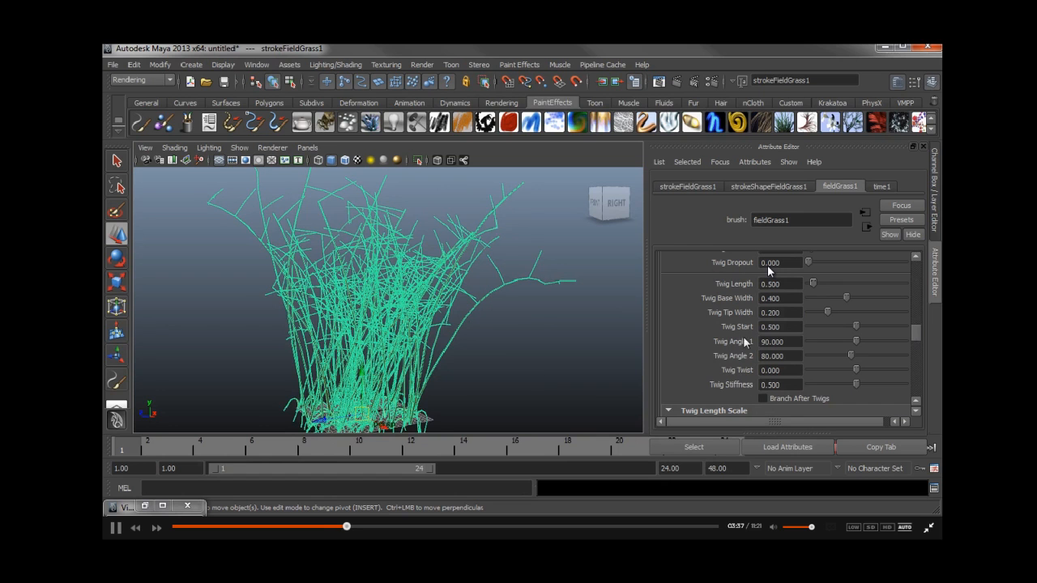
drag(853, 353, 776, 357)
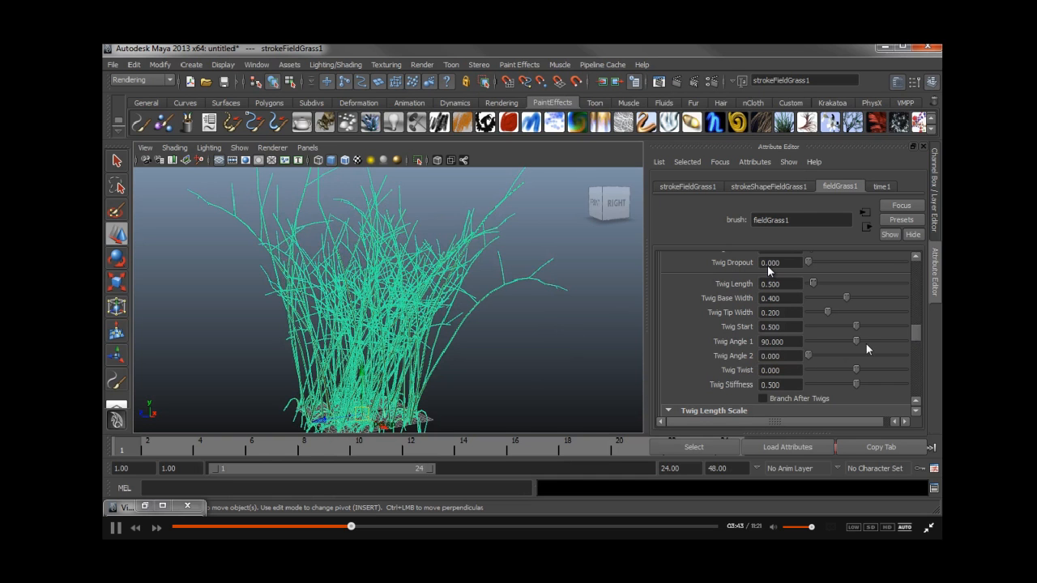
drag(858, 342, 738, 354)
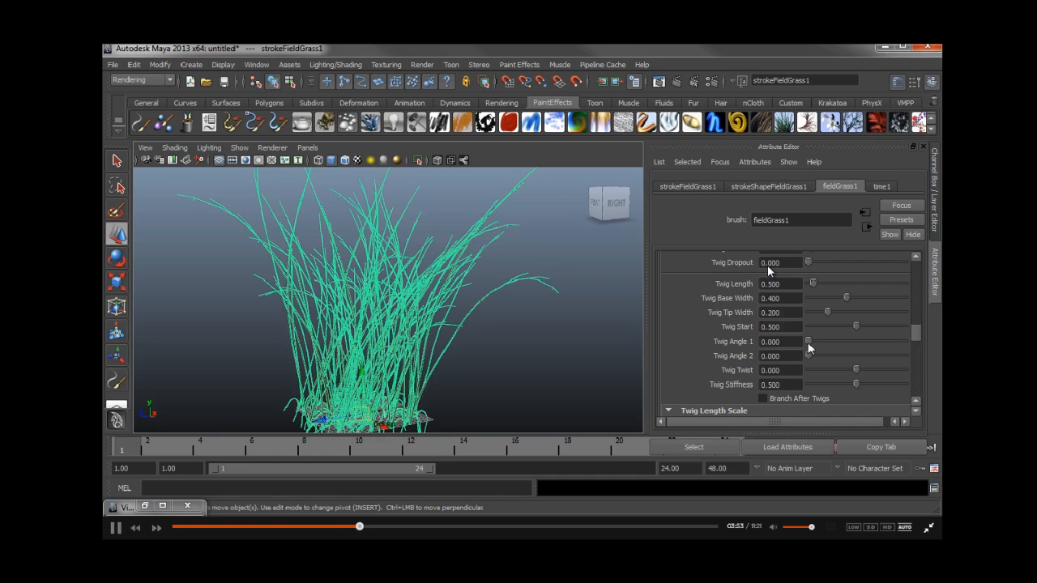
drag(809, 343, 818, 347)
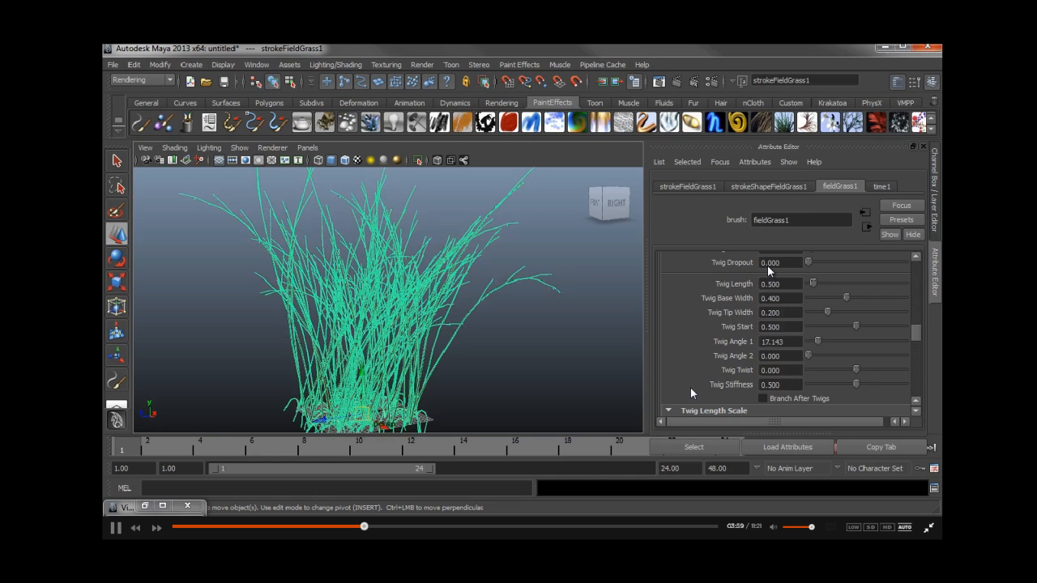
Step: Set the fieldGrass1 Twig Twist to 0.252 and Twig Stiffness to 0.361
mouse_move(859, 374)
mouse_down()
mouse_move(871, 375)
mouse_move(842, 383)
mouse_up()
mouse_move(574, 354)
alt+mouse_down()
mouse_move(444, 365)
mouse_move(588, 351)
alt+mouse_up()
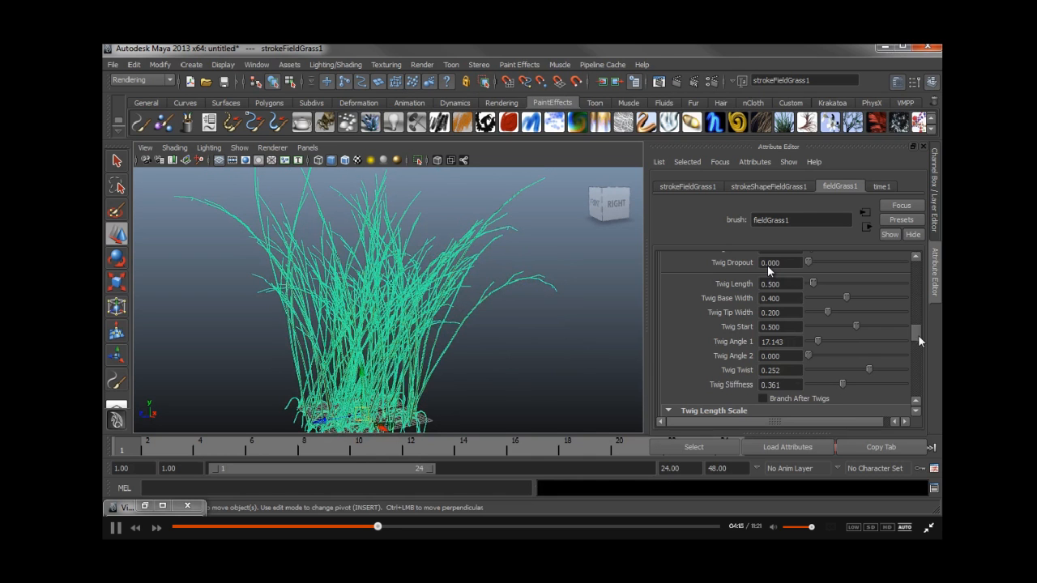
drag(916, 334, 910, 346)
alt+middle_drag(397, 394, 418, 333)
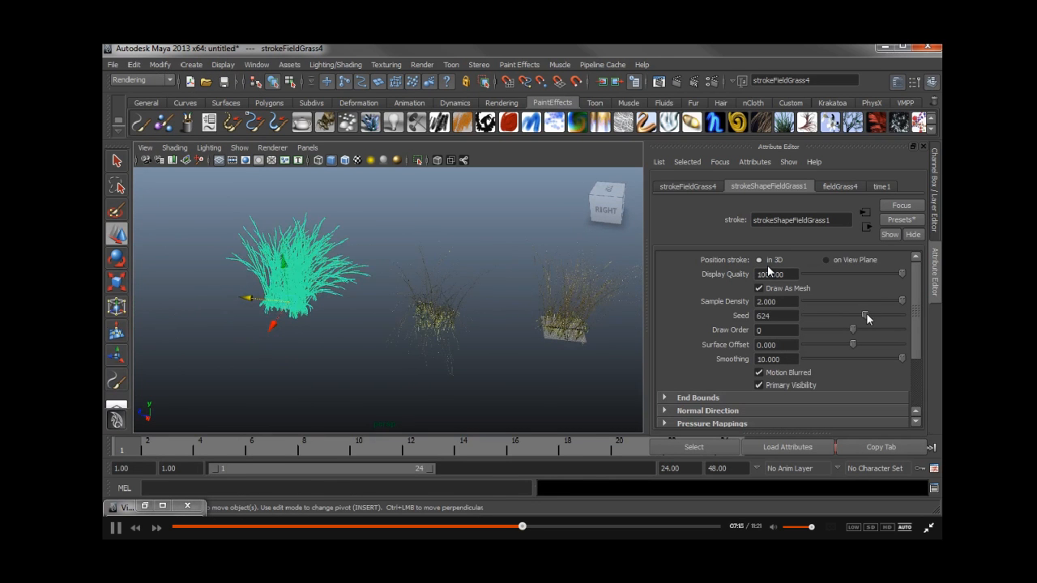
Step: Spread the fieldGrass4 tubes with Elevation Min 0.305, Azimuth Min 0.523 and Azimuth Max -0.179
drag(822, 304, 848, 347)
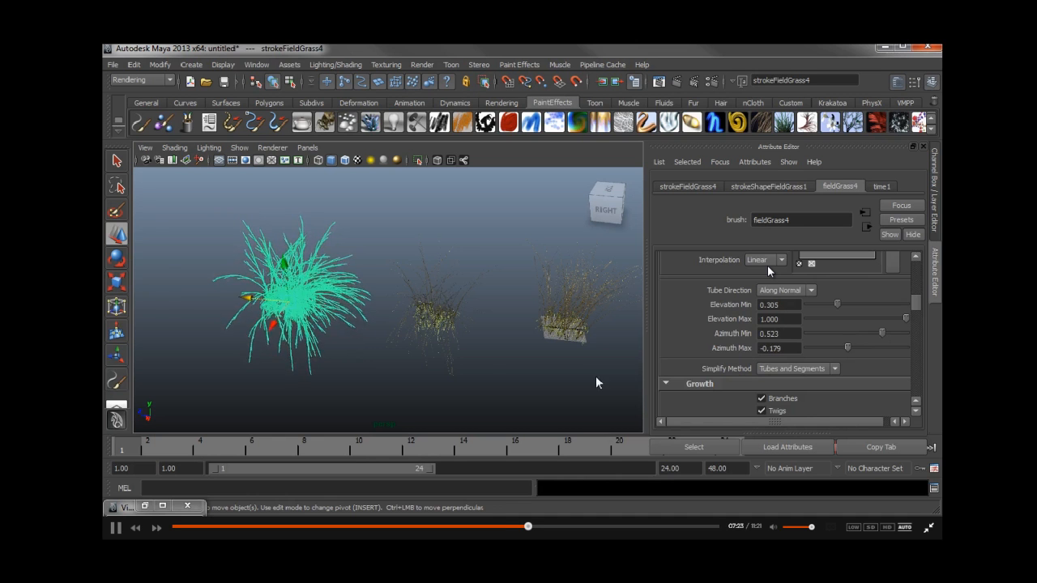
Step: Duplicate the strokeFieldGrass1 clump with its own brush, move the copy to the row's free end, and open its stroke shape attributes
click(496, 333)
alt+middle_drag(489, 328, 435, 315)
click(429, 330)
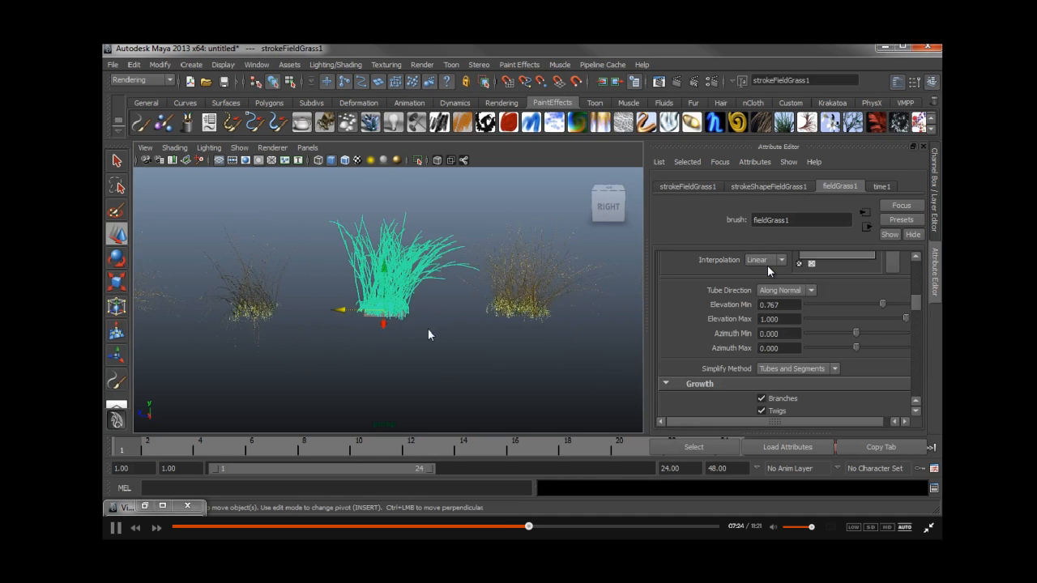
click(134, 64)
click(205, 358)
drag(344, 311, 637, 317)
alt+middle_drag(607, 319, 338, 311)
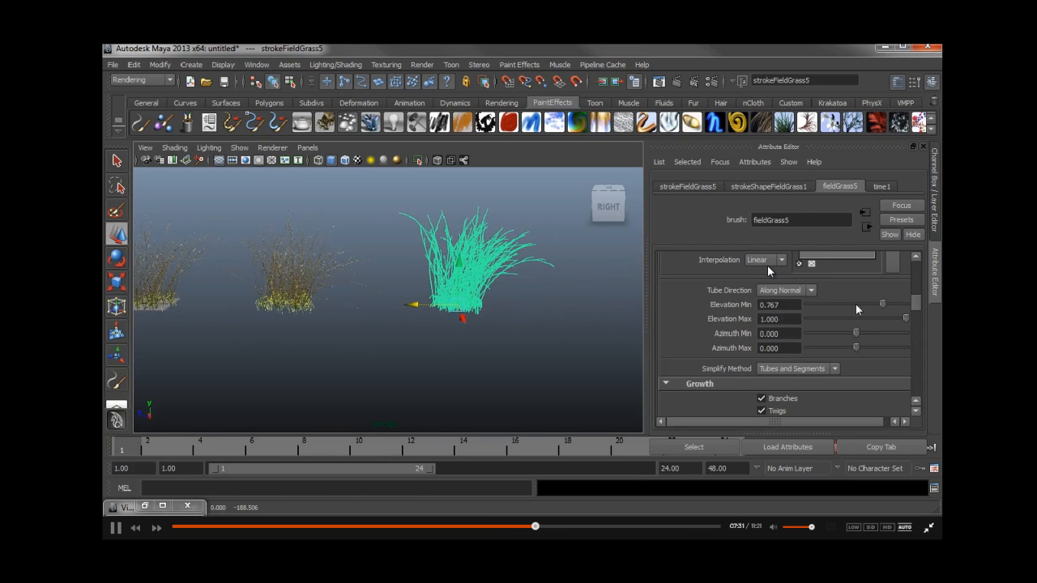
click(759, 186)
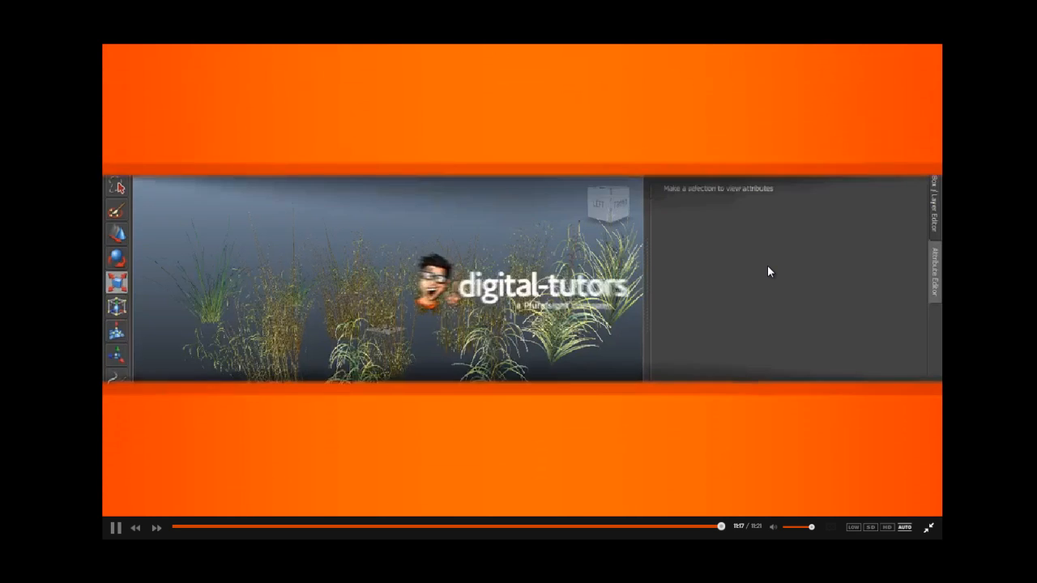
right_click(768, 265)
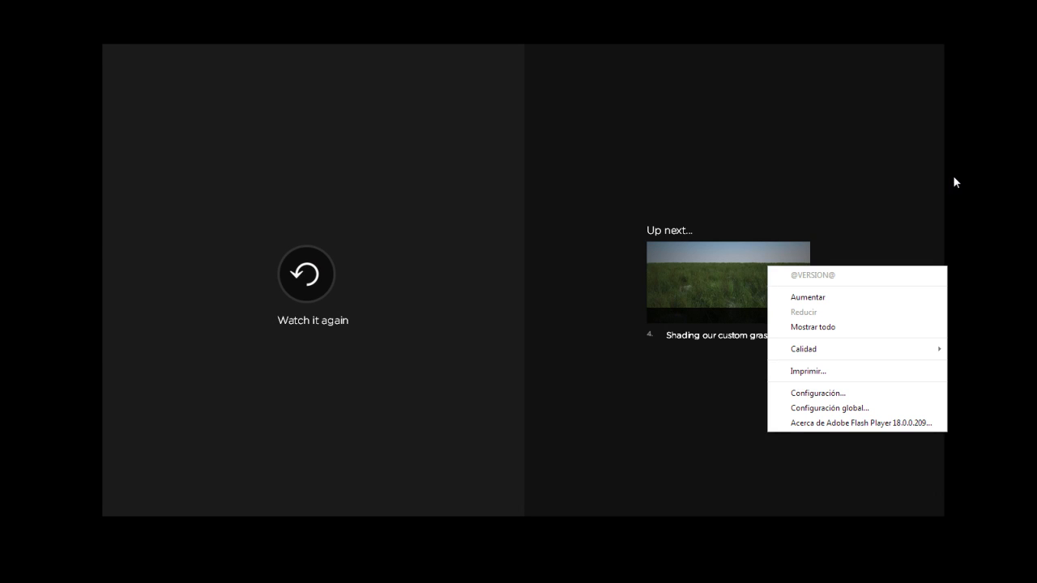
click(725, 276)
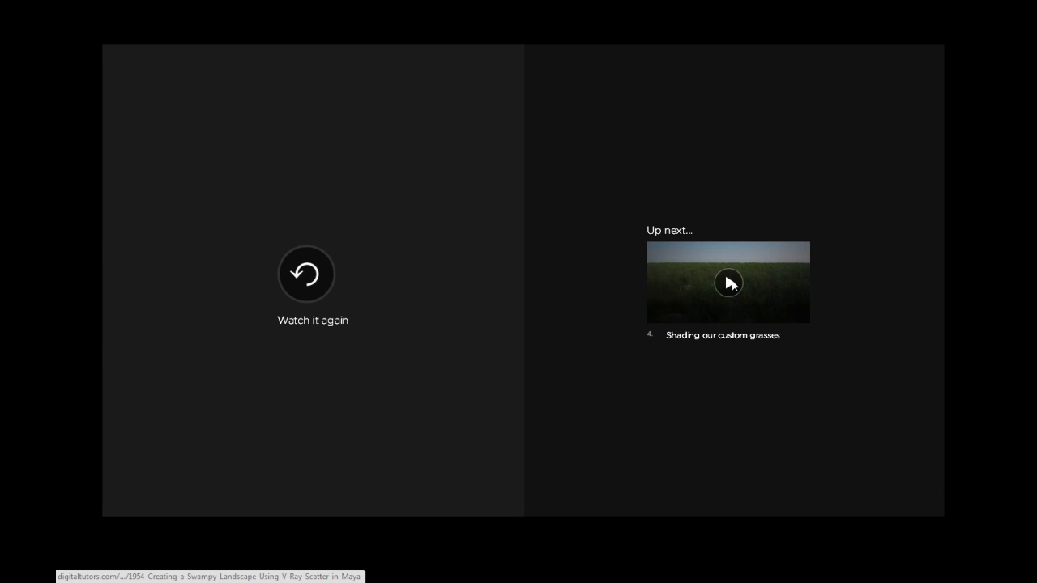
click(732, 282)
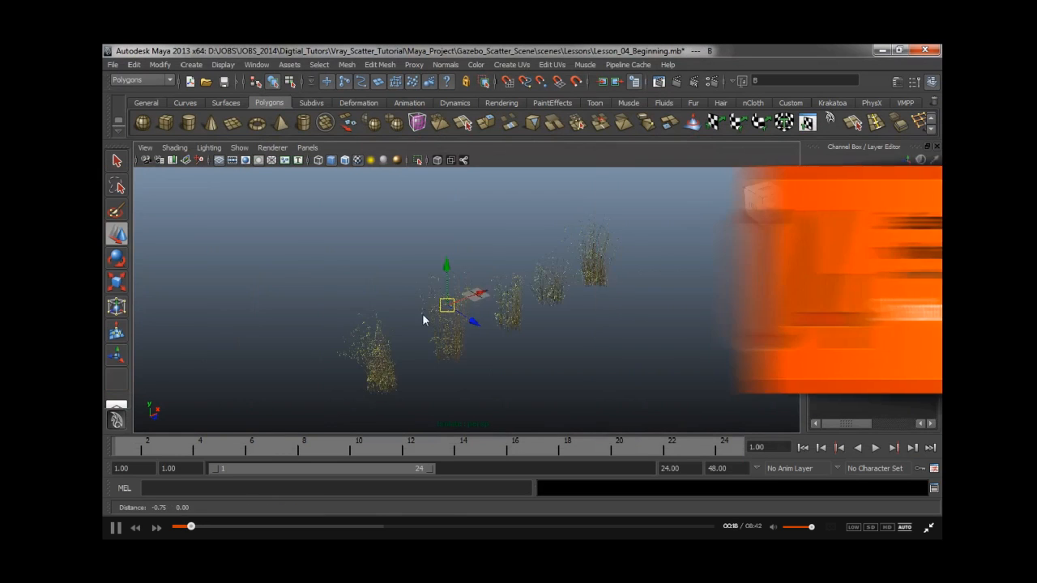
Step: Select the strokeFieldGrass2 clump and open the Paint Effects to Polygons conversion options
drag(300, 255, 415, 386)
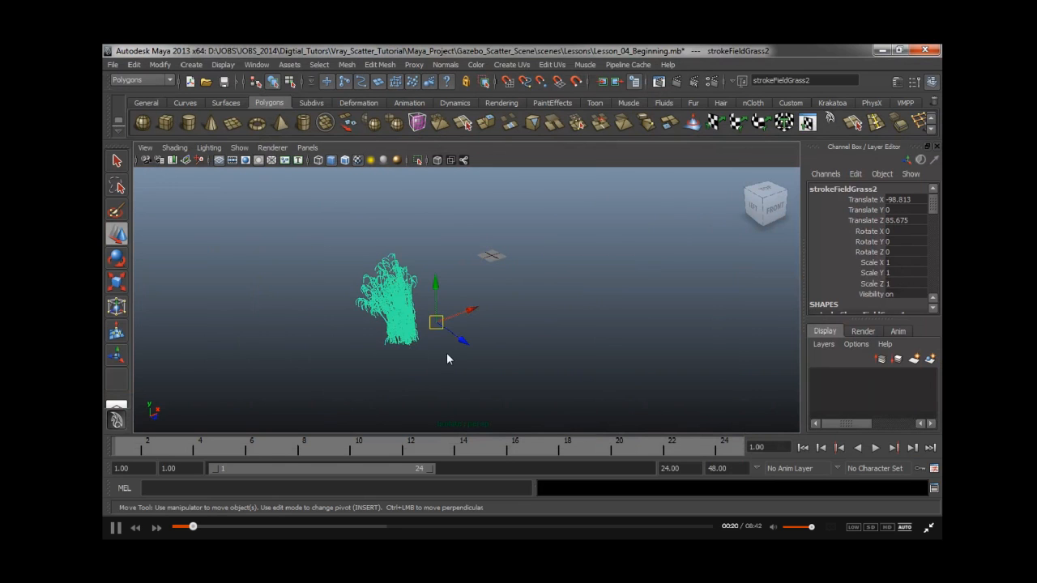
click(260, 260)
alt+right_drag(259, 260, 397, 256)
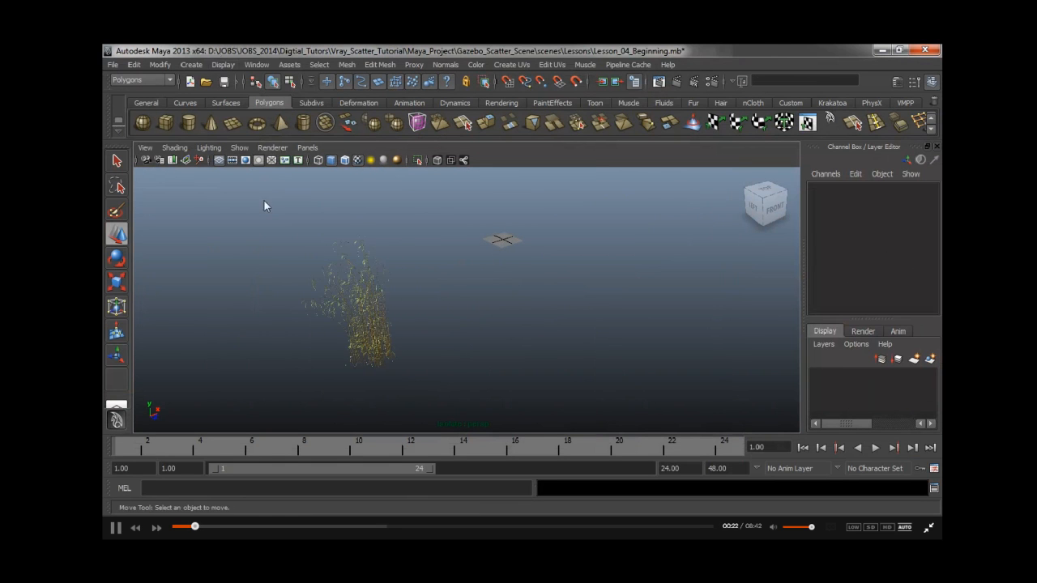
drag(263, 200, 421, 389)
click(160, 67)
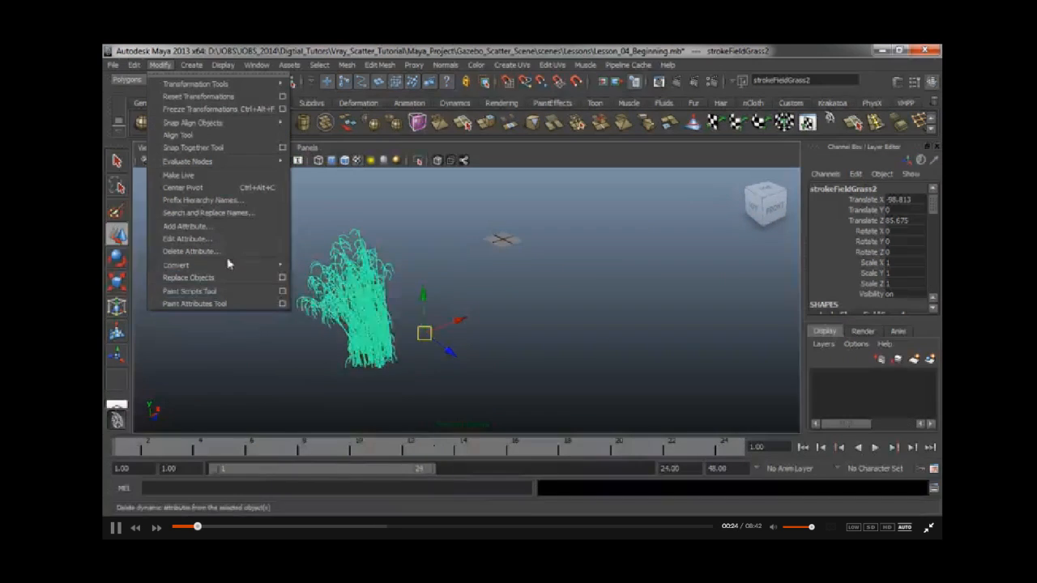
mouse_move(228, 264)
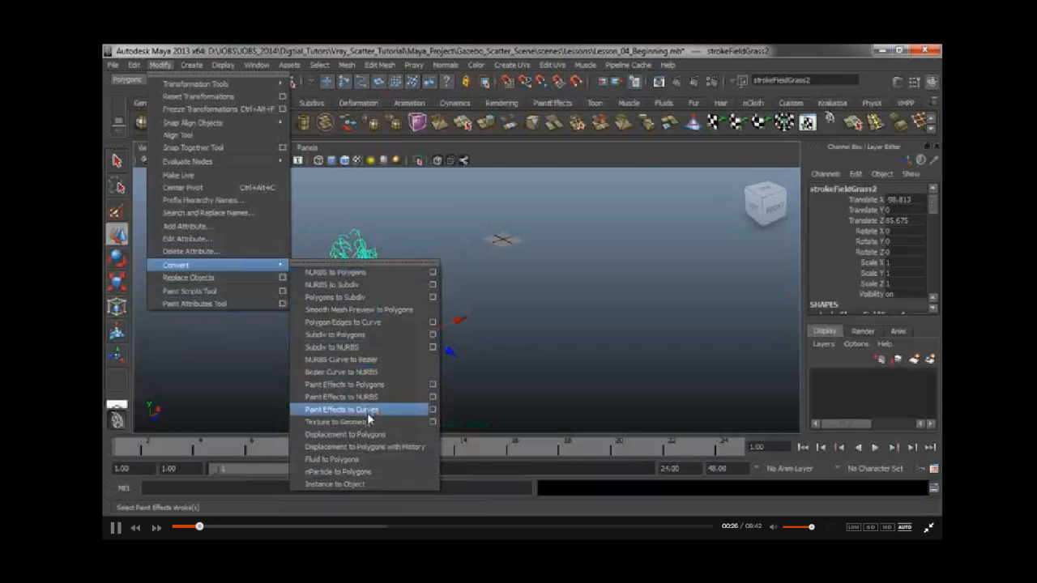
click(417, 385)
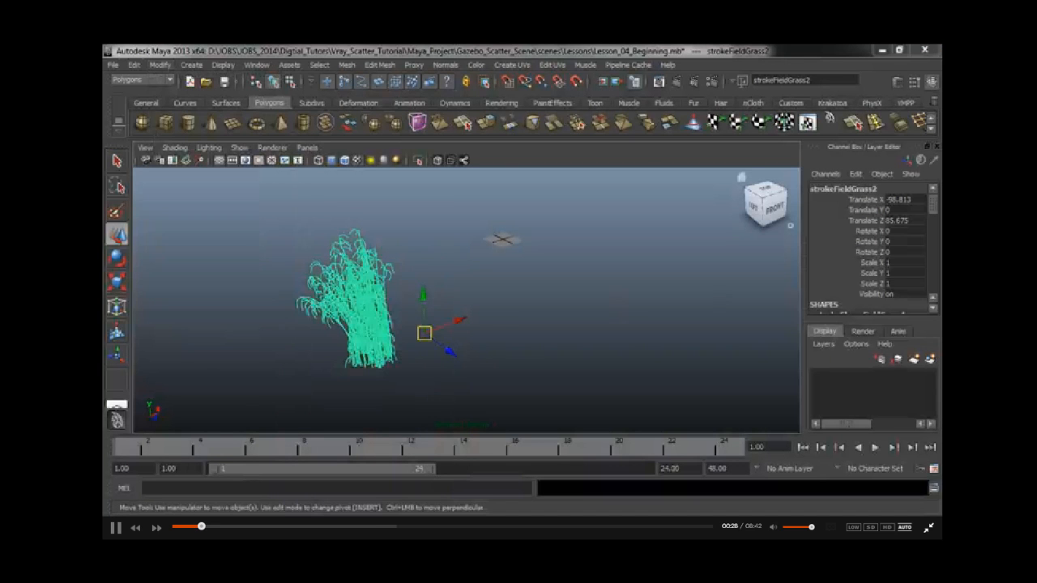
Step: Convert the strokeFieldGrass2 clump to polygons with Quad output and Hide strokes enabled and a poly limit of 25000
drag(505, 196, 230, 208)
text(25000)
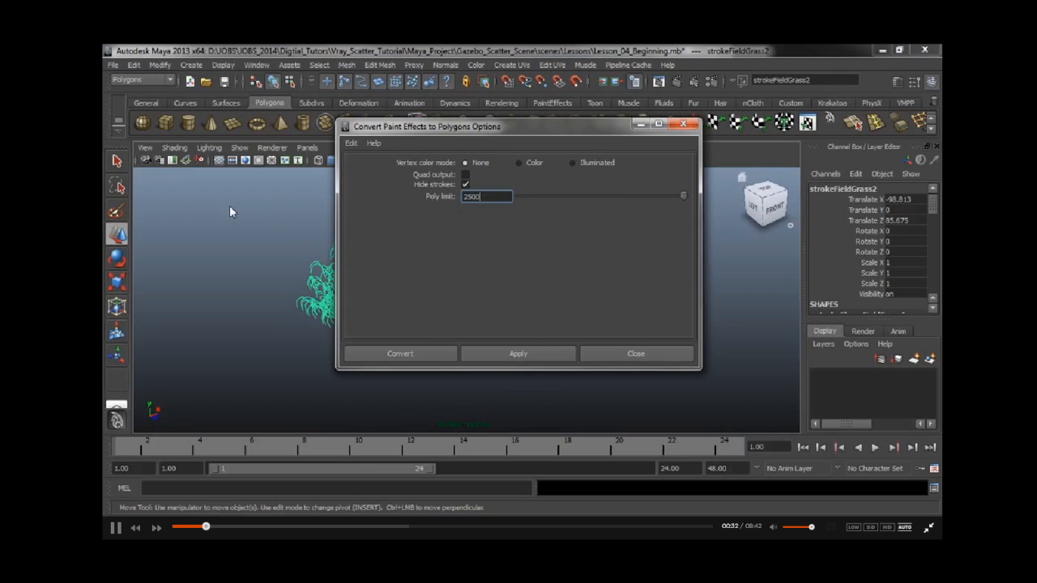
click(466, 184)
mouse_move(527, 126)
mouse_down()
mouse_move(649, 157)
mouse_move(542, 106)
mouse_move(563, 92)
mouse_up()
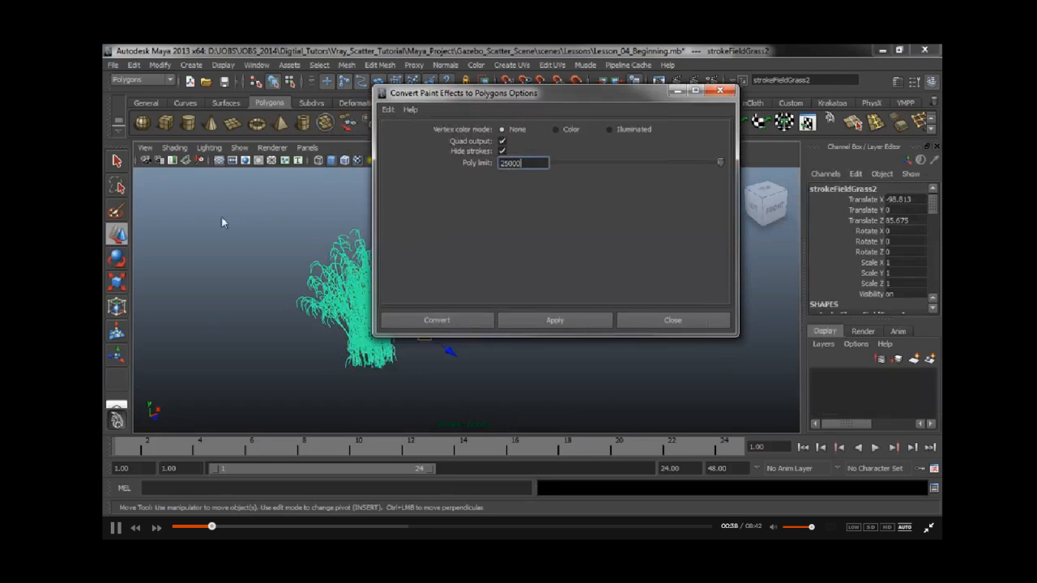
click(457, 320)
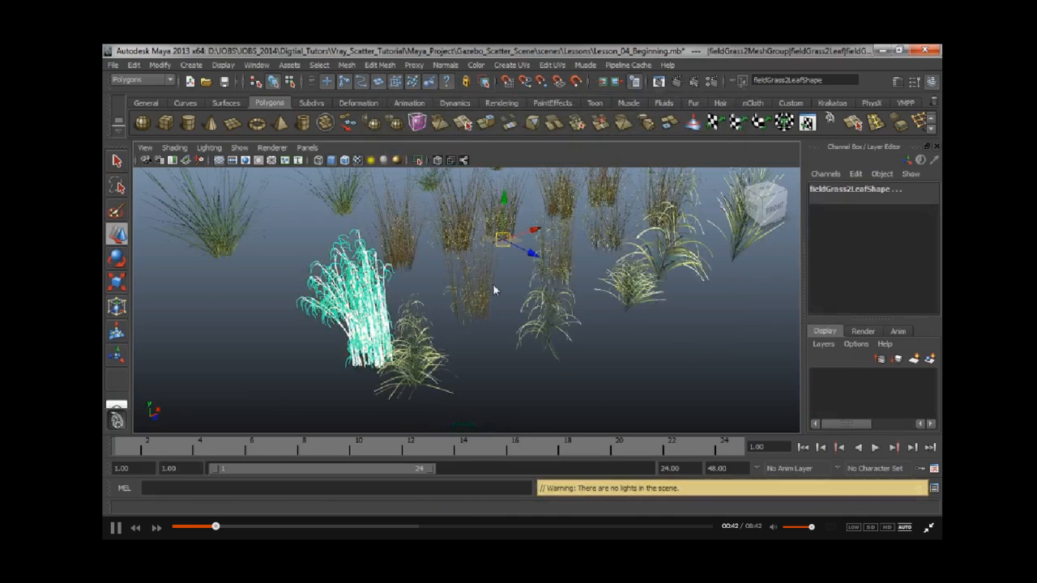
Step: Isolate the converted fieldGrass2 mesh in the viewport and examine it up close
key(shift+i)
click(420, 300)
alt+middle_drag(420, 299, 475, 288)
alt+right_drag(475, 288, 348, 250)
click(347, 250)
alt+middle_drag(347, 251, 533, 285)
alt+right_drag(534, 286, 369, 266)
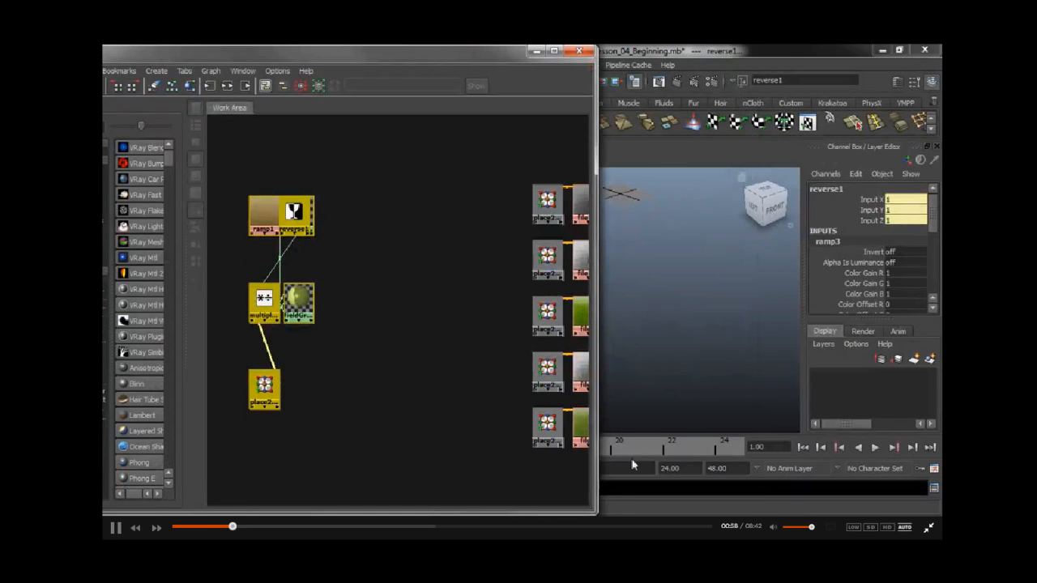
Step: Widen the Hypershade and spread apart the ramp, reverse, multiplyDivide and fieldGrass shader nodes in the work area
drag(597, 409, 873, 409)
drag(307, 301, 442, 327)
click(378, 297)
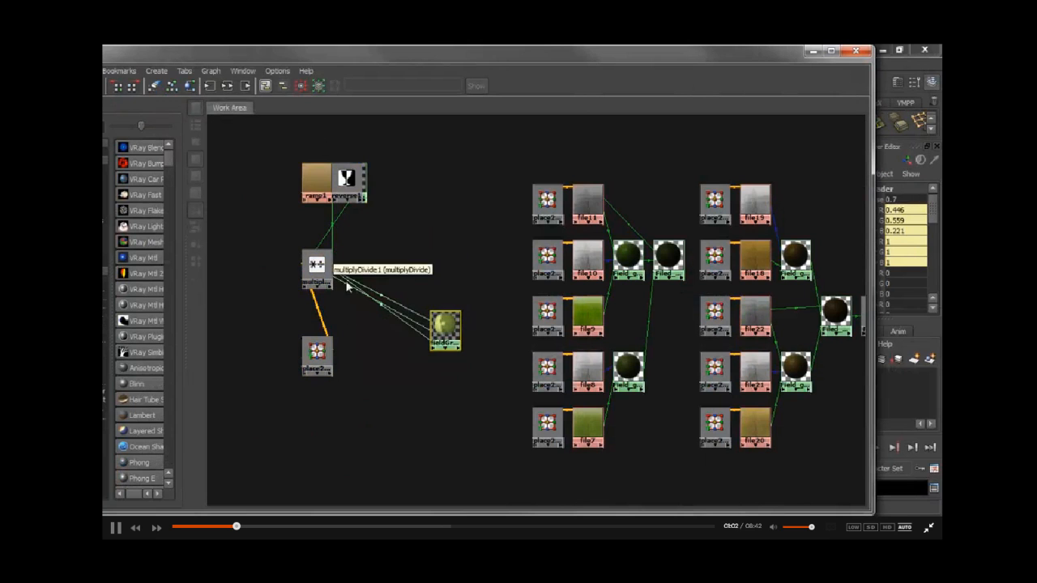
drag(320, 180, 231, 314)
drag(312, 283, 369, 410)
drag(349, 180, 367, 324)
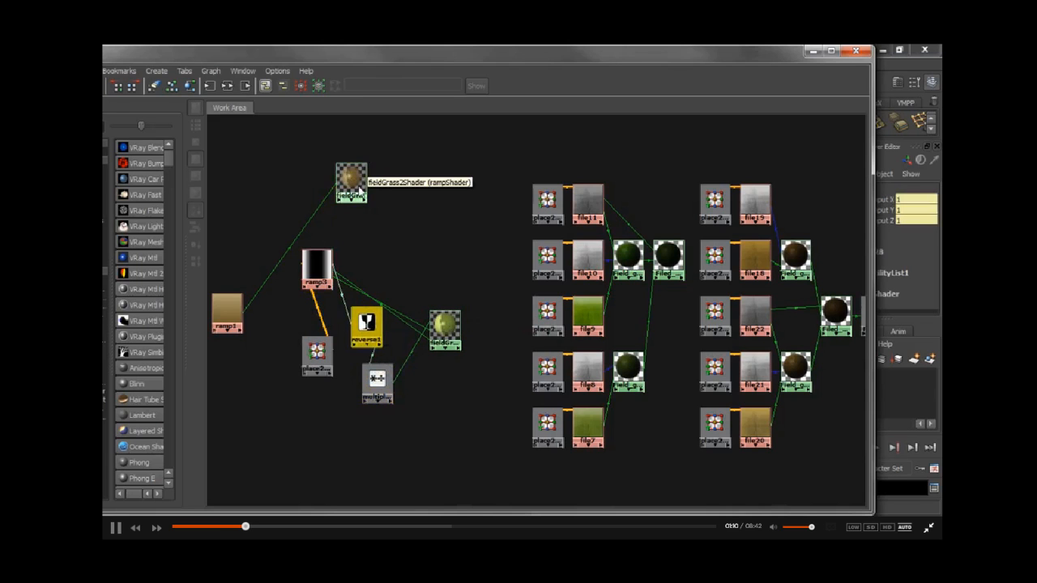
Step: Review the front material, back material and translucency parameters of the Filed_Grass_Leaves_2sidedB1 two-sided material
drag(519, 141, 851, 481)
drag(653, 57, 409, 65)
double_click(418, 263)
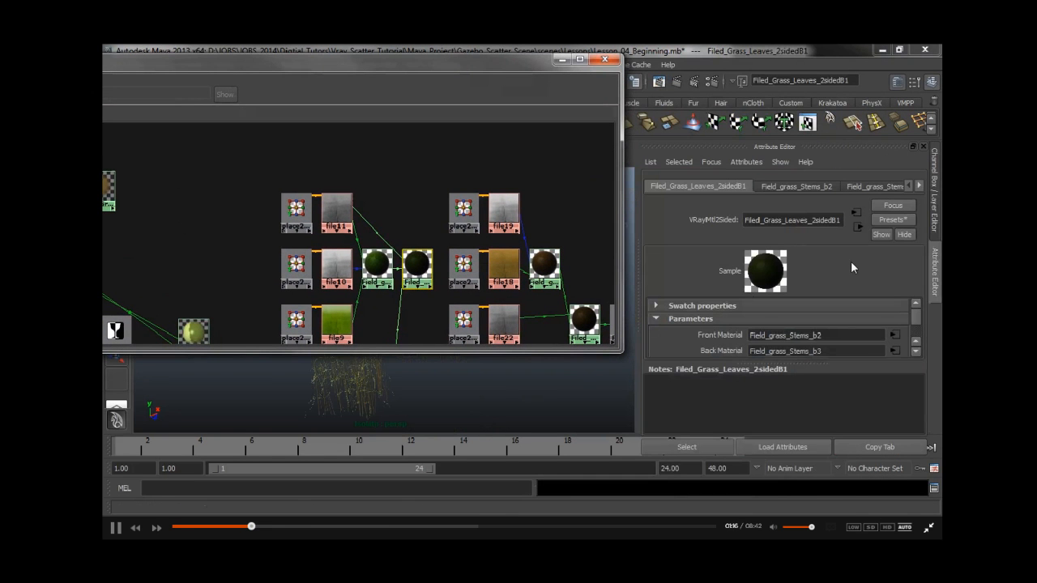
scroll(839, 345, down, 2)
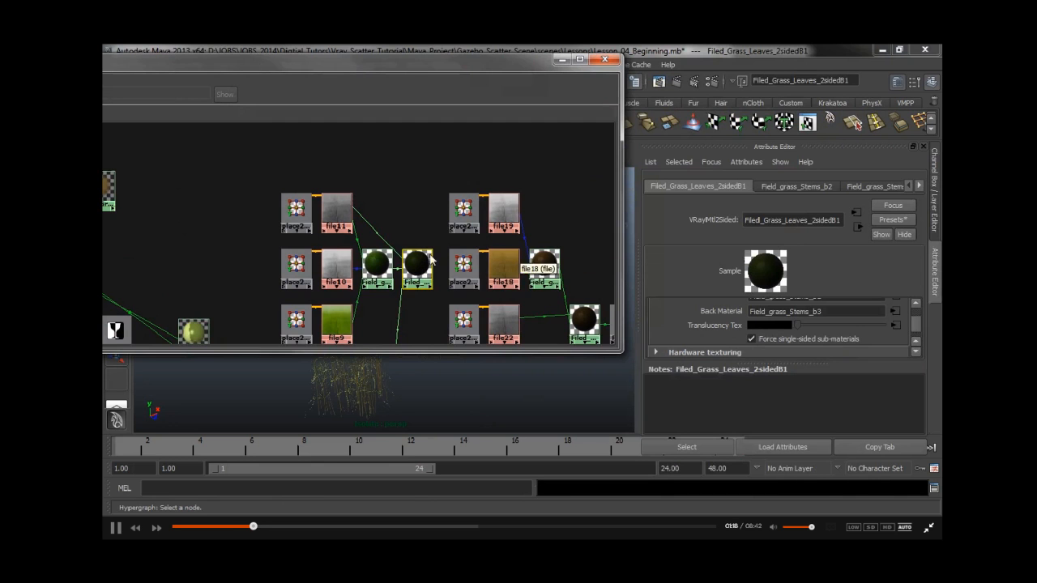
scroll(380, 302, down, 1)
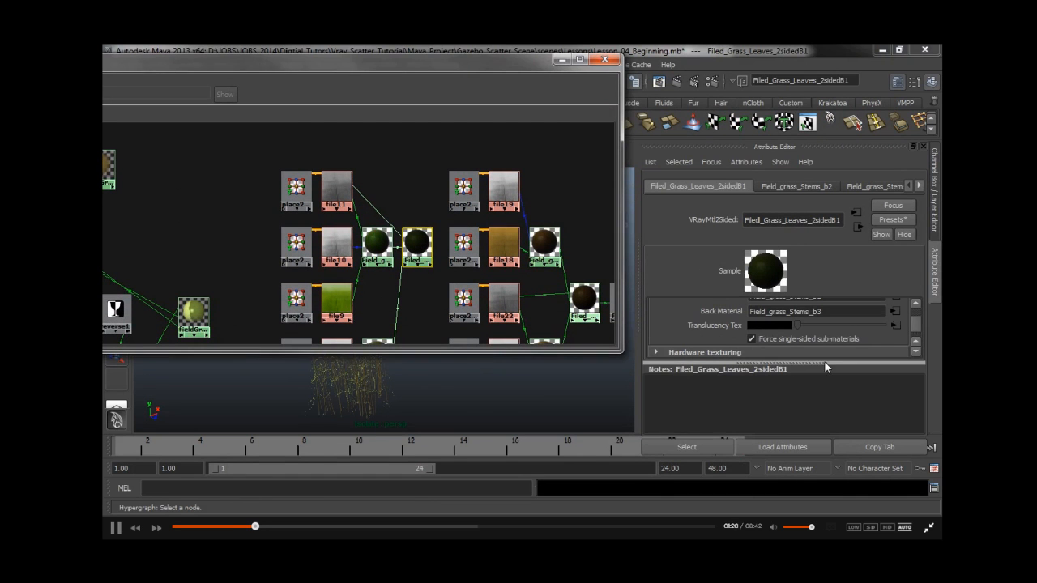
drag(824, 360, 816, 463)
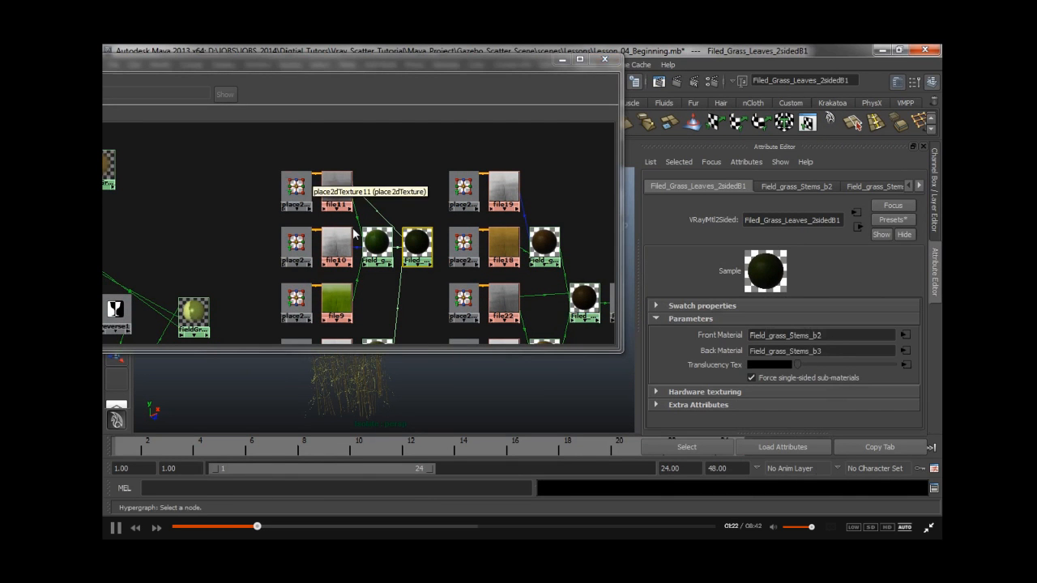
Step: Examine the Field_grass_Stems_b3 reflection settings and its file9 and file10 textures with their V-Ray attributes, and minimize the Hypershade
scroll(379, 232, down, 2)
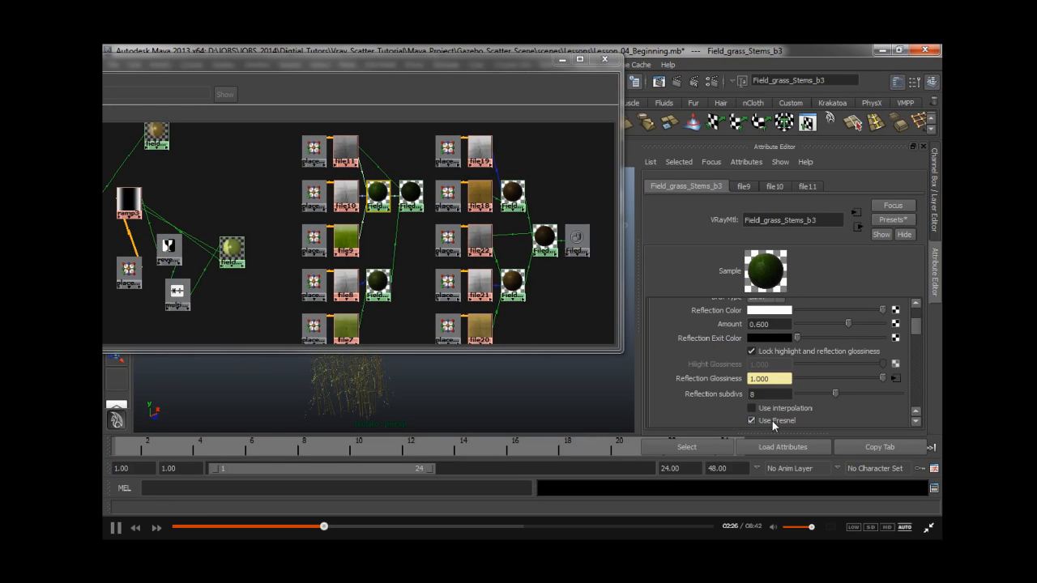
click(345, 245)
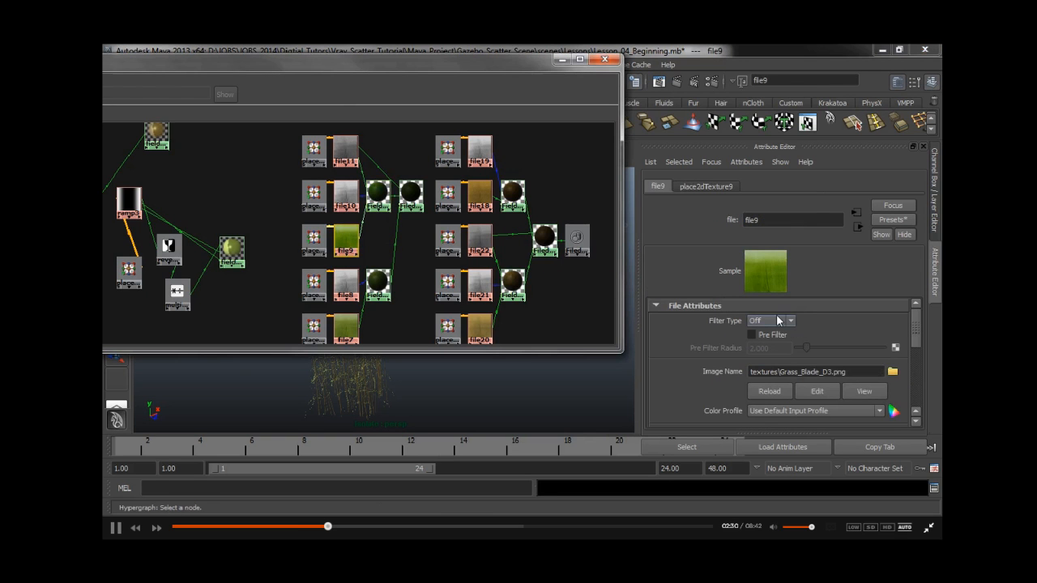
click(753, 162)
mouse_move(778, 212)
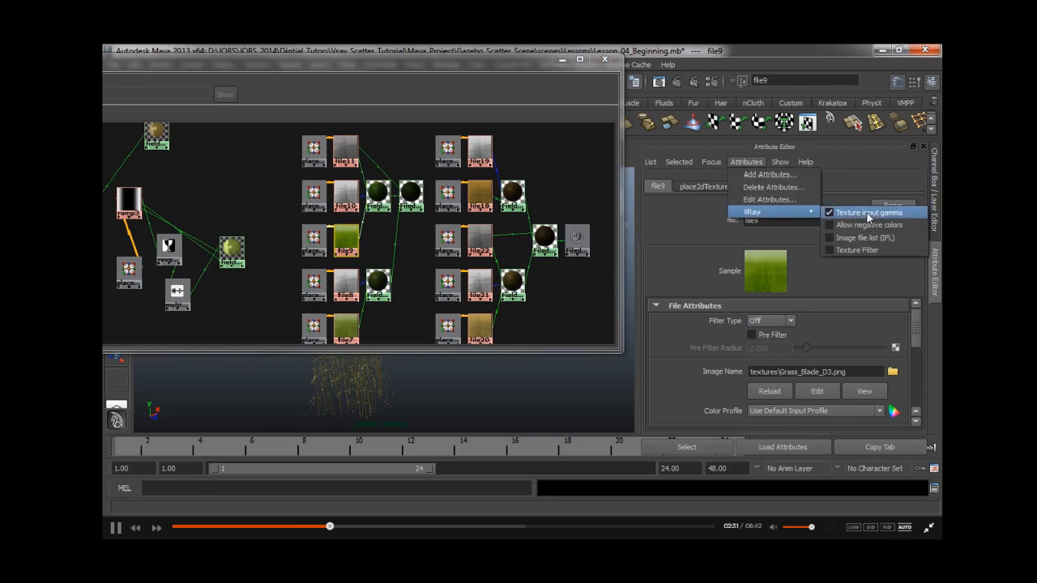
click(370, 244)
click(349, 198)
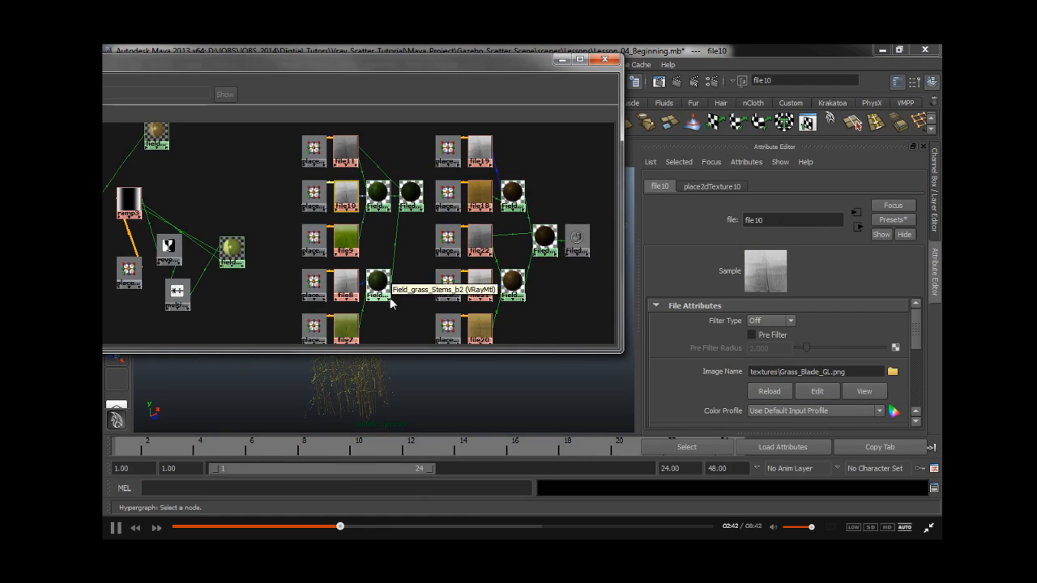
alt+middle_drag(553, 320, 516, 299)
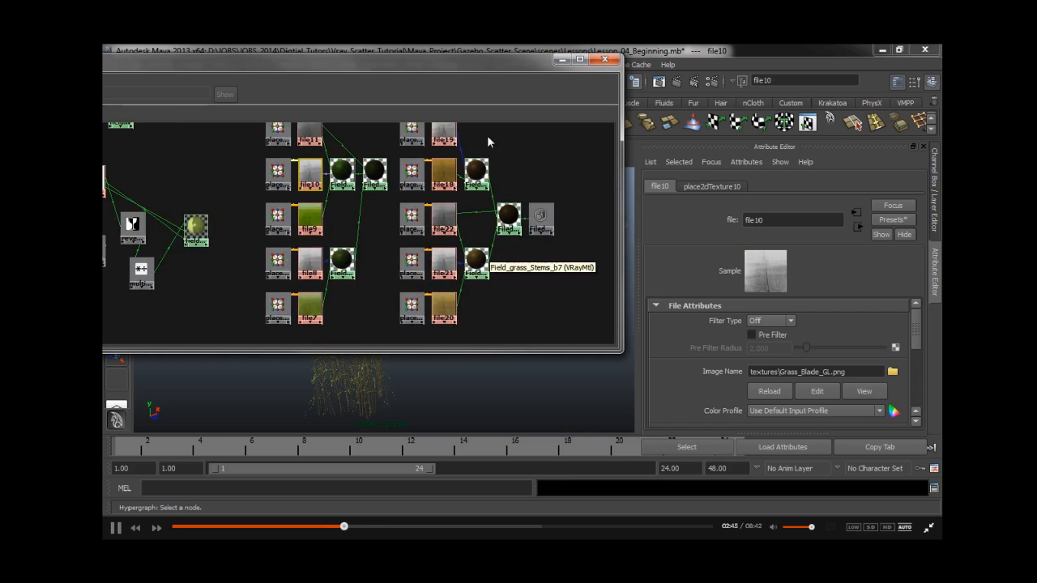
click(562, 60)
Step: Examine the overall set of grass clump variations from several sides
scroll(503, 312, up, 5)
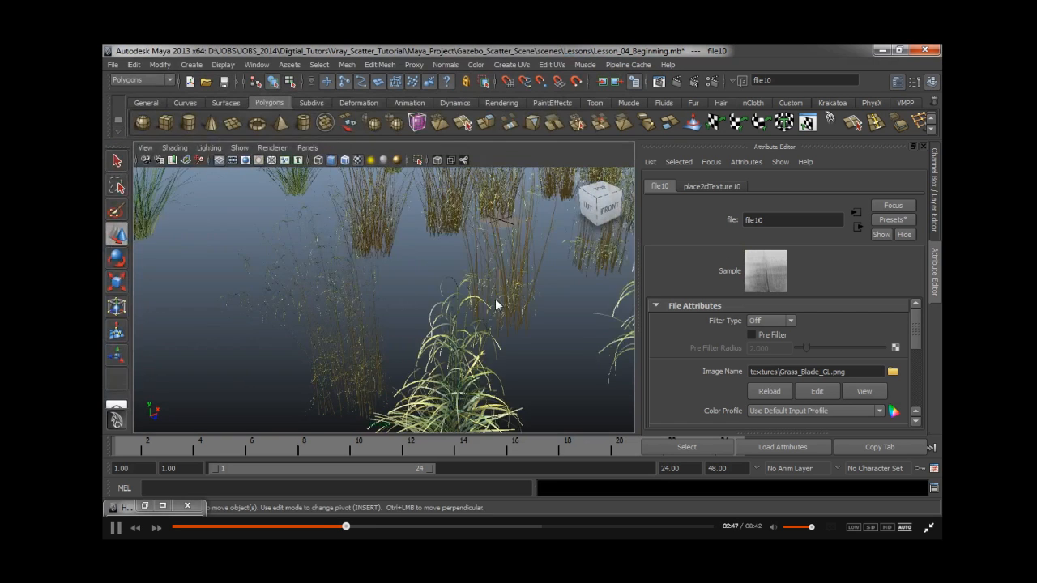
scroll(446, 322, down, 5)
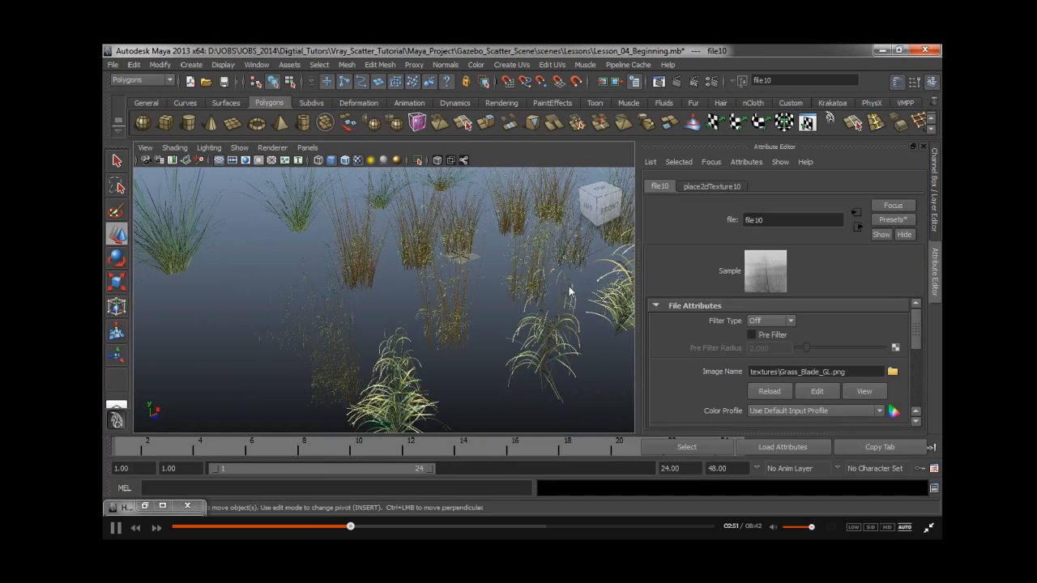
scroll(475, 304, down, 3)
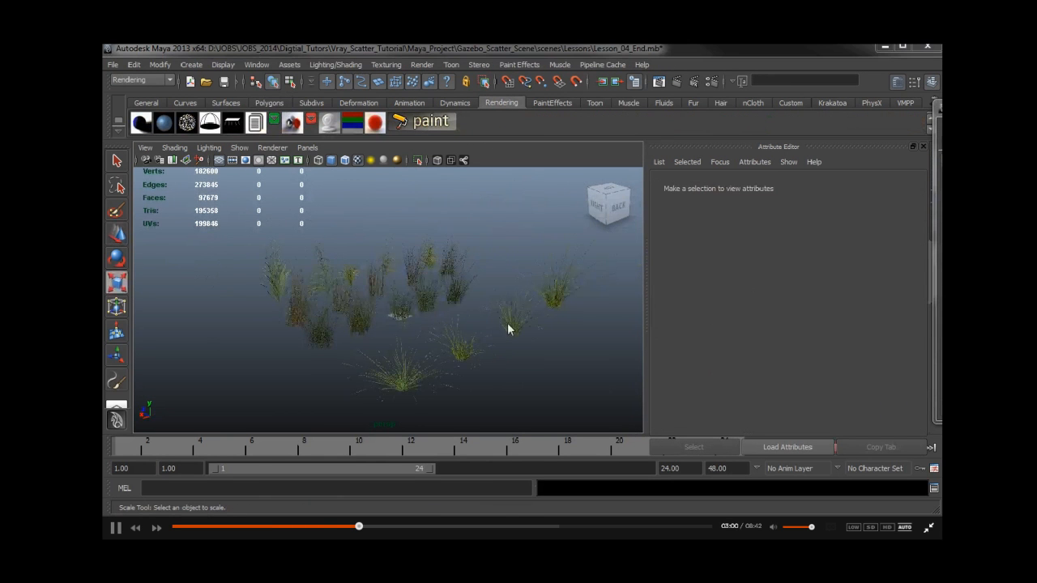
alt+drag(513, 261, 352, 295)
alt+right_drag(351, 295, 450, 285)
alt+drag(450, 285, 464, 304)
alt+middle_drag(464, 304, 515, 311)
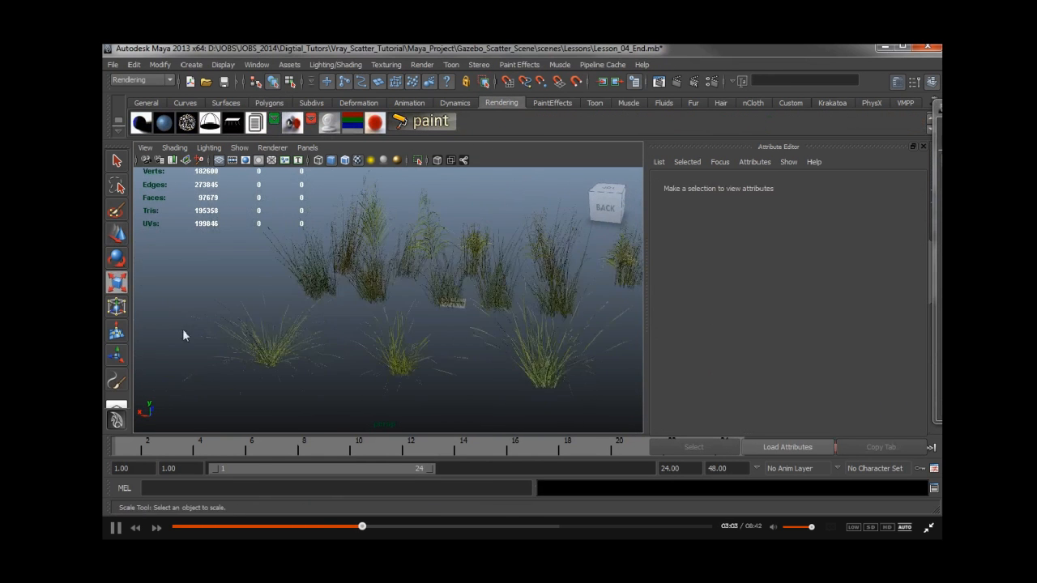
alt+drag(473, 341, 514, 279)
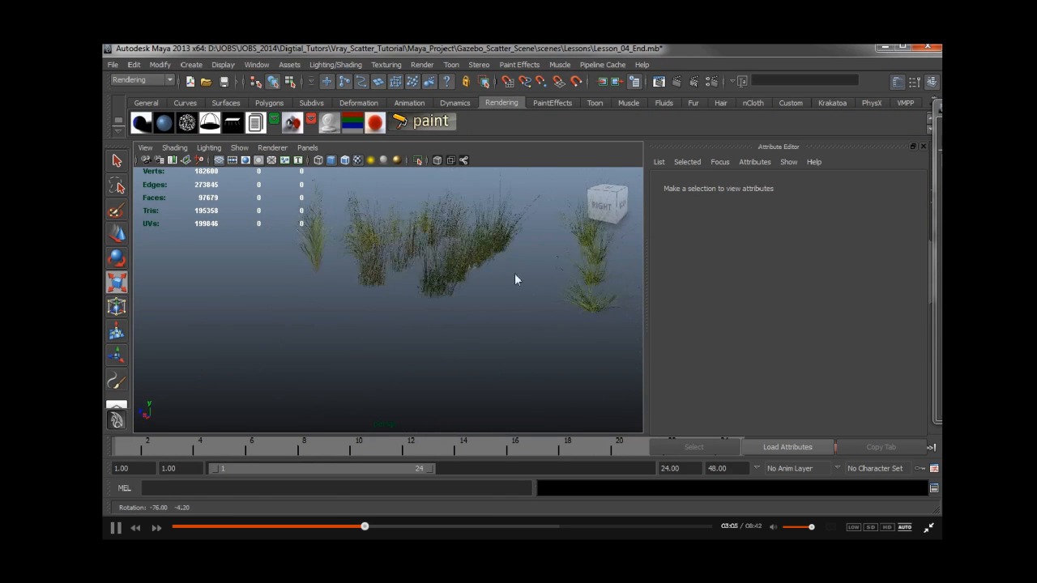
alt+middle_drag(515, 277, 445, 308)
alt+right_drag(444, 309, 511, 308)
Step: Inspect the Leaves_Stems11 two-sided material among the grass materials in the Hypershade, and minimize the Hypershade
drag(940, 109, 499, 63)
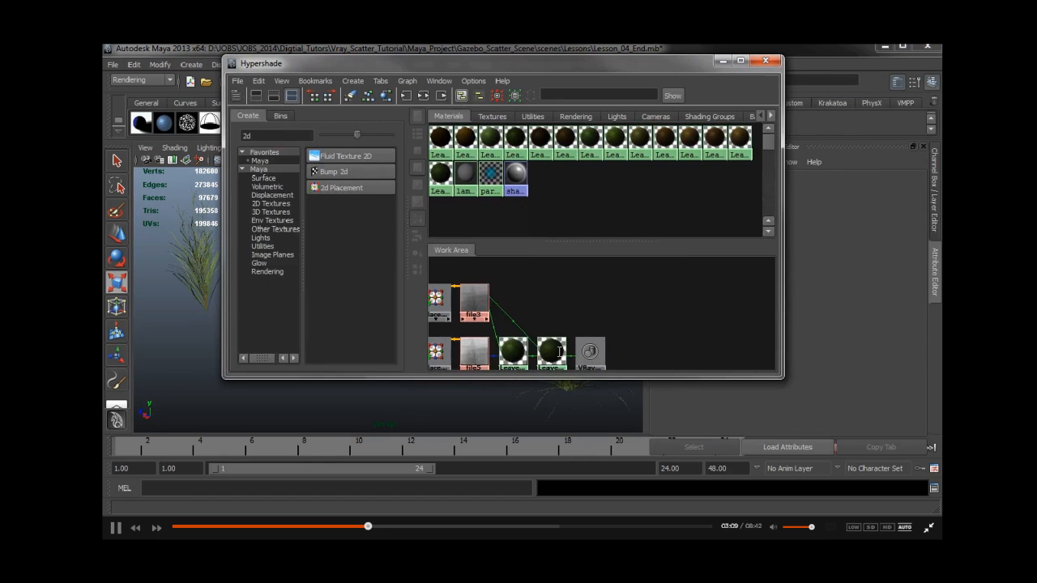
alt+middle_drag(559, 351, 559, 318)
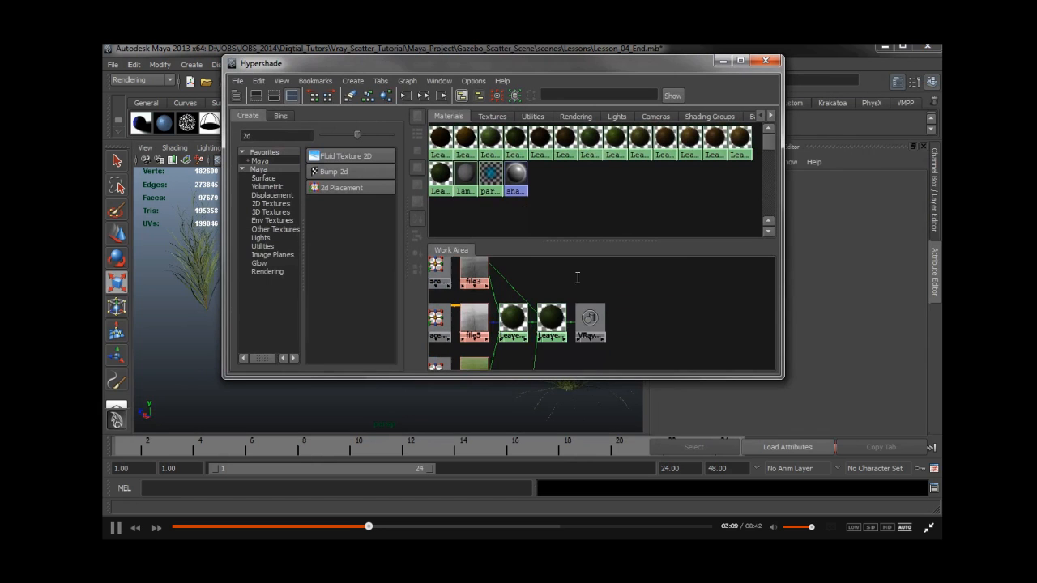
click(540, 138)
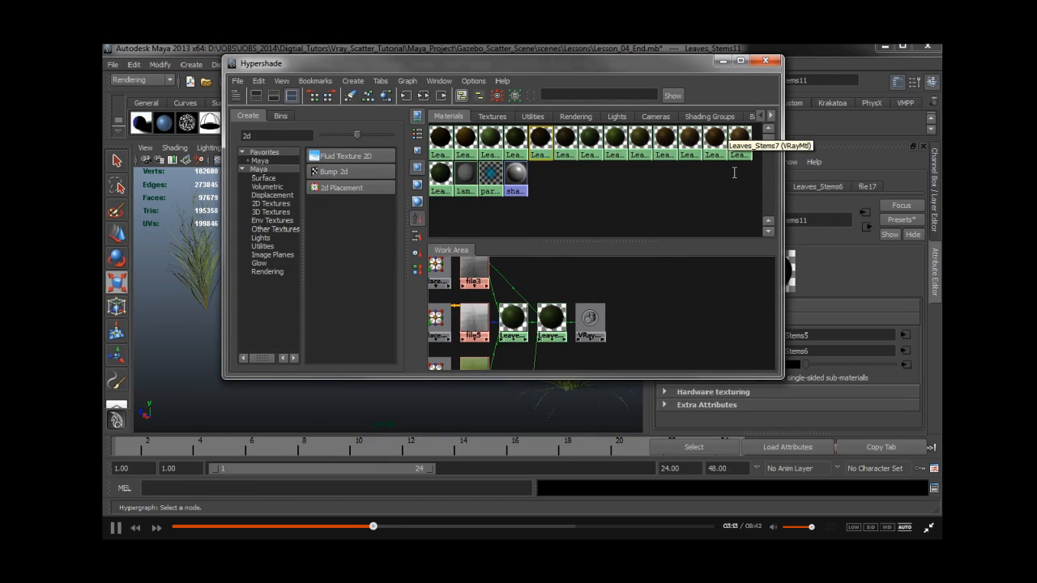
click(723, 62)
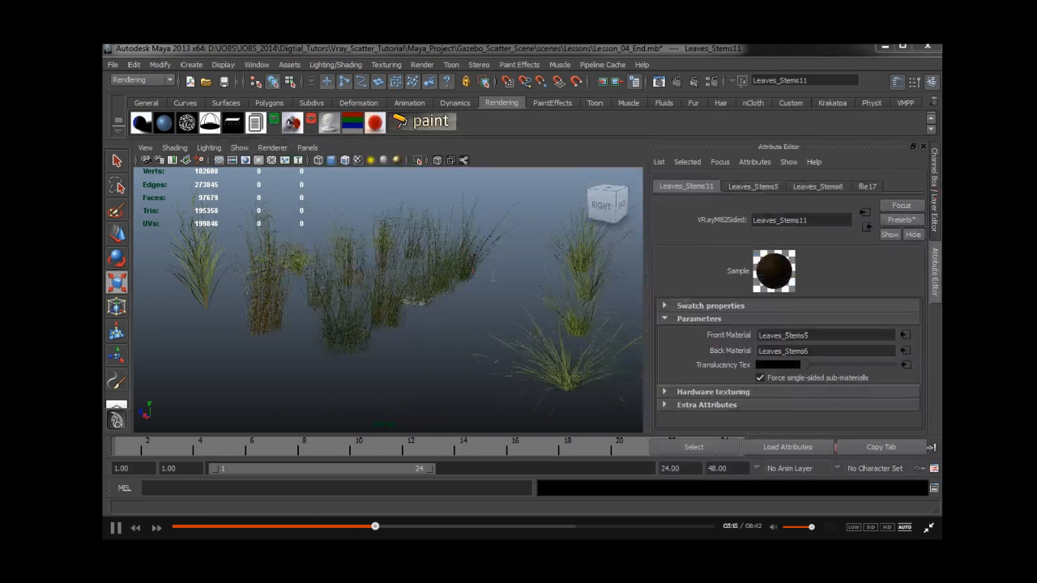
Step: Compare the textured grass clumps in the Lesson_04_End scene, both close up and from a distance
alt+drag(323, 283, 375, 324)
alt+right_drag(375, 324, 512, 316)
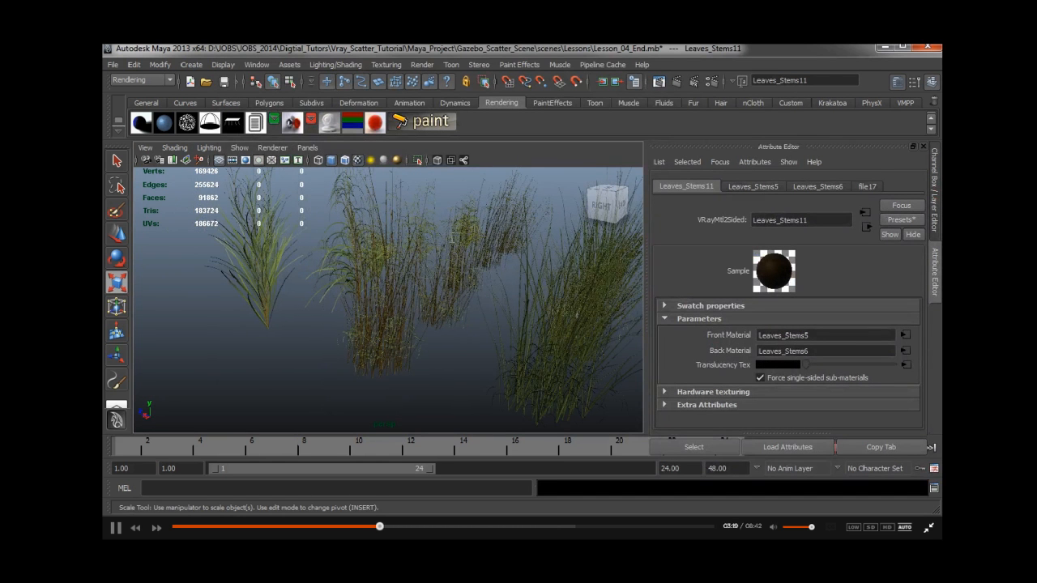
alt+drag(332, 305, 432, 305)
alt+right_drag(432, 306, 489, 257)
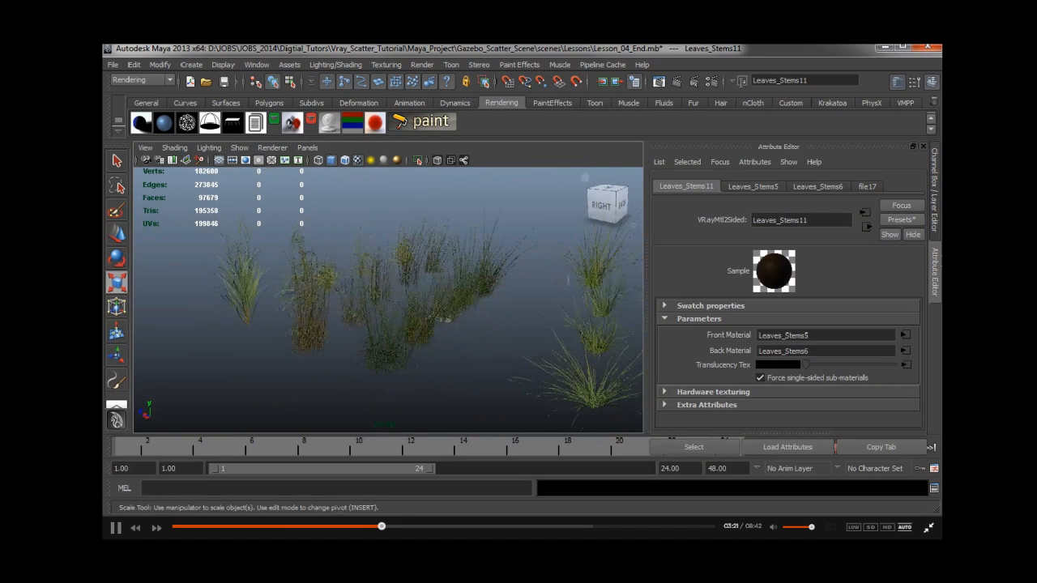
alt+drag(470, 302, 397, 334)
alt+middle_drag(447, 342, 443, 304)
alt+right_drag(443, 304, 381, 306)
alt+drag(405, 294, 424, 333)
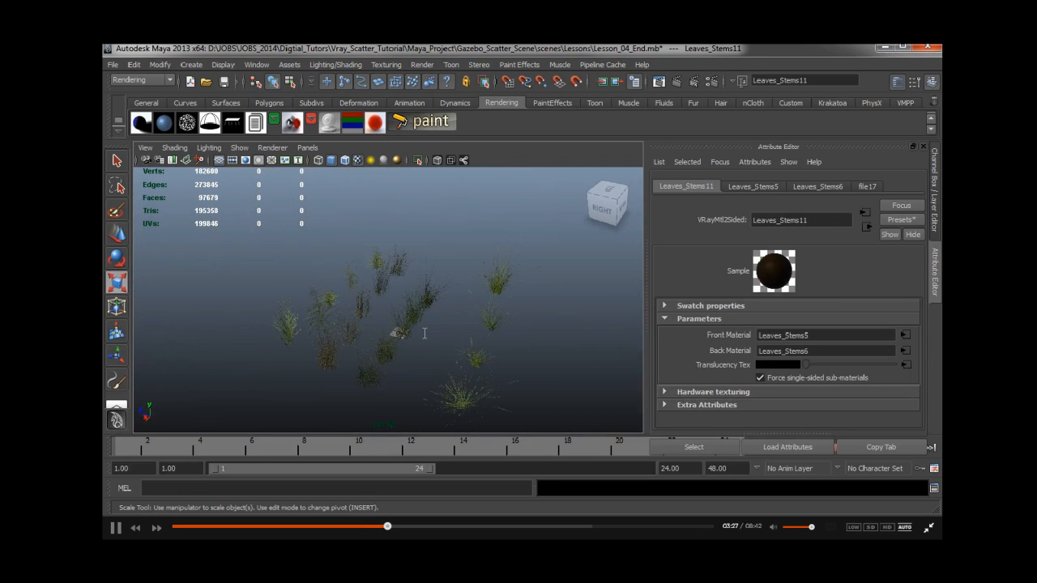
Step: Select all the grass clumps, go up to their parent group Scatter_Geo, and hide it
alt+drag(419, 268, 252, 295)
drag(245, 255, 614, 429)
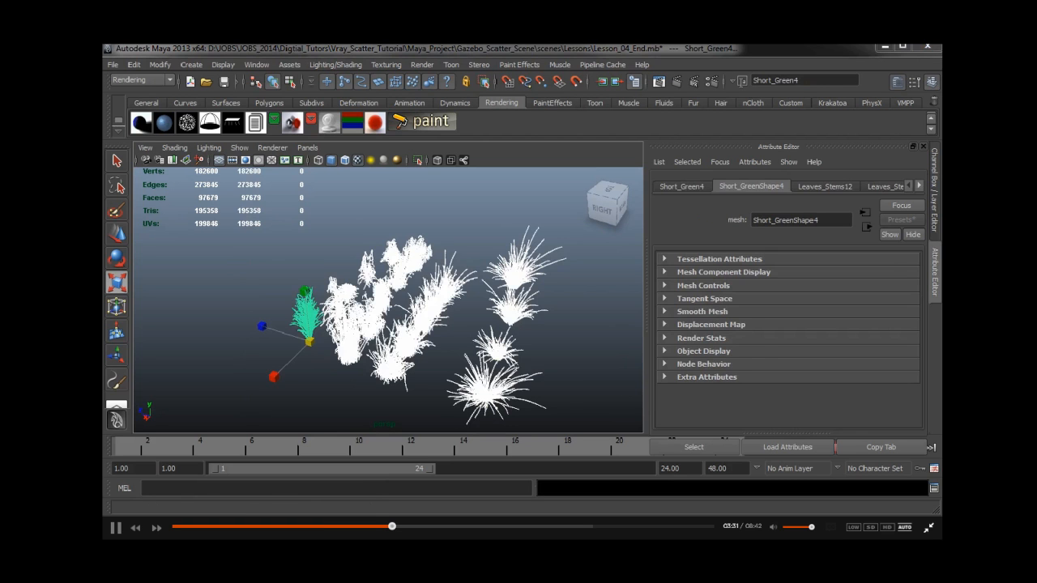
key(Up)
key(ctrl+h)
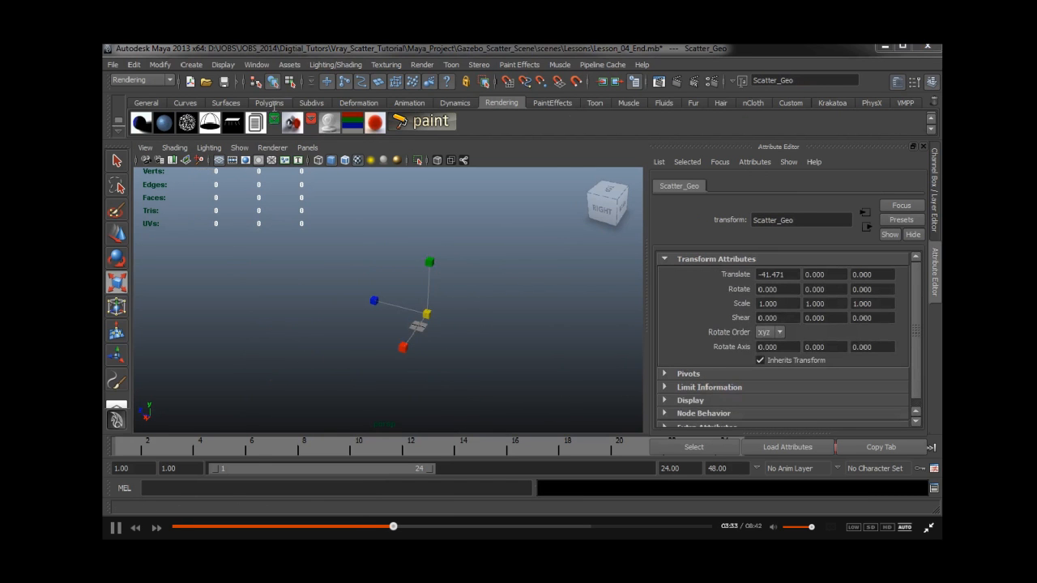
Step: Create a polygon plane in the emptied scene and deselect it
click(270, 103)
click(234, 123)
drag(271, 311, 606, 361)
alt+drag(398, 269, 421, 297)
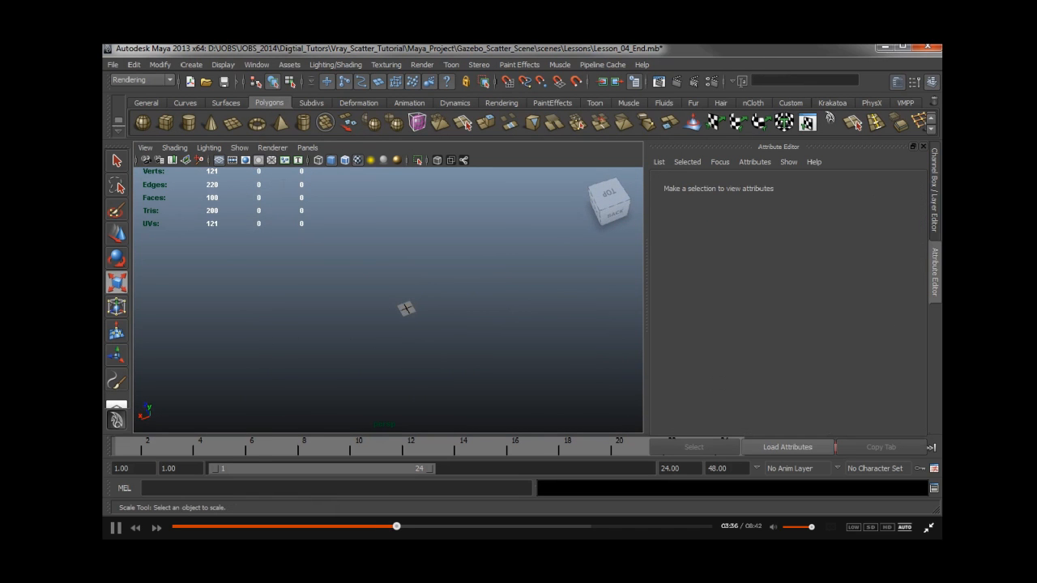
Step: Select the new polygon plane and scale it up uniformly to about 15156 on all axes
key(f)
click(421, 299)
scroll(447, 342, down, 20)
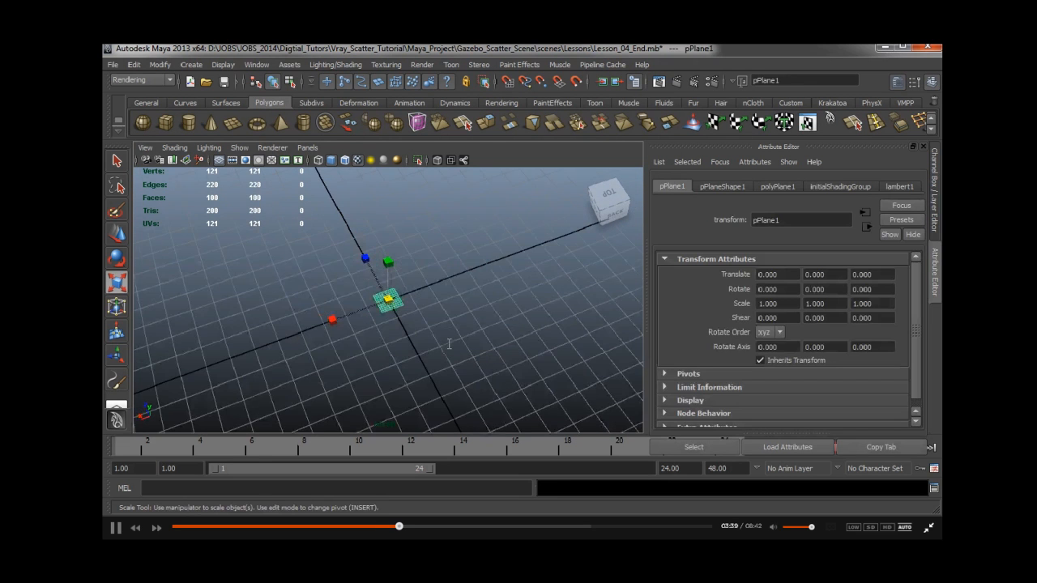
drag(388, 301, 324, 322)
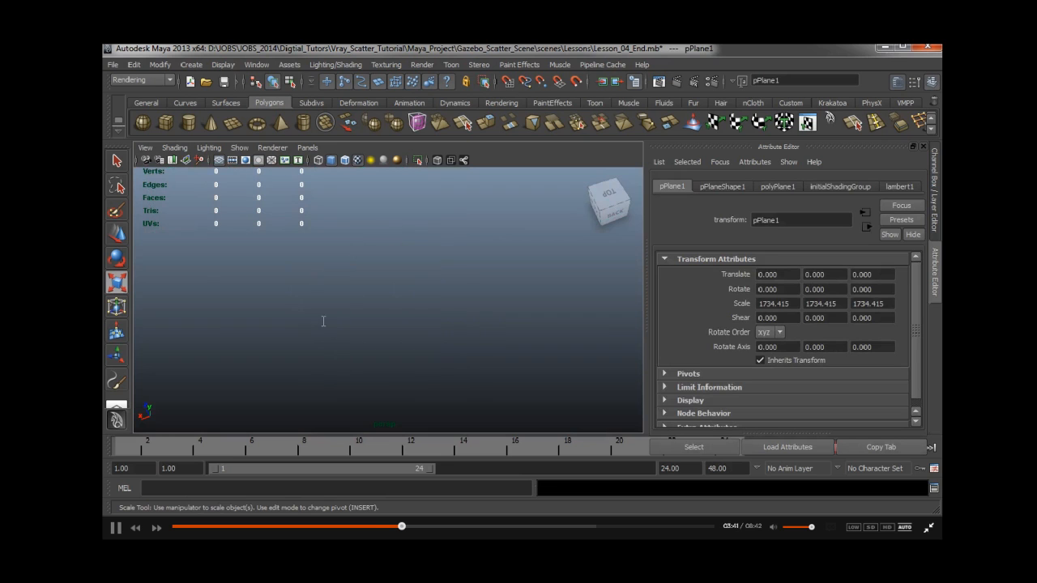
Step: Set the perspective camera's far clip plane to 1000000 so the enlarged plane displays
click(173, 160)
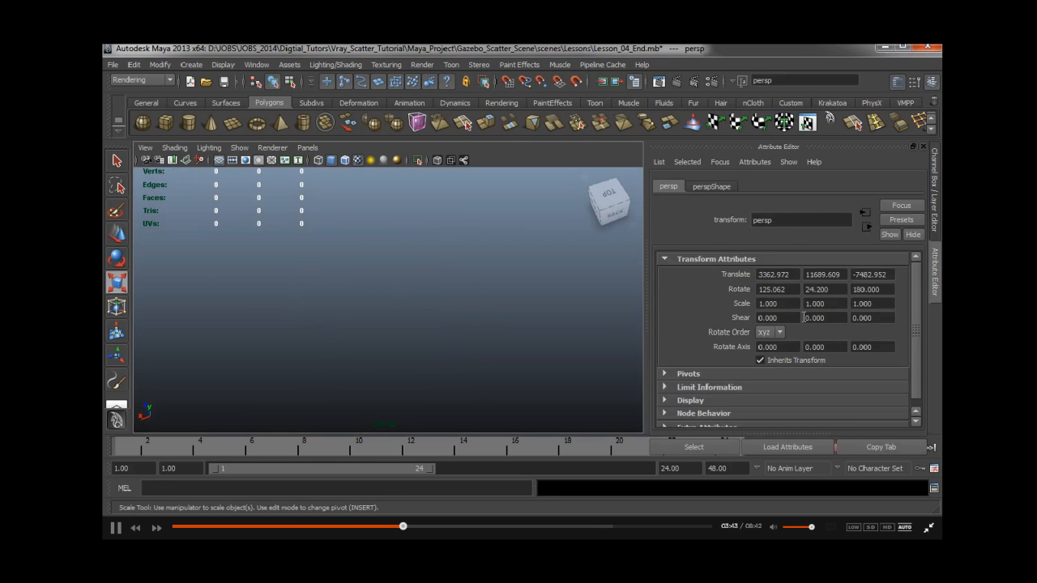
click(711, 187)
click(768, 413)
text(00)
key(Return)
alt+right_drag(535, 243, 459, 206)
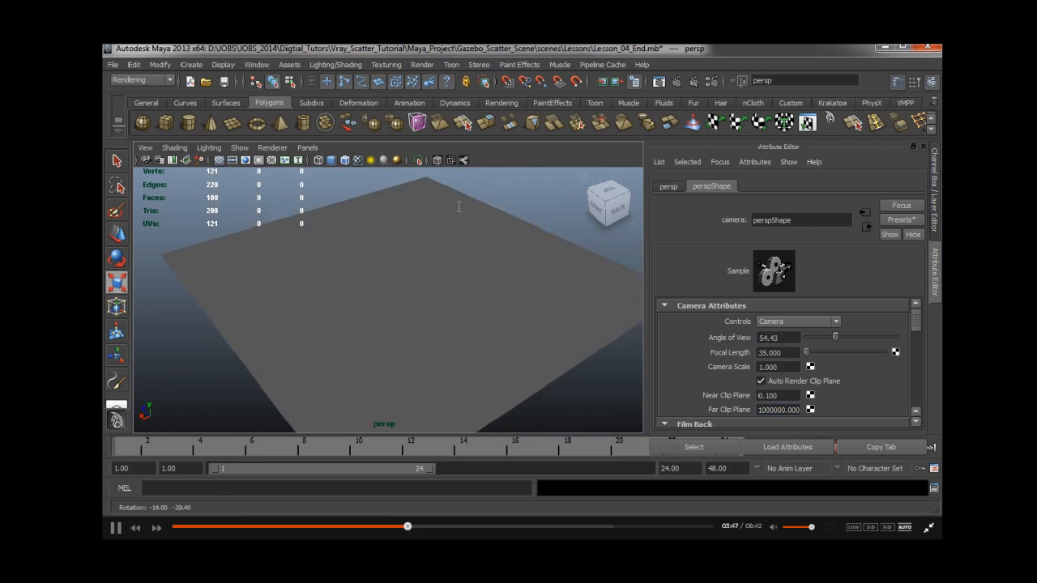
Step: Set the plane's width and height subdivisions to 50
click(459, 210)
key(ctrl+a)
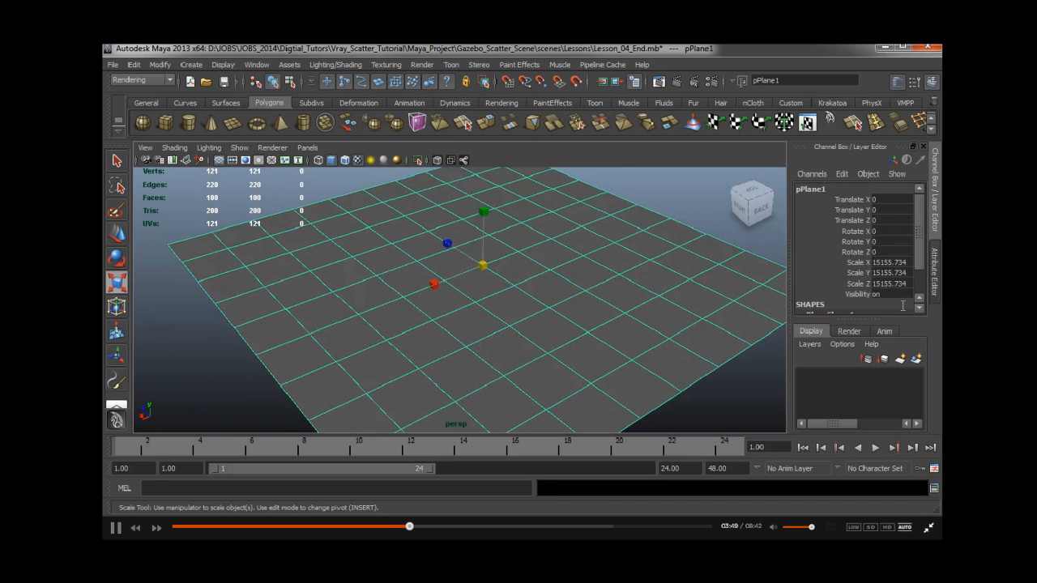
click(827, 297)
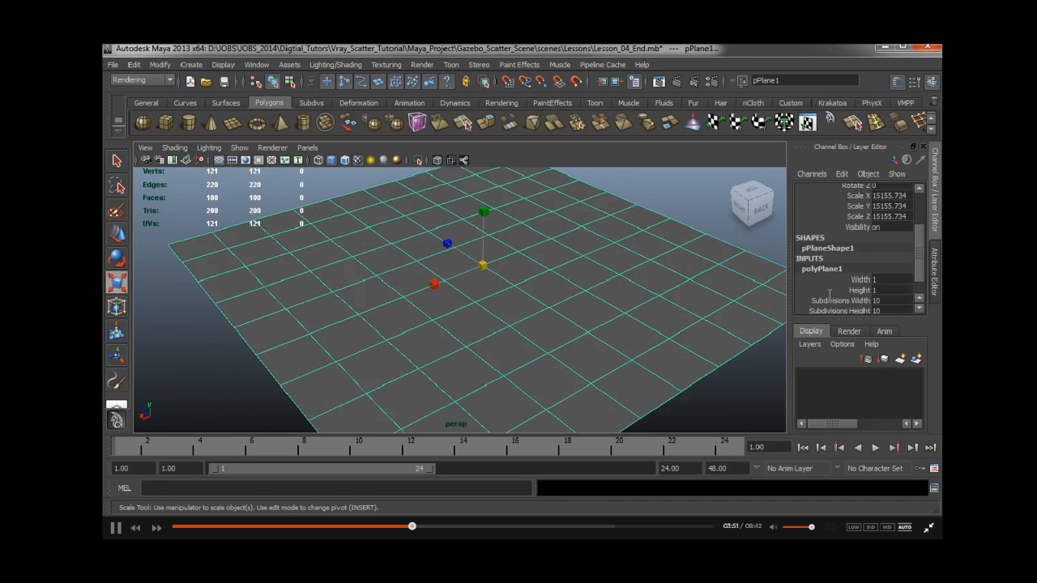
drag(841, 301, 895, 312)
text(50)
key(Return)
key(r)
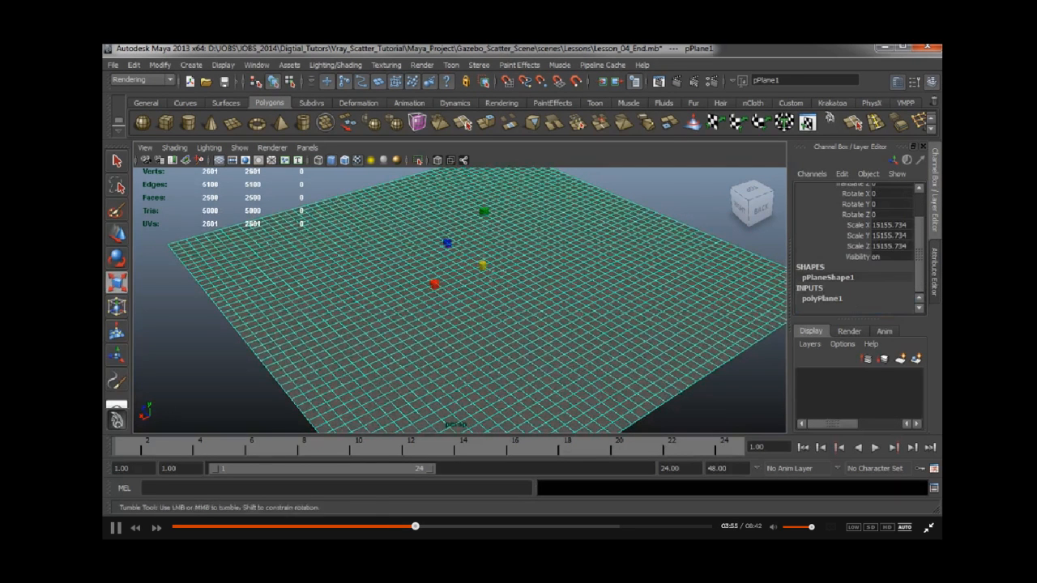
Step: Apply Transform Component to the plane, offsetting its vertices about 80.19 in local Z with Random set to 1
alt+drag(581, 323, 496, 317)
key(space)
click(403, 299)
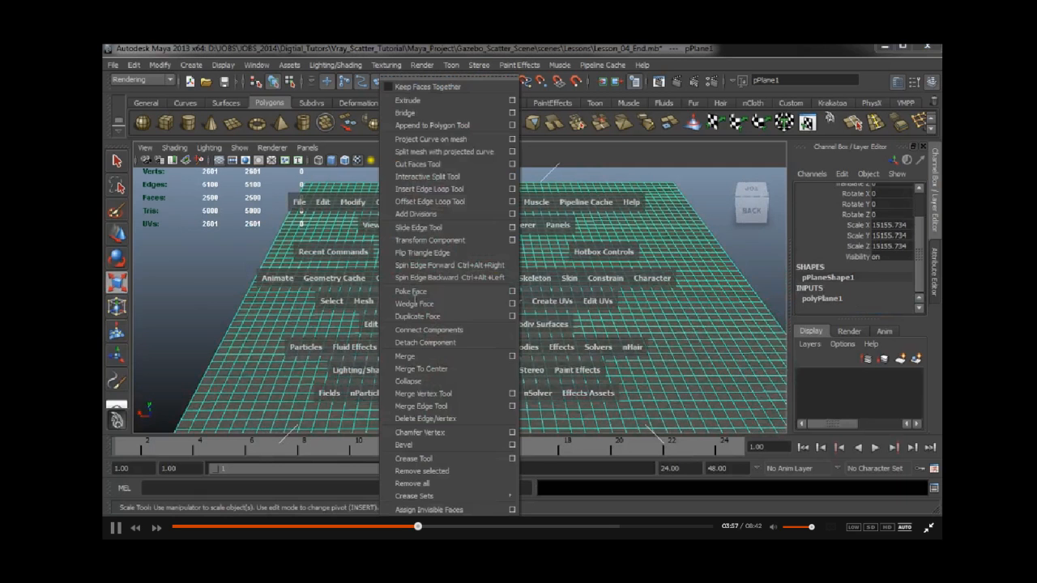
click(430, 239)
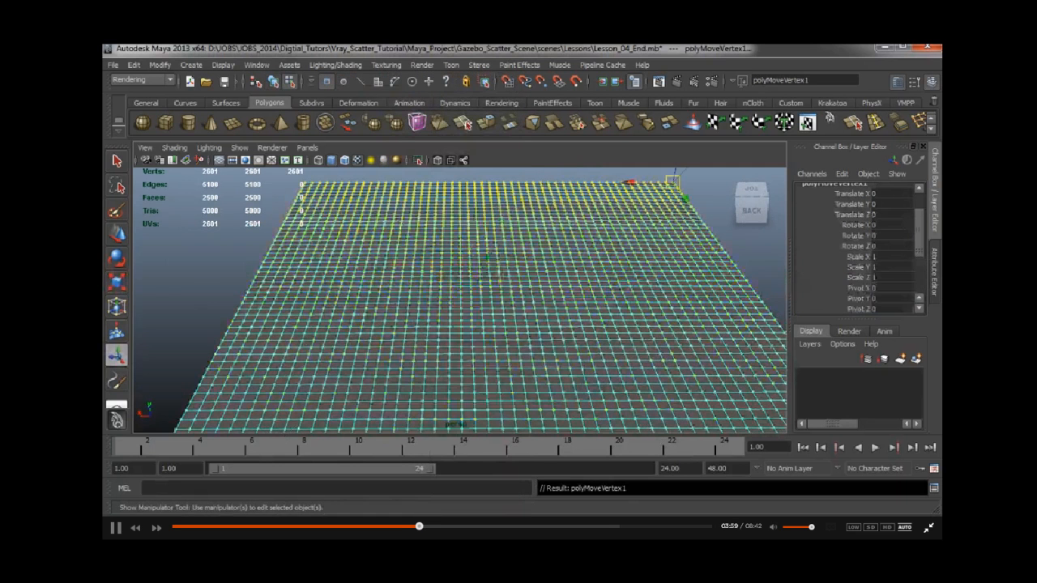
drag(685, 191, 684, 188)
scroll(859, 247, down, 2)
click(858, 253)
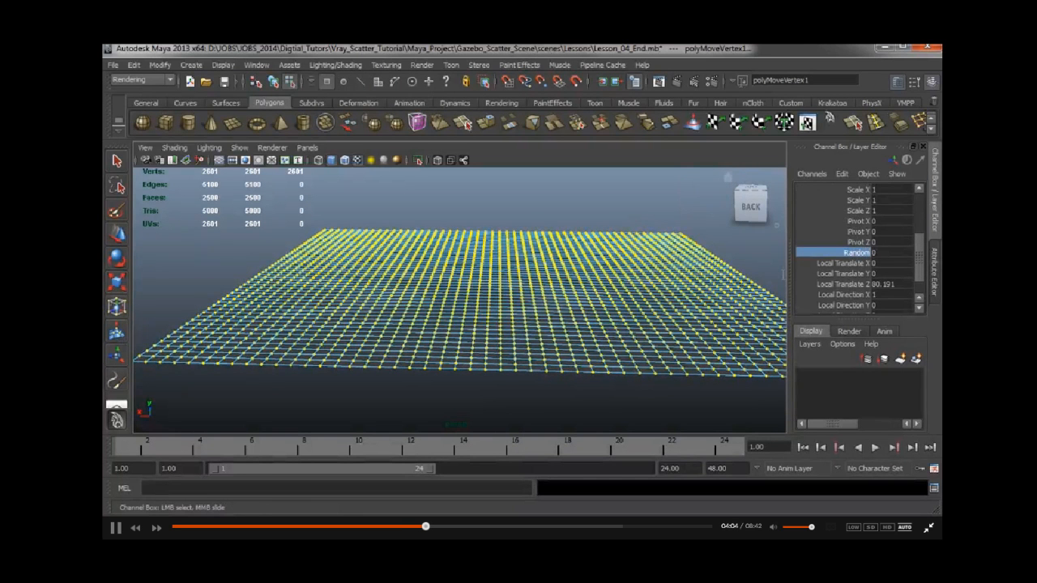
middle_drag(591, 291, 648, 291)
alt+drag(518, 300, 575, 312)
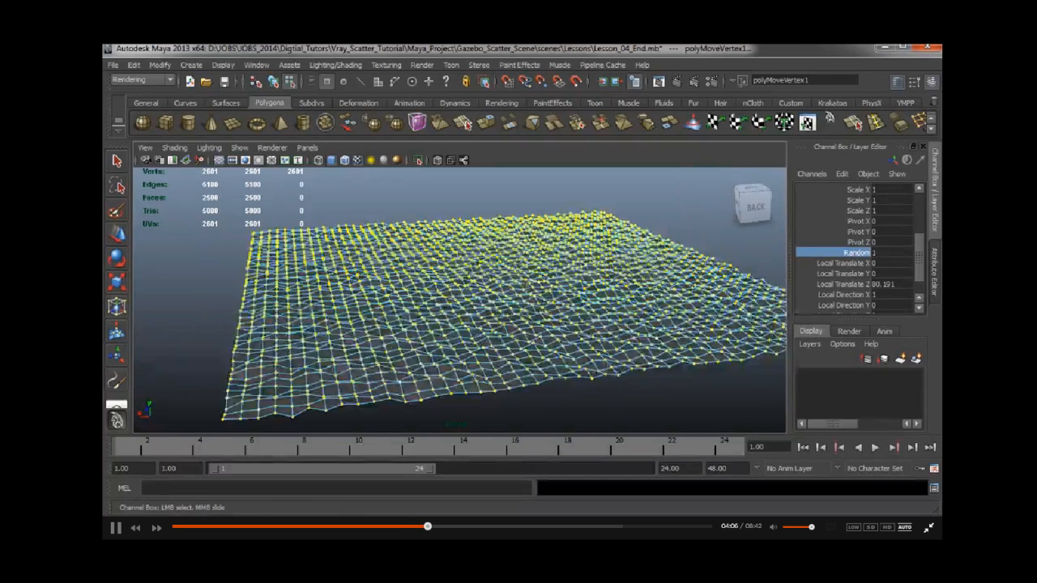
Step: Return to object mode, deselect the plane and check its uneven surface from several angles
key(F8)
click(437, 411)
mouse_move(393, 314)
alt+mouse_down()
mouse_move(411, 320)
mouse_move(551, 289)
mouse_move(671, 305)
alt+mouse_up()
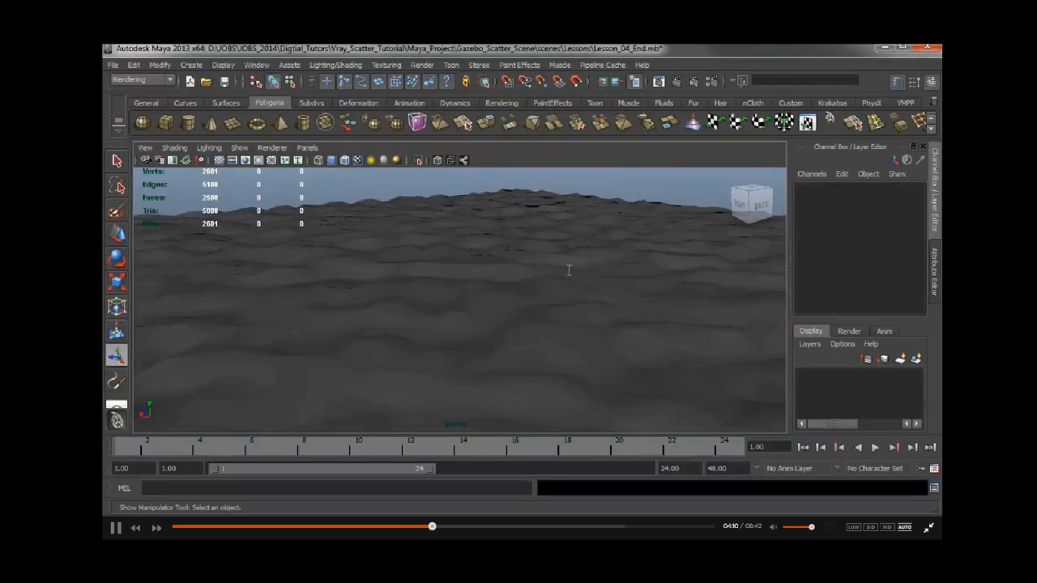
alt+drag(569, 271, 595, 289)
alt+right_drag(595, 289, 398, 268)
alt+drag(398, 268, 349, 290)
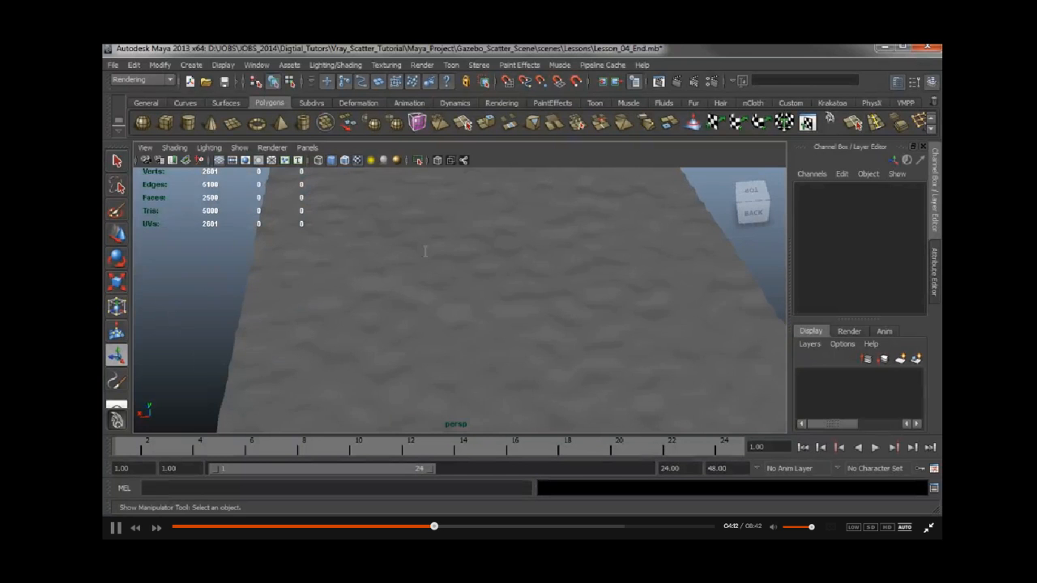
Step: Select the uneven ground plane and create a VRayScatter object on it
click(456, 250)
click(192, 65)
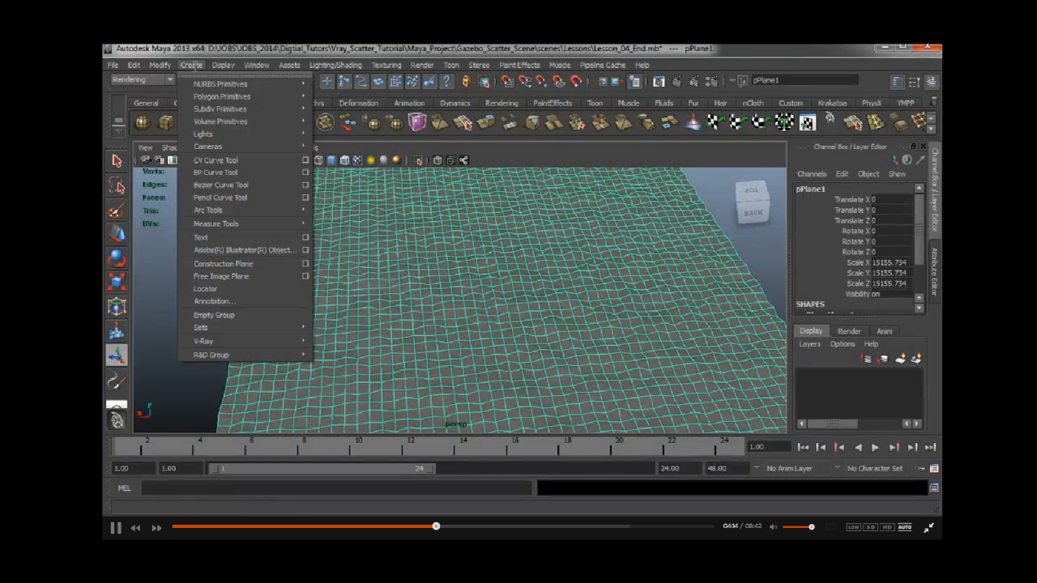
mouse_move(213, 355)
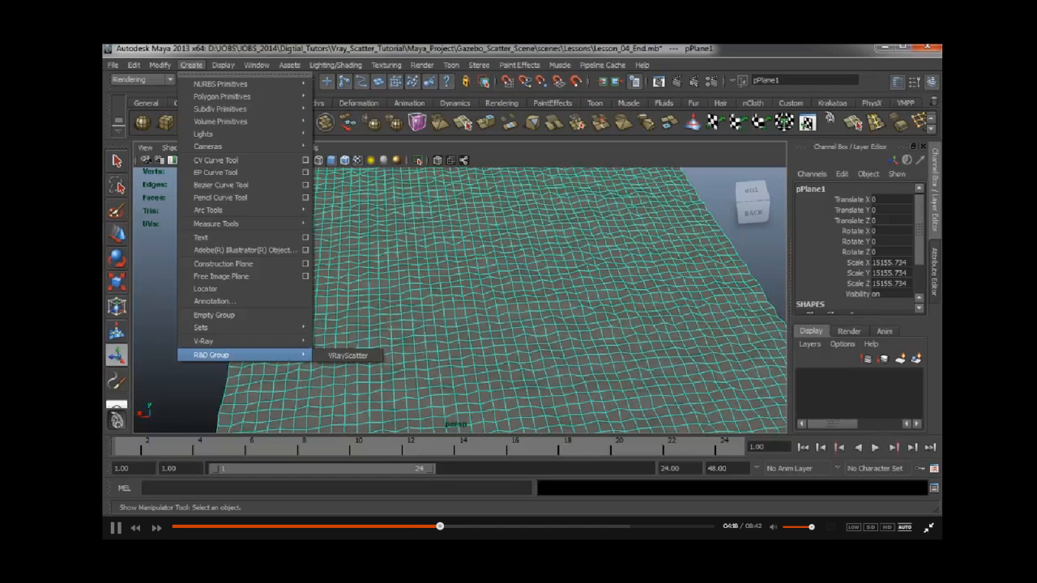
click(348, 356)
Step: Switch to the browser and review the VRayScatter for Maya product page
drag(940, 122, 620, 77)
scroll(652, 357, up, 3)
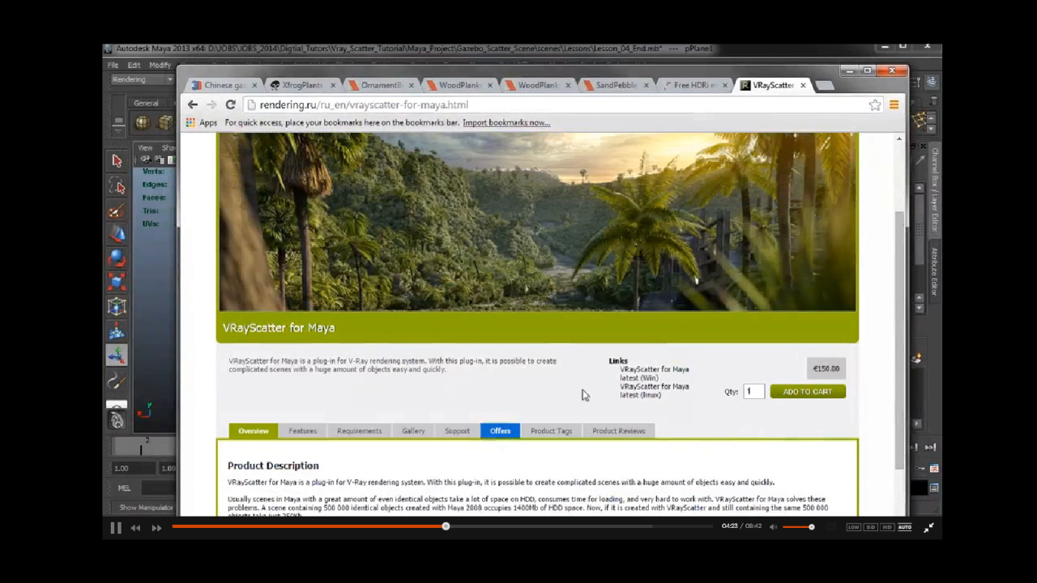
scroll(509, 403, down, 3)
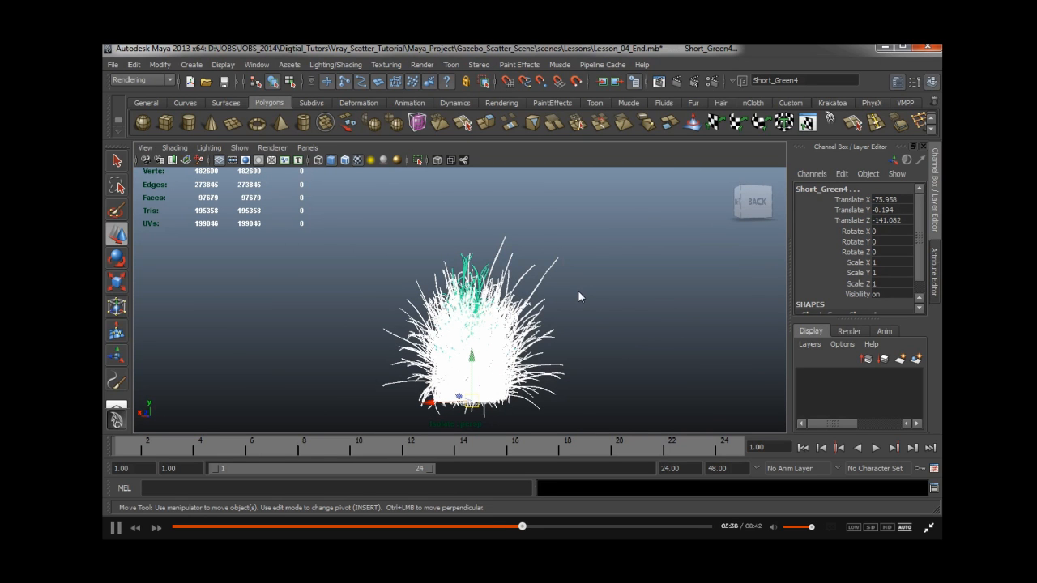
Step: Freeze the transformations of the selected grass clumps and end their isolated display to bring back the ground plane
alt+drag(555, 311, 520, 318)
key(ctrl+f)
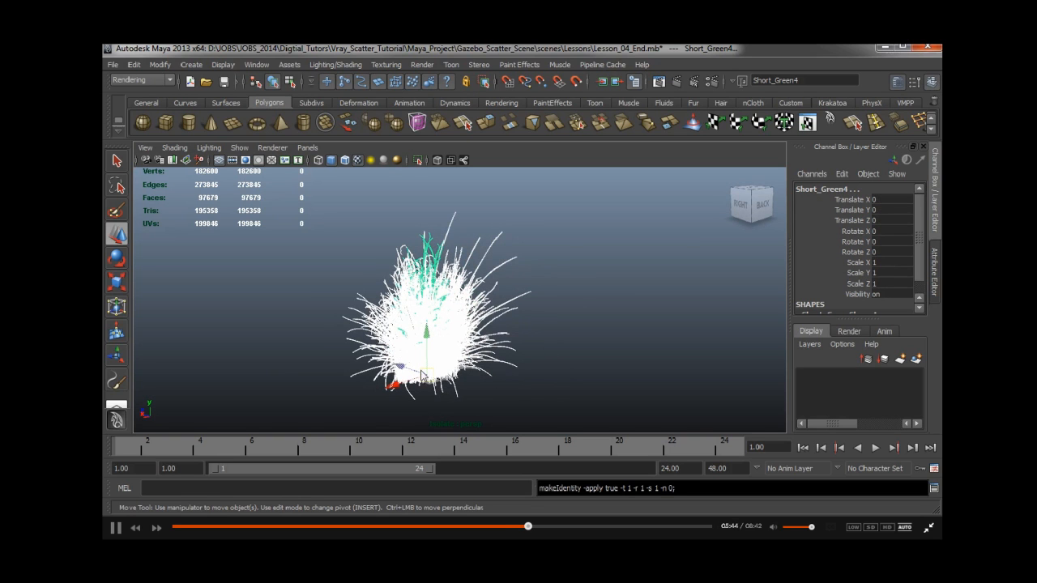
key(shift+i)
alt+drag(487, 331, 561, 303)
alt+right_drag(561, 303, 456, 294)
alt+middle_drag(457, 294, 518, 273)
alt+right_drag(519, 274, 365, 262)
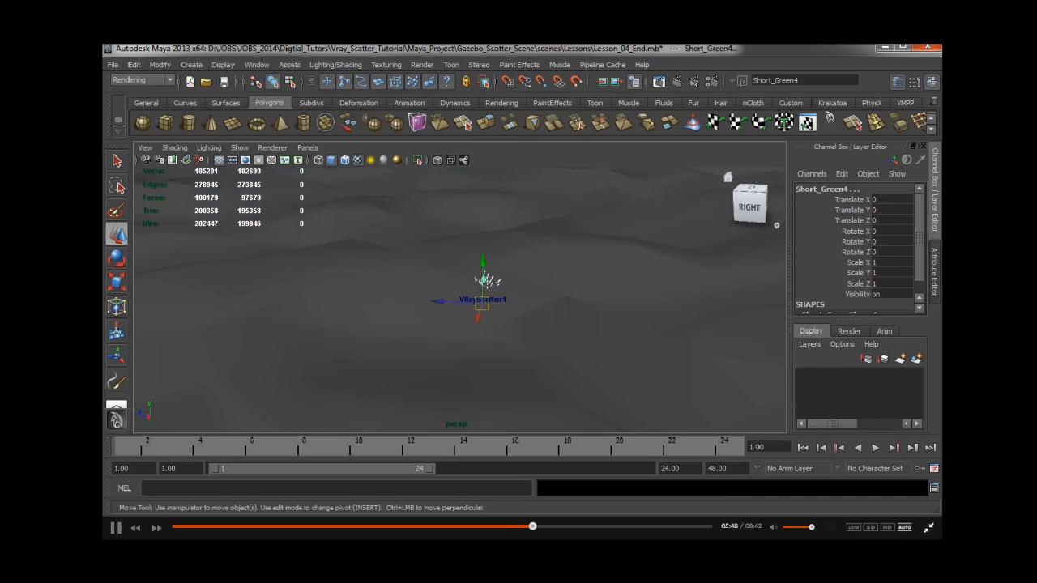
Step: Expand the Scatter_Geo hierarchy in the Outliner and select all Wide_Grass and Tall_Green meshes
drag(942, 120, 578, 120)
shift+click(549, 220)
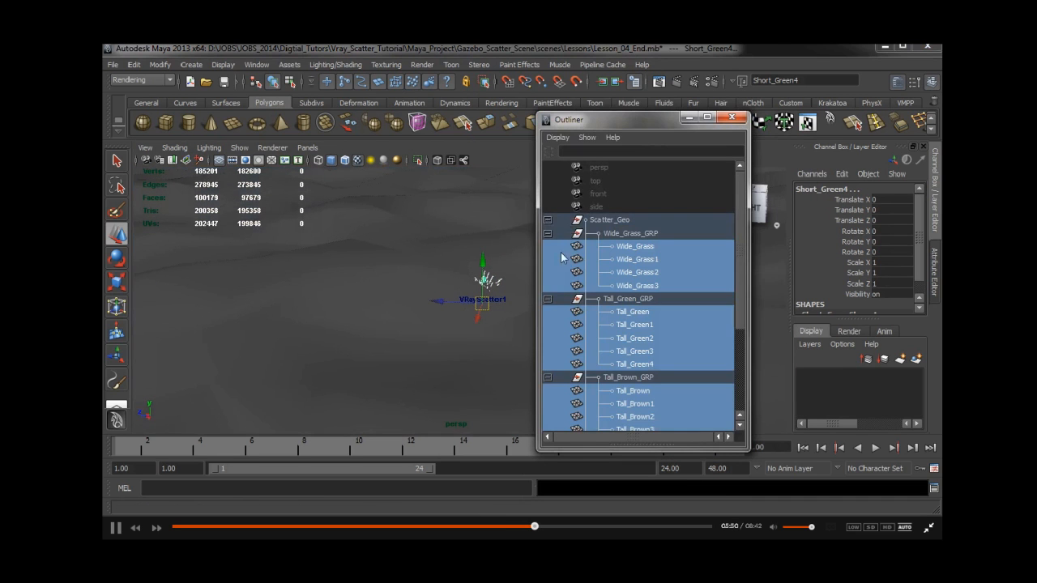
click(650, 248)
shift+click(651, 287)
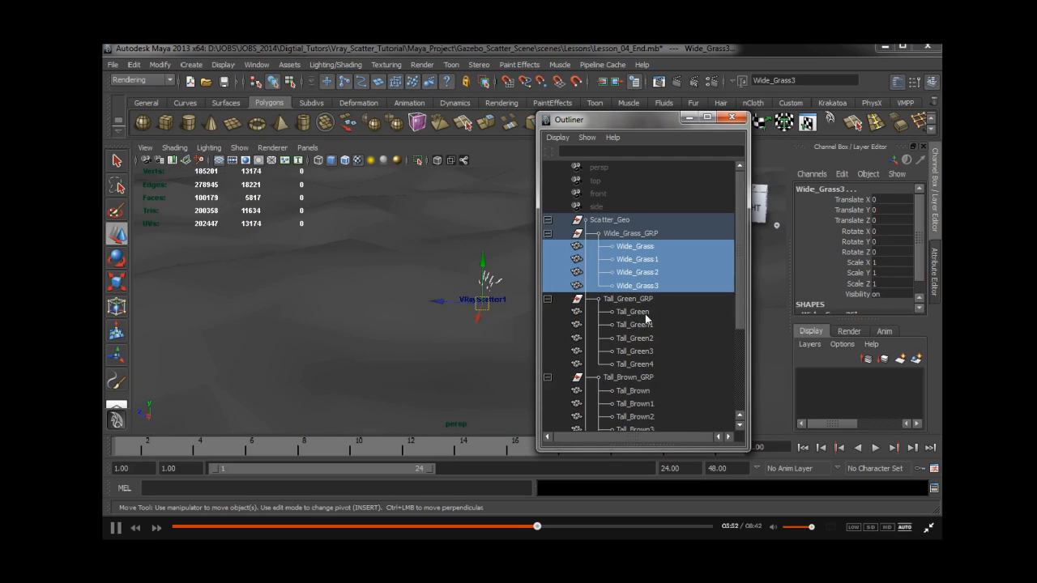
ctrl+click(645, 316)
shift+click(646, 365)
Step: Add all Tall_Brown and Short_Green meshes and VRayScatter1Transform to the selection, and close the Outliner
scroll(646, 369, down, 3)
ctrl+click(646, 259)
shift+click(646, 312)
ctrl+click(645, 339)
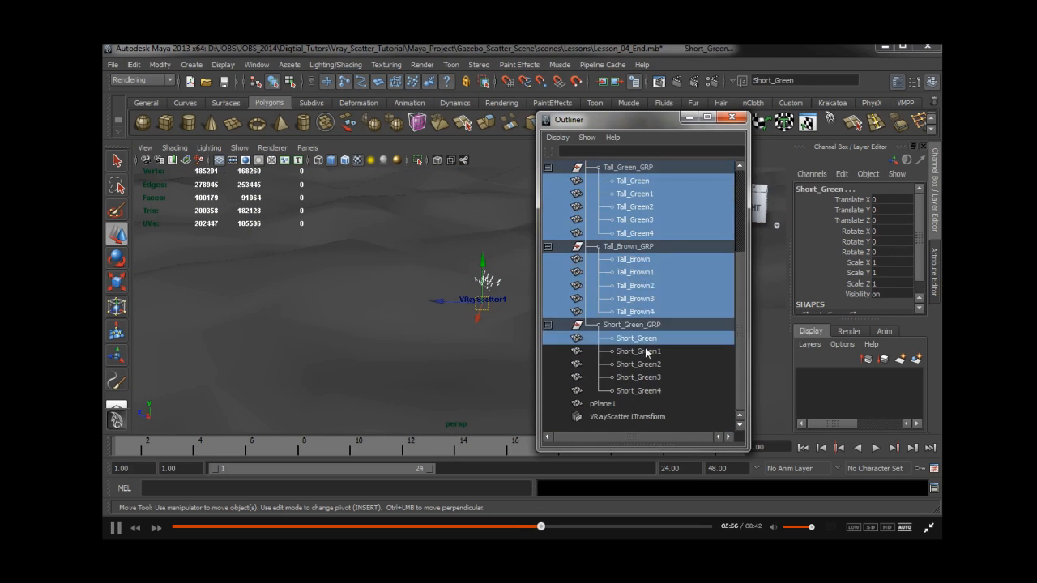
shift+click(649, 391)
ctrl+click(632, 417)
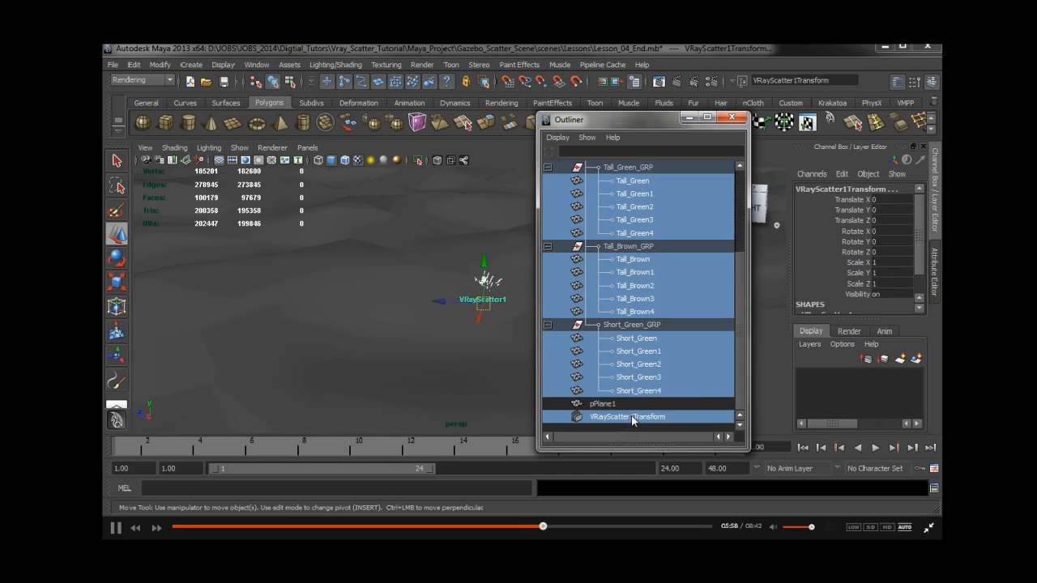
click(731, 118)
Step: Add the selected grass meshes to VRayScatter1's scatter objects and view their distribution over the ground
key(ctrl+a)
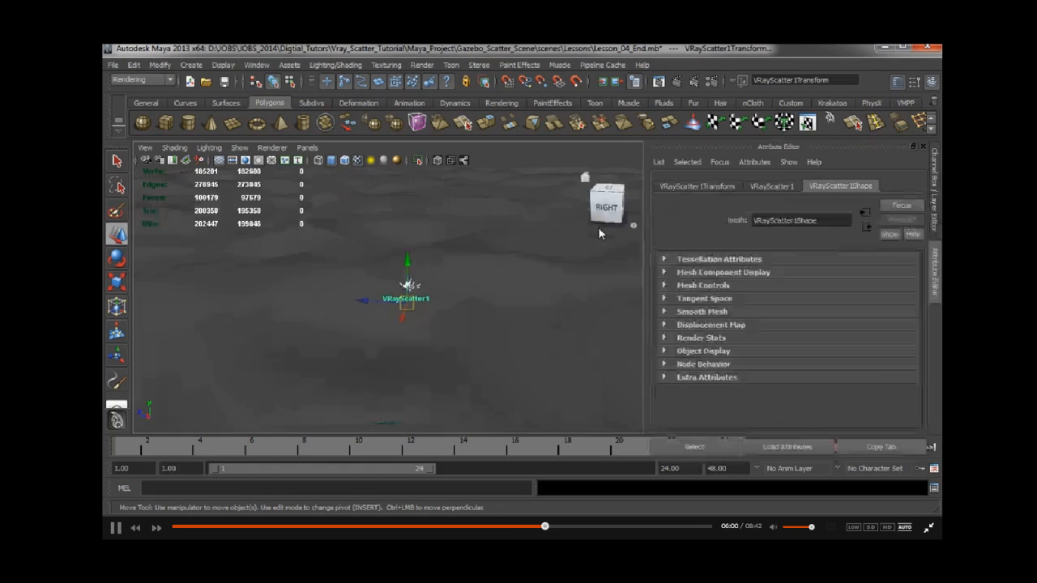
click(772, 186)
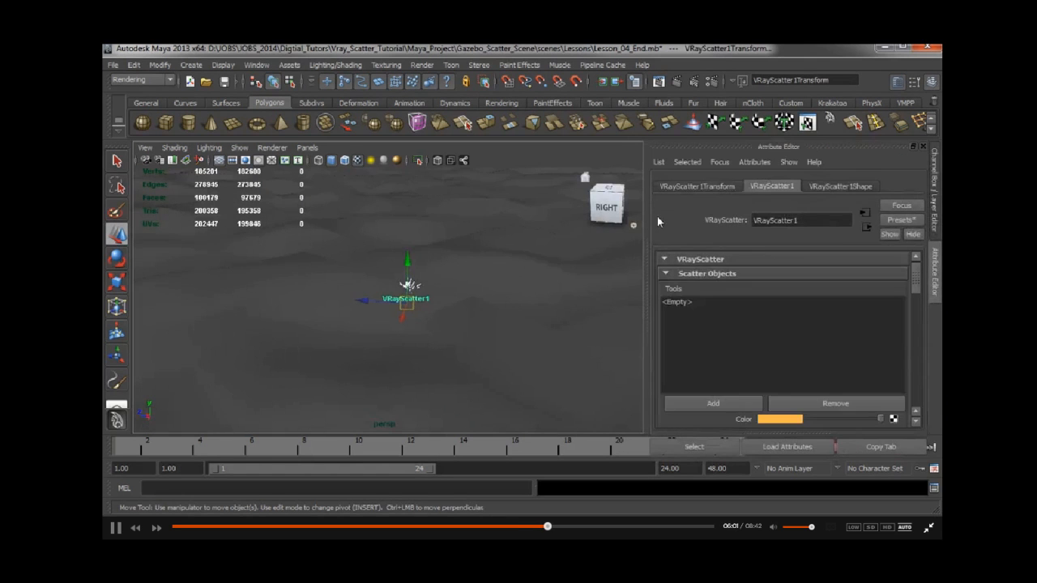
click(709, 405)
alt+drag(500, 268, 290, 261)
alt+middle_drag(395, 313, 400, 316)
alt+right_drag(399, 315, 569, 301)
Step: Set the Y value of VRayScatter1's random rotation to 360
drag(916, 275, 922, 381)
click(717, 297)
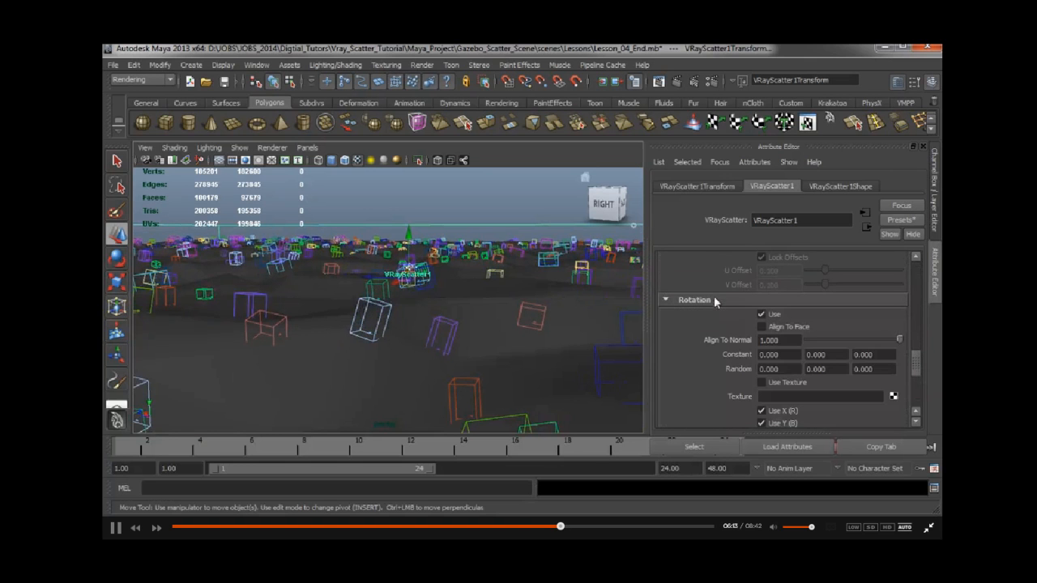
click(831, 371)
text(360)
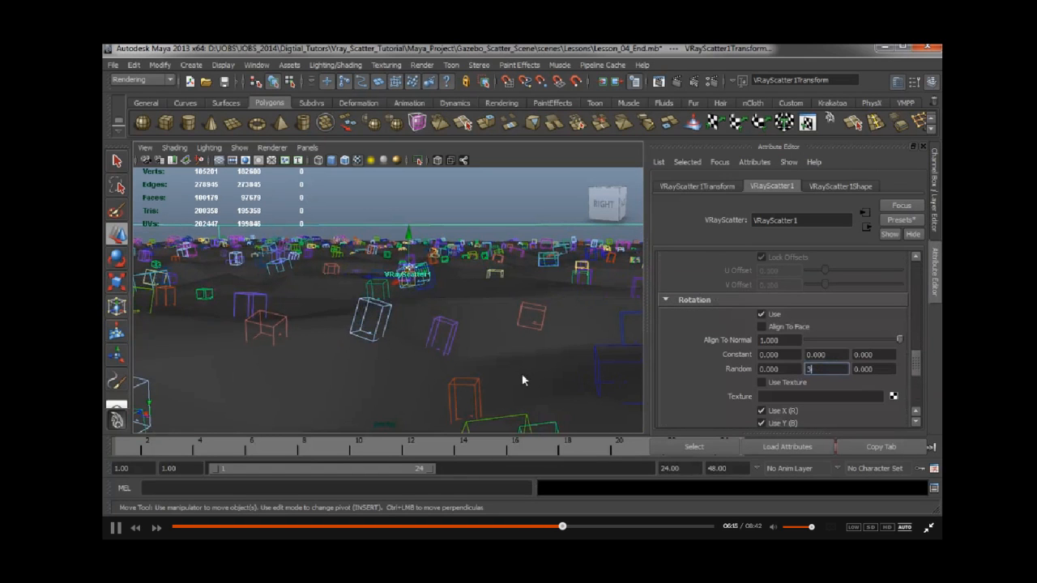
key(Return)
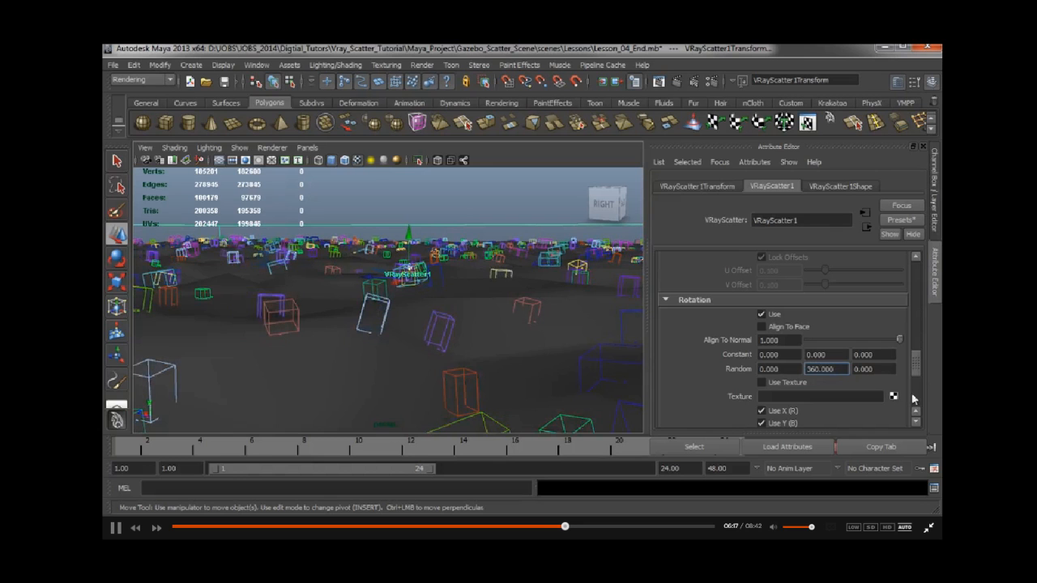
scroll(916, 360, down, 2)
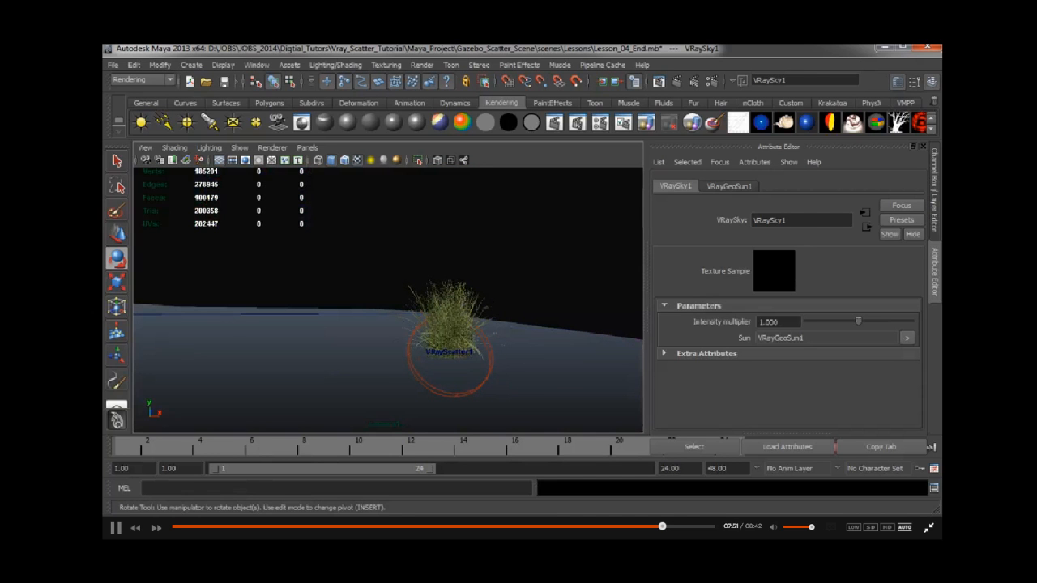
right_click(769, 136)
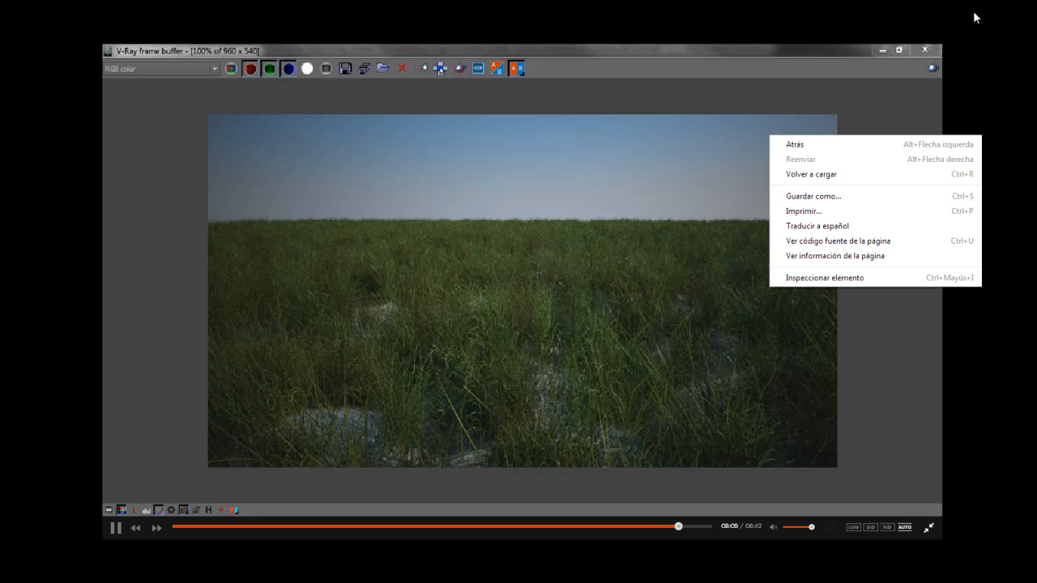
click(958, 48)
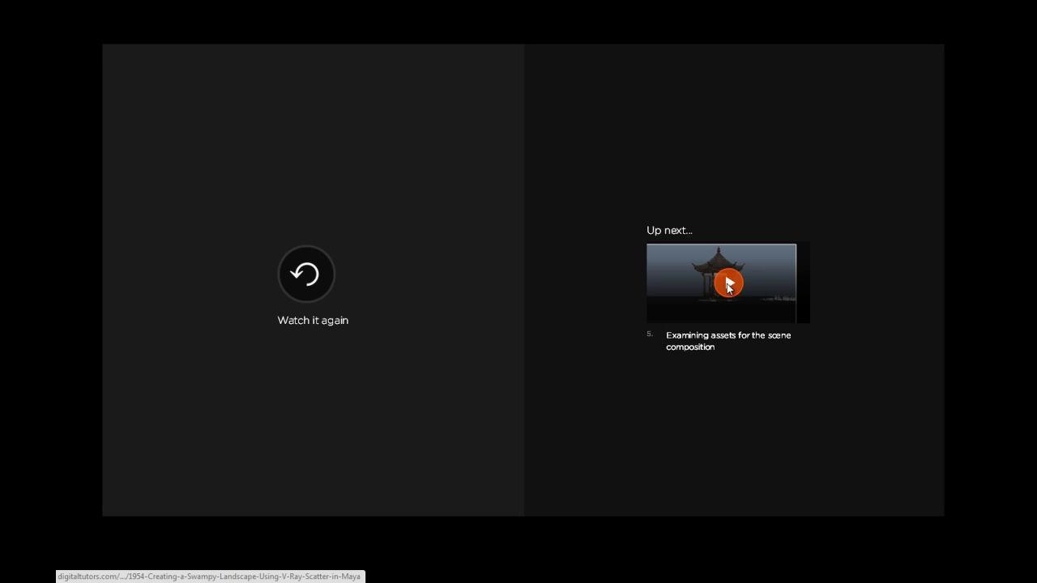
Step: Start the next lesson, "Examining assets for the scene composition", and restore its full-screen playback
click(727, 285)
right_click(729, 288)
click(909, 131)
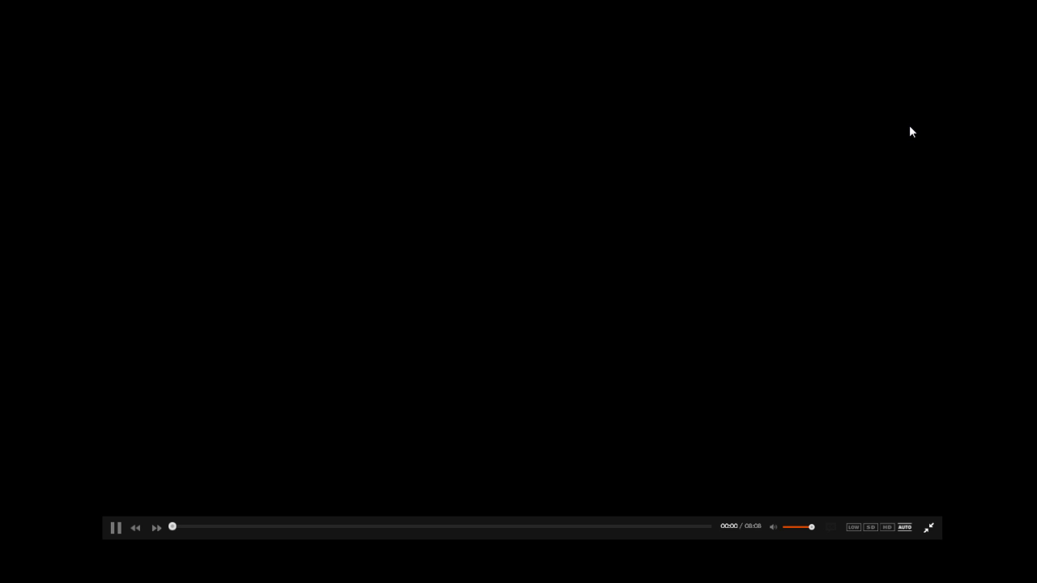
key(Escape)
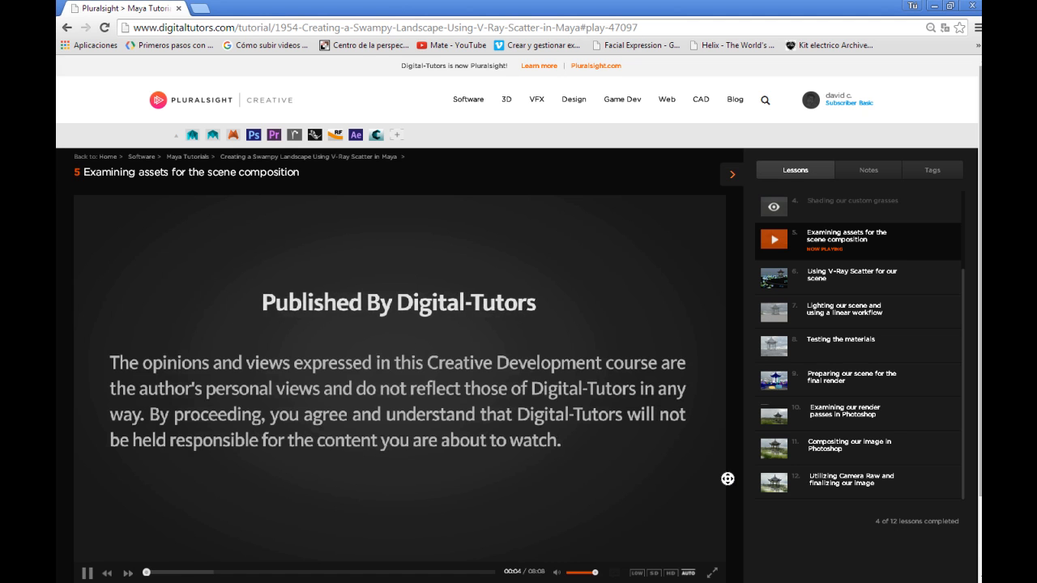
scroll(723, 477, down, 2)
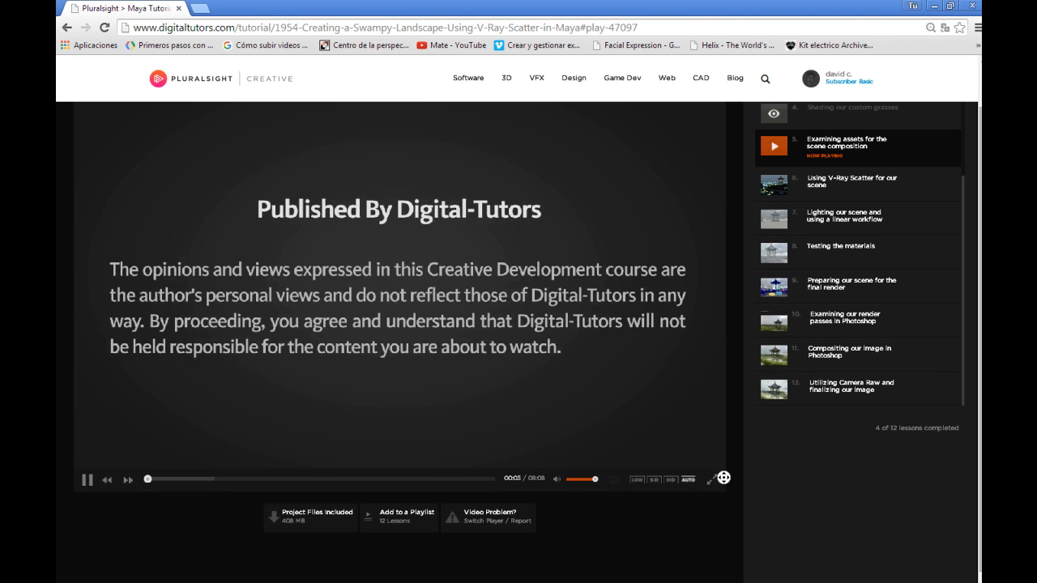
middle_click(724, 477)
click(715, 483)
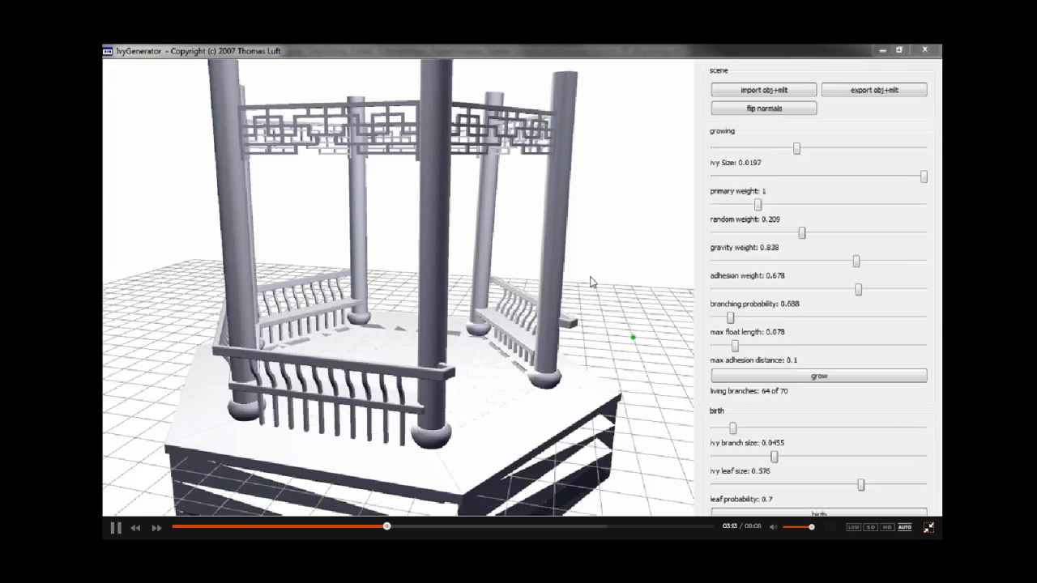
Step: In IvyGenerator, seed an ivy on the round base of the gazebo's front column and grow it up the column
right_drag(605, 317, 724, 179)
mouse_move(521, 322)
mouse_down()
mouse_move(413, 332)
mouse_move(602, 302)
mouse_move(466, 294)
mouse_move(525, 265)
mouse_move(547, 315)
mouse_move(539, 325)
mouse_up()
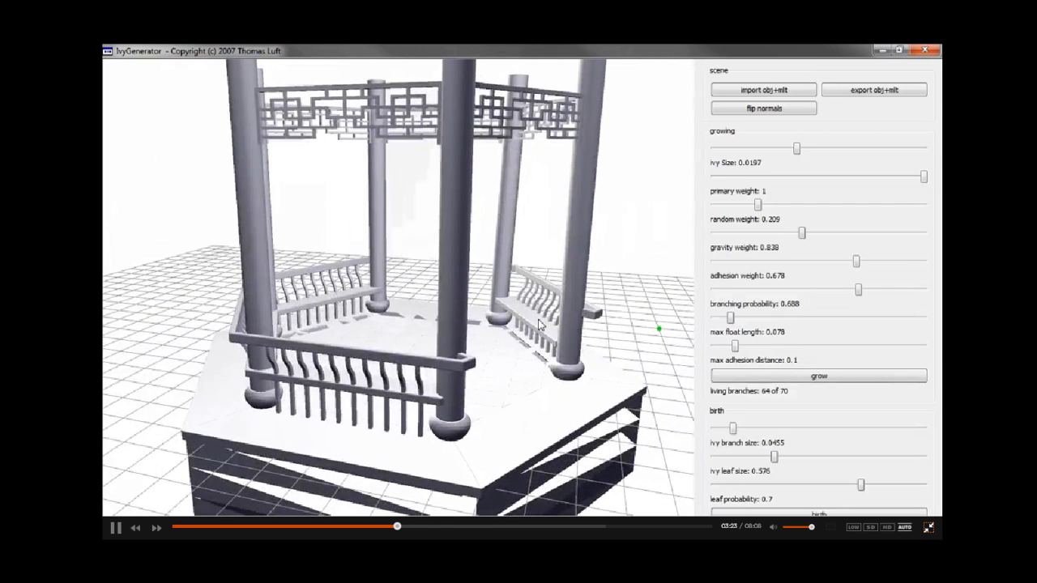
middle_drag(539, 343, 552, 343)
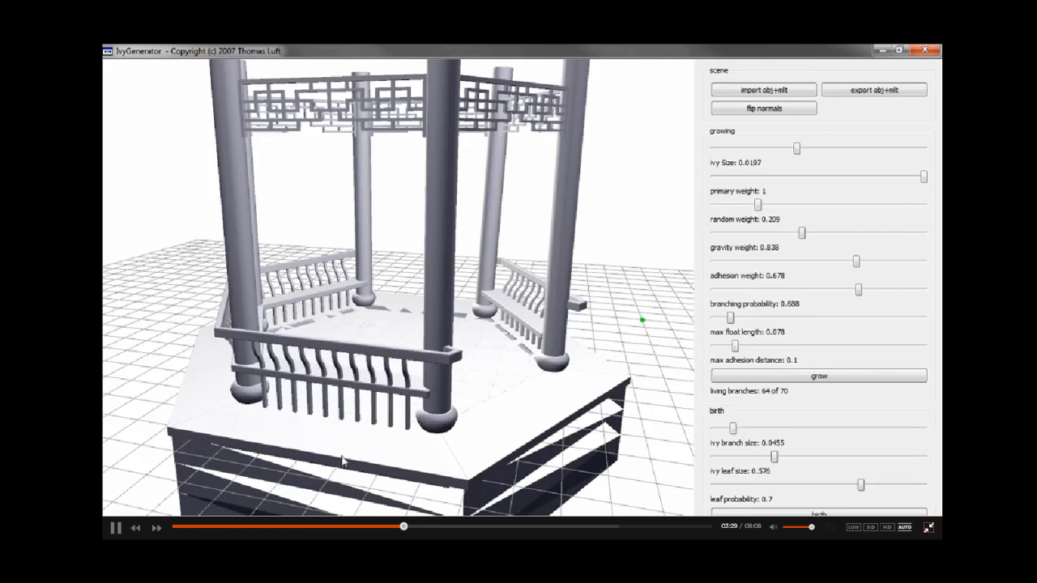
double_click(437, 413)
click(809, 377)
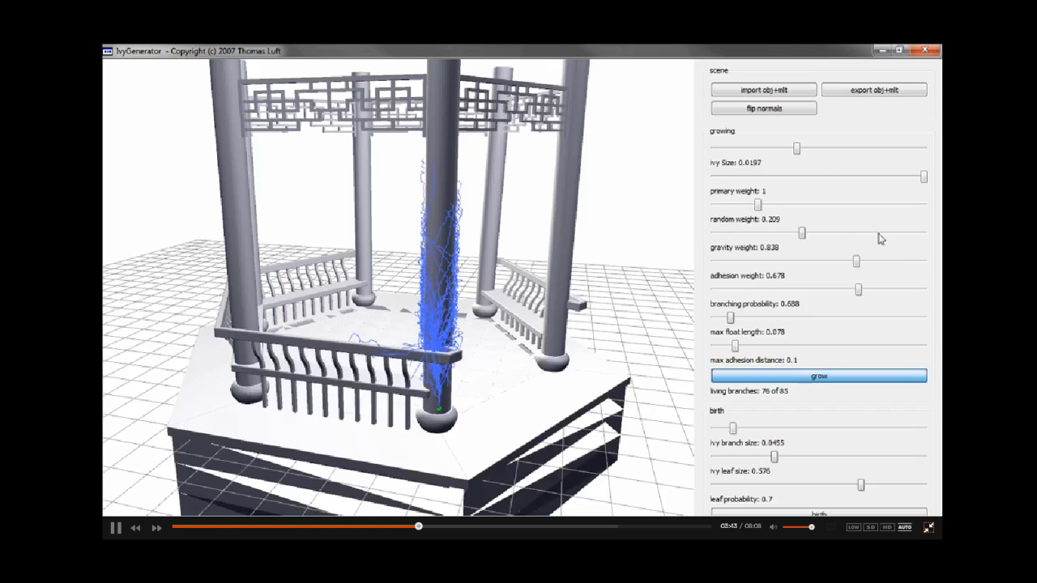
mouse_move(759, 282)
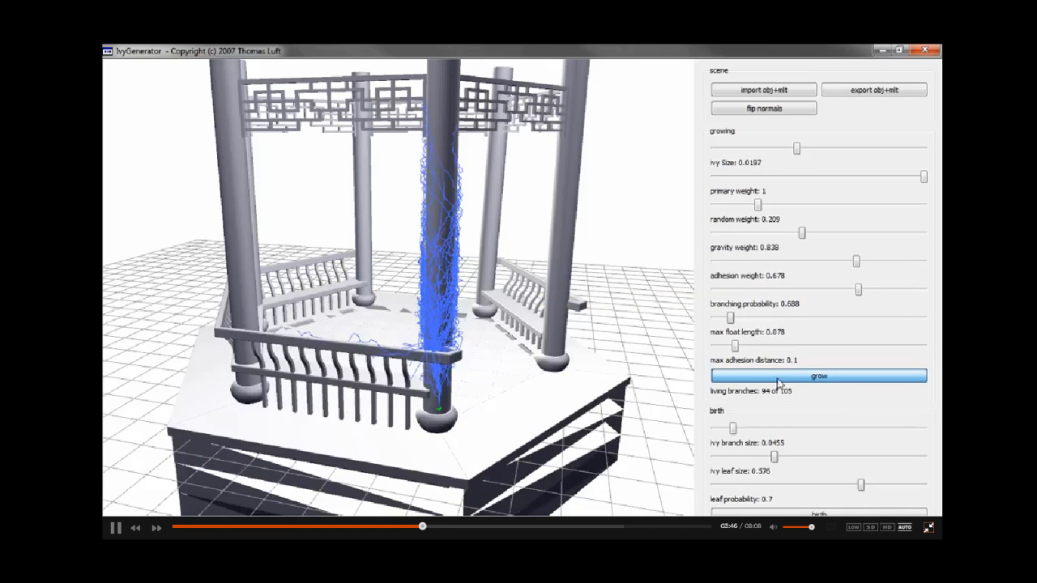
Step: Set the ivy's primary weight to 0 and try growing it from the front column's base and from the lattice at a rear column
drag(924, 177, 714, 177)
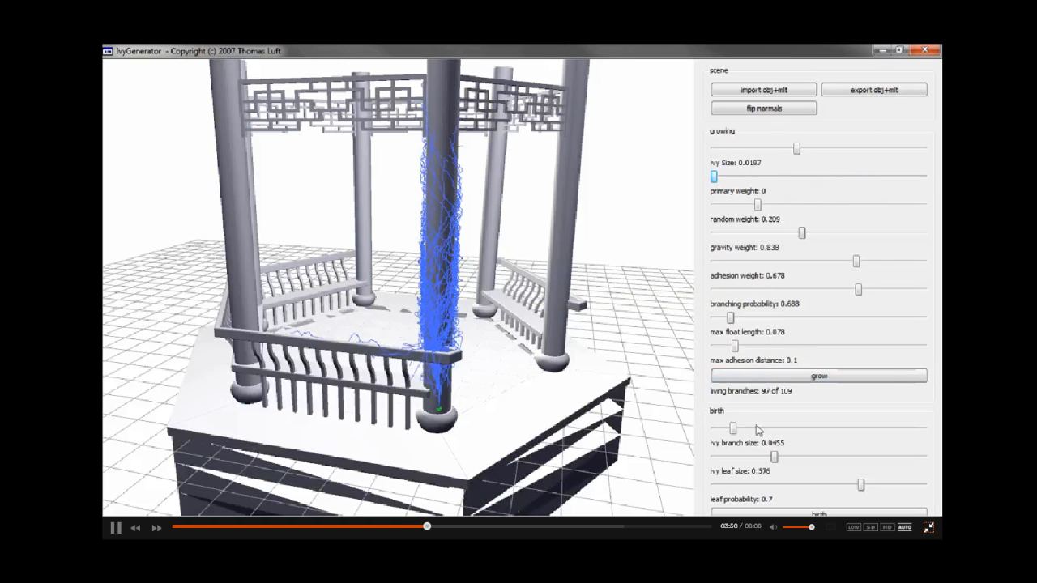
double_click(449, 410)
click(846, 379)
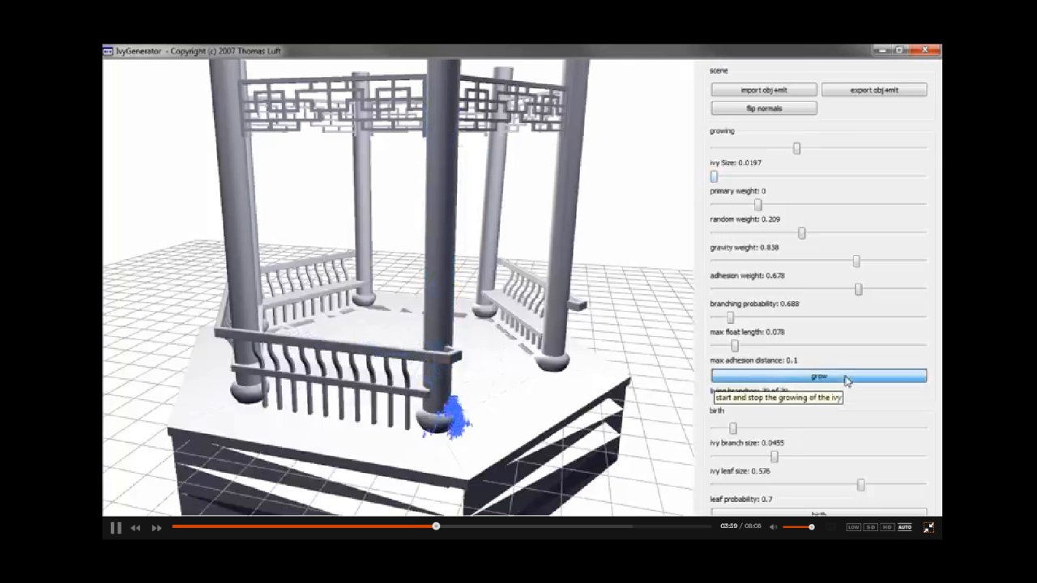
double_click(492, 127)
click(818, 375)
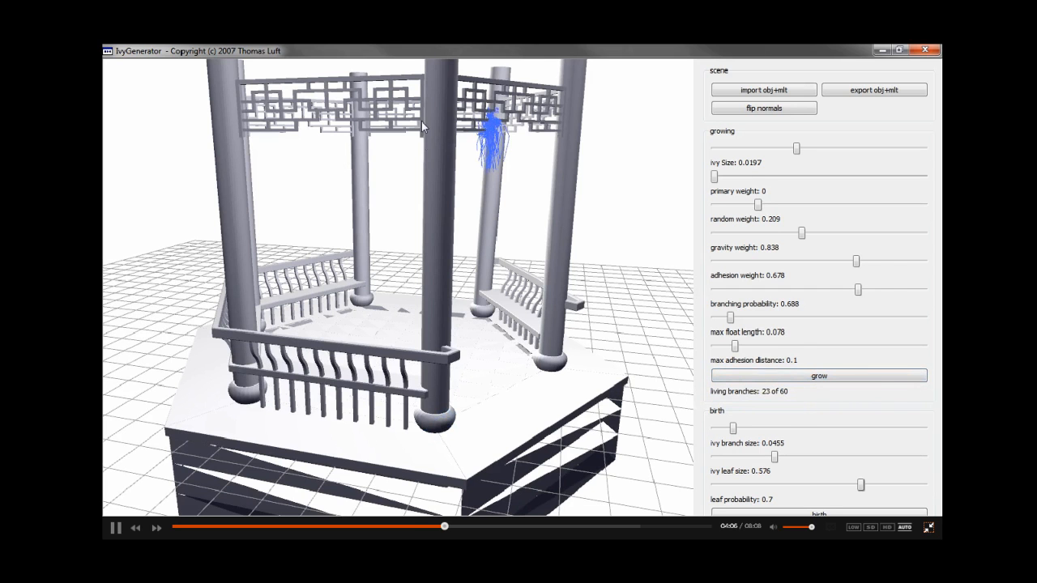
Step: Set the ivy size to 0.05 and try growing the ivy again from the front column's base
drag(797, 149, 926, 151)
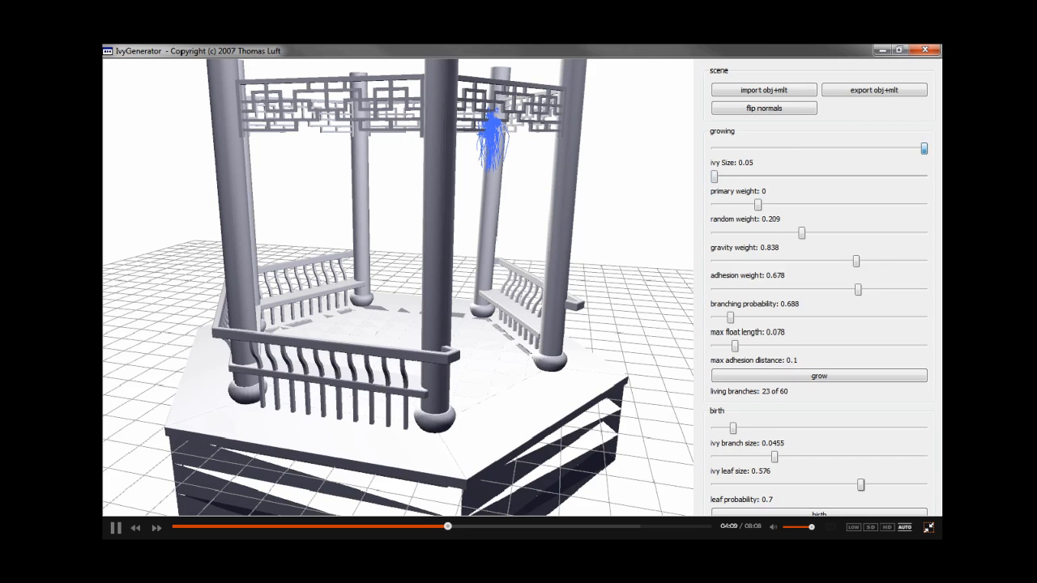
double_click(432, 413)
click(816, 376)
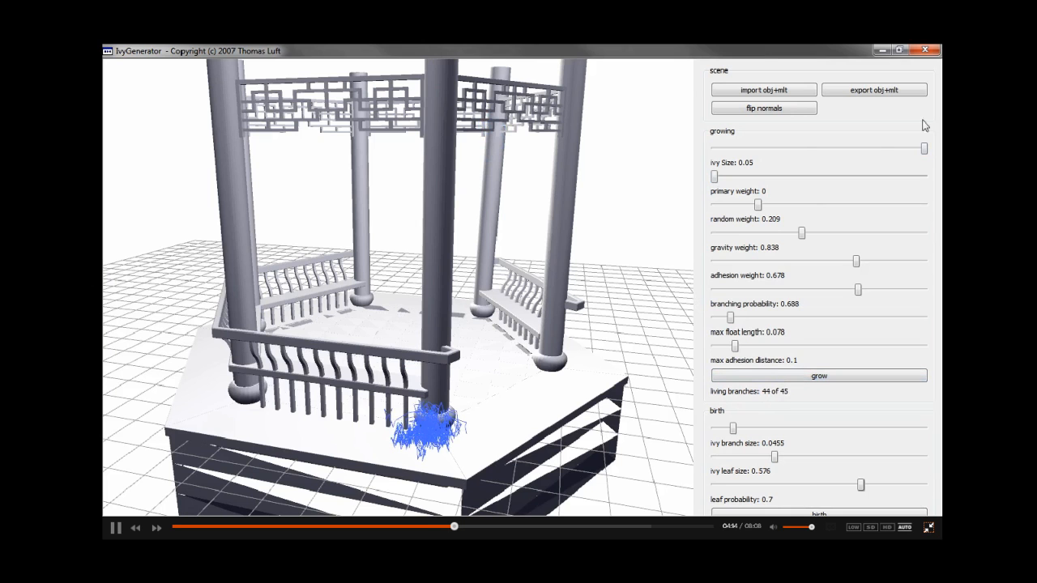
Step: Set the ivy size to 0.0167 and the primary weight to 1, and test the growth on the front column
drag(928, 150, 788, 160)
drag(715, 176, 928, 176)
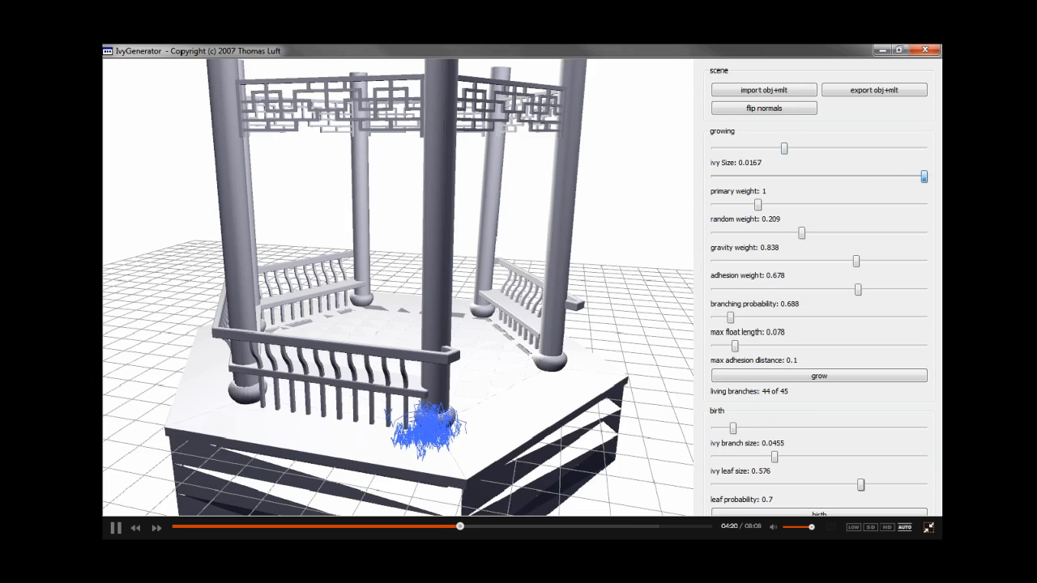
double_click(432, 401)
click(831, 377)
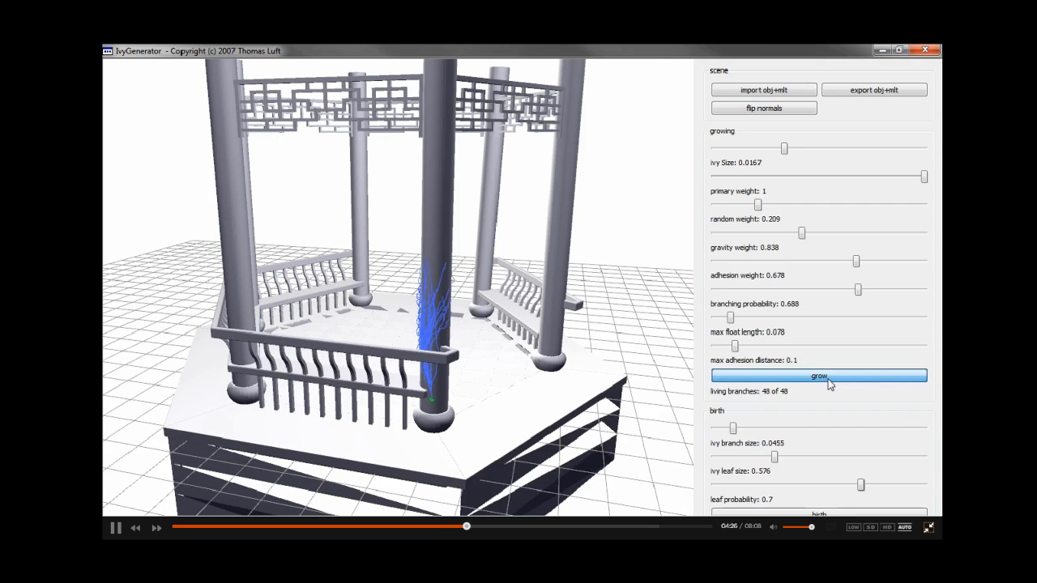
click(830, 384)
Step: Reseed the ivy on the front column's round base and regrow it partway up the column
double_click(429, 417)
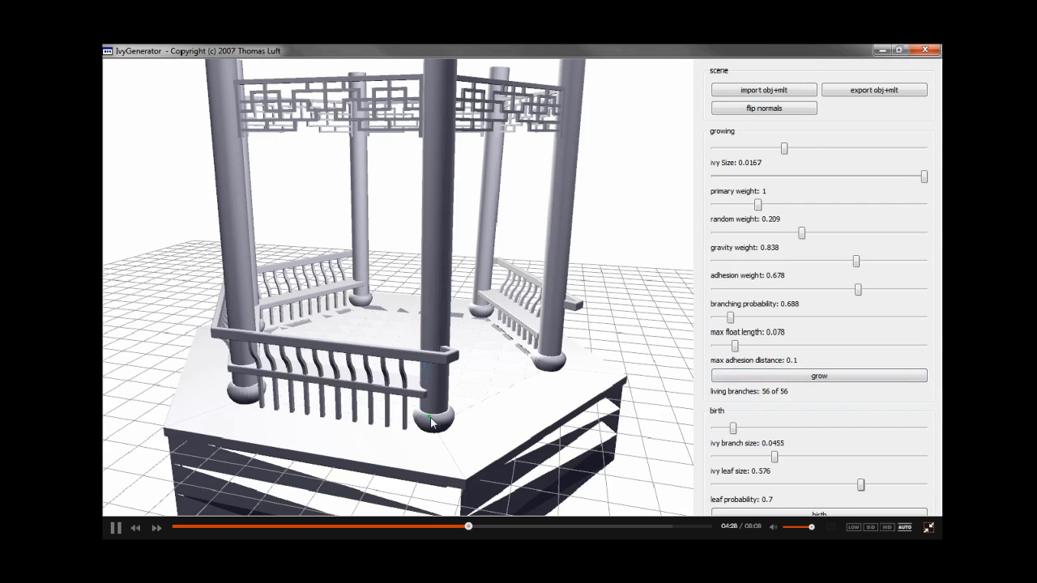
click(792, 381)
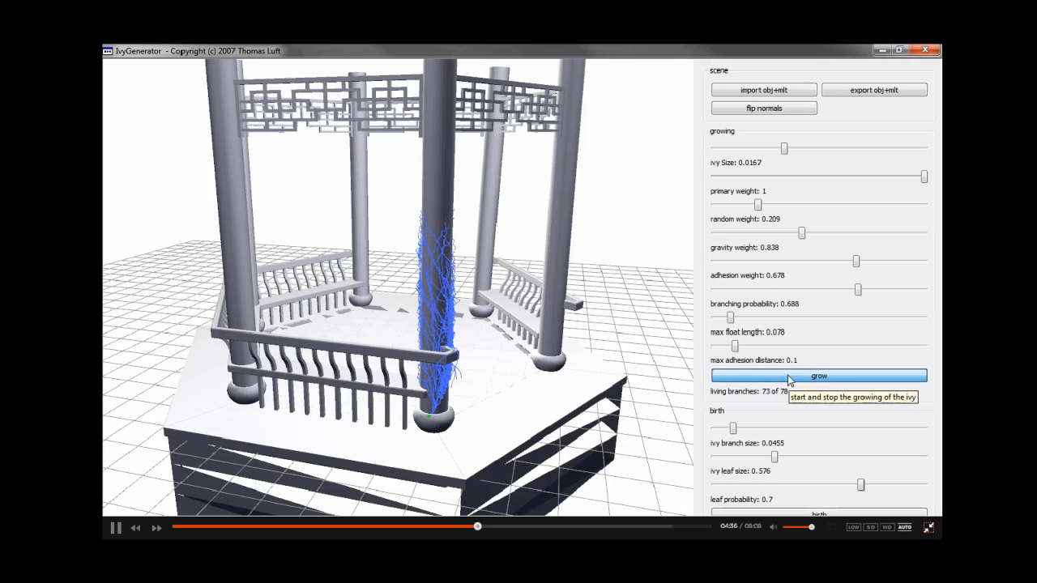
click(789, 377)
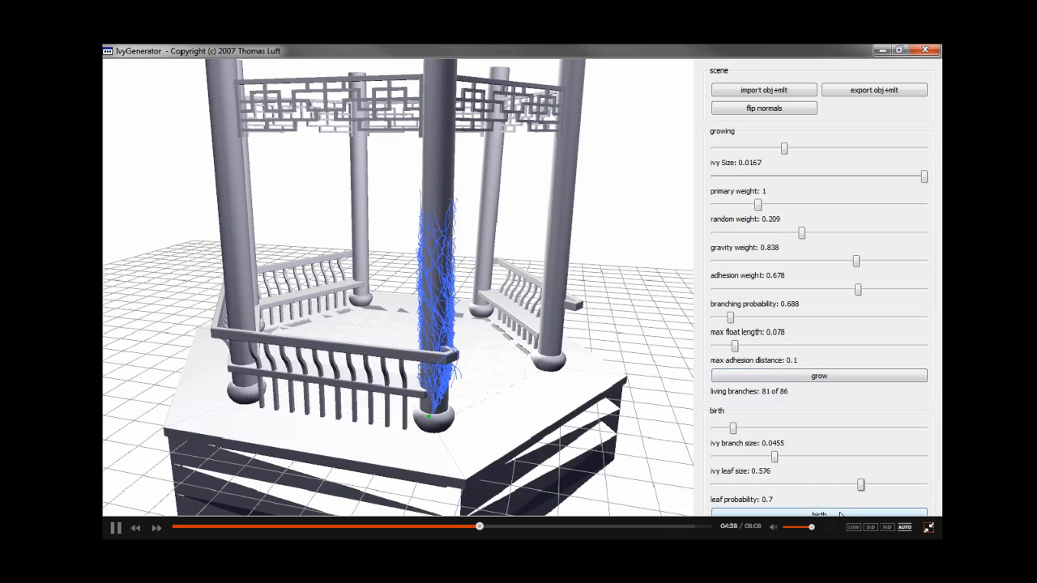
Step: Generate the ivy's branch and leaf geometry with Birth, and increase the ivy leaf size
click(840, 514)
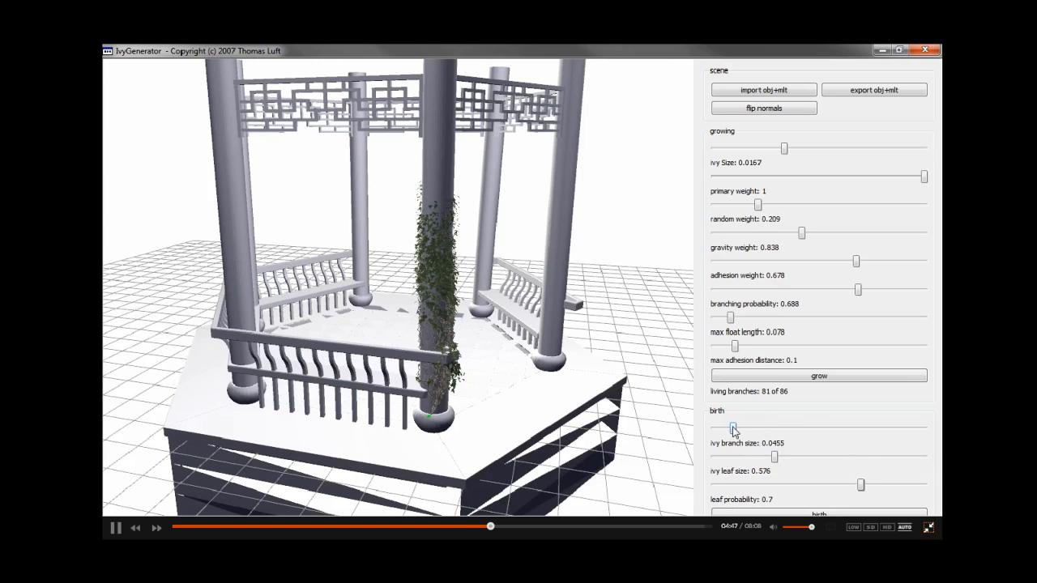
drag(775, 457, 943, 458)
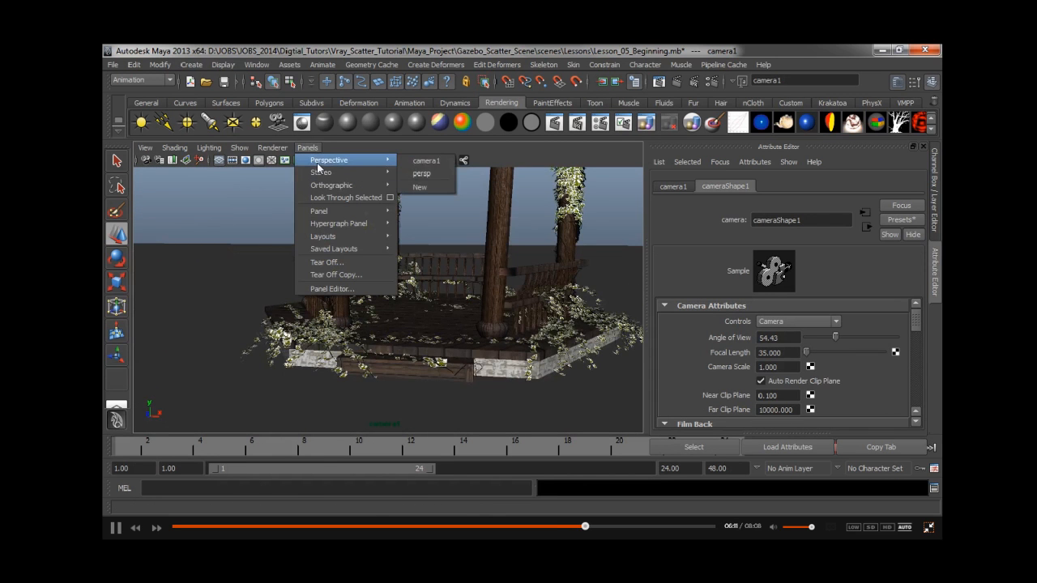
Step: Switch to Maya and view the whole ivy-covered gazebo in the scene
alt+drag(336, 281, 539, 193)
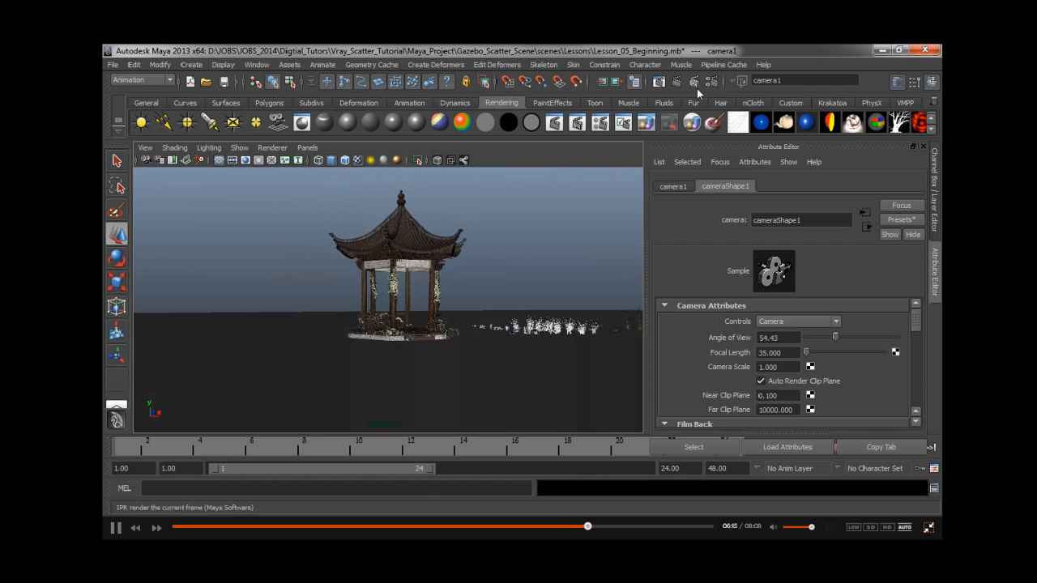
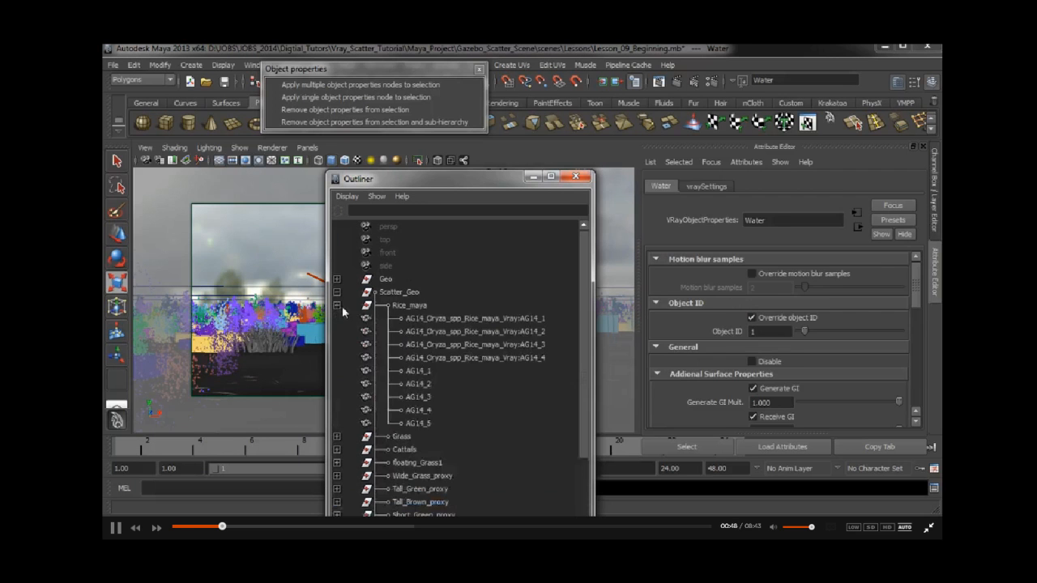
Step: Select all rice objects in the Rice_maya group, from AG14_Oryza_spp_Rice_maya_Vray:AG14_1 through AG14_5
click(424, 319)
shift+click(433, 426)
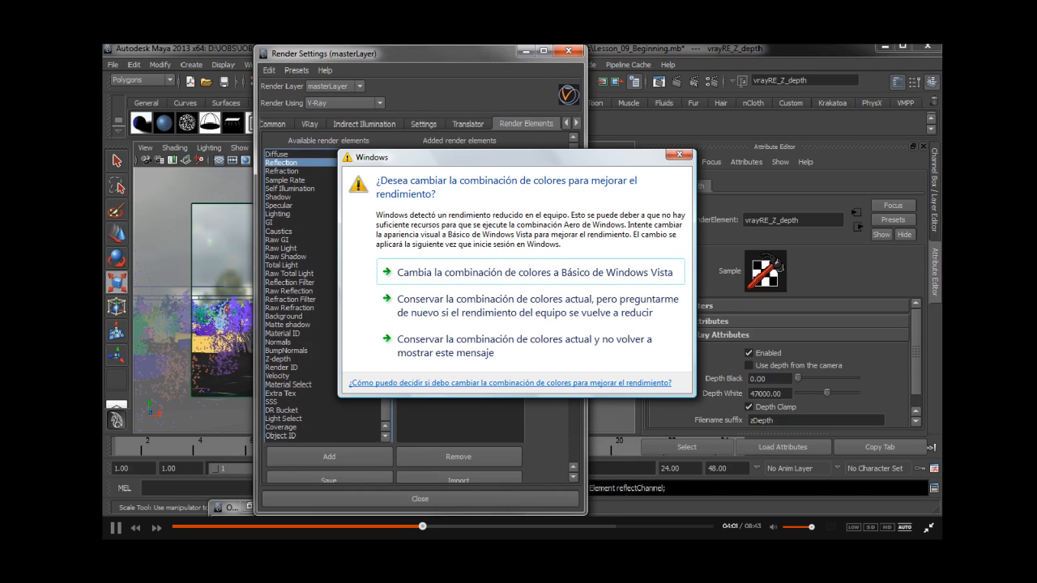
Step: Add the Reflection, Refraction and Specular render elements, and permanently keep the current Windows colour scheme
click(345, 462)
double_click(287, 171)
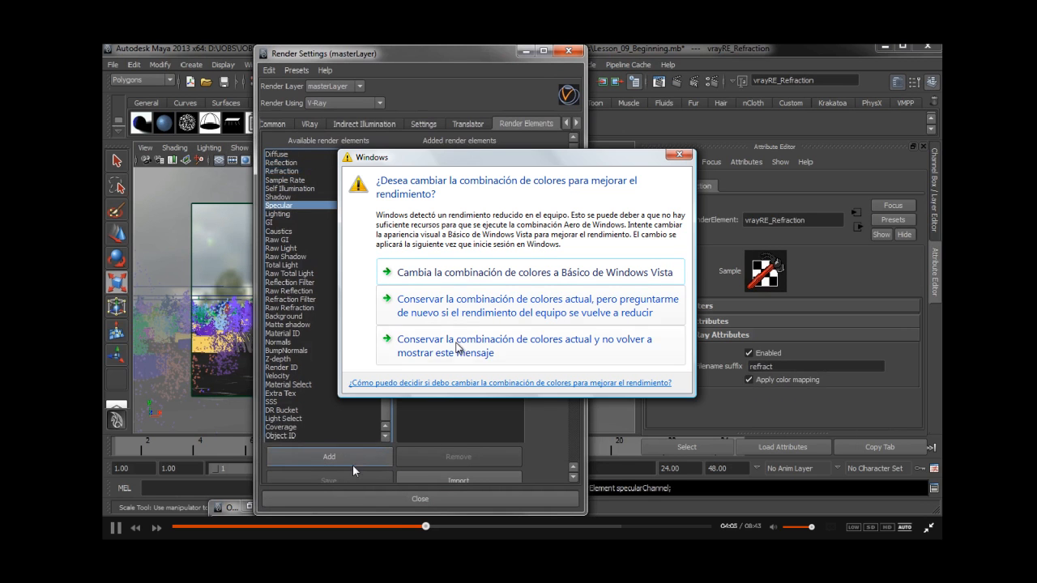
click(458, 350)
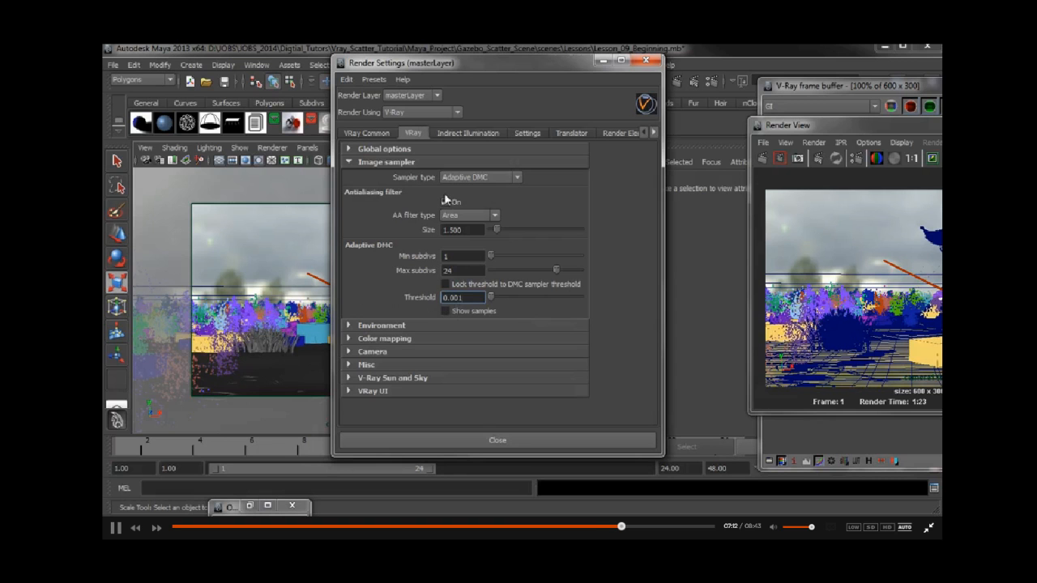
Step: Set the Adaptive DMC image sampler's max subdivs to 16
double_click(466, 270)
text(16)
key(Return)
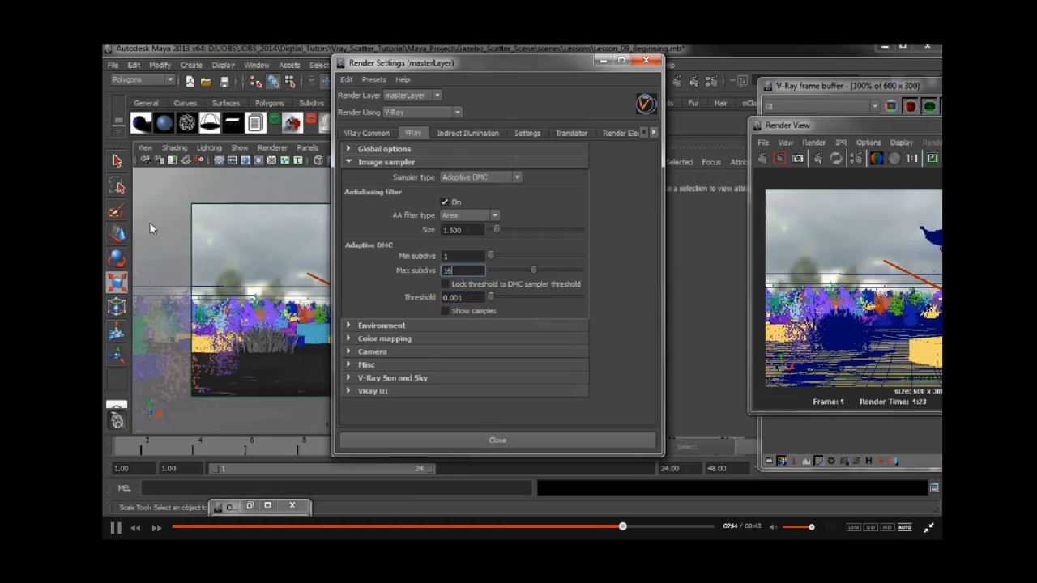
Step: Set the Brute force GI subdivs to 64 and its depth to 1 in the indirect illumination settings
click(447, 133)
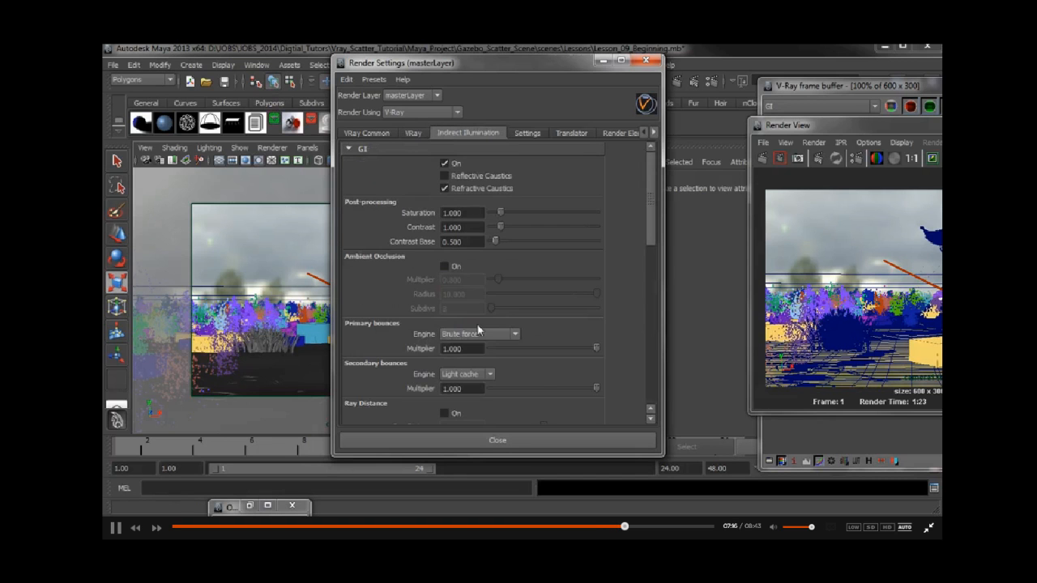
scroll(429, 295, down, 2)
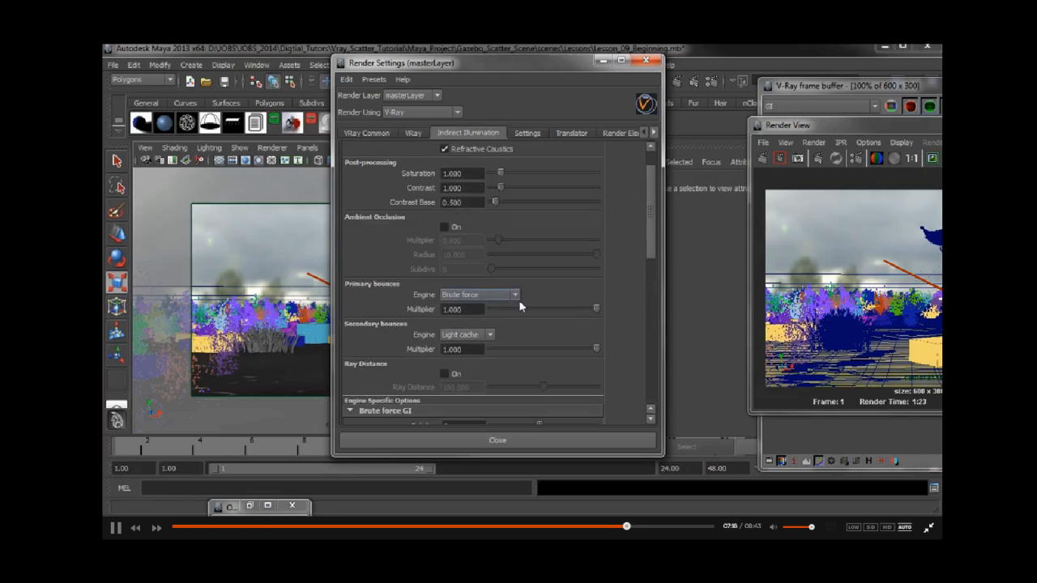
scroll(476, 333, down, 3)
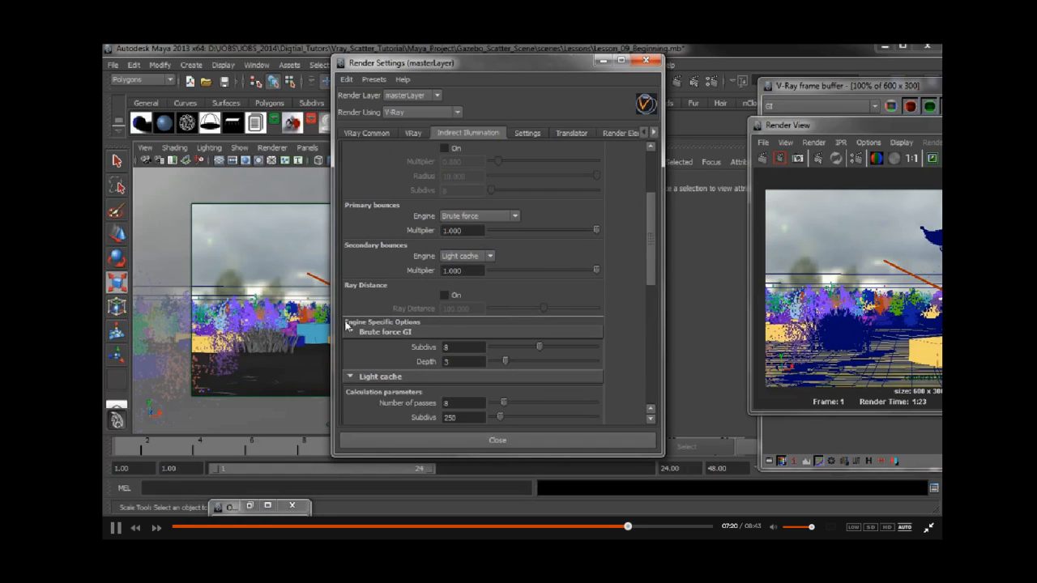
scroll(387, 264, down, 2)
double_click(471, 312)
text(64)
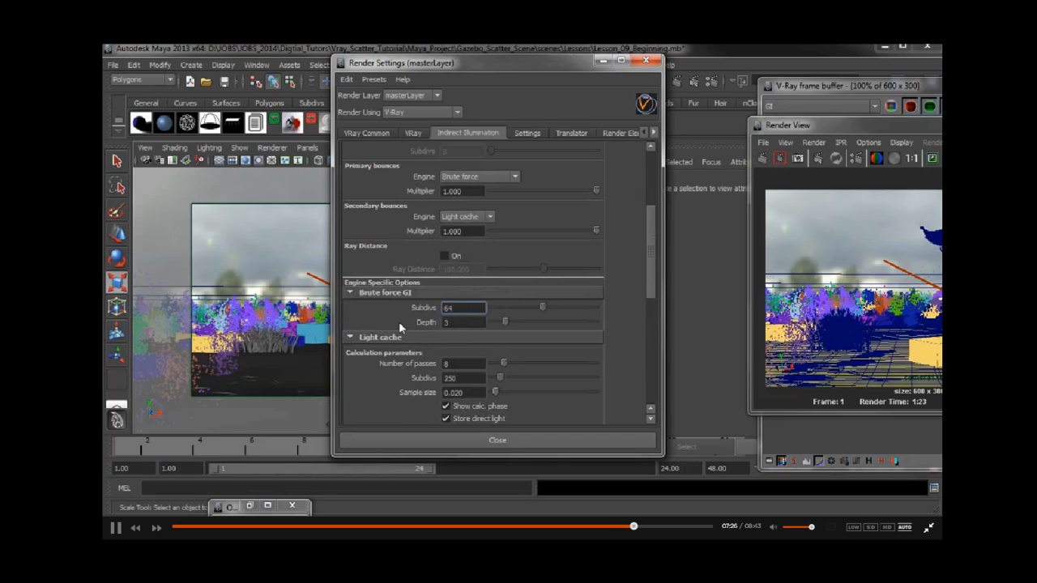
double_click(466, 324)
text(1)
mouse_move(449, 69)
mouse_down()
mouse_move(688, 82)
mouse_move(629, 81)
mouse_move(426, 31)
mouse_move(456, 64)
mouse_up()
Step: Set the Light cache to 12 passes and 2000 subdivs, and open the renderer's Settings options
scroll(477, 180, down, 2)
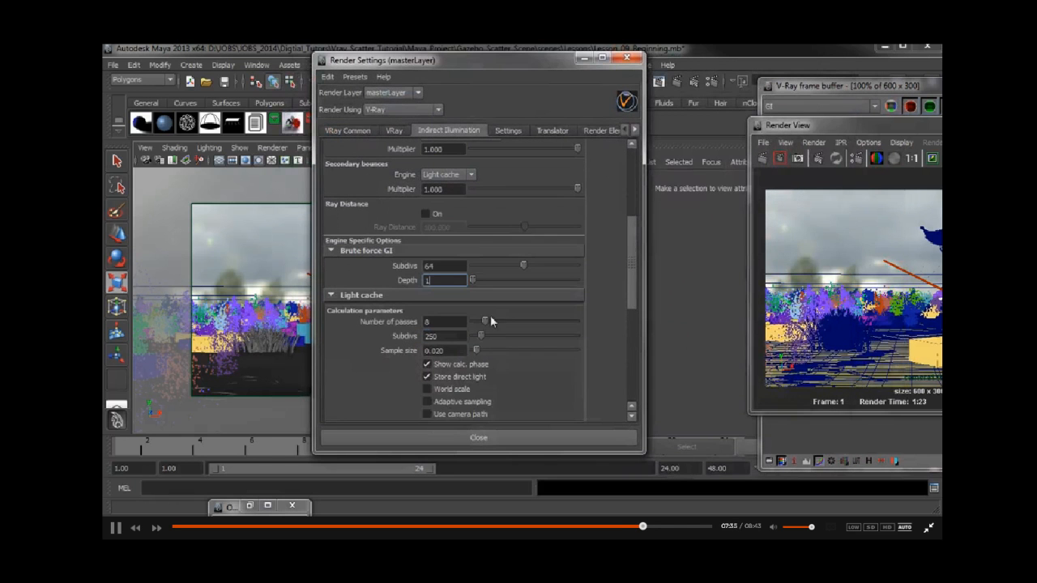
double_click(456, 322)
text(12)
key(Return)
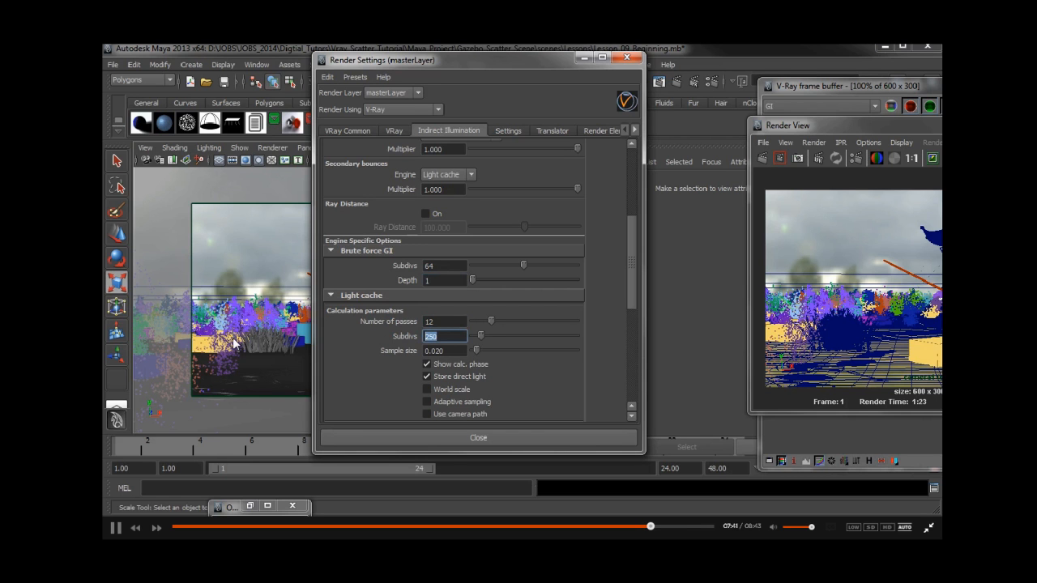
text(2000)
key(Return)
click(515, 133)
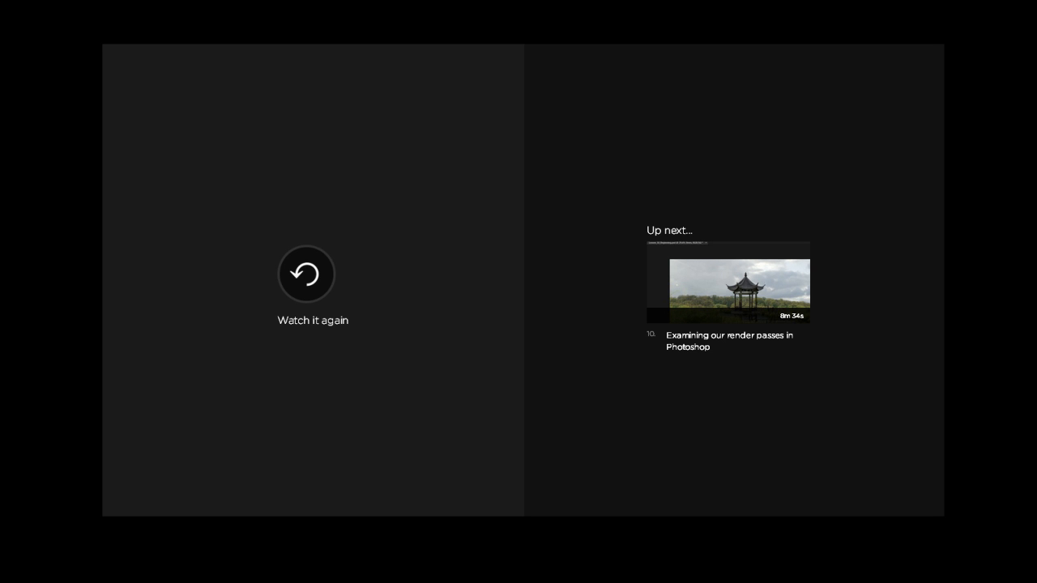
Step: Start the next lesson, "Examining our render passes in Photoshop"
mouse_move(749, 288)
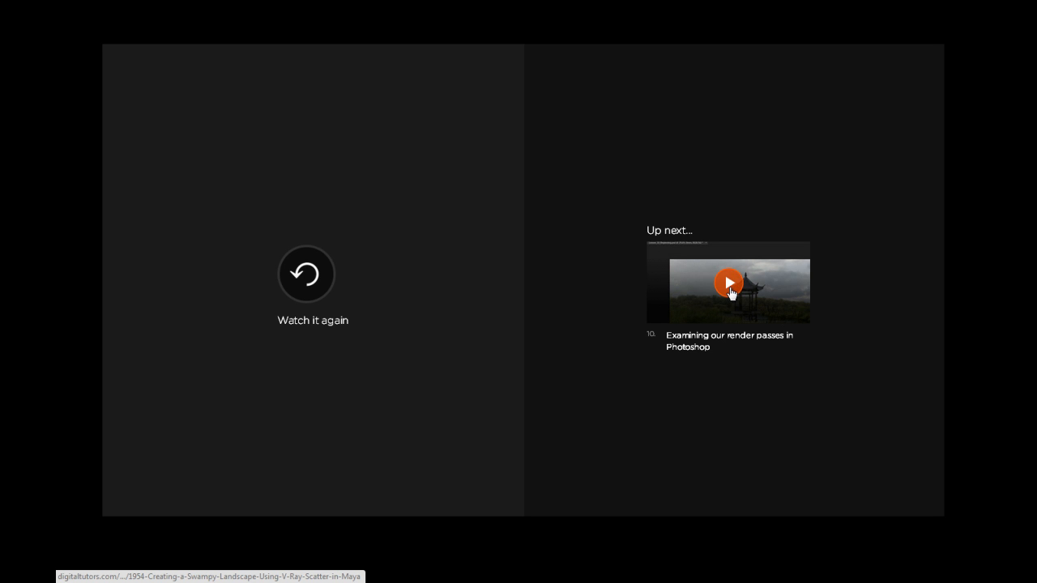
click(729, 286)
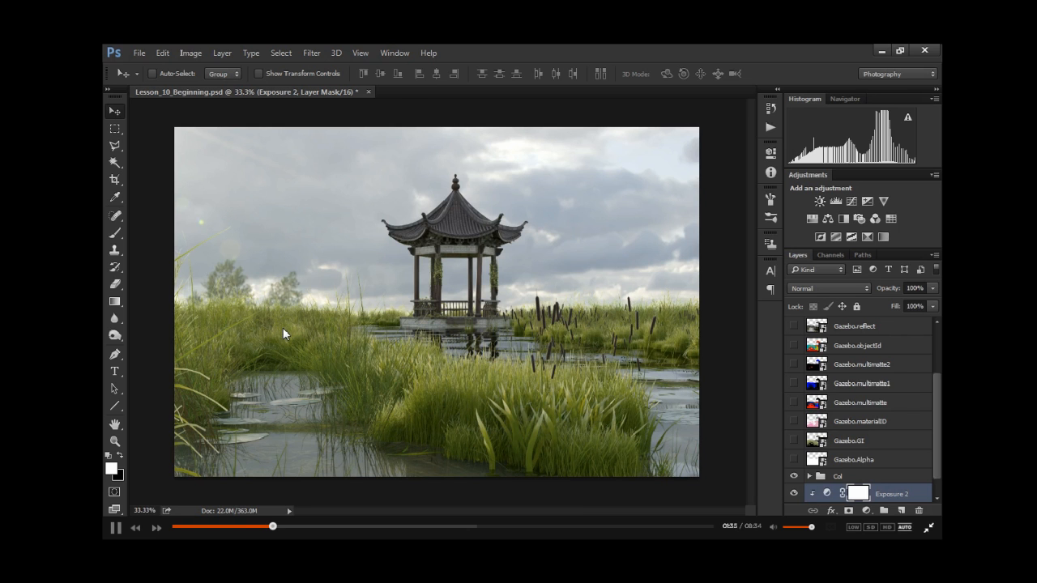
Step: In Photoshop, inspect the Col group and show only the Gazebo.GI render pass
click(809, 477)
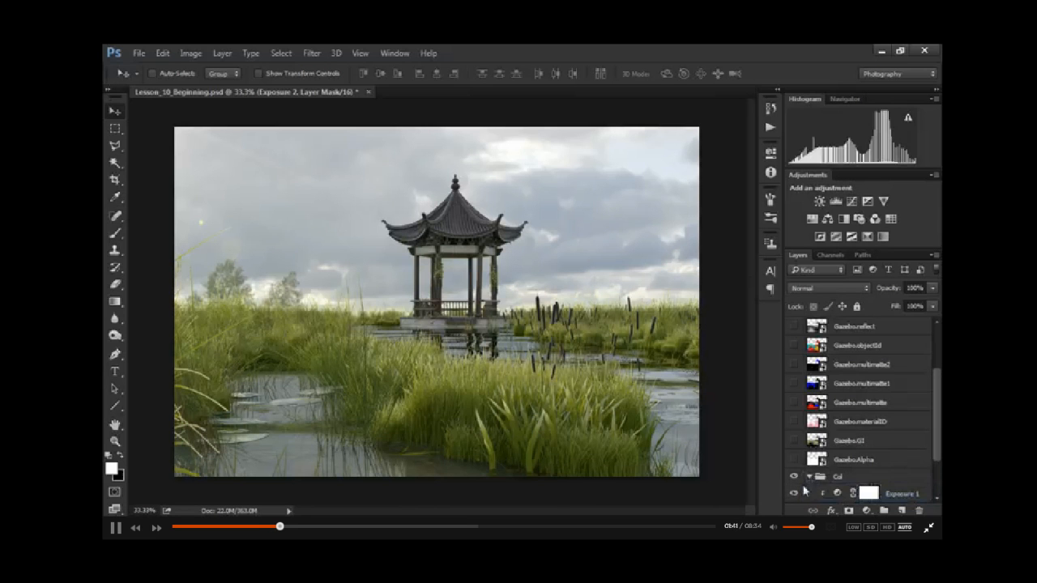
click(809, 477)
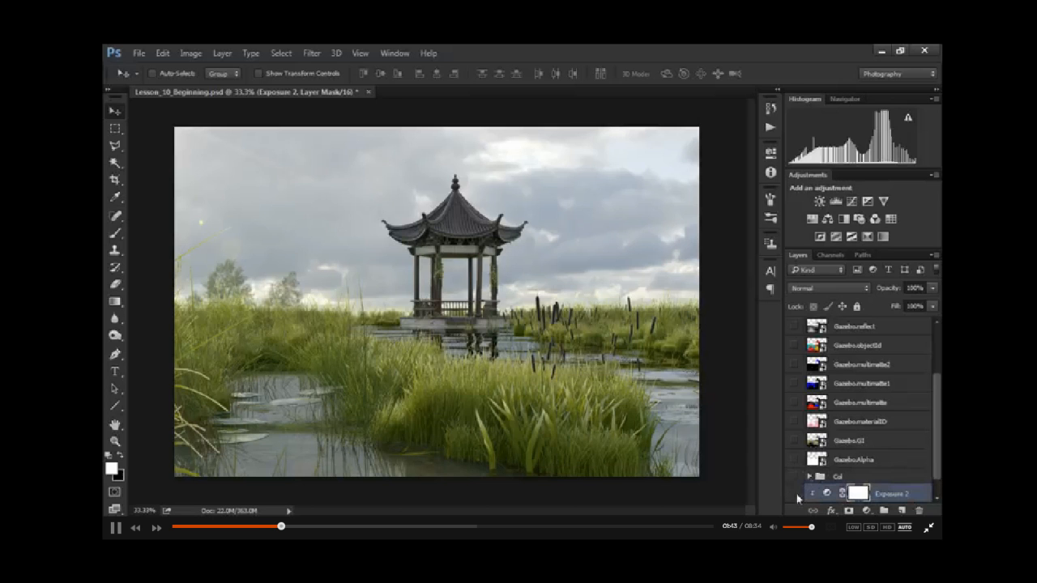
click(797, 494)
click(795, 441)
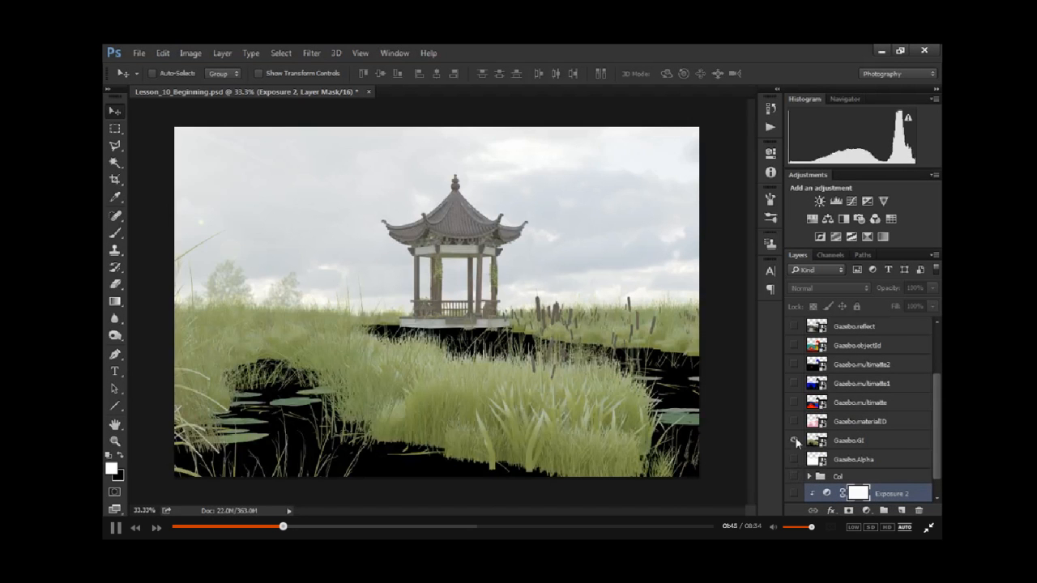
alt+click(806, 485)
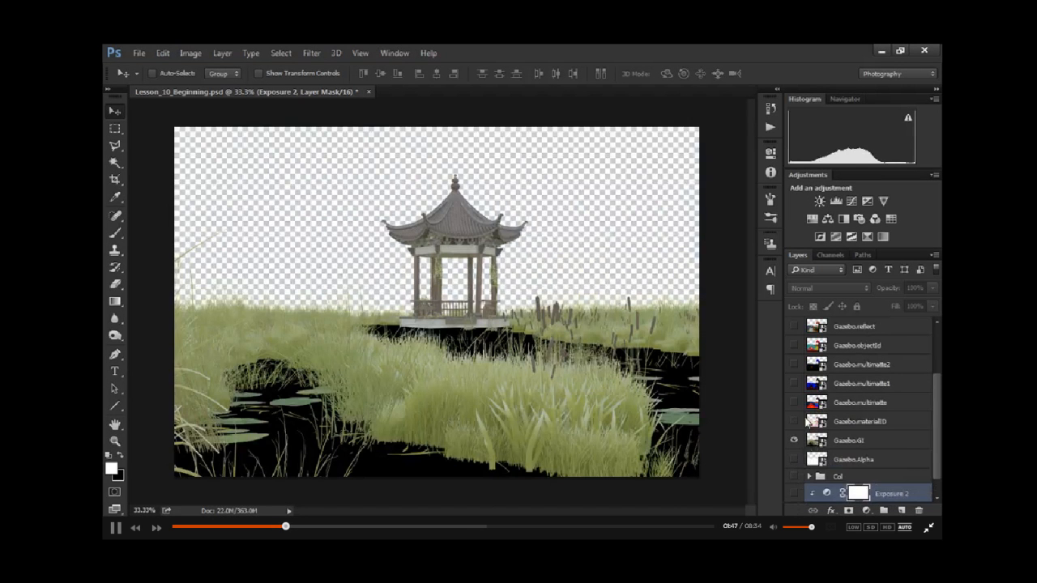
Step: Add an Exposure adjustment layer above Gazebo.zDepth with its gamma correction set to .454
click(877, 439)
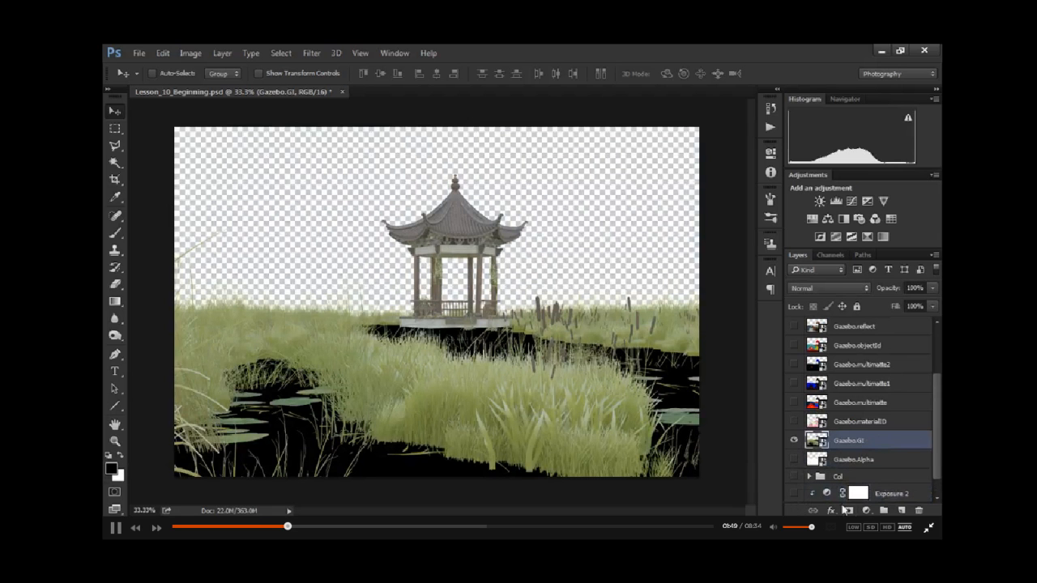
scroll(934, 409, up, 4)
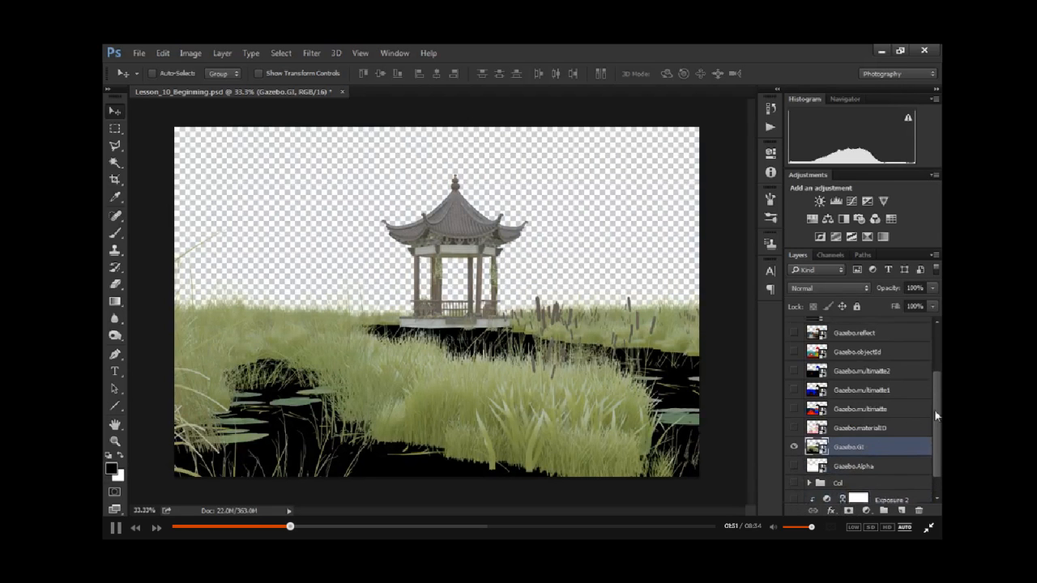
click(908, 327)
click(866, 510)
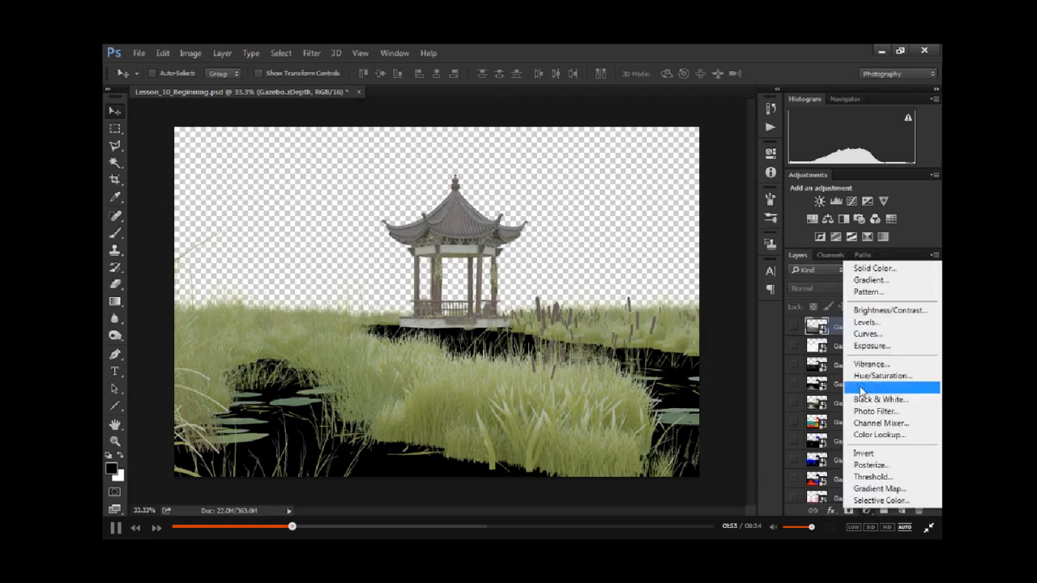
click(899, 345)
drag(733, 262, 674, 258)
text(.454)
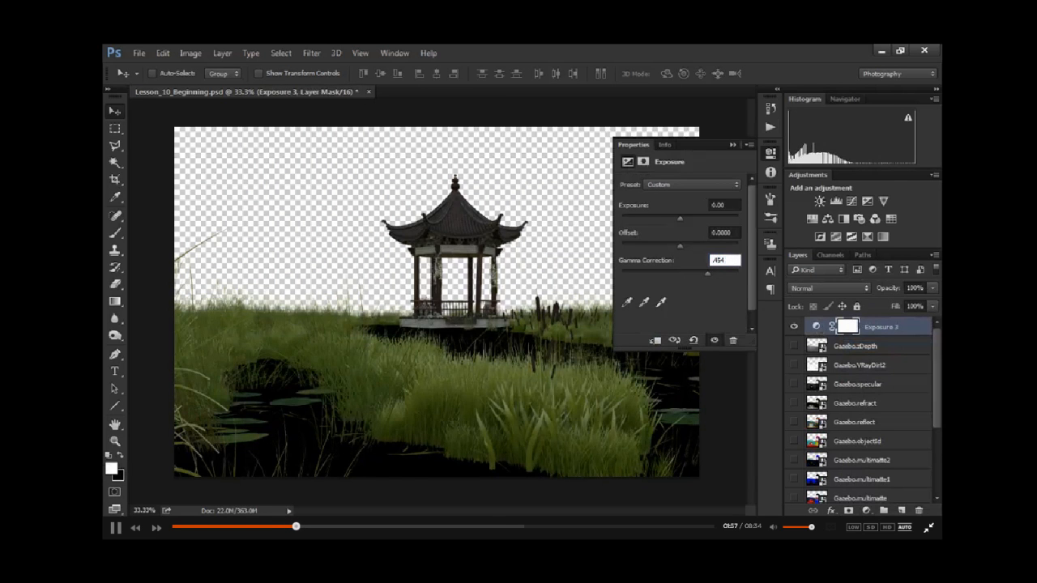
click(734, 144)
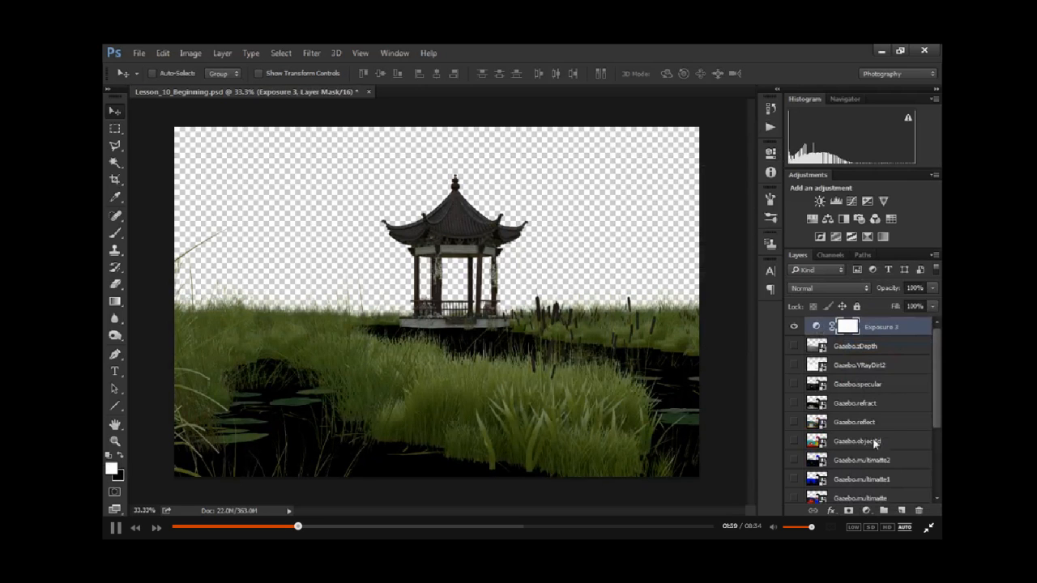
Step: Hide the Gazebo.GI pass and show the Gazebo.materialID pass in its place
scroll(875, 438, down, 3)
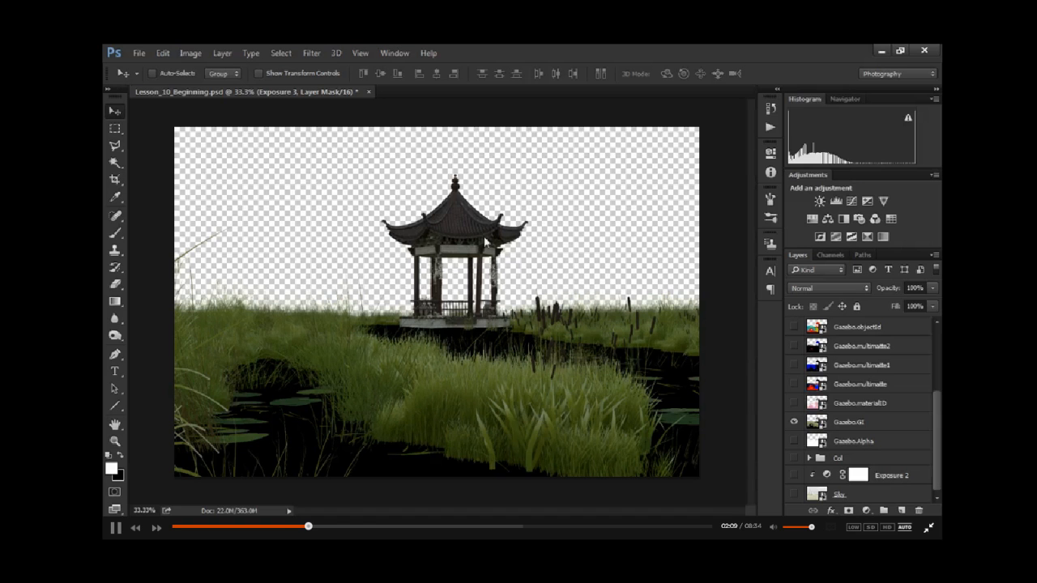
click(794, 423)
click(794, 403)
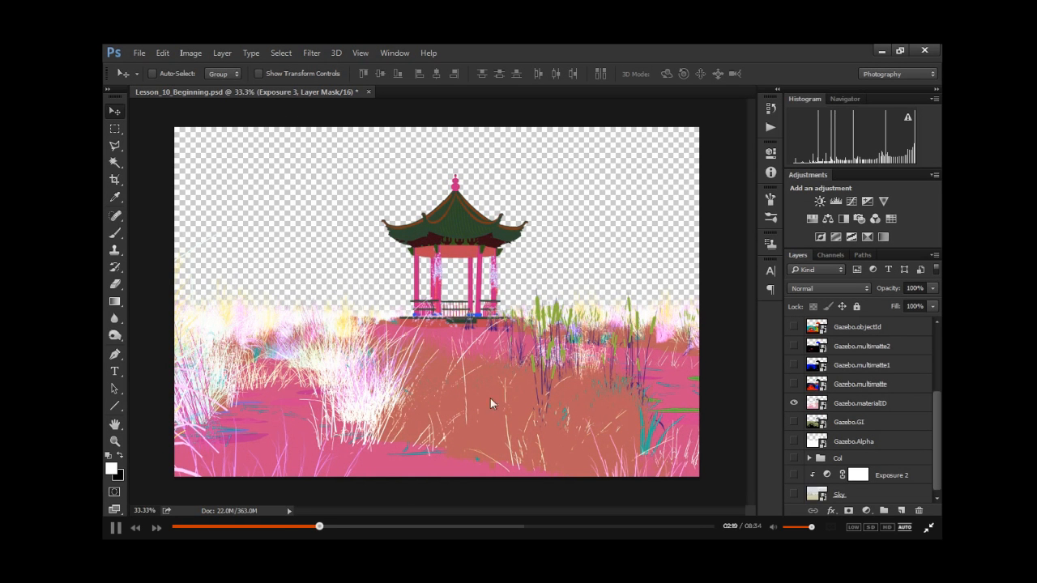
Step: Hide the material ID pass and view Gazebo.multimatte, Gazebo.multimatte1 and Gazebo.multimatte2 one at a time
click(794, 402)
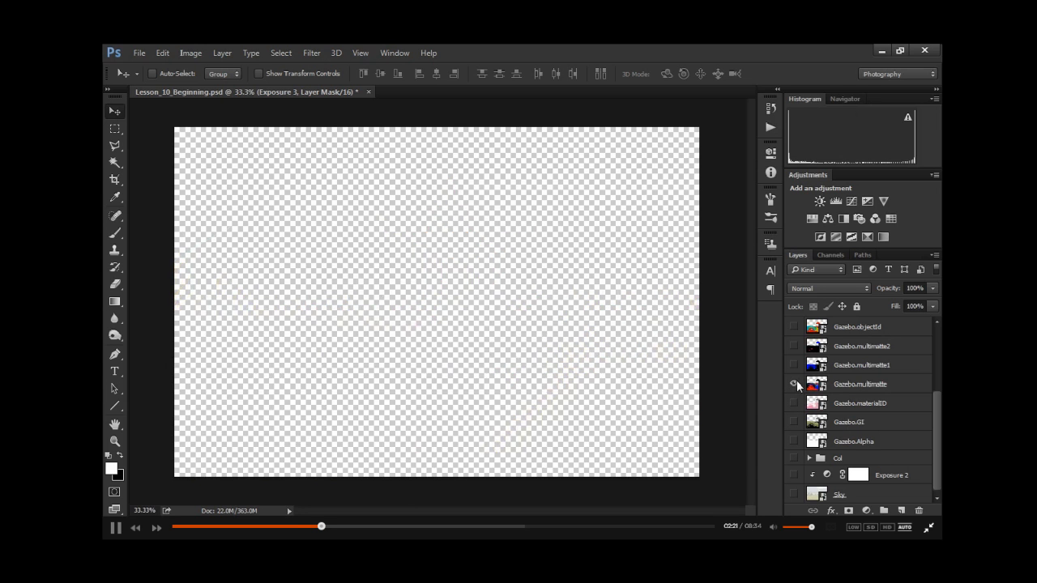
click(795, 384)
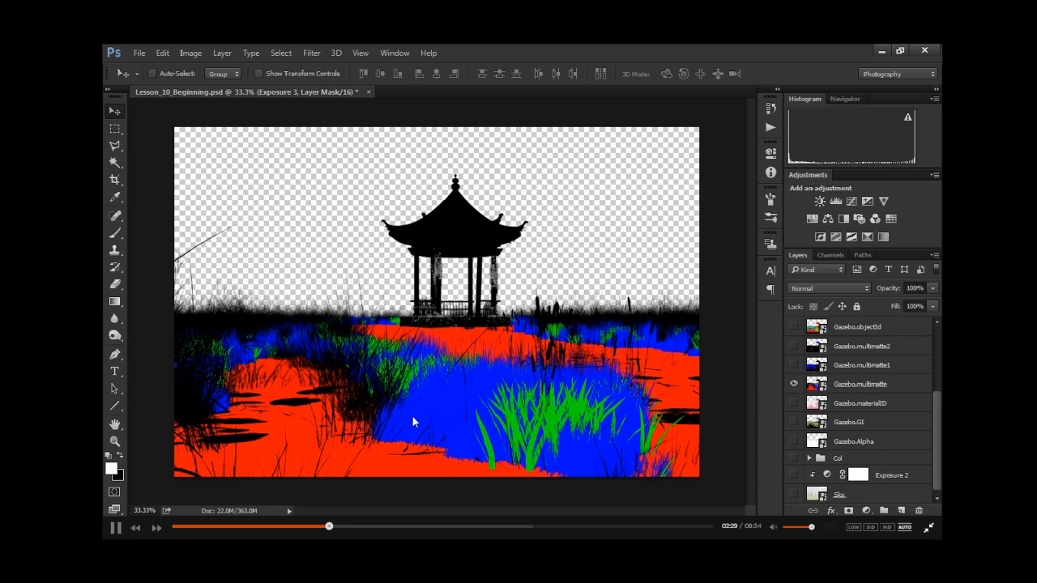
click(789, 383)
click(791, 364)
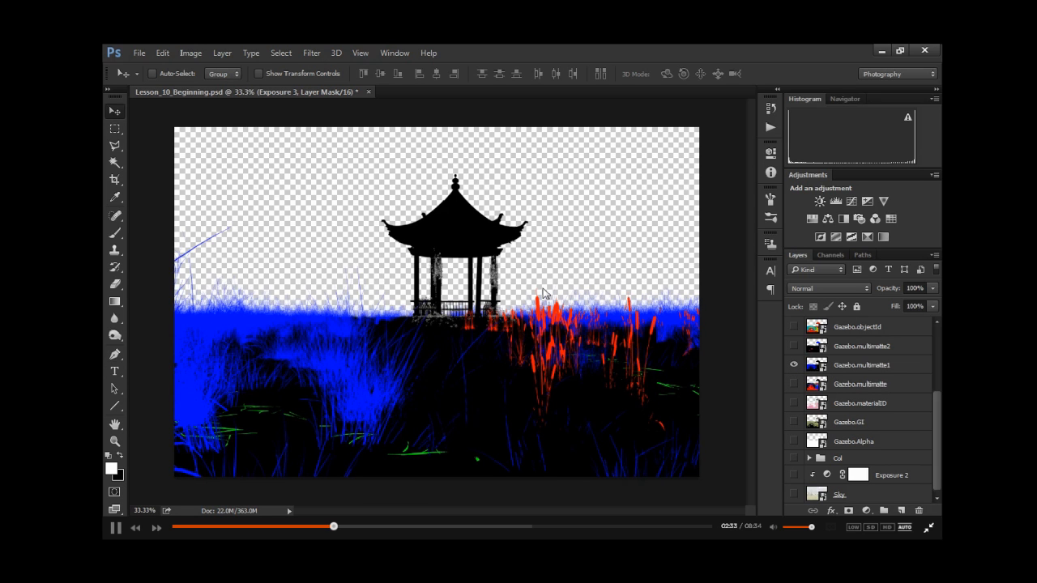
click(794, 364)
click(794, 346)
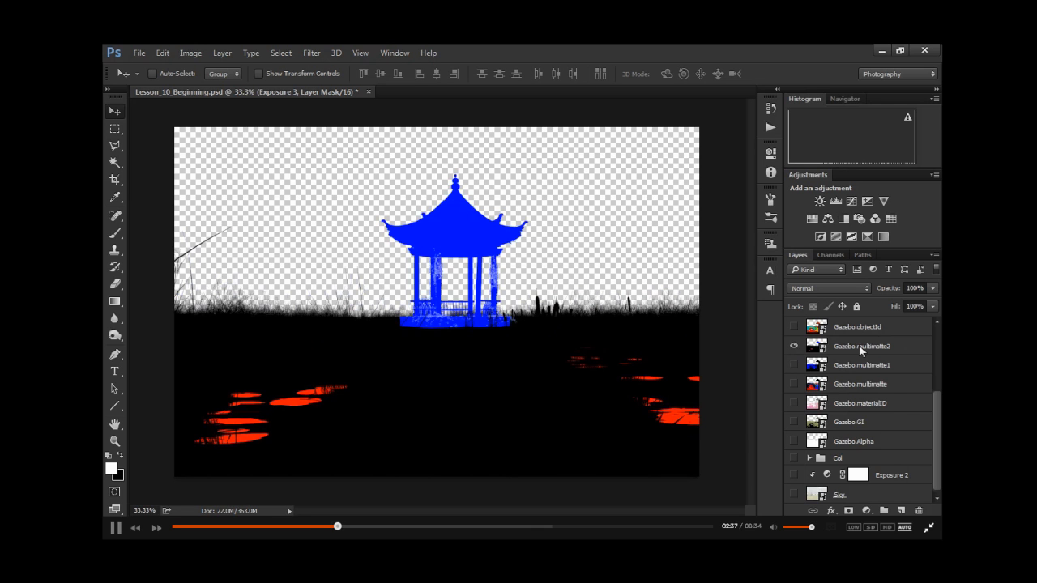
Step: Hide Gazebo.multimatte2 and show the Gazebo.objectId pass
scroll(859, 344, up, 3)
click(794, 403)
click(794, 384)
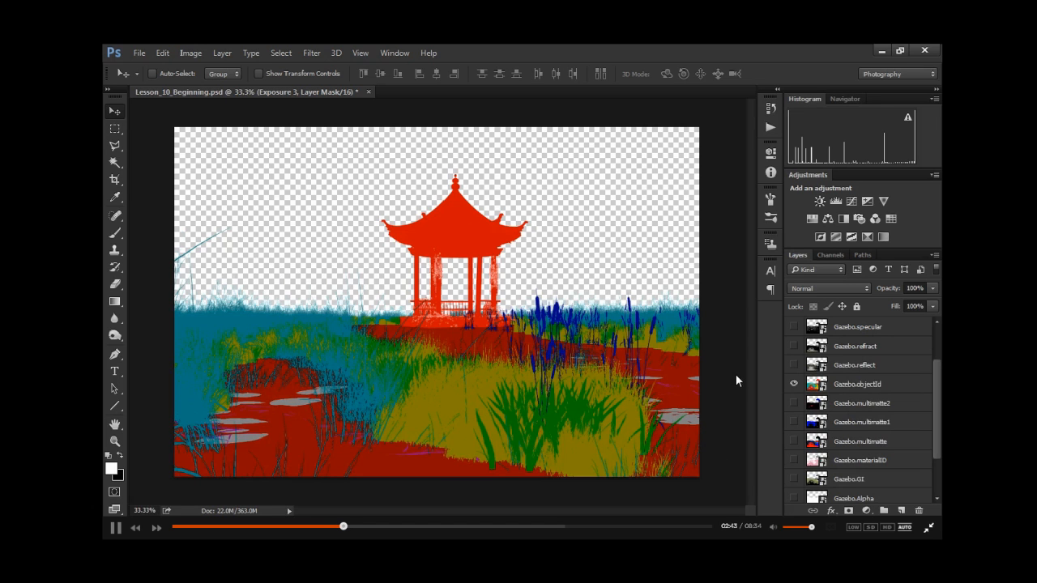
Step: Show the Gazebo.reflect pass instead of the object ID and examine the reflections on the water and gazebo roof up close
click(794, 384)
click(794, 365)
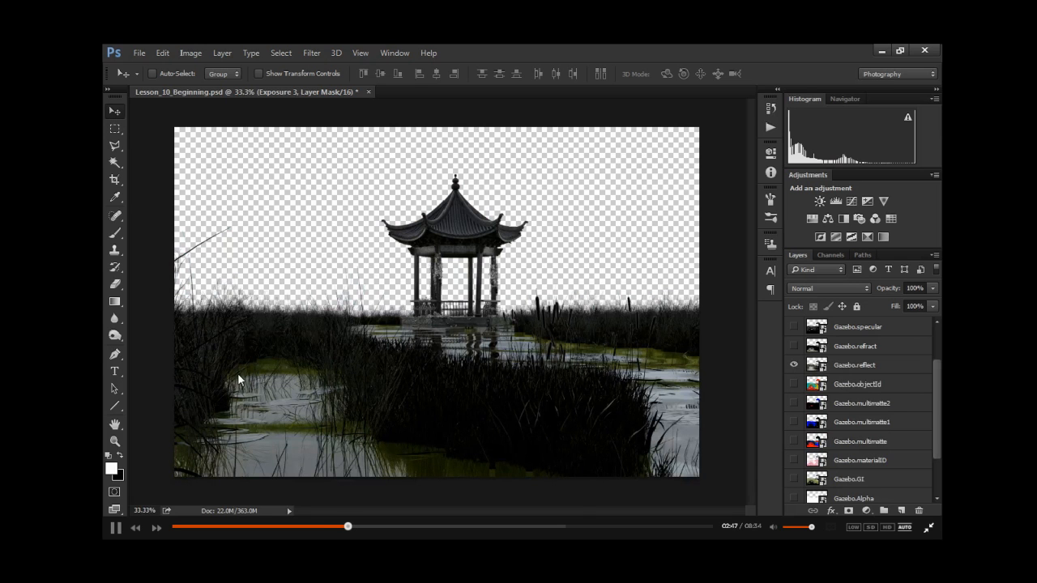
alt+scroll(258, 336, up, 3)
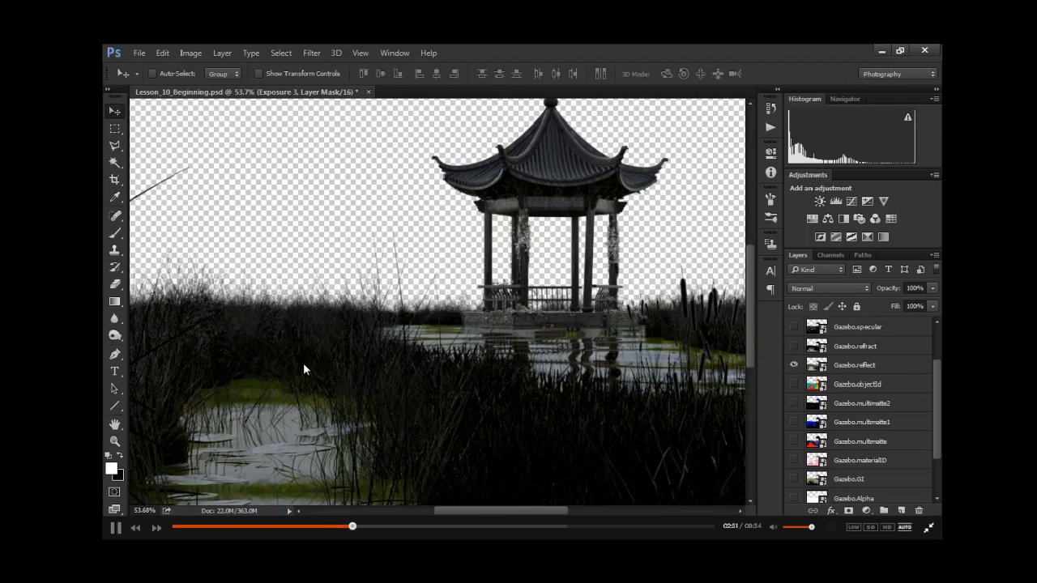
alt+scroll(585, 280, up, 1)
alt+scroll(585, 279, up, 1)
drag(574, 187, 477, 427)
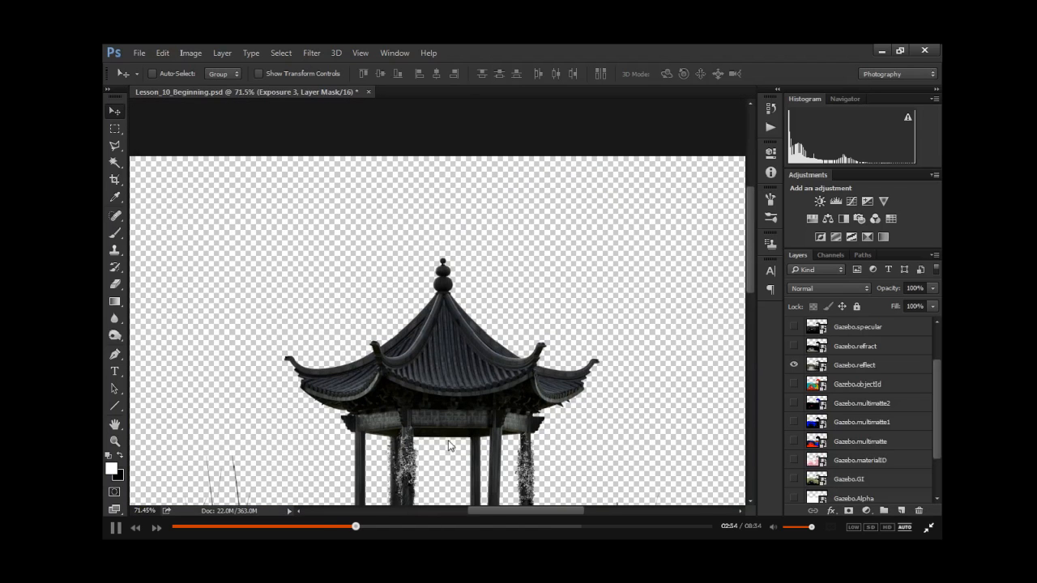
drag(327, 472, 583, 184)
alt+scroll(551, 312, down, 2)
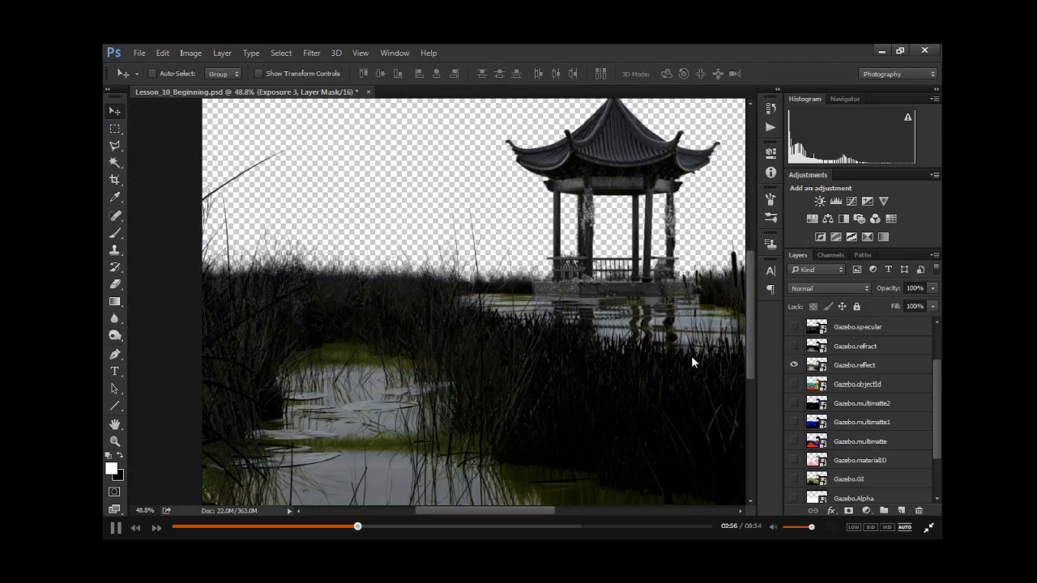
Step: Hide the reflection pass and examine the Gazebo.refract pass across the water area
click(794, 364)
click(794, 346)
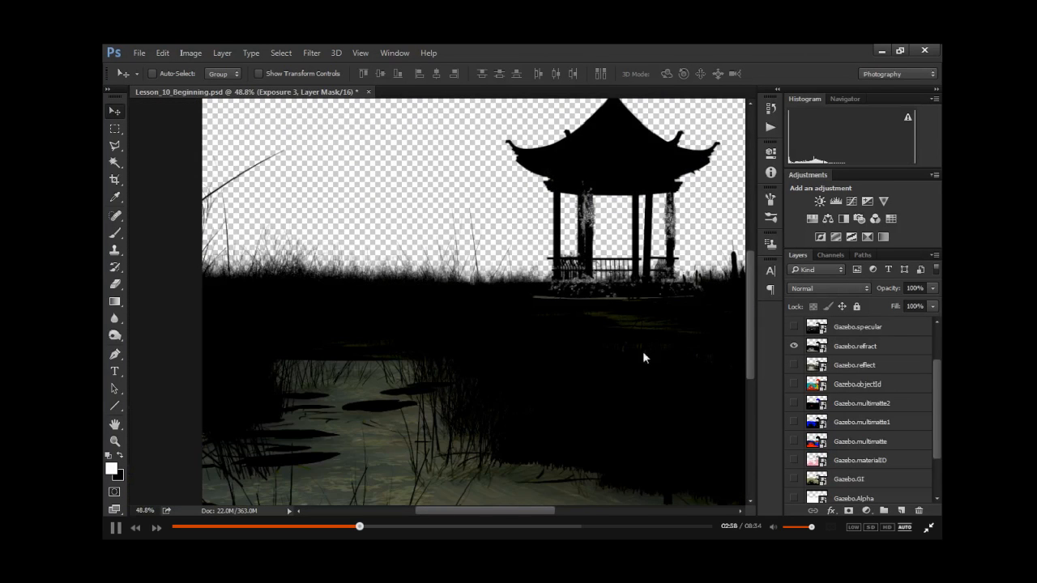
alt+scroll(525, 322, down, 1)
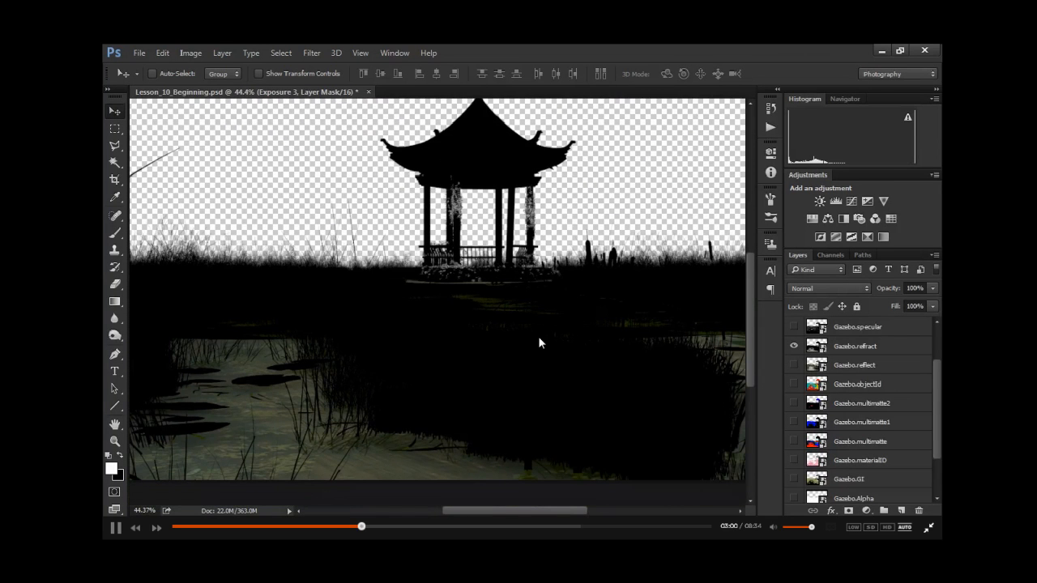
alt+scroll(538, 336, down, 1)
drag(574, 339, 556, 357)
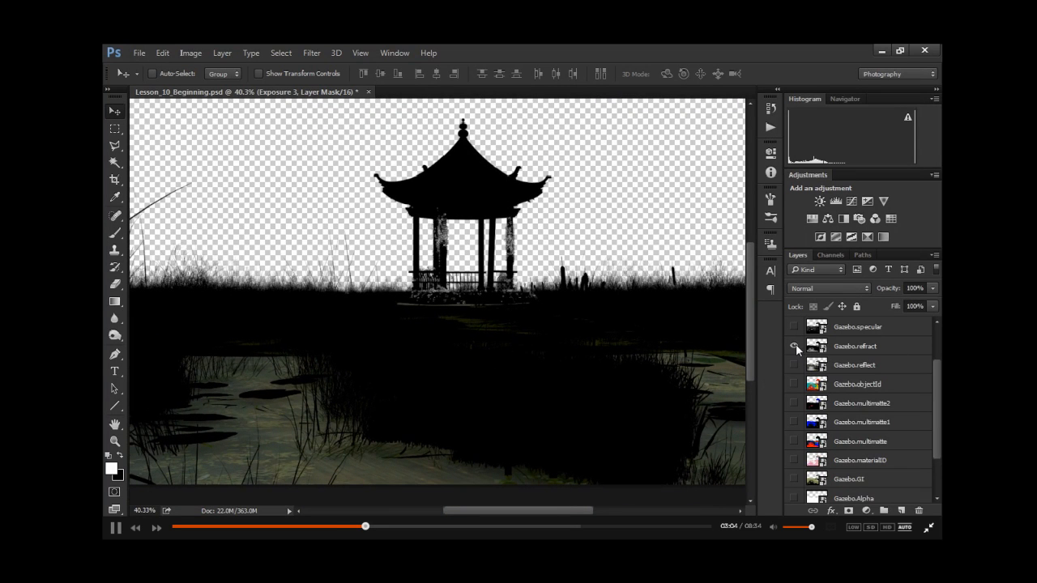
Step: Hide the refraction pass and examine the Gazebo.specular pass over the whole image
click(794, 346)
click(794, 327)
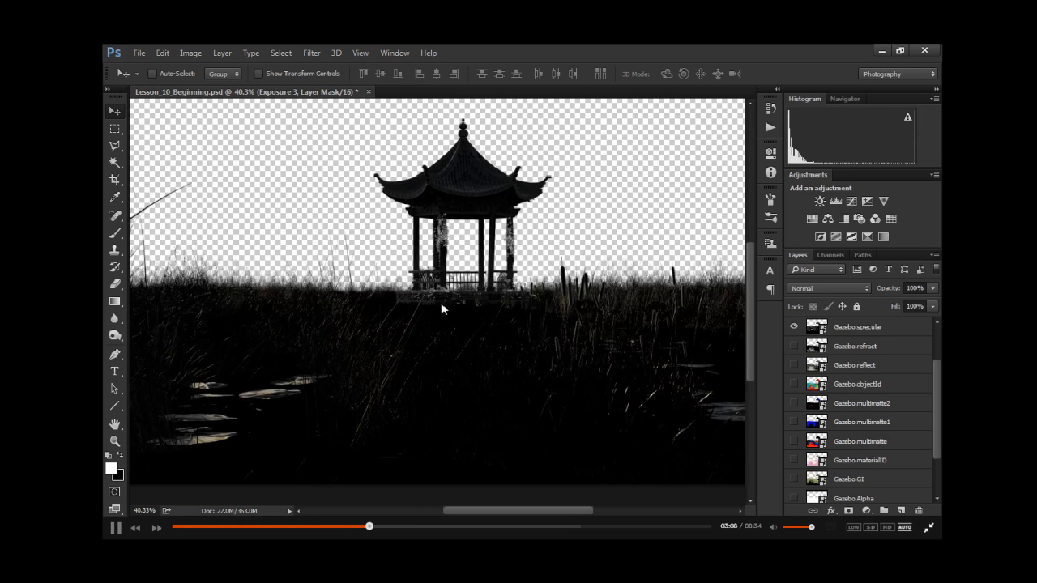
key(ctrl+0)
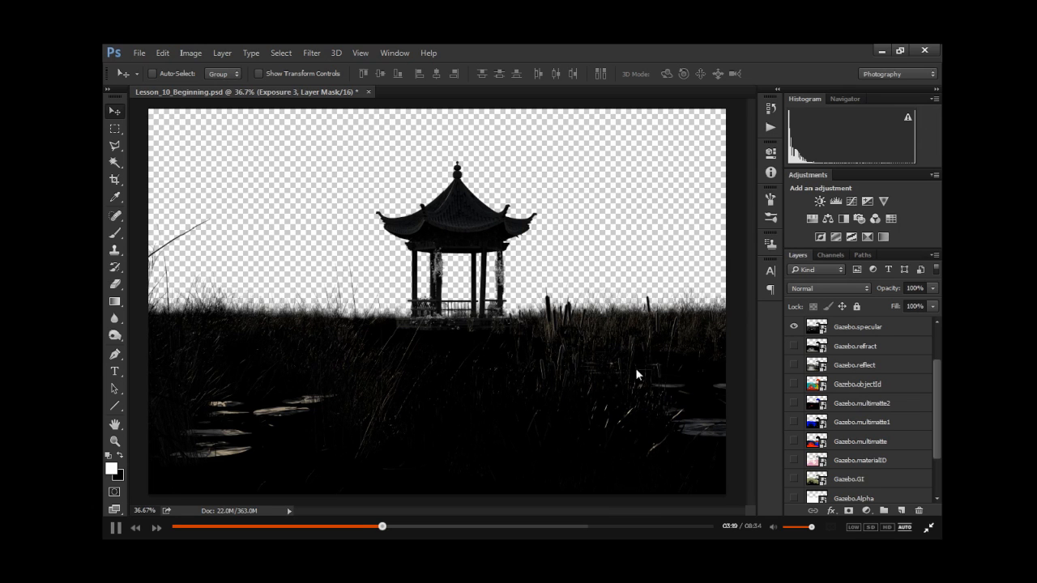
Step: Show the Col group and Sky layer instead of the specular pass, and delete the Exposure 3 adjustment layer
click(794, 326)
scroll(794, 340, down, 3)
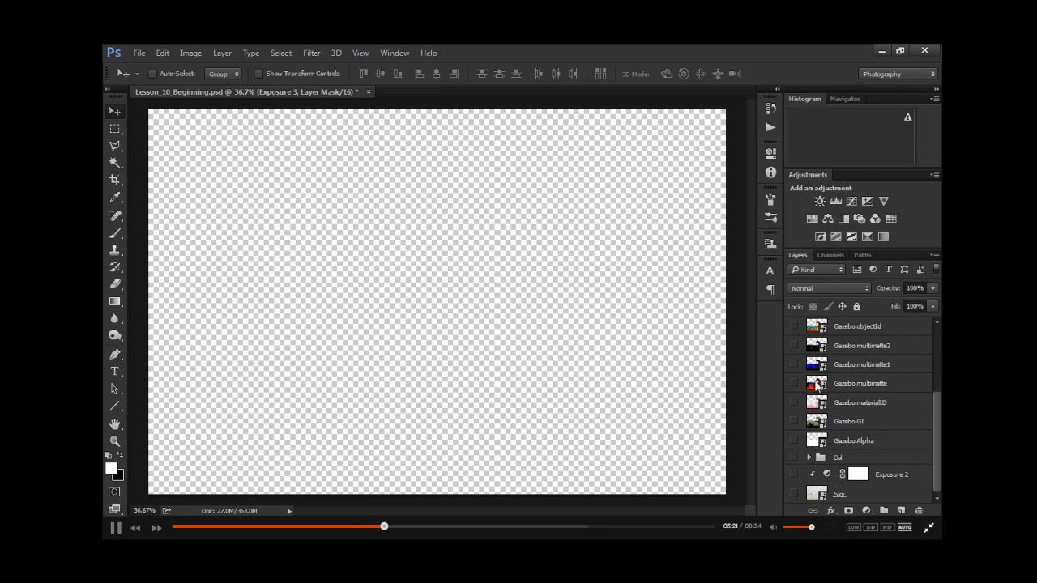
click(794, 457)
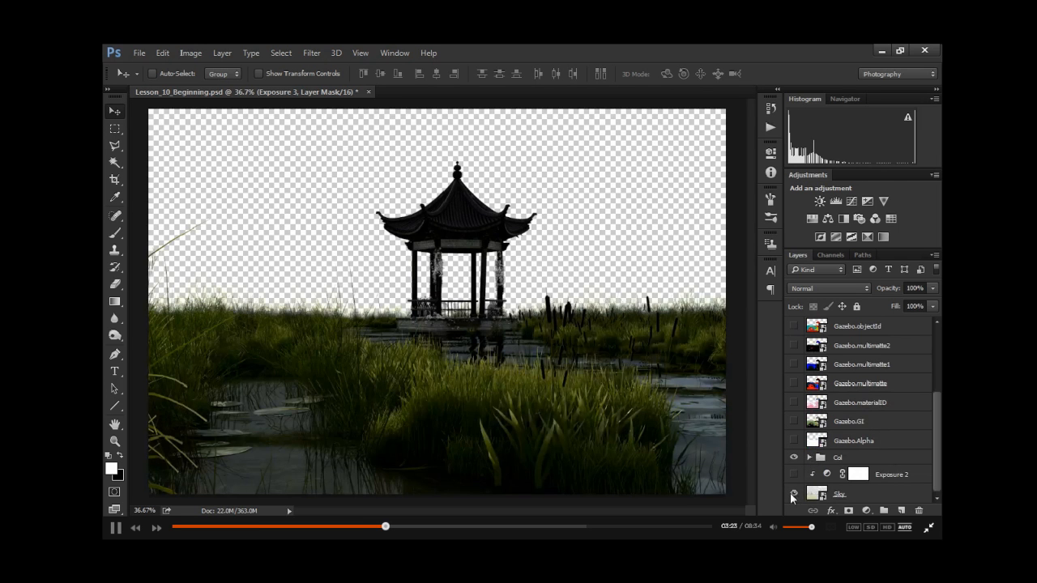
click(794, 494)
scroll(859, 389, up, 5)
key(Delete)
Step: Try adjusting the gamma correction of the Exposure 2 layer clipped to the Sky layer
scroll(870, 422, down, 3)
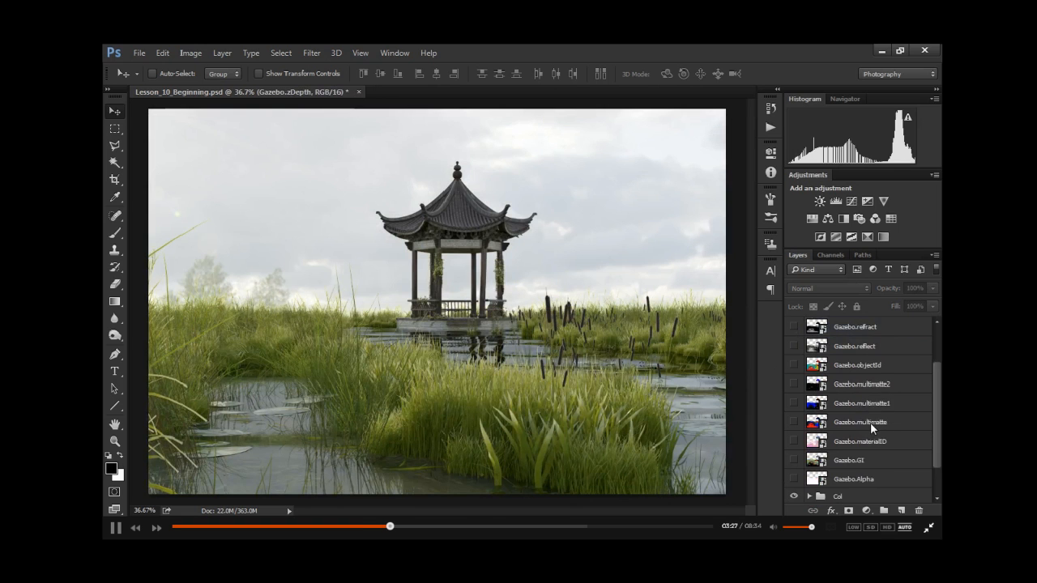
scroll(873, 486, down, 2)
click(879, 474)
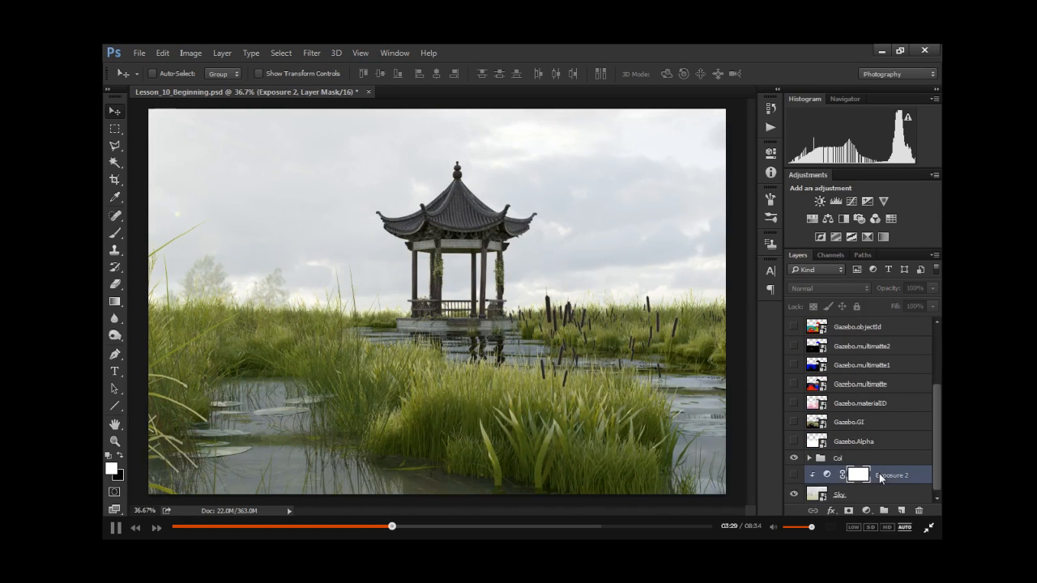
double_click(826, 474)
drag(708, 274, 718, 274)
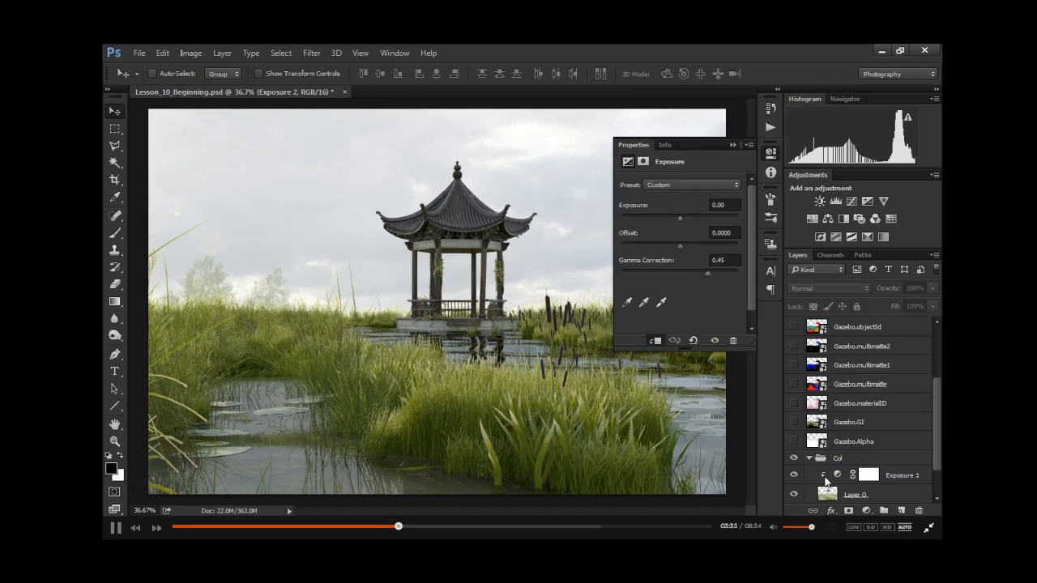
Step: Darken the beauty render by lowering the gamma correction of the Exposure 1 adjustment inside the Col group
click(898, 474)
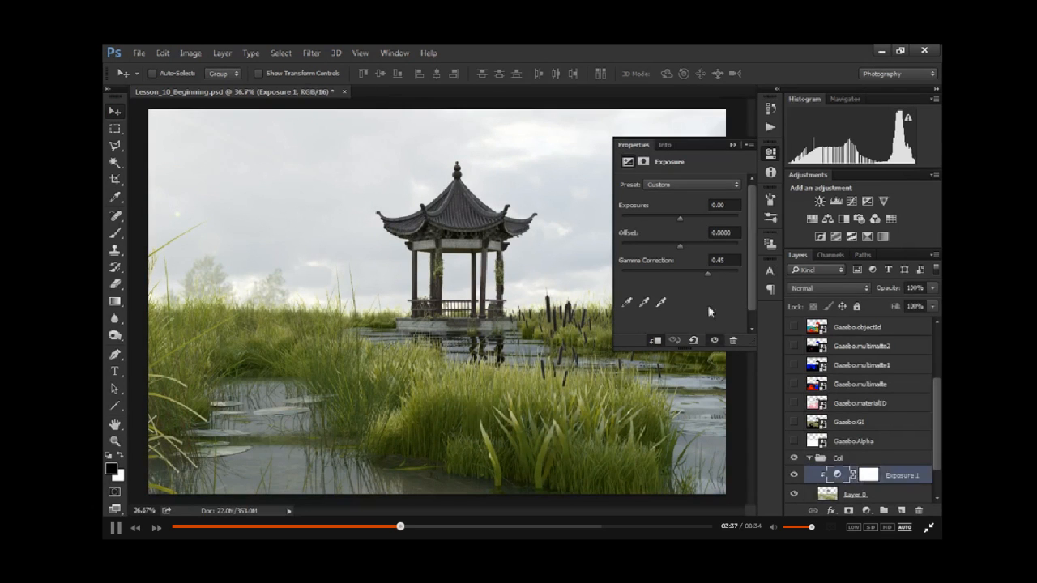
drag(711, 275, 715, 272)
click(731, 145)
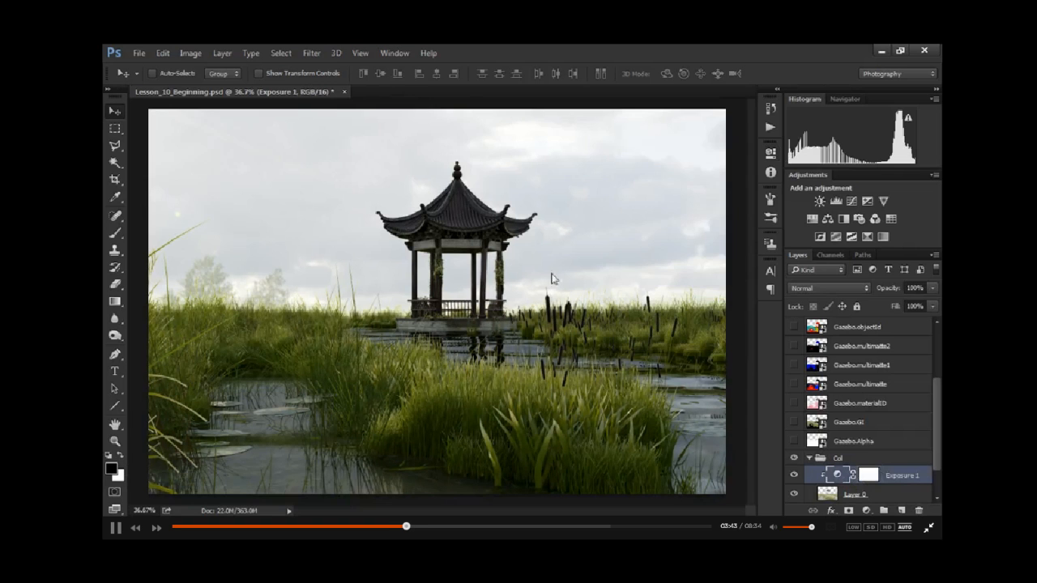
Step: Move the Gazebo.reflect layer directly above the Col group and place it in a new group
click(872, 405)
scroll(871, 404, up, 3)
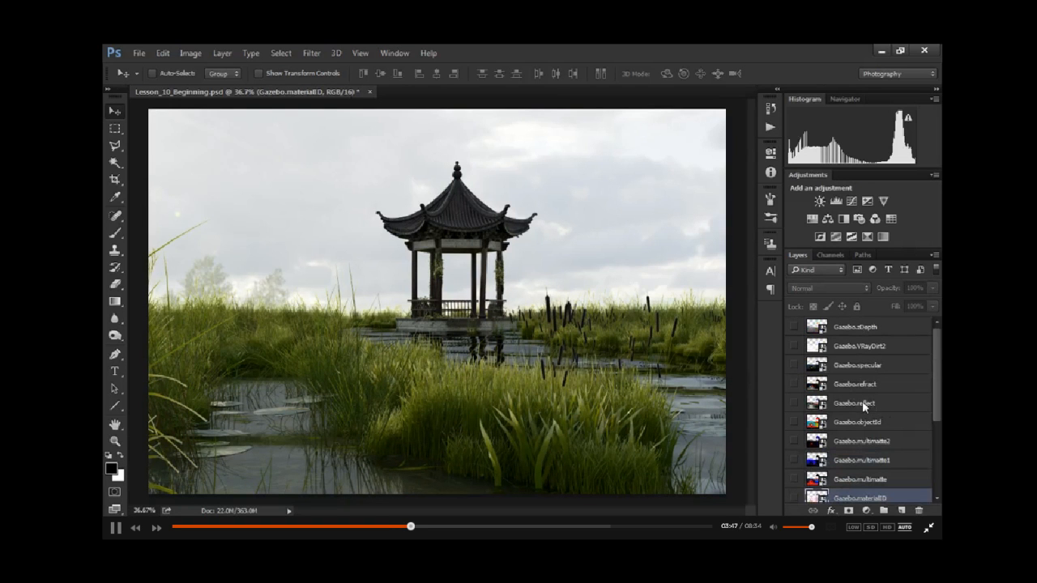
drag(863, 402, 896, 483)
scroll(895, 484, down, 3)
drag(881, 357, 870, 427)
key(ctrl+g)
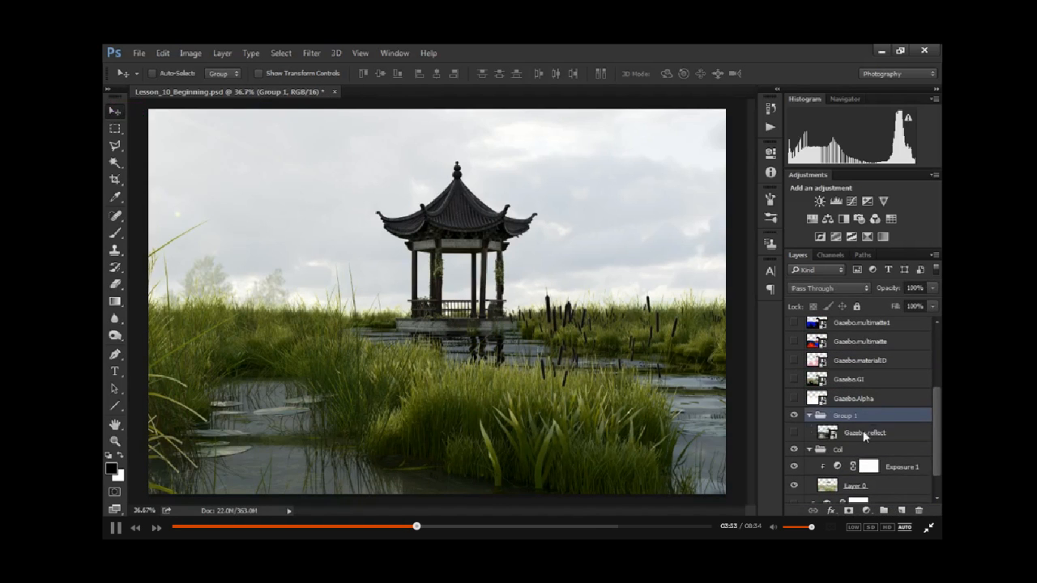
Step: Make the Gazebo.reflect layer visible and set its group's blending mode to Screen
click(794, 432)
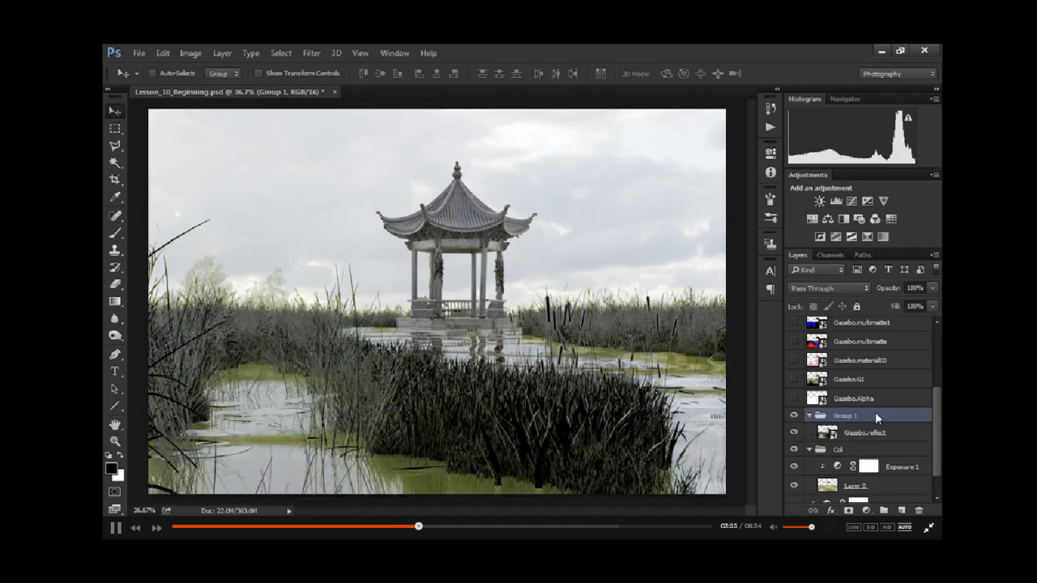
click(838, 289)
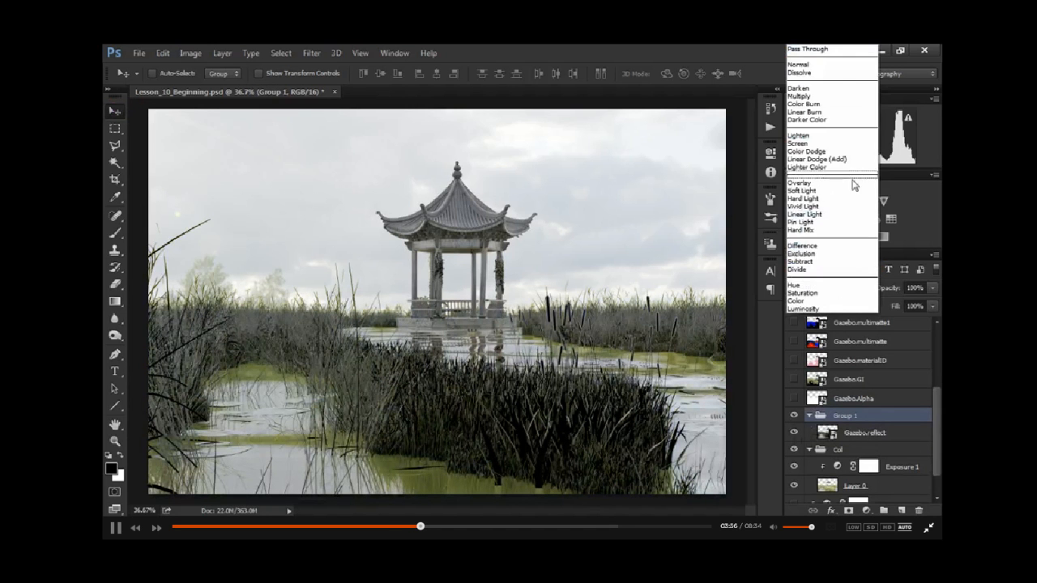
click(825, 143)
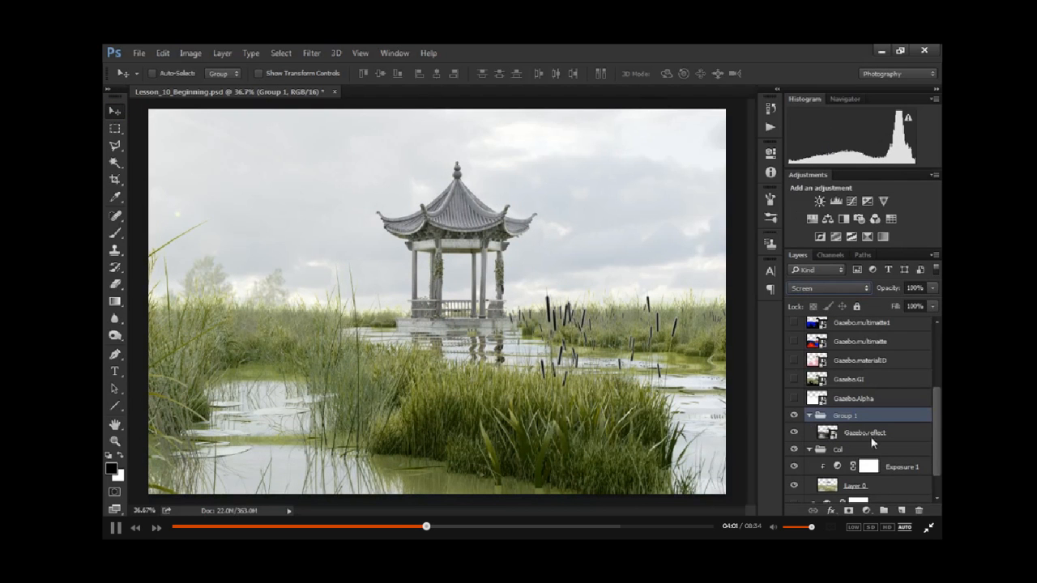
Step: Add an Exposure adjustment above Gazebo.reflect inside its group with gamma correction .454
click(867, 434)
click(866, 511)
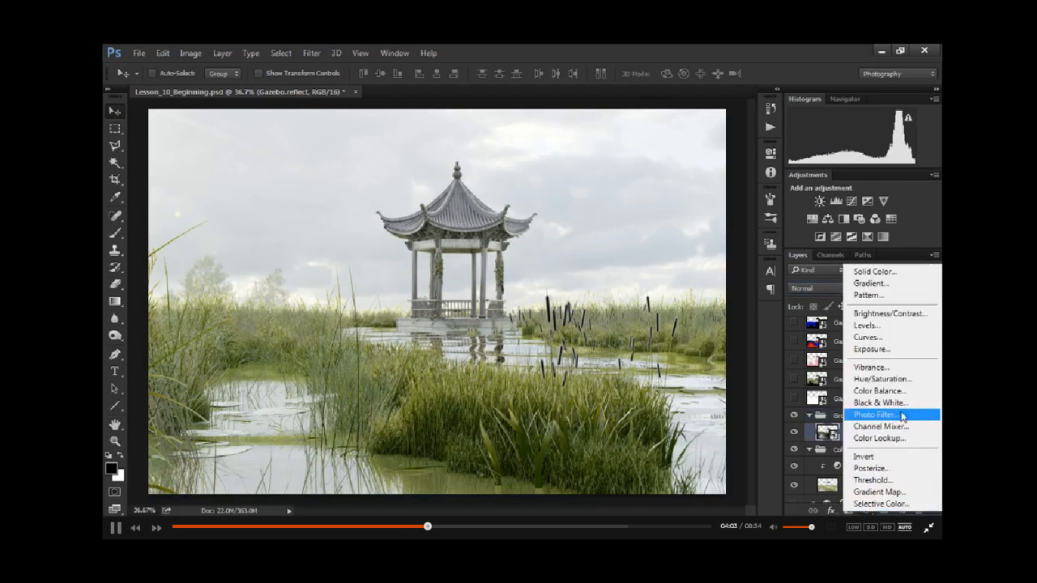
click(872, 349)
click(640, 266)
text(.454)
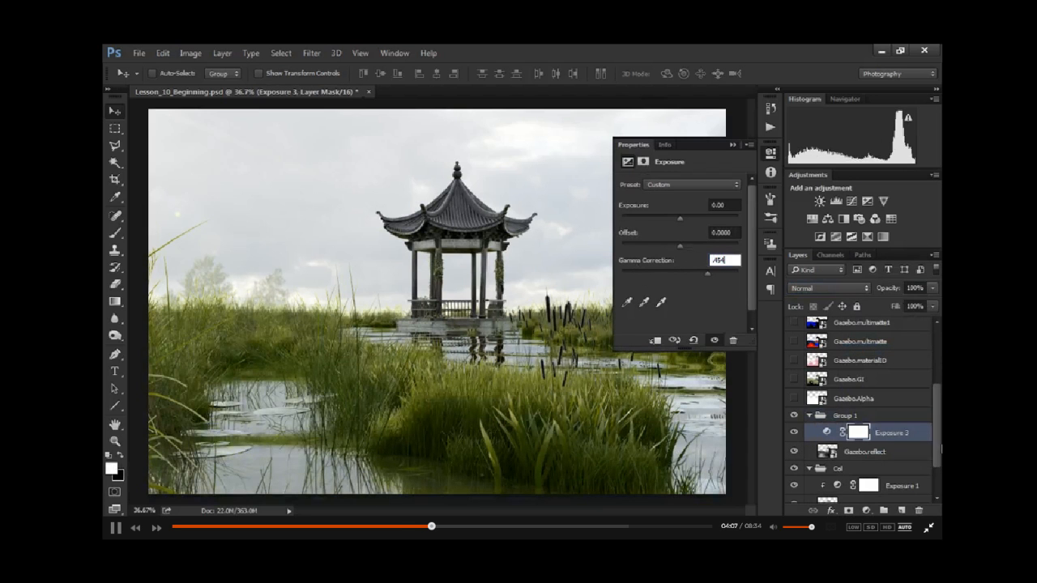
Step: Lower the opacity of Group 1 to 75%
key(Return)
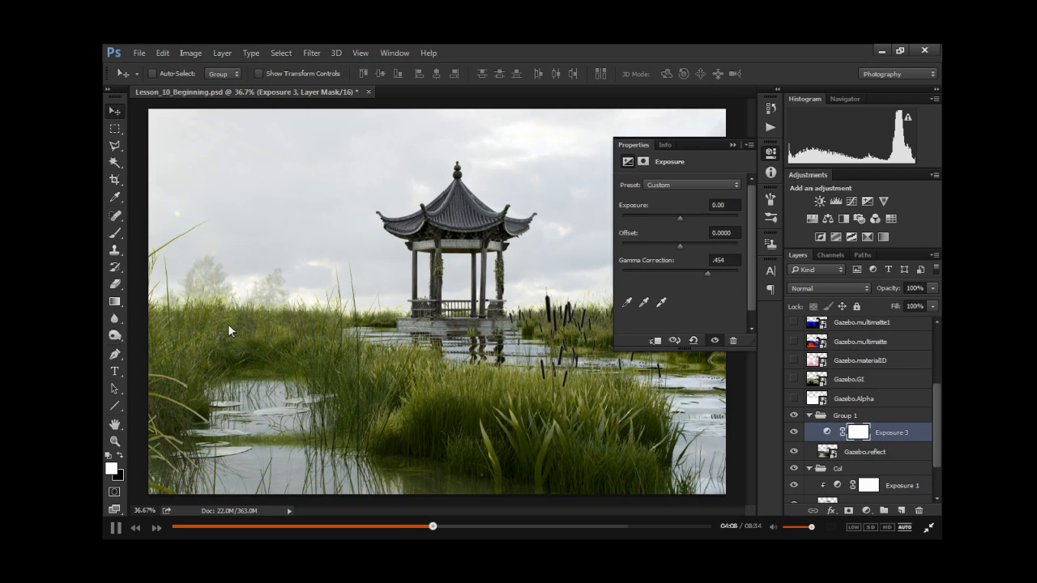
click(732, 145)
click(933, 288)
mouse_move(927, 304)
mouse_down()
mouse_move(881, 305)
mouse_move(913, 303)
mouse_up()
click(920, 415)
click(933, 288)
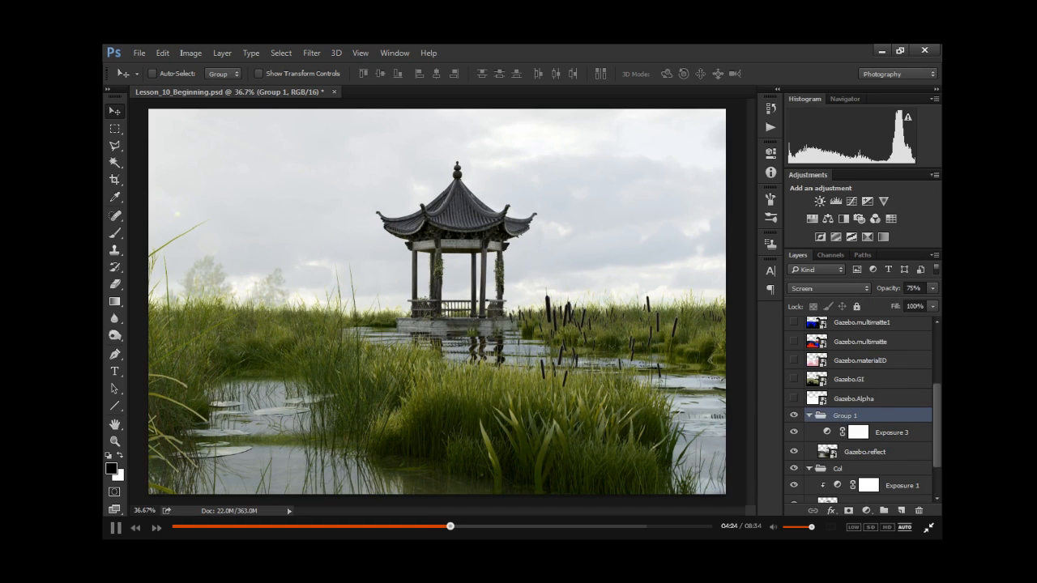
Step: Add a layer mask to Group 1 and fill it with black
click(848, 510)
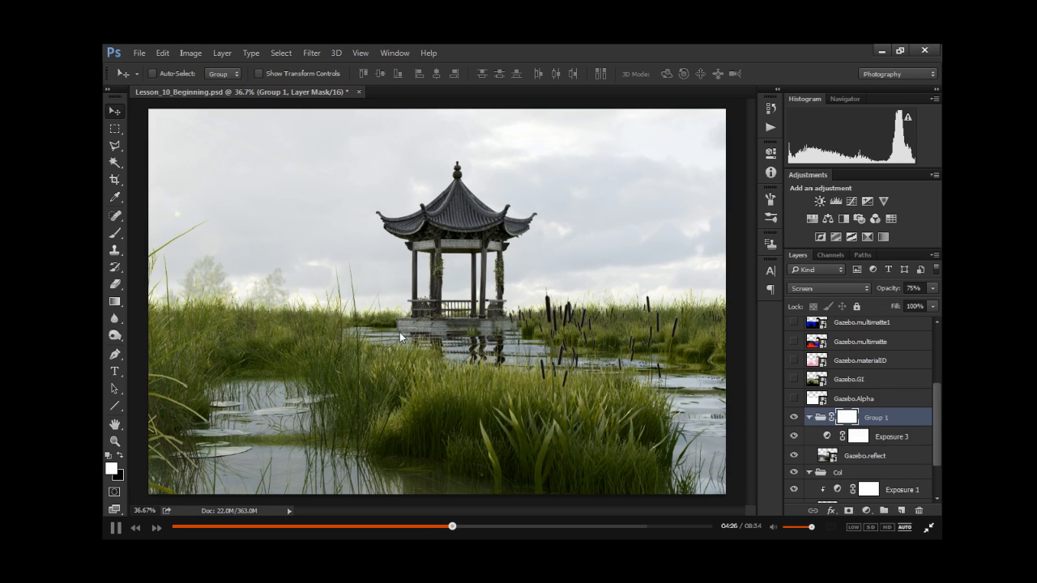
key(shift+BackSpace)
key(Return)
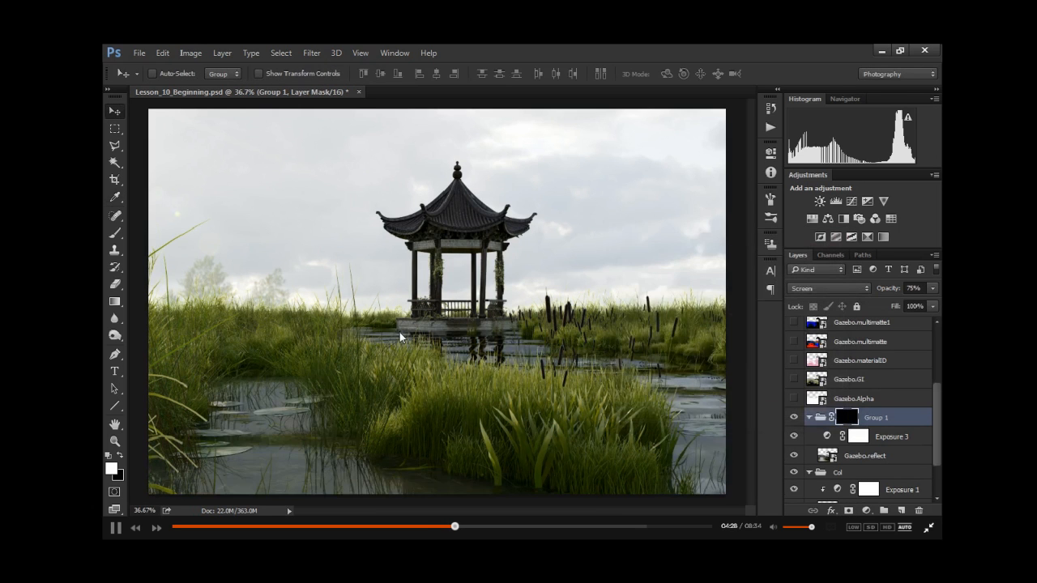
Step: Brush white on the Group 1 mask to reveal reflections over the far grass and the gazebo roof
key(b)
alt+scroll(400, 336, up, 5)
drag(438, 329, 655, 329)
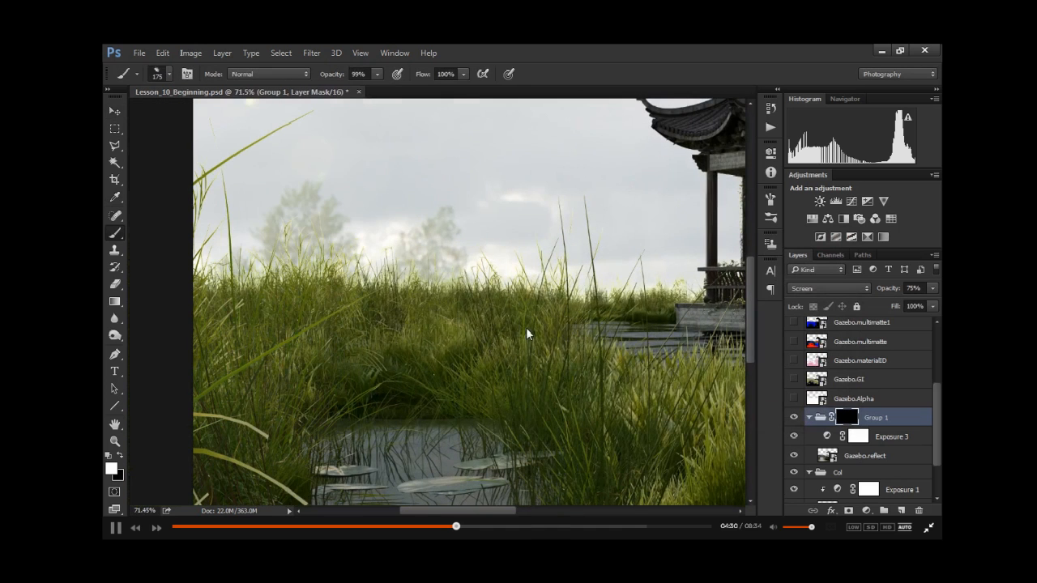
mouse_move(484, 316)
mouse_down()
mouse_move(369, 323)
mouse_move(222, 299)
mouse_move(185, 497)
mouse_up()
mouse_move(536, 353)
mouse_down()
mouse_move(373, 389)
mouse_move(159, 467)
mouse_up()
drag(444, 165, 326, 217)
drag(385, 169, 557, 228)
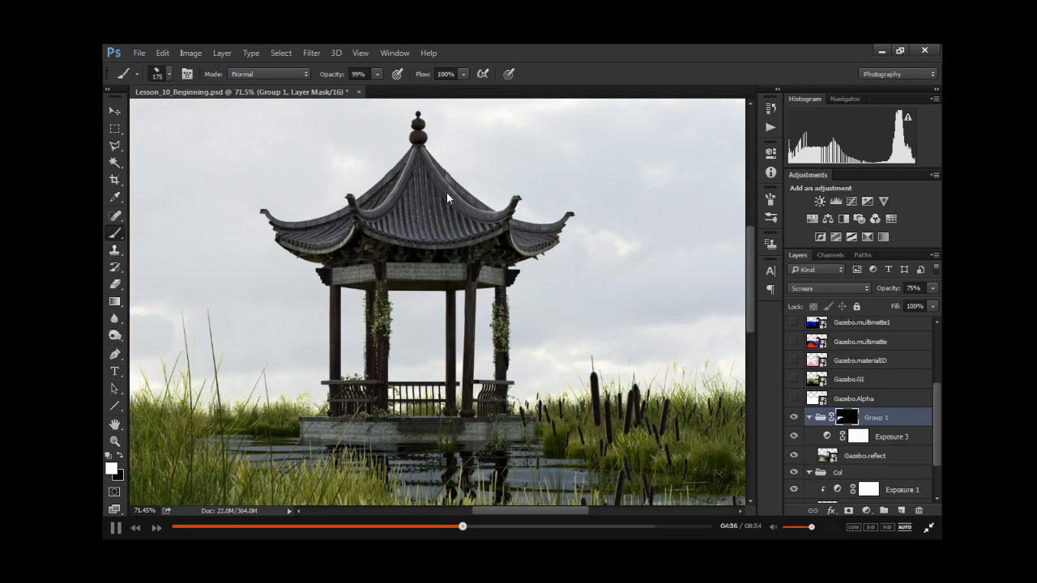
Step: Continue painting the Group 1 mask white around the gazebo's posts, its base and the nearby cattails
drag(403, 249, 381, 349)
drag(603, 324, 511, 224)
mouse_move(444, 311)
mouse_down()
mouse_move(557, 284)
mouse_move(725, 315)
mouse_move(512, 311)
mouse_up()
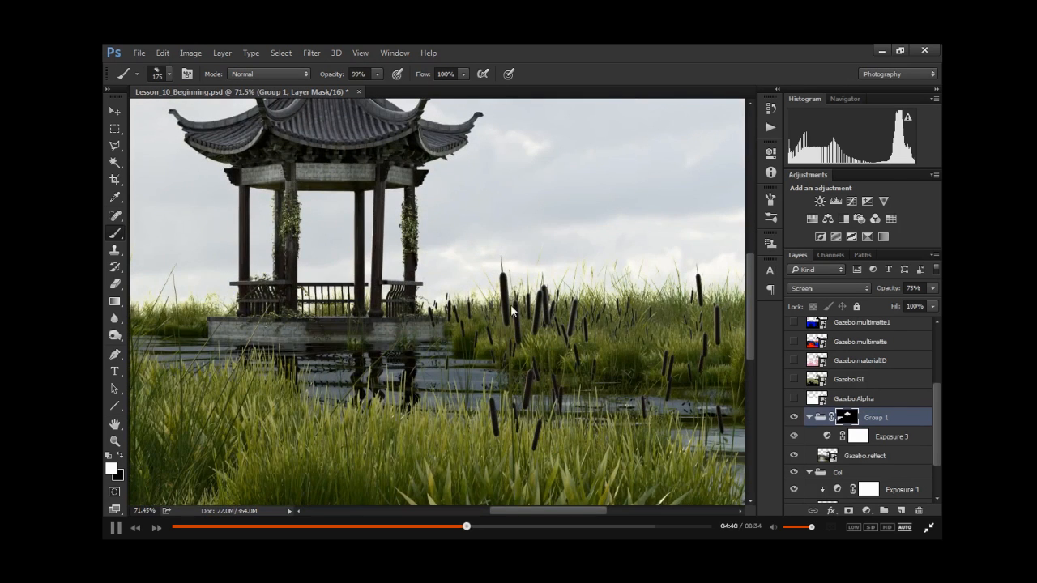
alt+scroll(607, 308, down, 2)
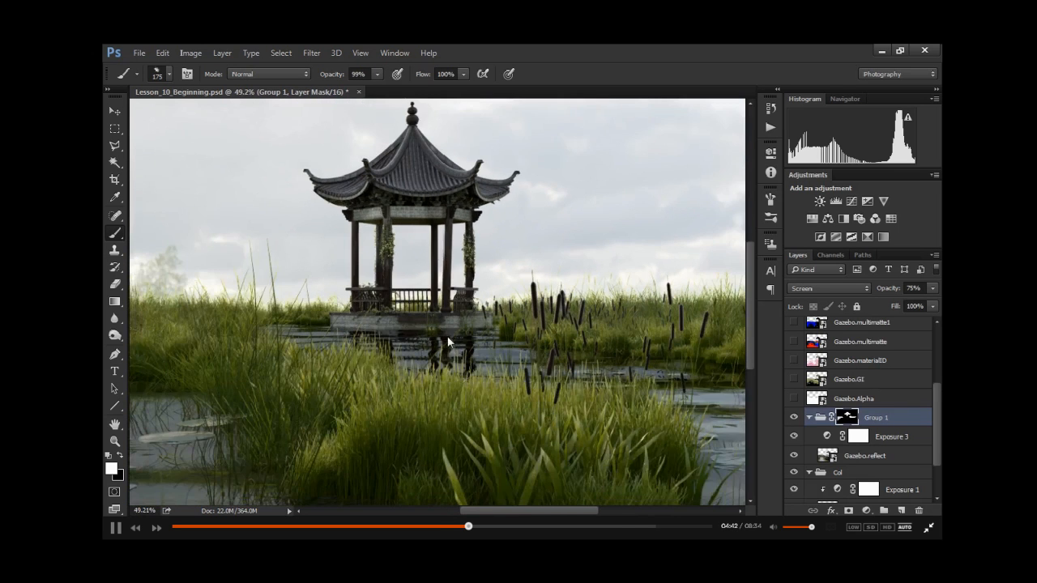
drag(448, 336, 557, 239)
mouse_move(518, 355)
mouse_down()
mouse_move(443, 355)
mouse_move(613, 376)
mouse_up()
Step: Paint the Group 1 mask white over the lily pad pond in the left foreground
click(114, 180)
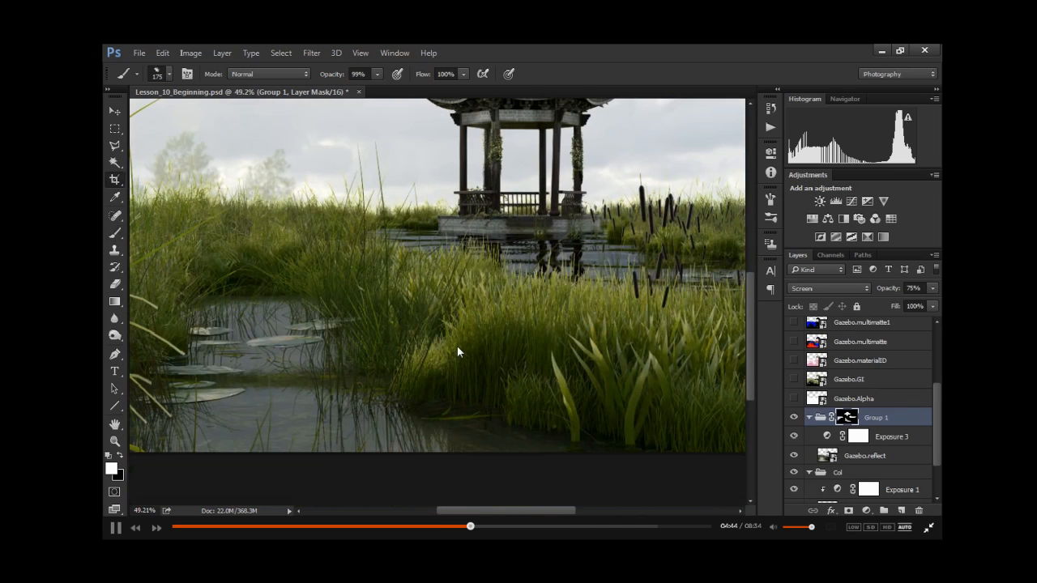
drag(269, 316, 381, 374)
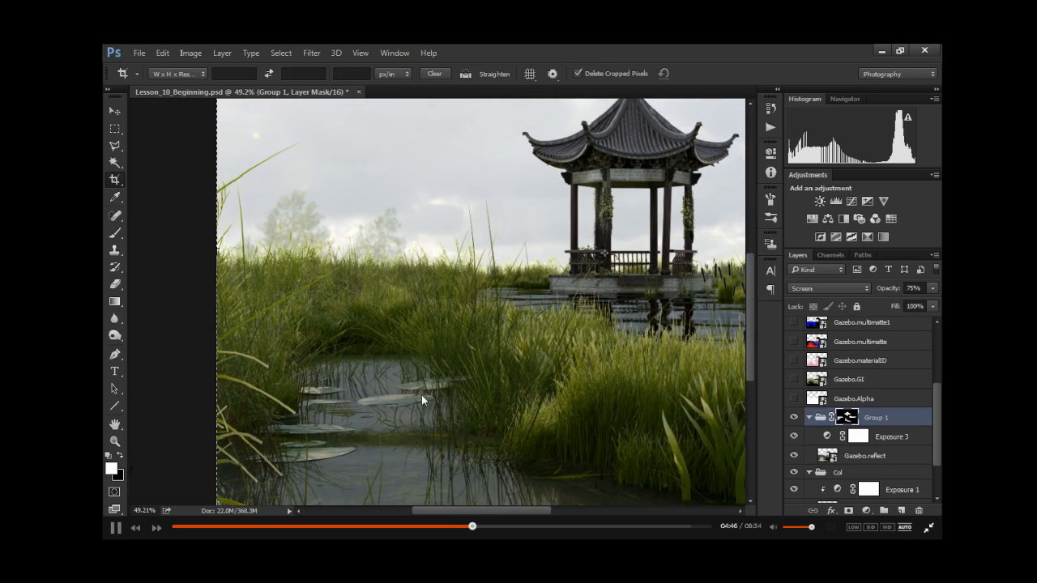
key(b)
mouse_move(293, 458)
mouse_down()
mouse_move(301, 371)
mouse_move(383, 405)
mouse_move(438, 384)
mouse_move(394, 440)
mouse_move(304, 496)
mouse_move(526, 415)
mouse_up()
drag(457, 397, 408, 341)
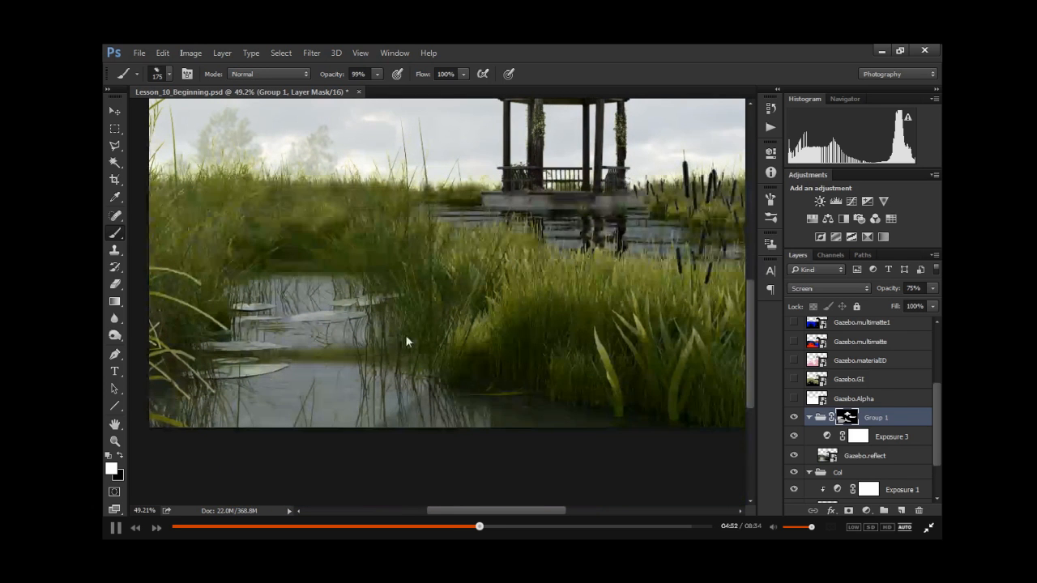
Step: Choose a soft round brush and refine the foreground water on the Group 1 mask with white and black strokes
right_click(456, 393)
scroll(606, 347, up, 1)
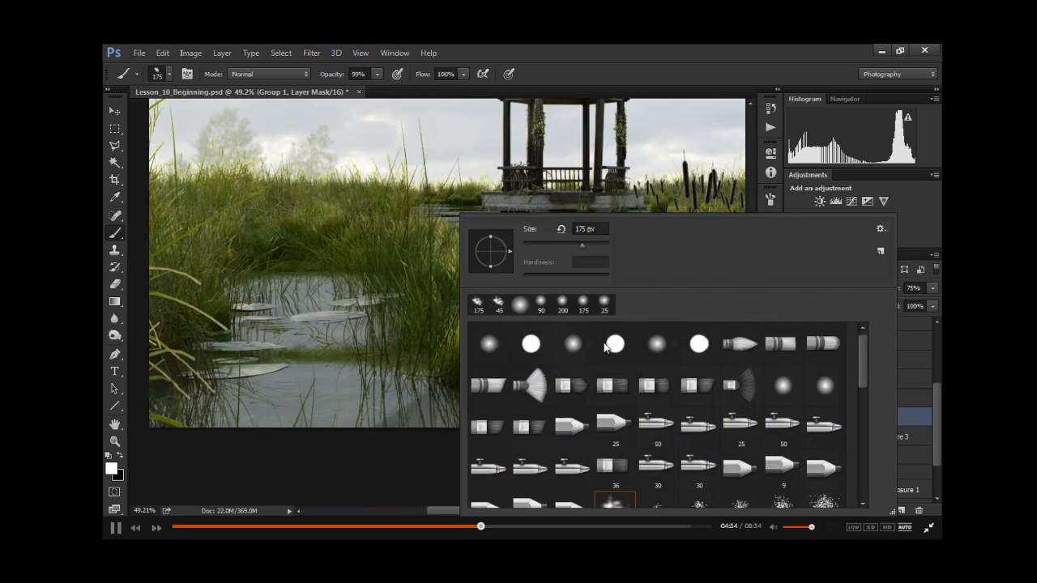
click(568, 346)
drag(428, 384, 369, 405)
mouse_move(444, 354)
mouse_down()
mouse_move(372, 429)
mouse_move(307, 434)
mouse_up()
key(x)
mouse_move(487, 415)
mouse_down()
mouse_move(404, 419)
mouse_move(341, 451)
mouse_up()
alt+scroll(213, 466, down, 4)
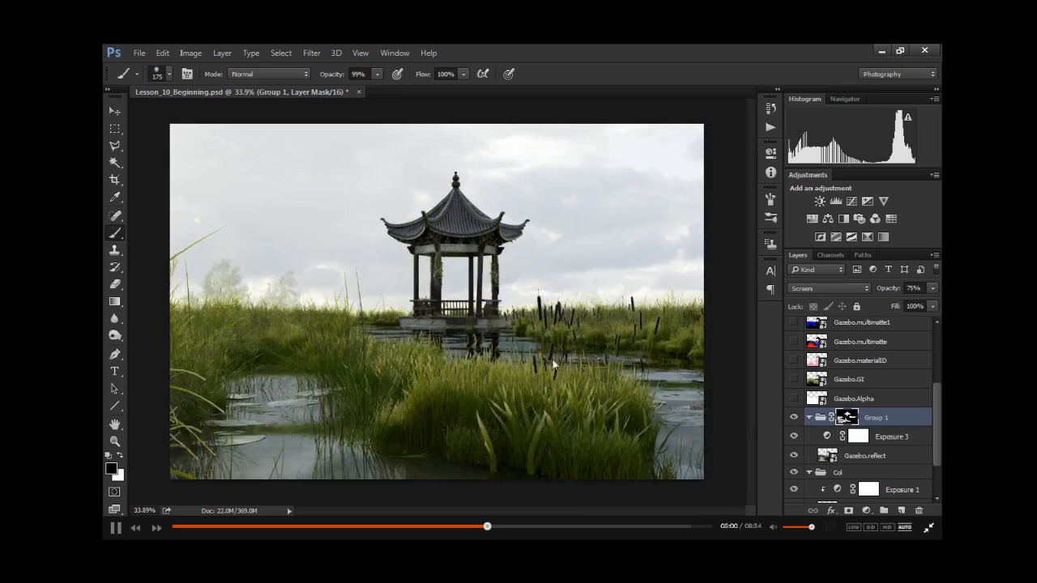
Step: Load the outline of Layer 0 as a selection and turn it into a layer mask on Layer 0
alt+scroll(367, 325, up, 4)
drag(376, 401, 385, 300)
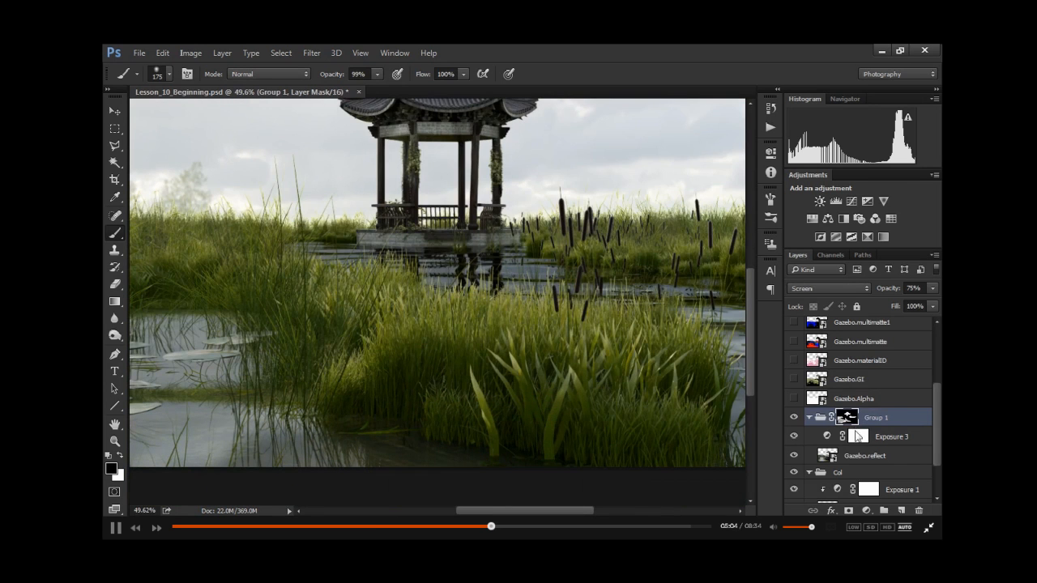
scroll(870, 456, down, 3)
alt+scroll(258, 244, up, 1)
drag(236, 253, 433, 373)
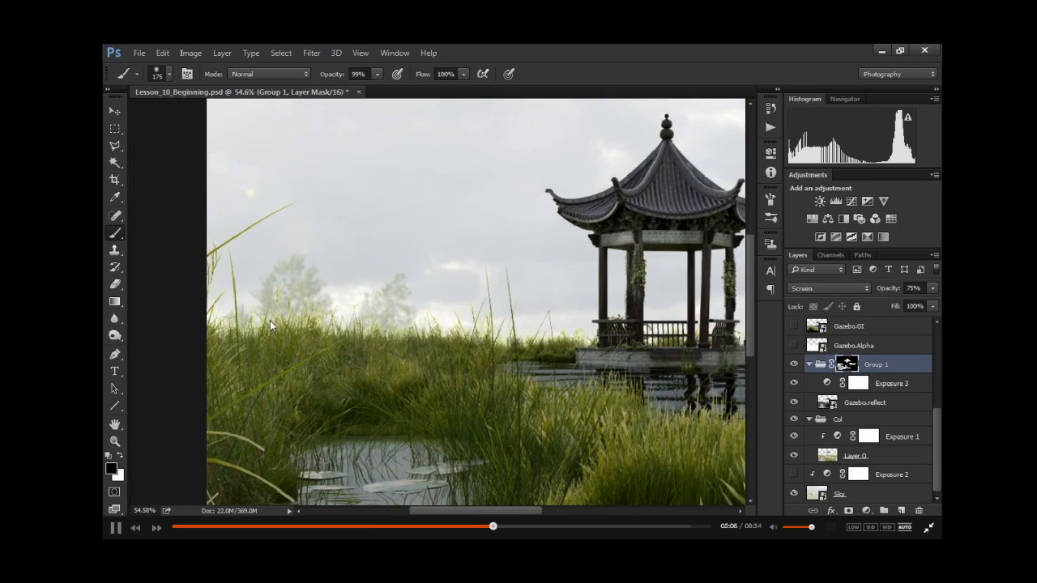
drag(570, 357, 473, 286)
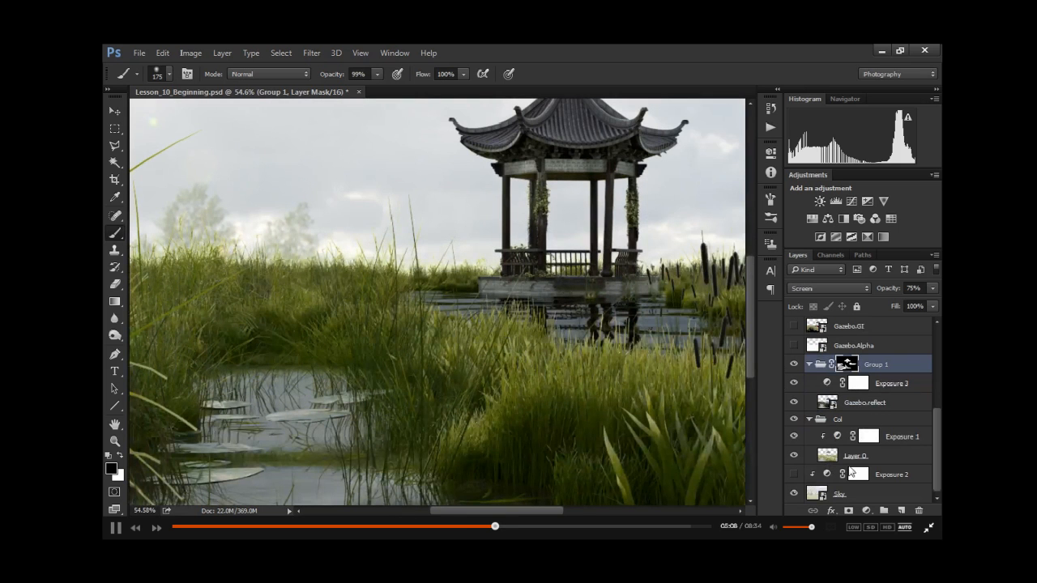
ctrl+click(826, 456)
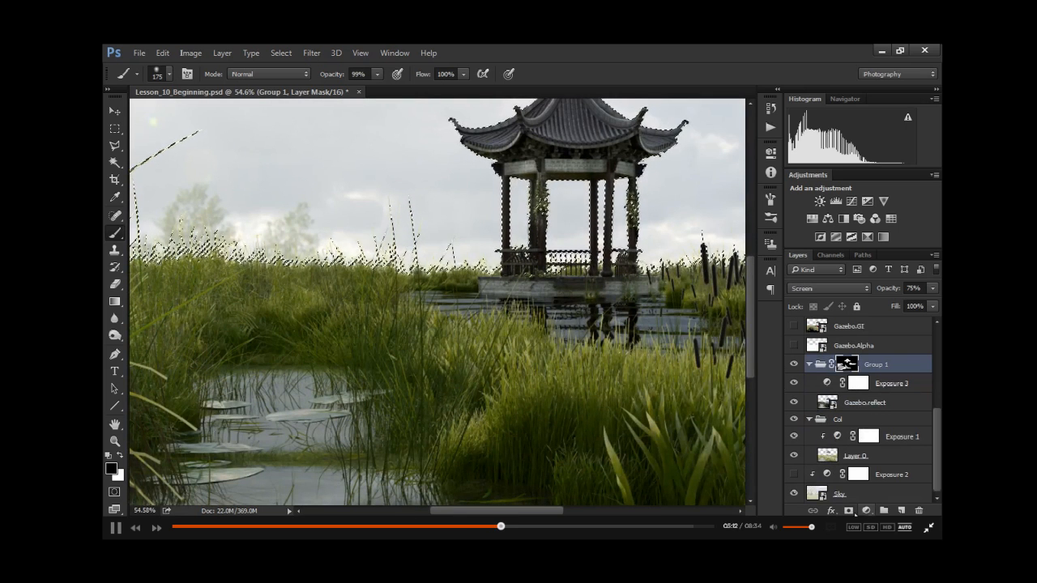
click(848, 510)
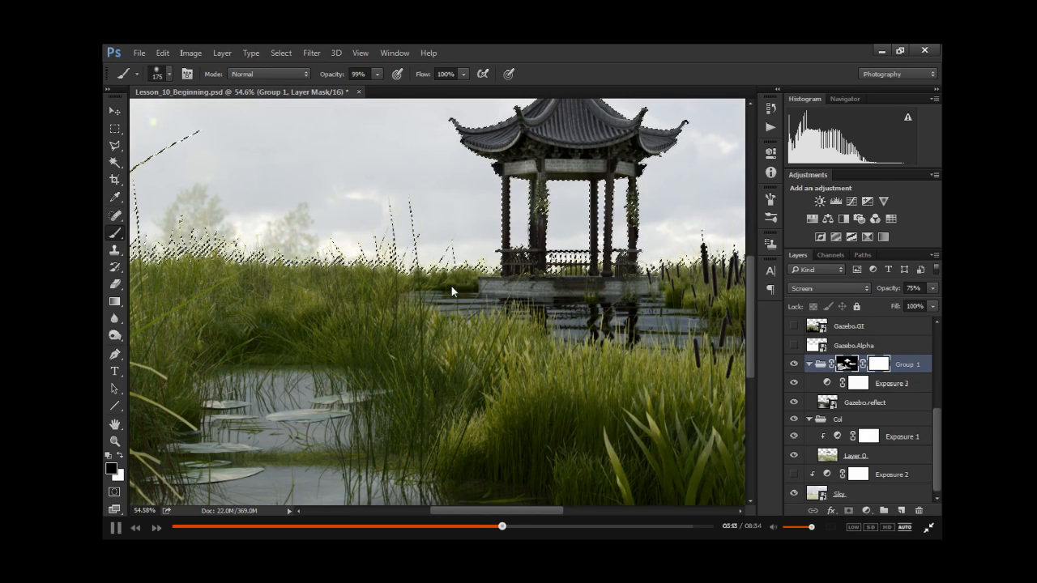
key(ctrl+z)
click(843, 455)
click(848, 511)
key(ctrl+0)
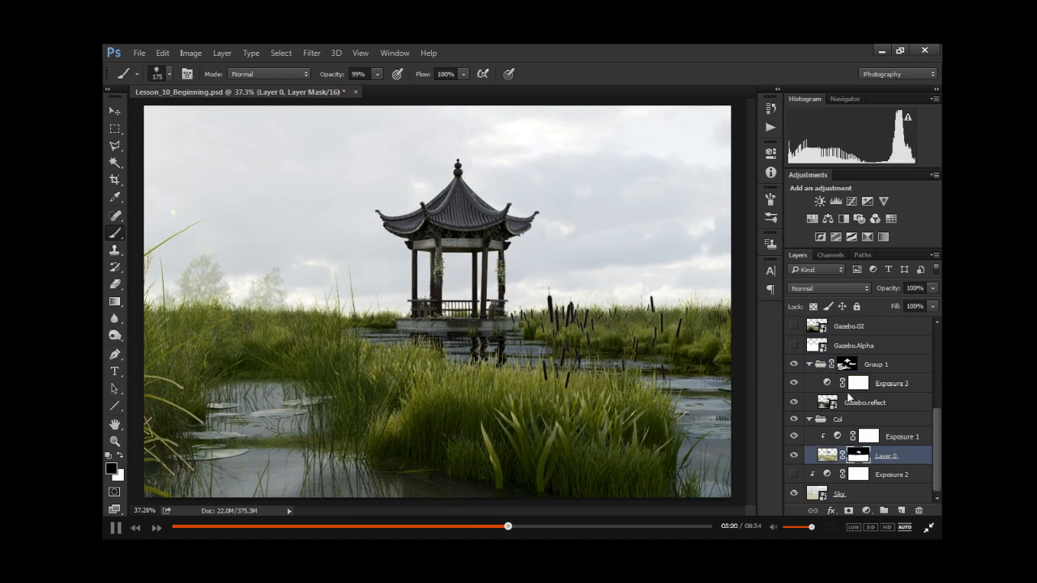
Step: Collapse Group 1, make Gazebo.refract visible and move it directly above Group 1
click(809, 365)
scroll(835, 344, up, 3)
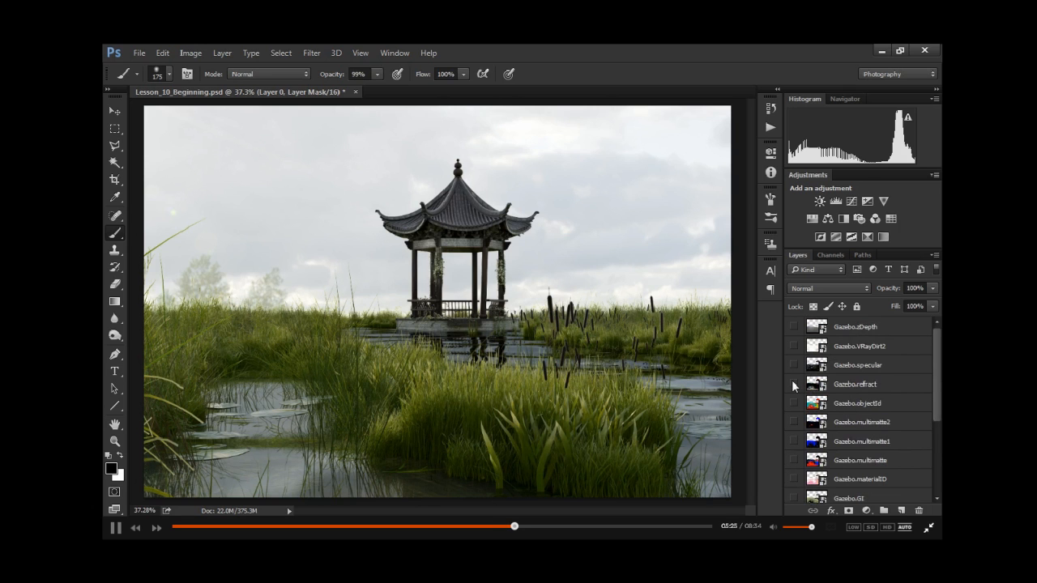
click(794, 384)
drag(860, 383, 884, 425)
scroll(884, 425, down, 2)
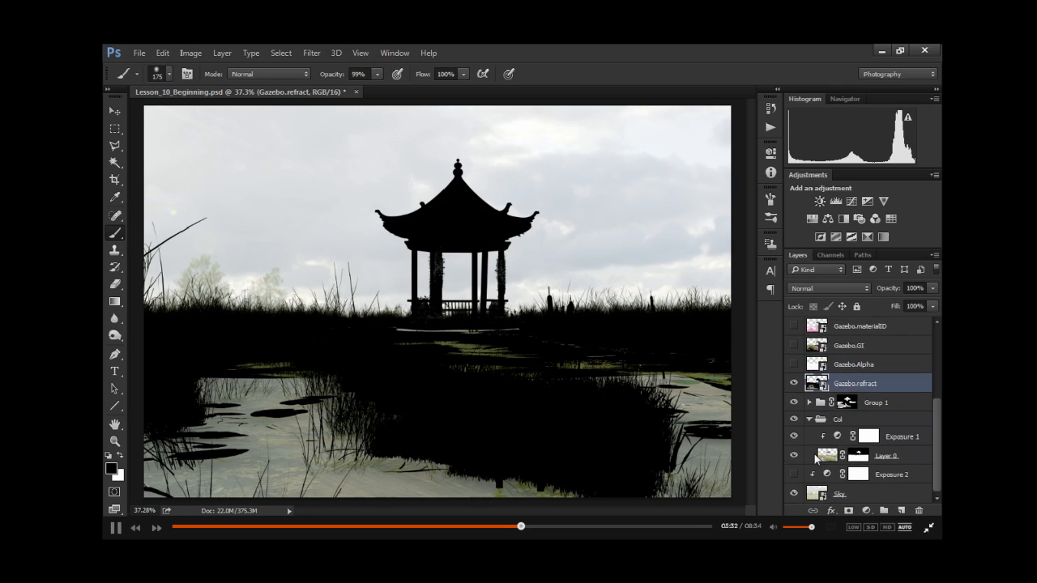
Step: Group the Sky layer with Exposure 2 and name the group Sky
click(884, 494)
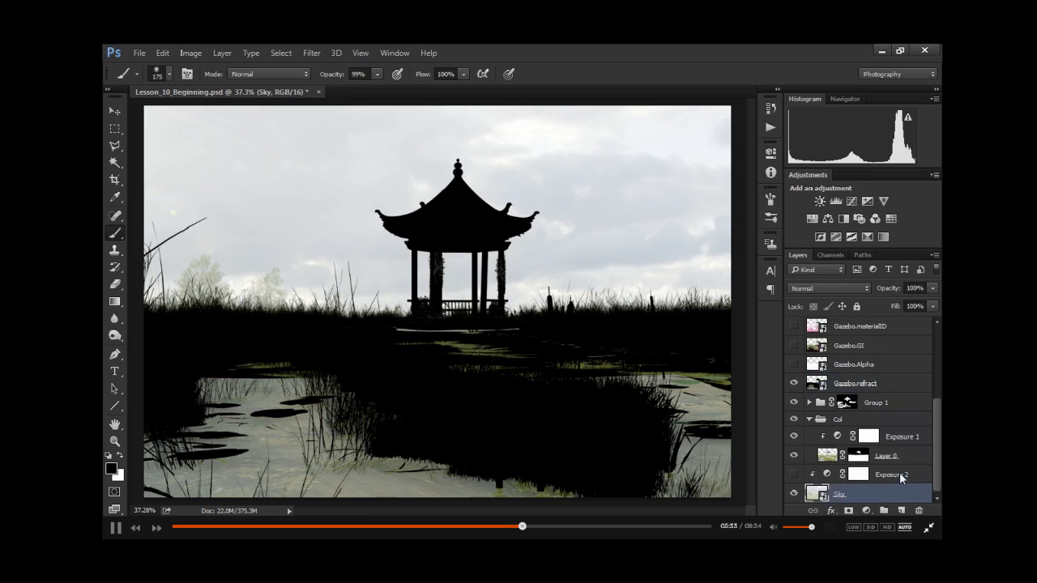
shift+click(896, 475)
key(ctrl+g)
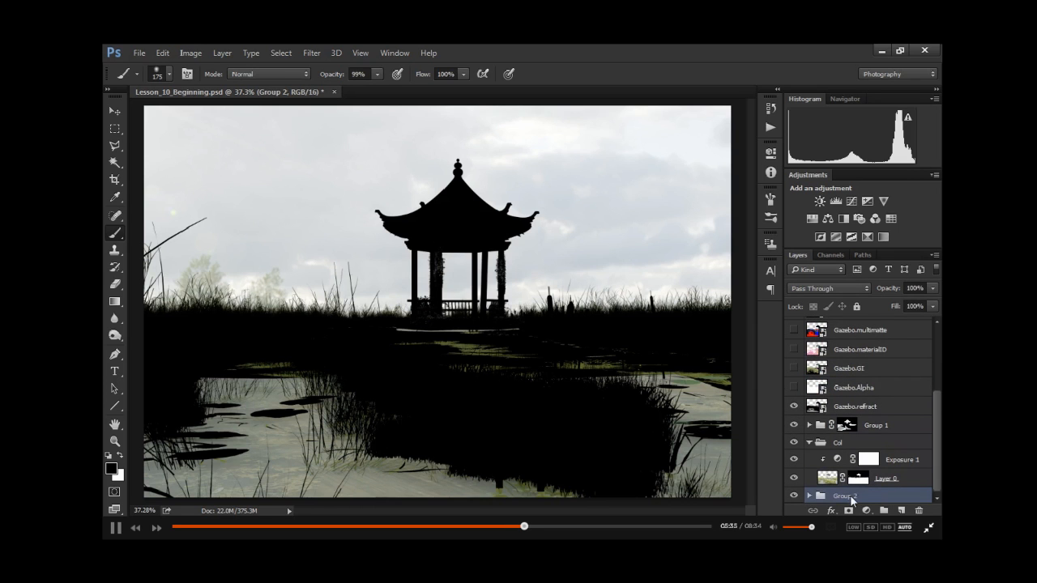
double_click(845, 496)
text(Sk)
key(Return)
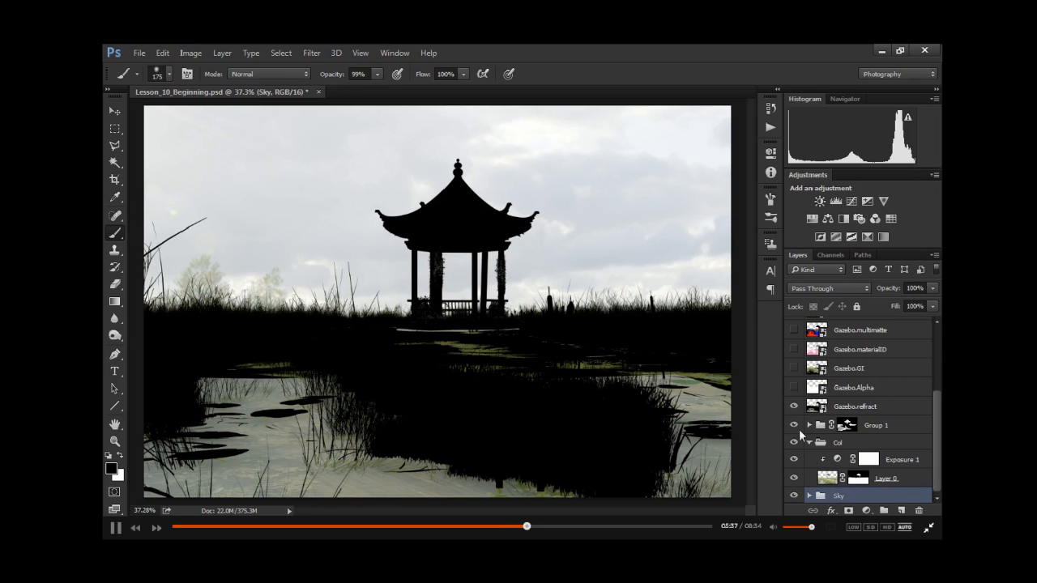
Step: Collapse the Col group and color-label the Sky group gray and the Col group violet
click(809, 442)
right_click(843, 496)
click(850, 486)
right_click(854, 482)
click(875, 459)
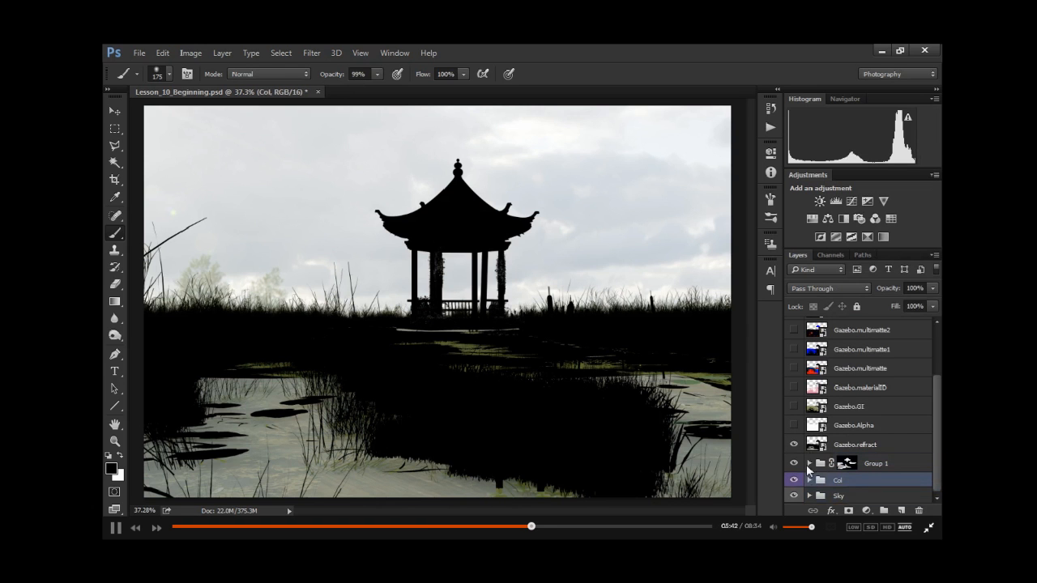
Step: Rename Group 1 as Reflect
click(892, 465)
double_click(892, 467)
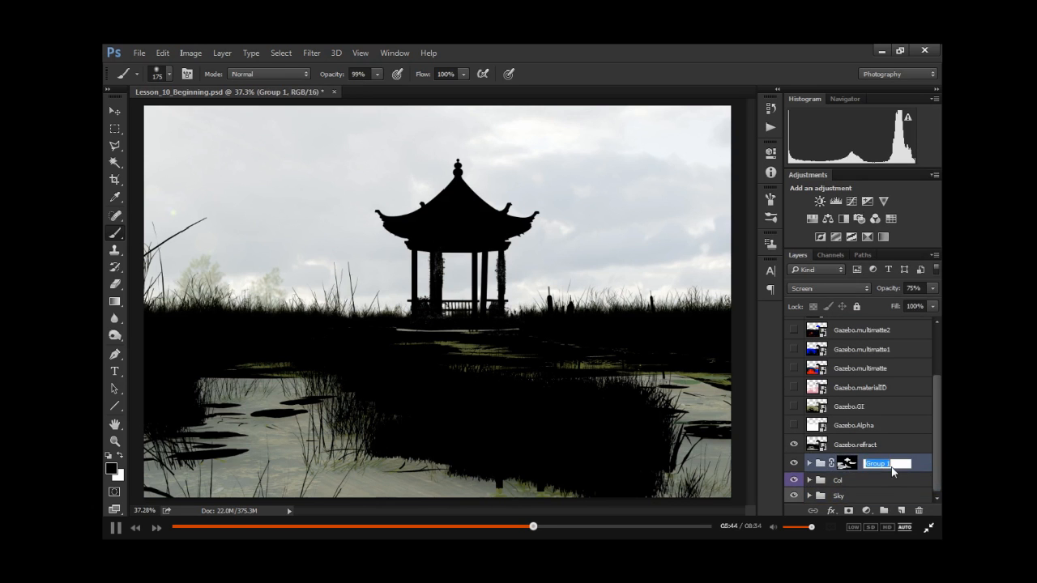
text(Reflect)
key(Return)
Step: Place Gazebo.refract in a new group named Refract
click(861, 445)
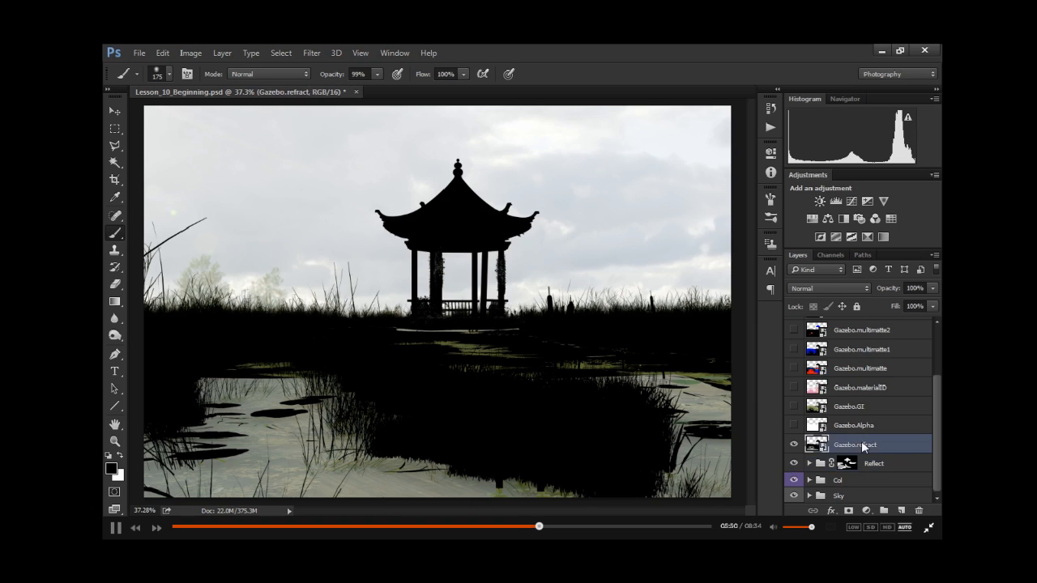
key(ctrl+g)
double_click(858, 444)
text(R)
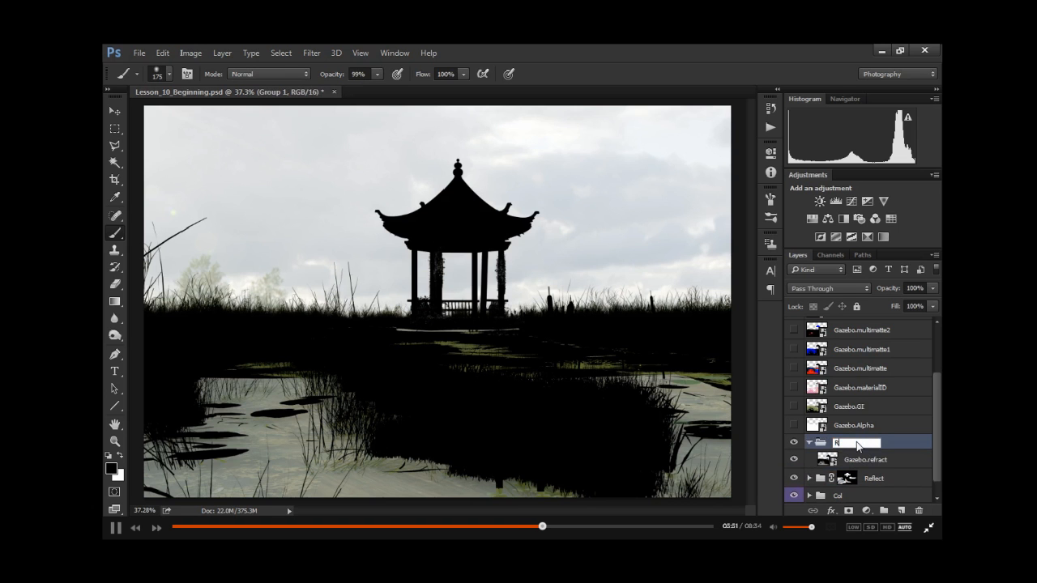
text(efract)
key(Return)
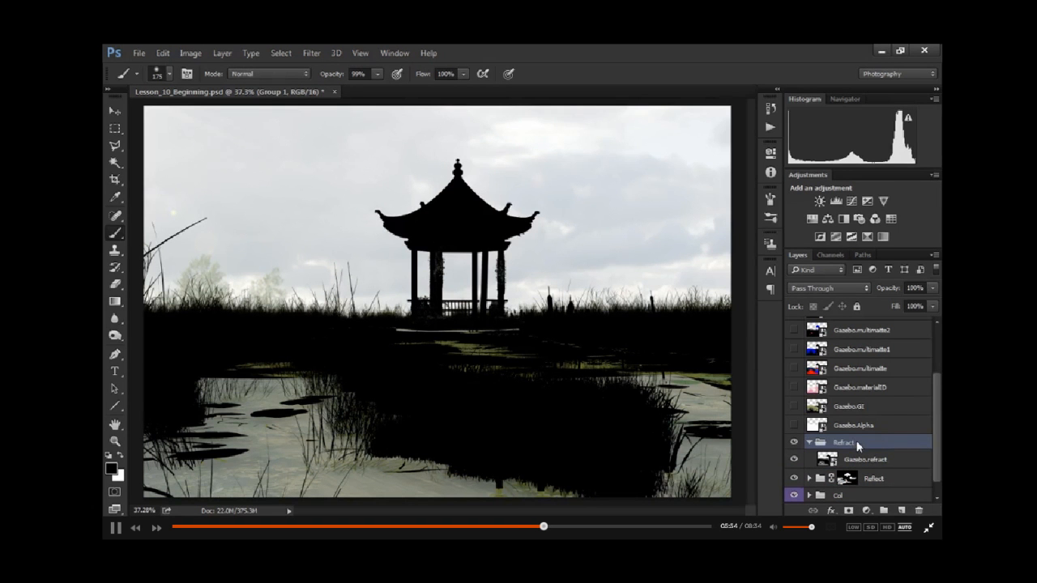
Step: Add an Exposure adjustment clipped to Gazebo.refract and try to set its gamma correction to .454
click(859, 462)
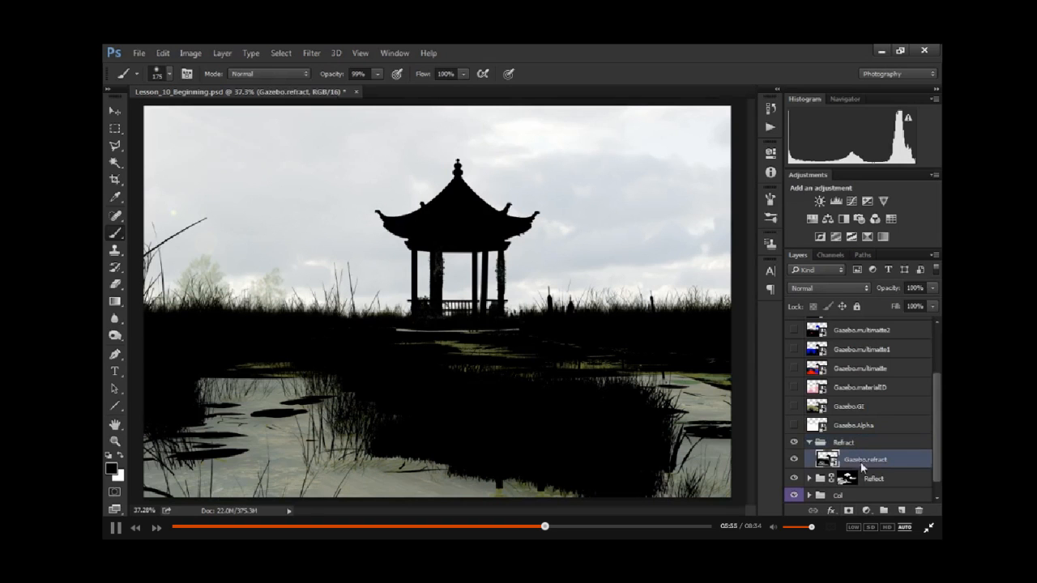
click(867, 512)
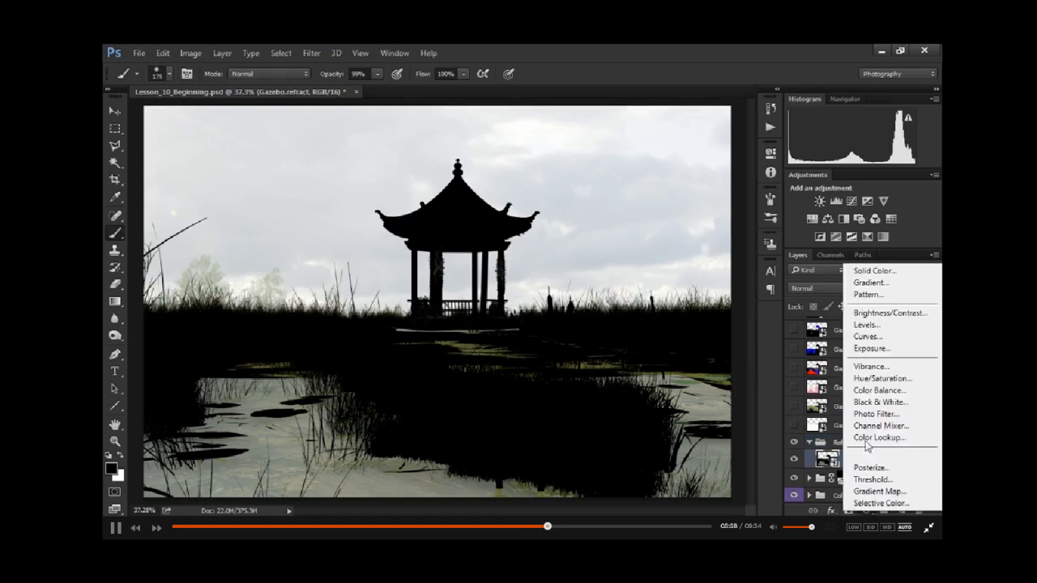
click(859, 349)
double_click(734, 261)
text(.454)
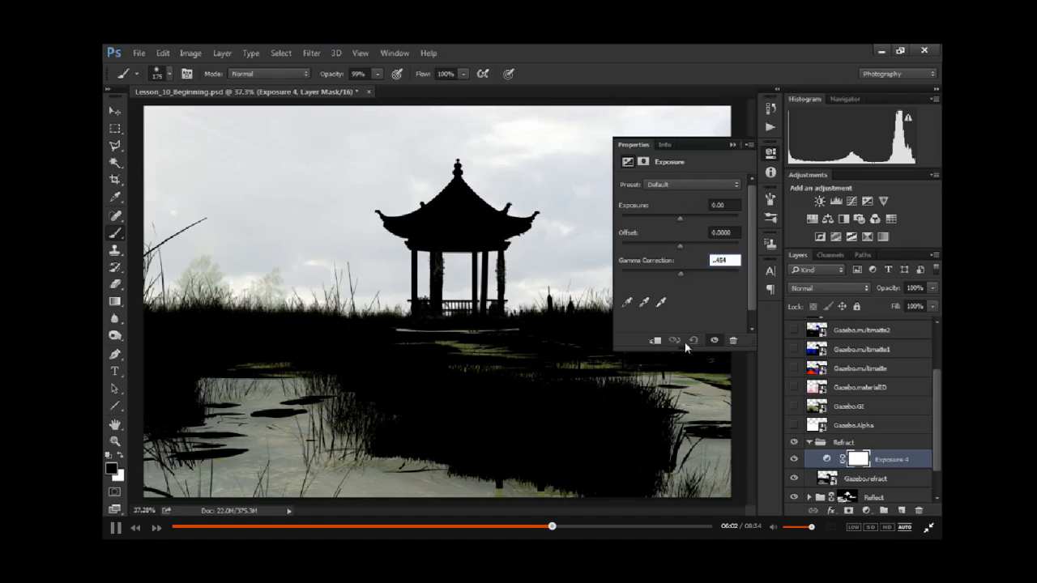
click(654, 341)
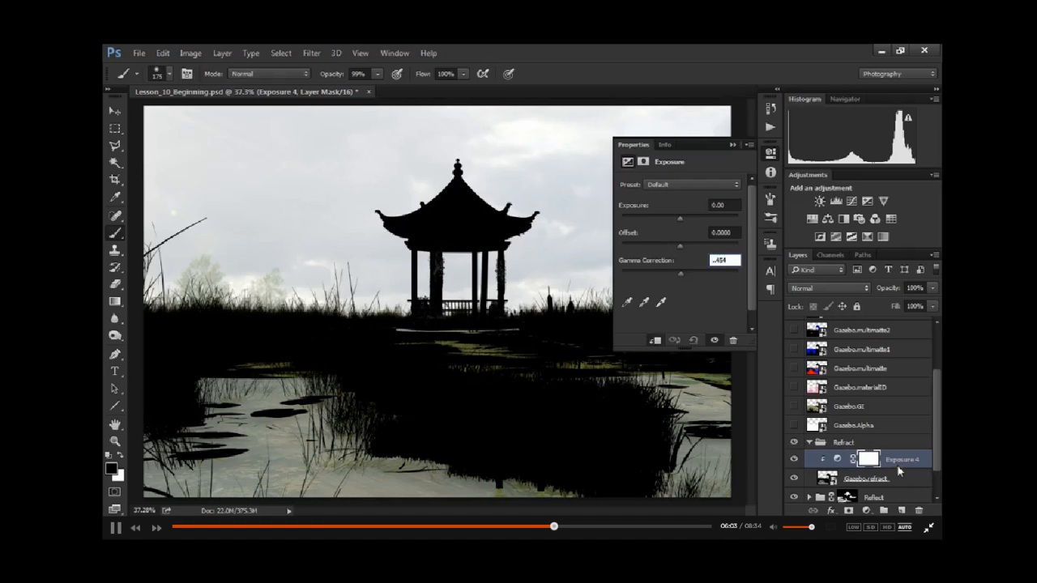
Step: Hide the Refract group and make it the active layer group
click(794, 442)
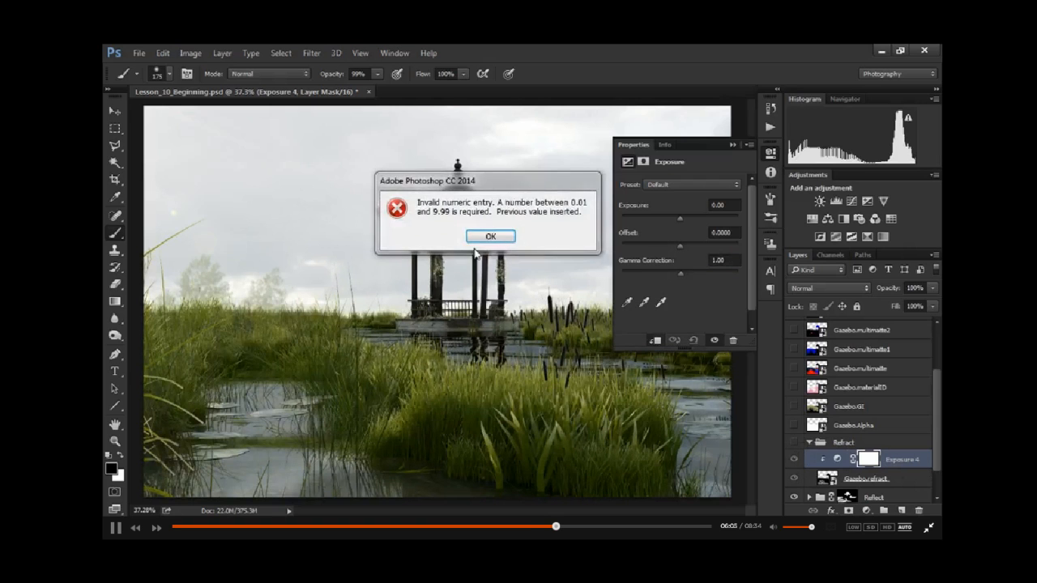
click(489, 237)
click(873, 444)
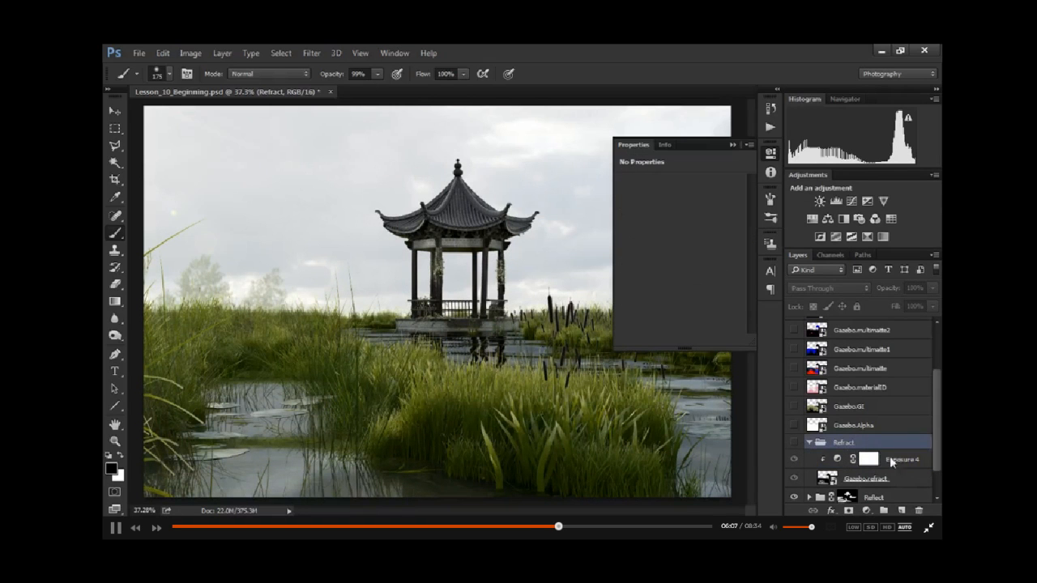
Step: Set the gamma correction of the Exposure adjustment clipped to Gazebo.refract to .454
click(838, 460)
click(722, 261)
text(.454)
key(Return)
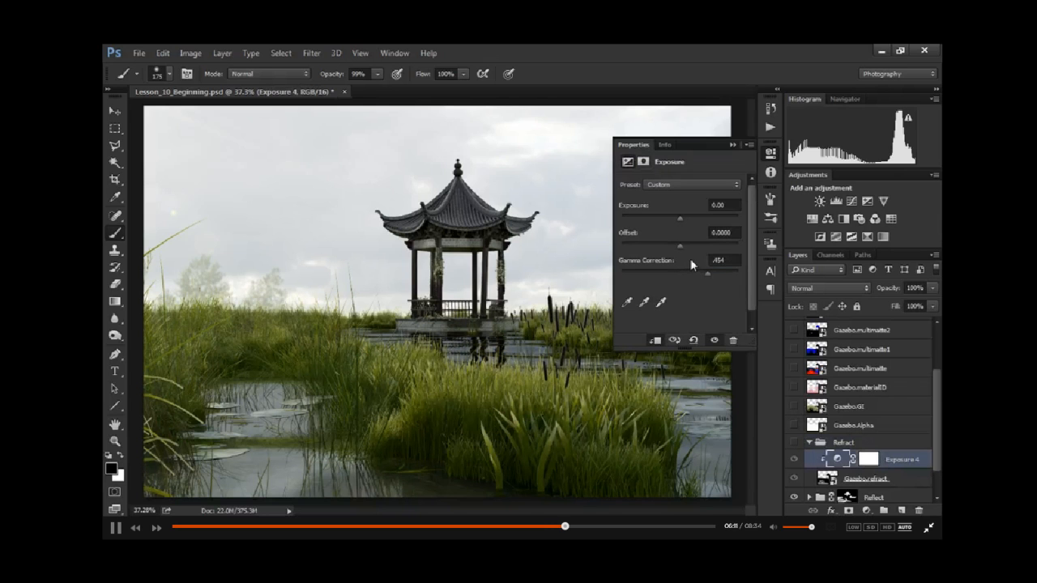
Step: Show the Refract group and set its blend mode to Screen after trying Overlay
click(794, 443)
click(859, 444)
click(839, 292)
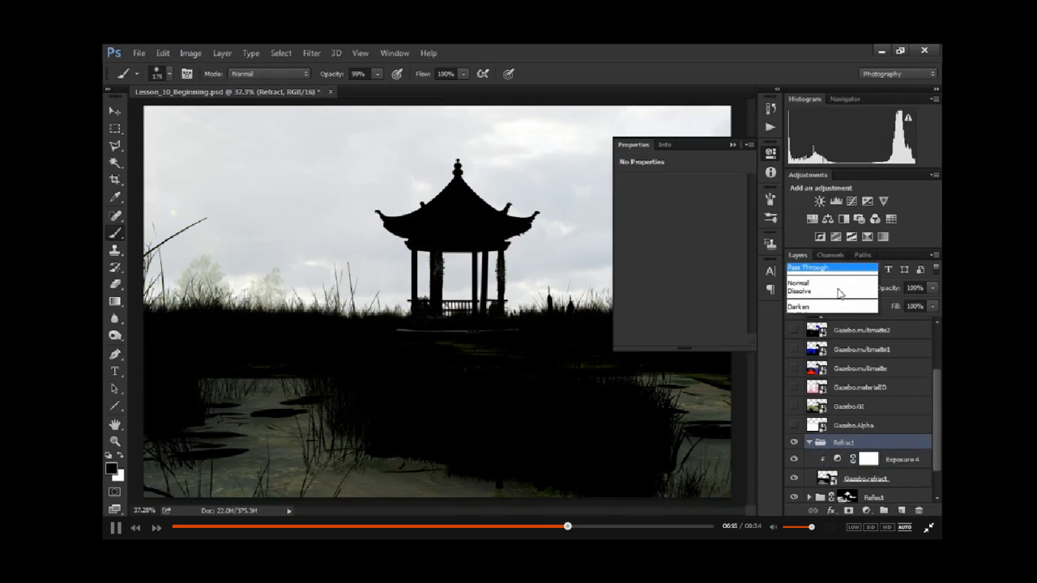
click(830, 179)
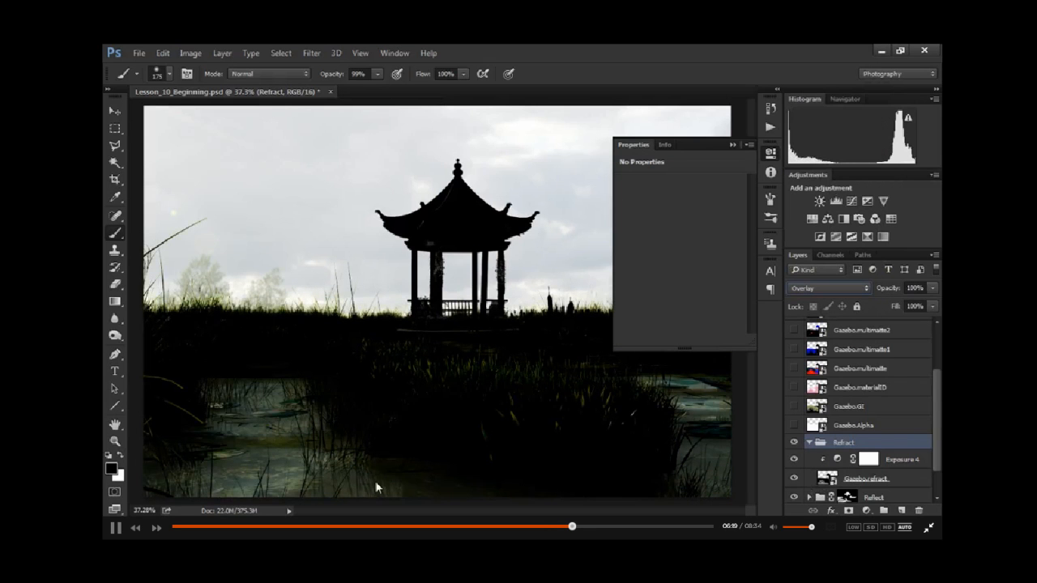
click(857, 288)
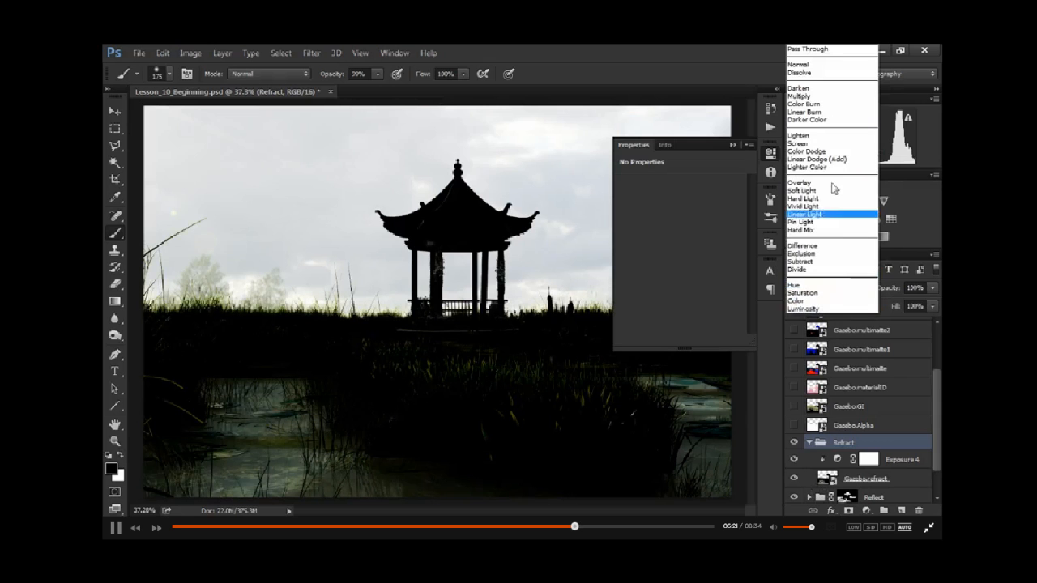
click(829, 144)
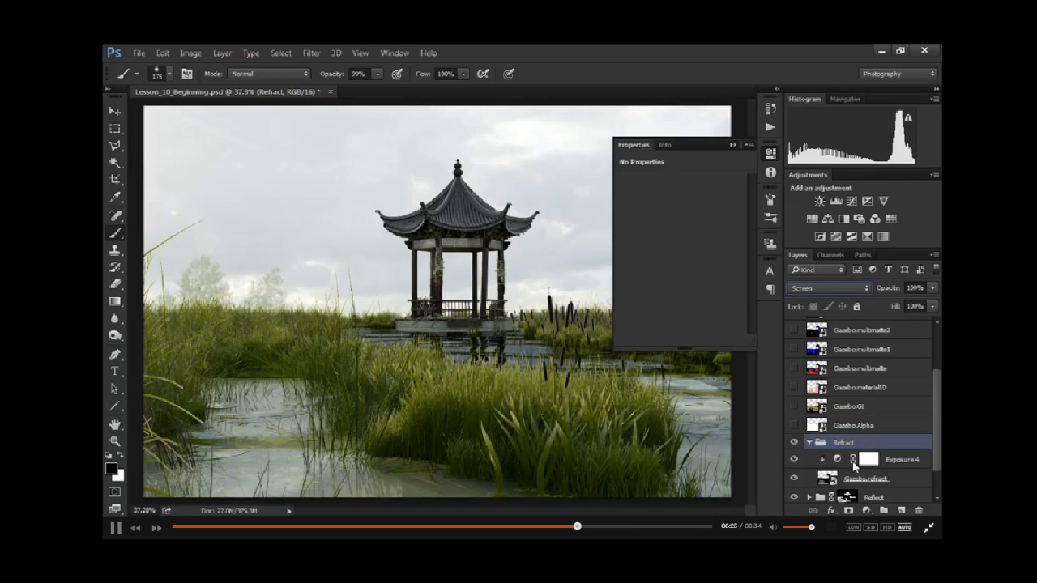
Step: Toggle the Refract group's visibility to compare the water with and without it, leaving the group hidden
click(794, 442)
click(794, 442)
click(794, 442)
click(794, 443)
click(795, 443)
click(794, 443)
click(794, 442)
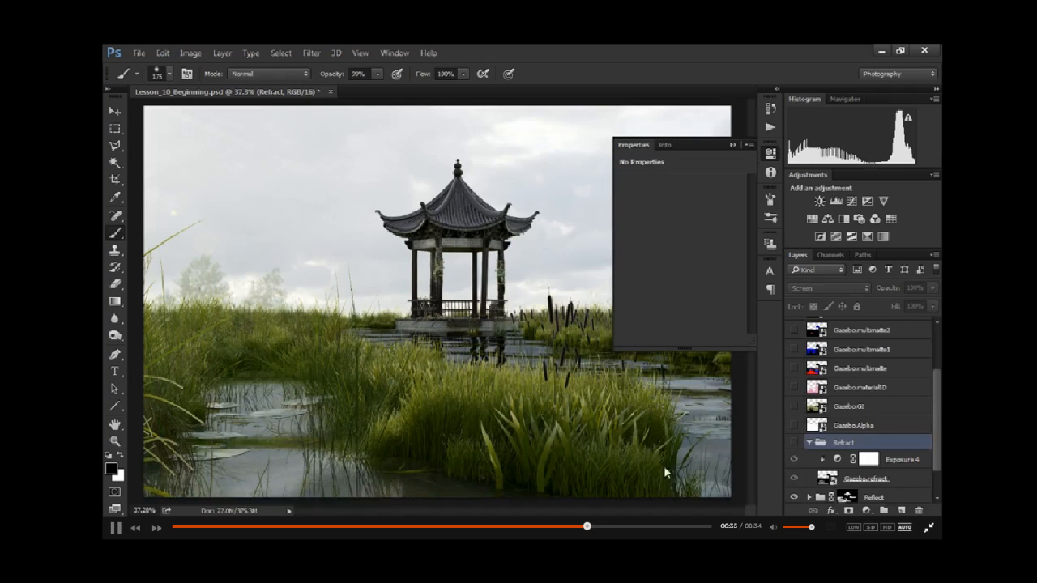
click(794, 443)
click(794, 442)
Step: Show Gazebo.VRayDirt2, move it above the Refract group and place it in a new group named AO
drag(934, 392, 941, 354)
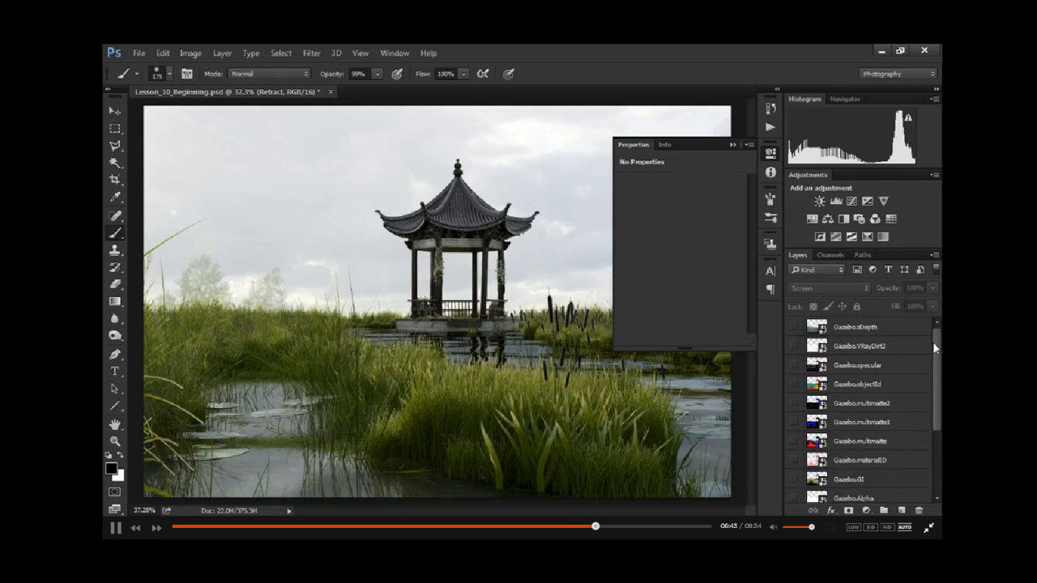
click(794, 346)
click(859, 347)
drag(857, 351, 877, 473)
key(ctrl+g)
double_click(849, 454)
text(AO)
key(Return)
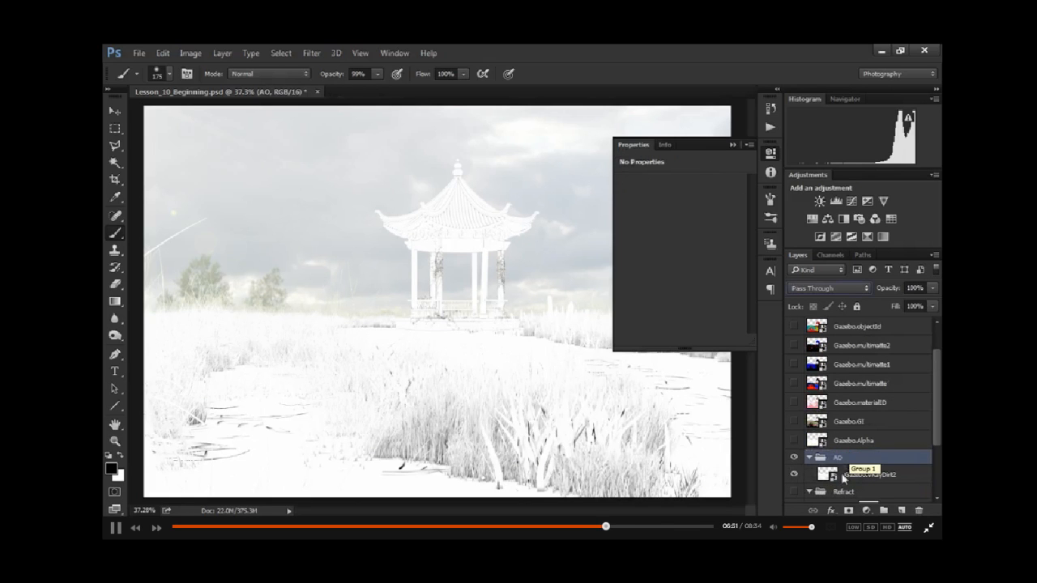
Step: Set the AO group's blend mode to Multiply
click(846, 289)
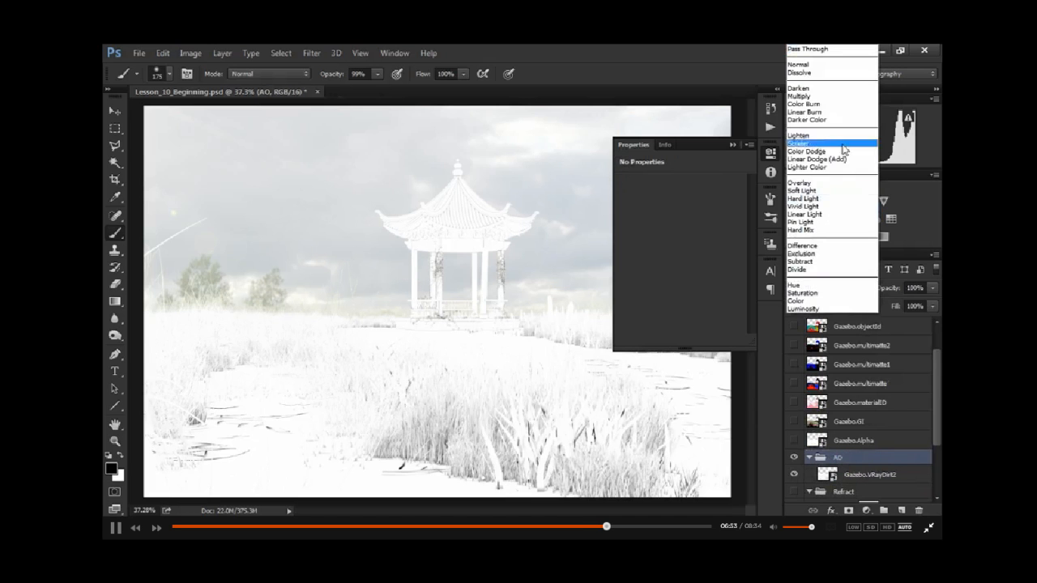
click(825, 95)
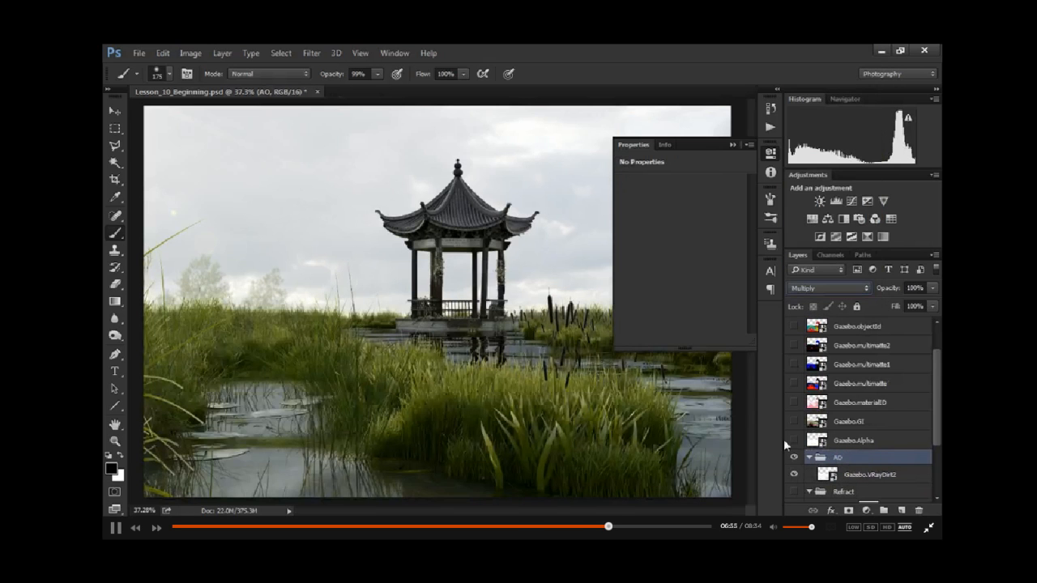
mouse_move(932, 288)
mouse_down()
mouse_move(862, 308)
mouse_move(933, 306)
mouse_up()
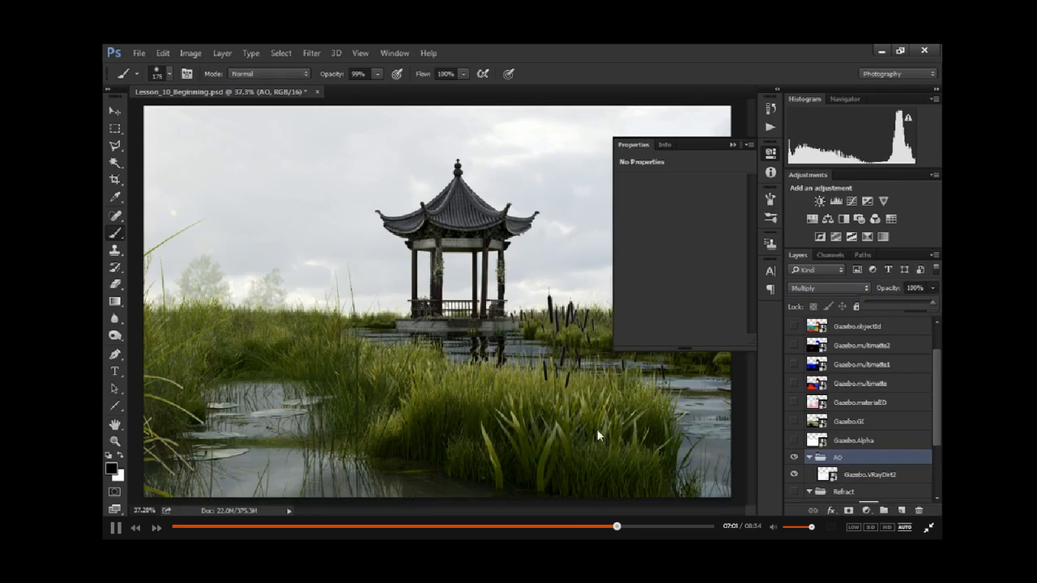
Step: Add a layer mask to the AO group and activate the Brush for painting on it
click(114, 111)
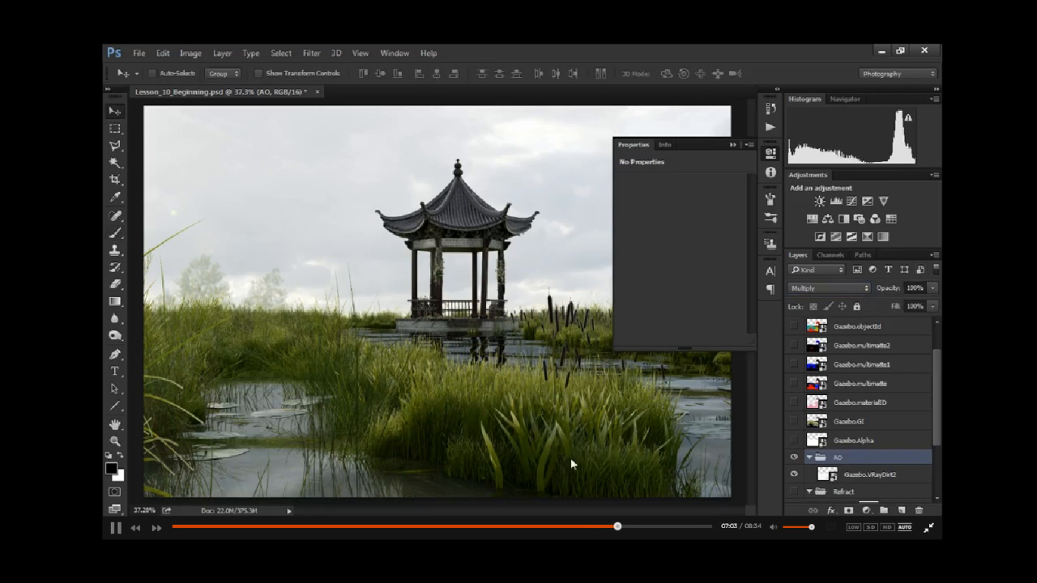
alt+scroll(570, 456, up, 2)
alt+scroll(569, 448, up, 2)
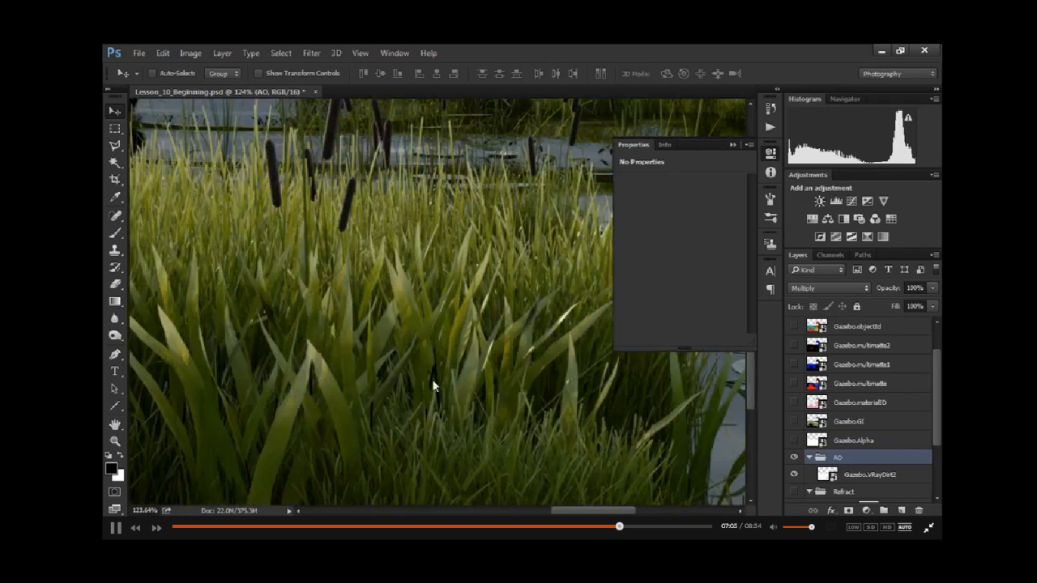
click(848, 510)
key(b)
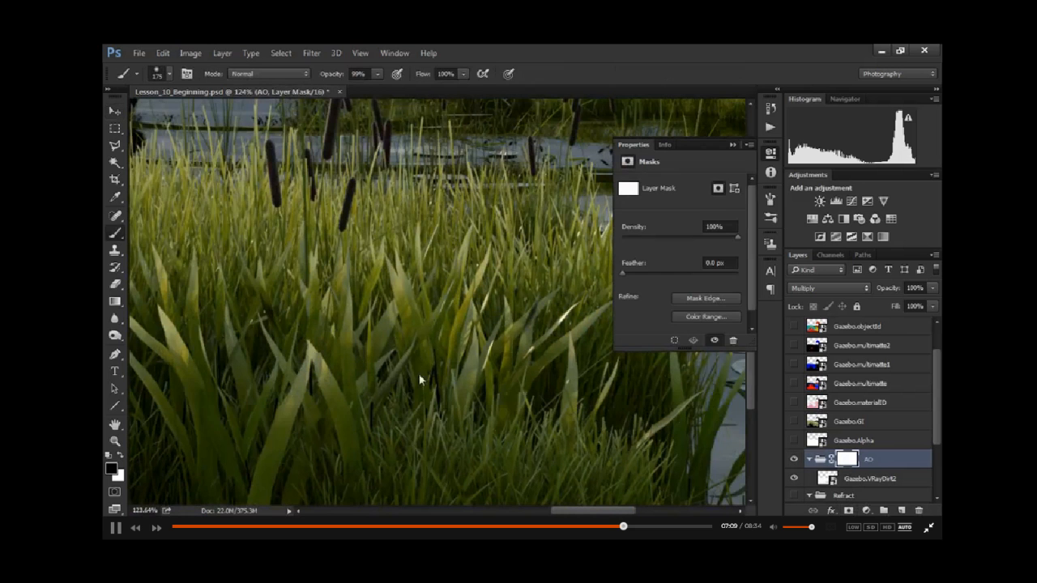
Step: Paint black on the AO group's mask over the foreground grass to remove the occlusion there
mouse_move(237, 342)
mouse_down()
mouse_move(324, 349)
mouse_move(567, 413)
mouse_up()
mouse_move(567, 414)
mouse_down()
mouse_move(574, 468)
mouse_move(481, 352)
mouse_move(545, 400)
mouse_up()
drag(219, 373, 660, 375)
mouse_move(211, 438)
mouse_down()
mouse_move(611, 392)
mouse_move(574, 364)
mouse_move(727, 407)
mouse_up()
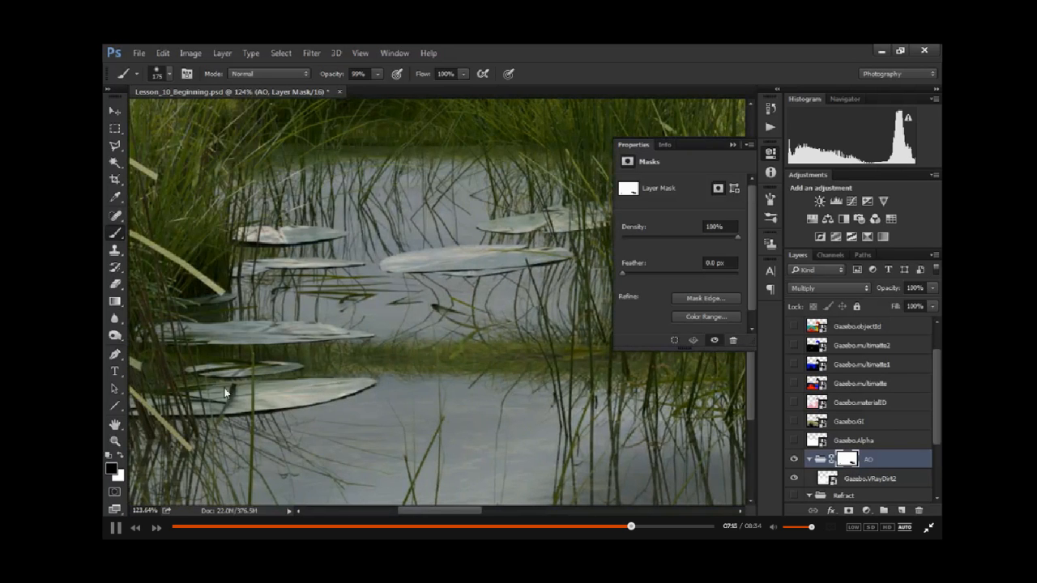
drag(655, 412, 363, 400)
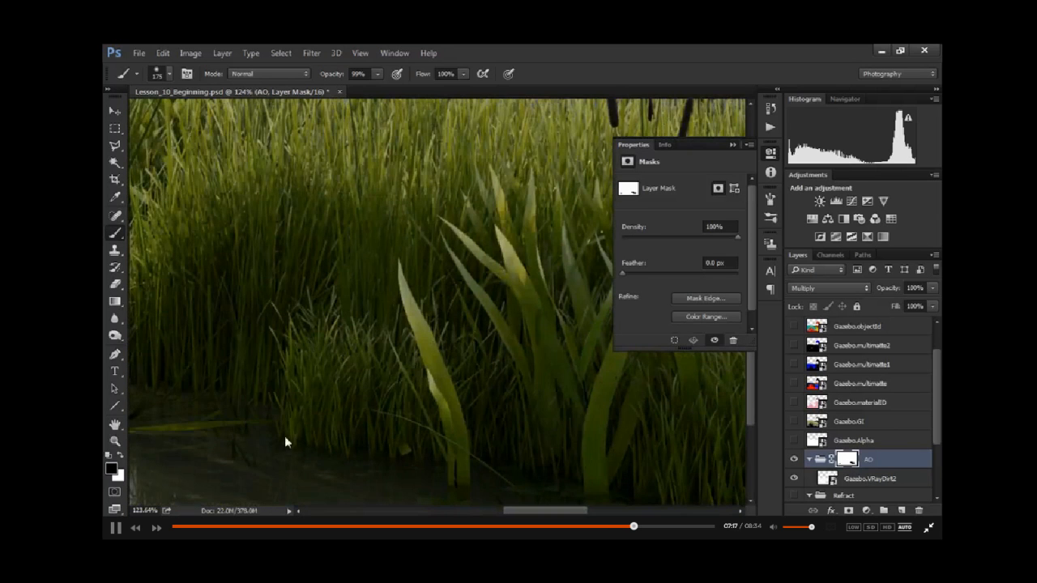
drag(348, 440, 288, 296)
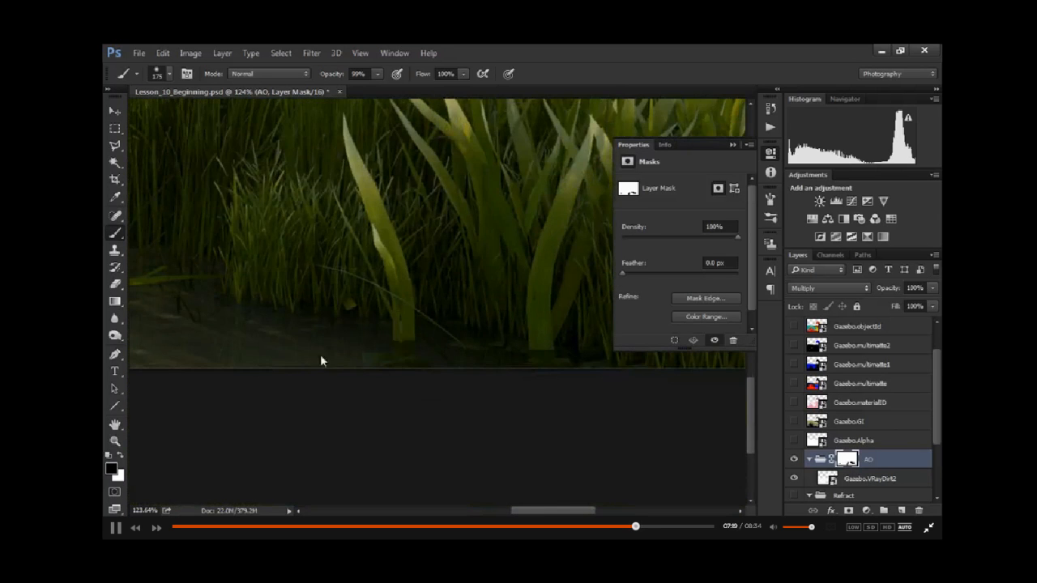
drag(473, 247, 412, 450)
Step: Lower the AO group's opacity to 48%
alt+scroll(413, 450, down, 10)
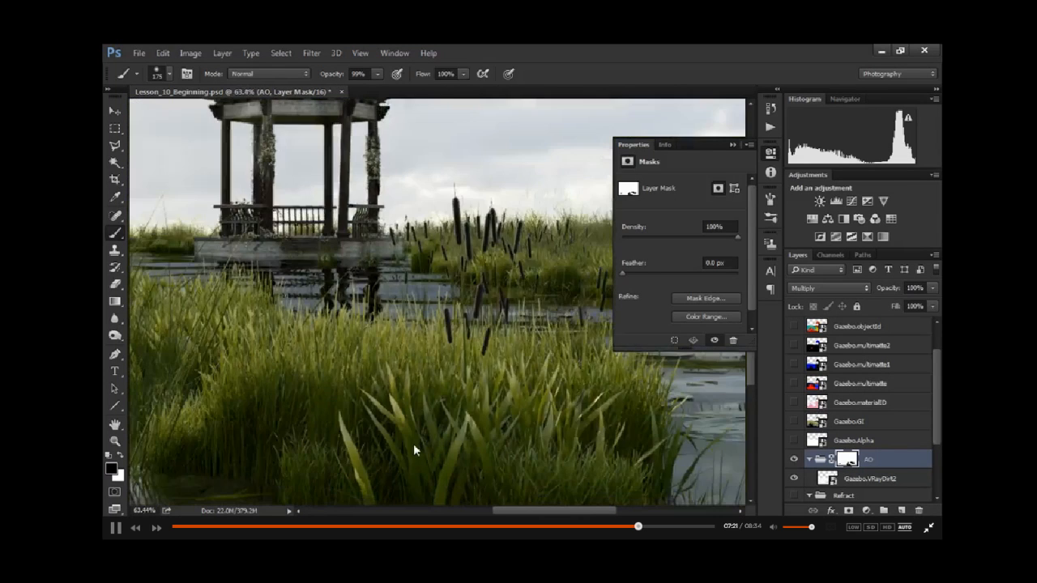
click(933, 288)
drag(919, 299, 896, 305)
alt+scroll(314, 363, down, 5)
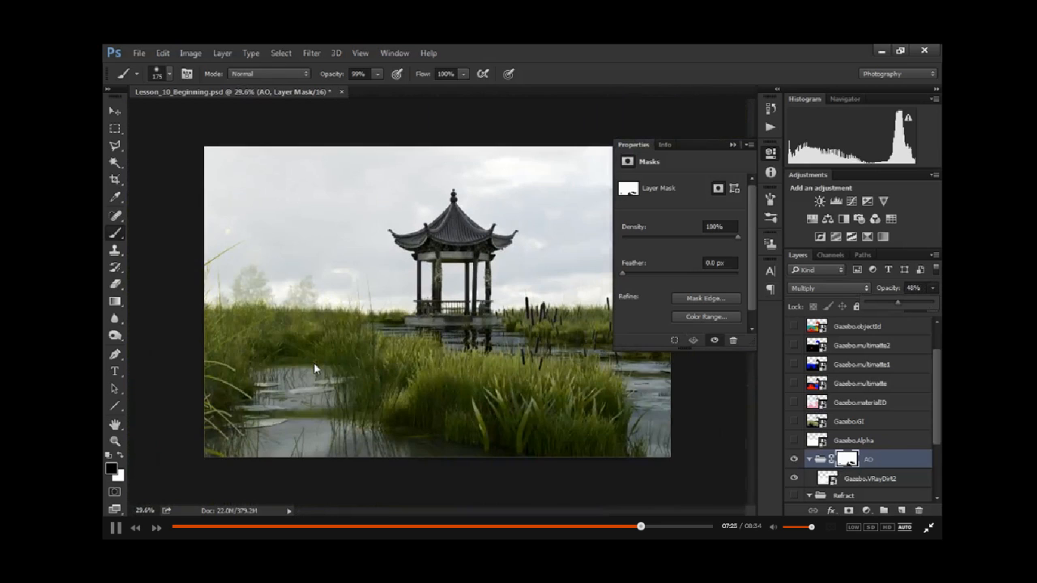
alt+scroll(375, 354, up, 1)
Step: Expand the Sky group, enable its Exposure 2 adjustment and set the gamma correction to .454
drag(936, 401, 933, 474)
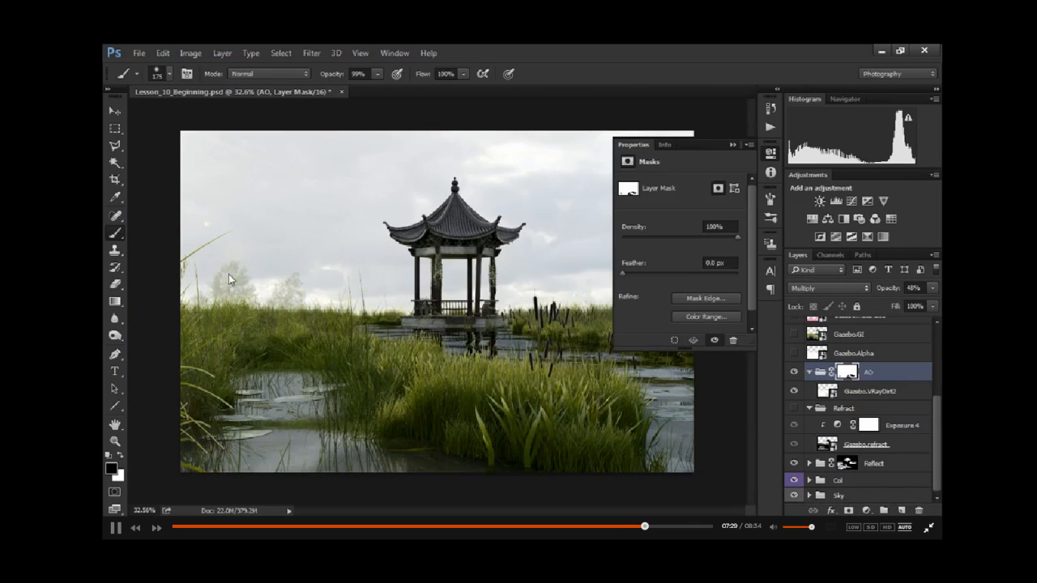
alt+scroll(225, 227, up, 1)
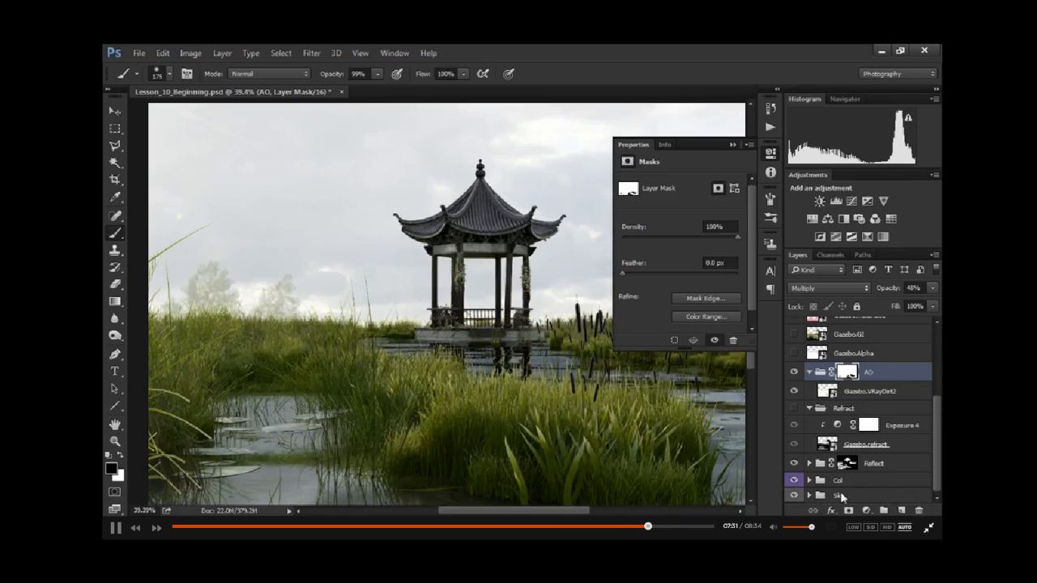
click(807, 495)
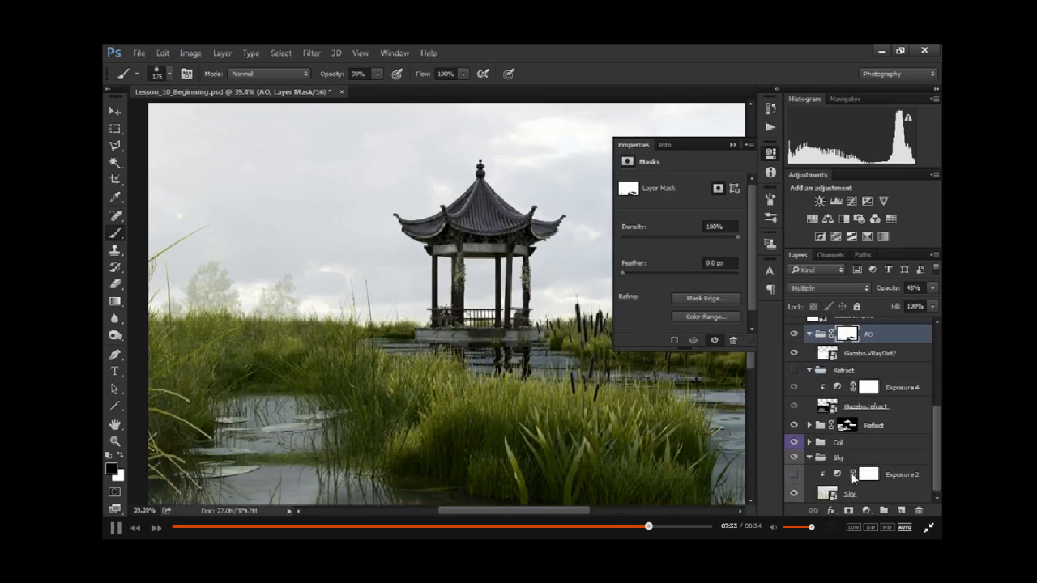
click(853, 477)
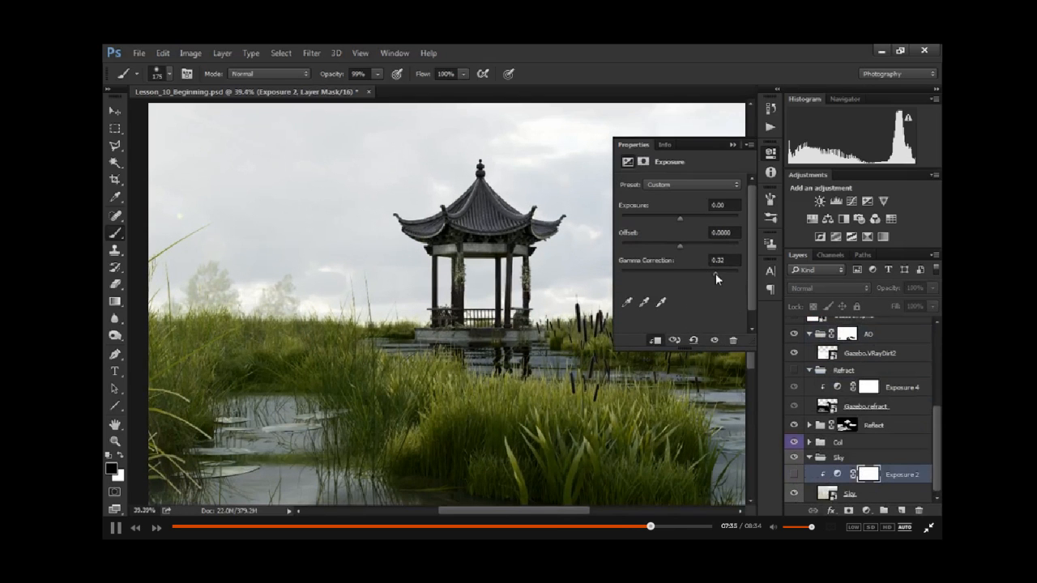
mouse_move(723, 276)
mouse_down()
mouse_move(702, 276)
mouse_move(723, 276)
mouse_up()
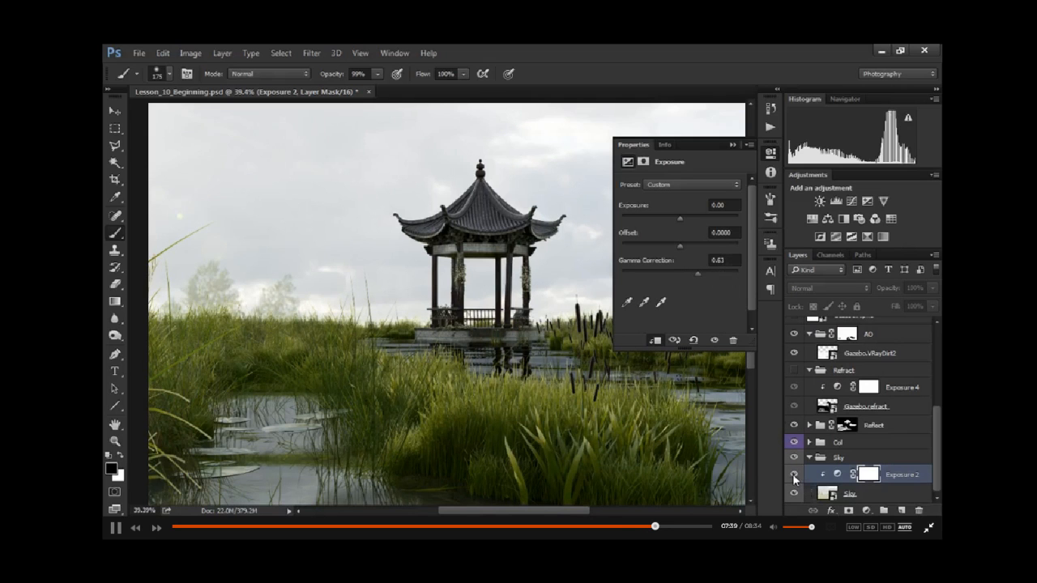
click(794, 476)
click(740, 260)
text(.454)
key(Return)
Step: Place the trees.png image above Exposure 2 in the Sky group and move the treeline slightly upward behind the gazebo
key(v)
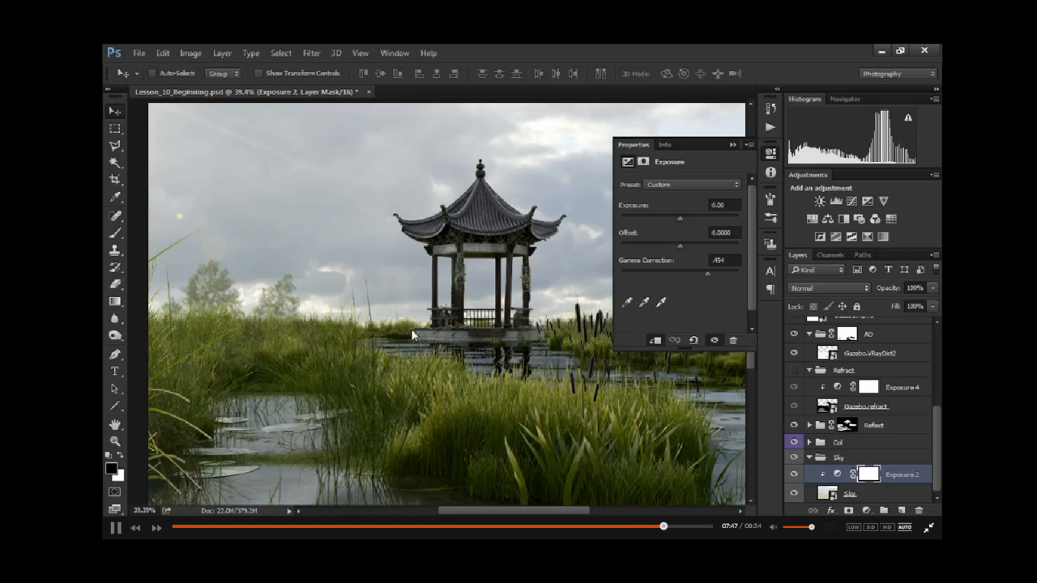
alt+scroll(412, 334, down, 2)
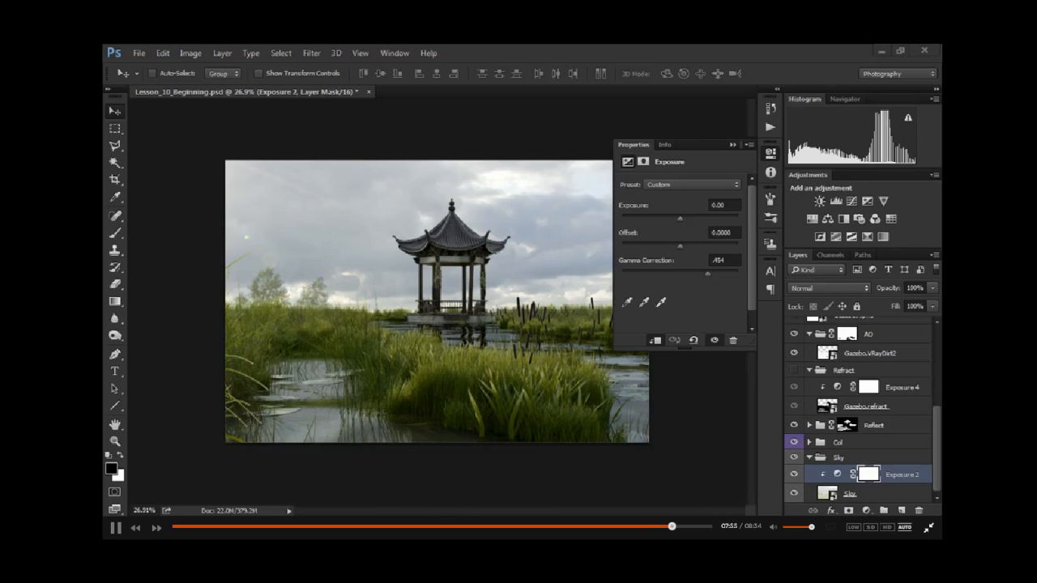
drag(106, 267, 526, 325)
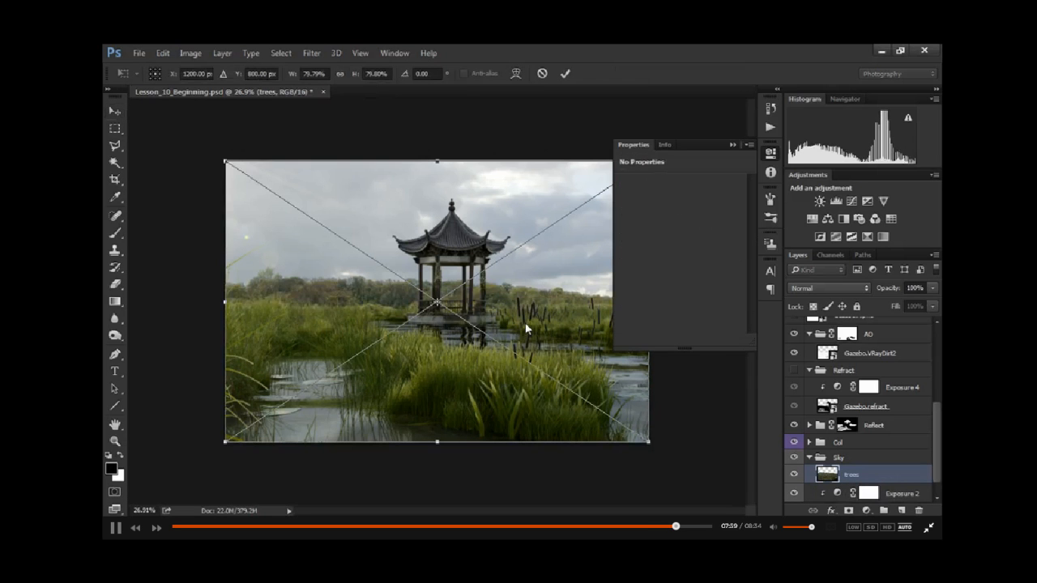
key(Return)
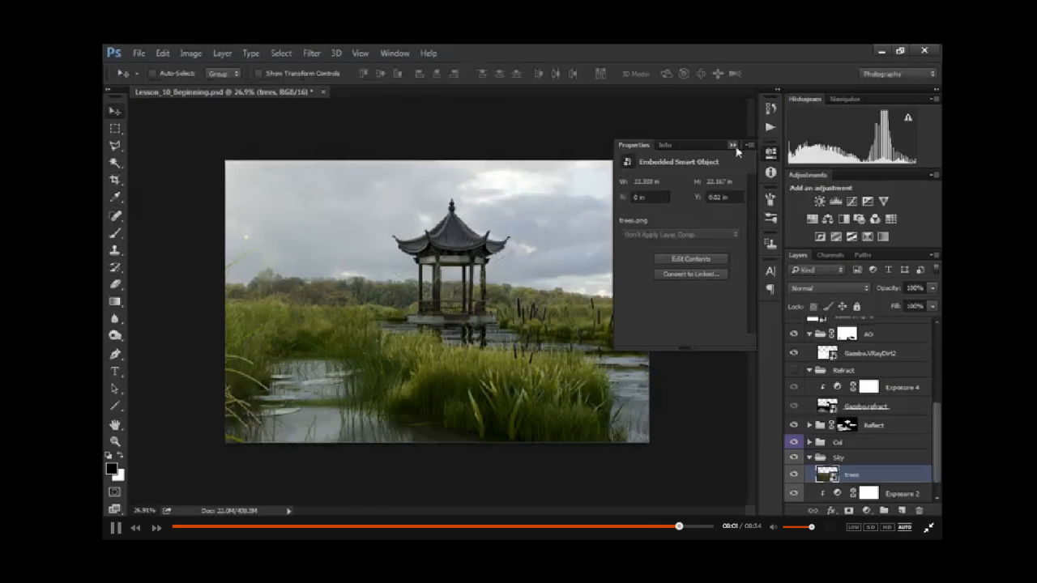
click(734, 147)
drag(336, 280, 332, 262)
drag(330, 276, 331, 272)
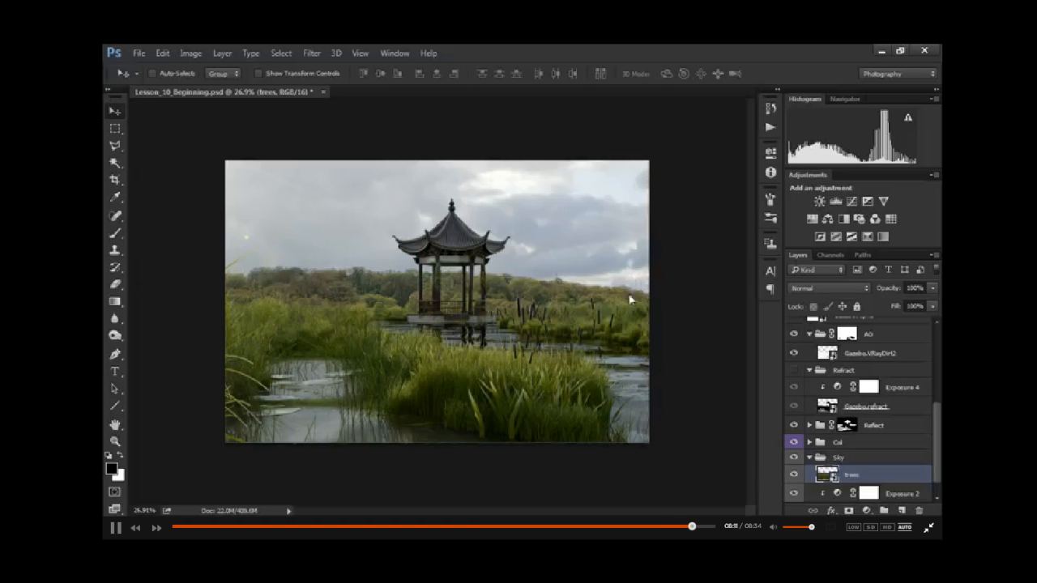
alt+scroll(470, 294, up, 1)
alt+scroll(470, 292, up, 2)
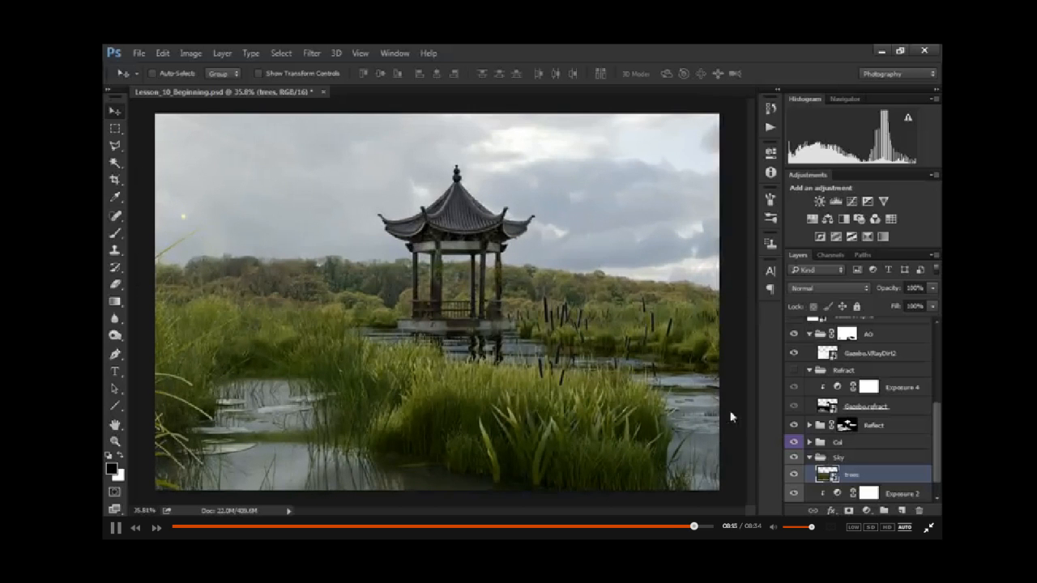
scroll(859, 437, up, 6)
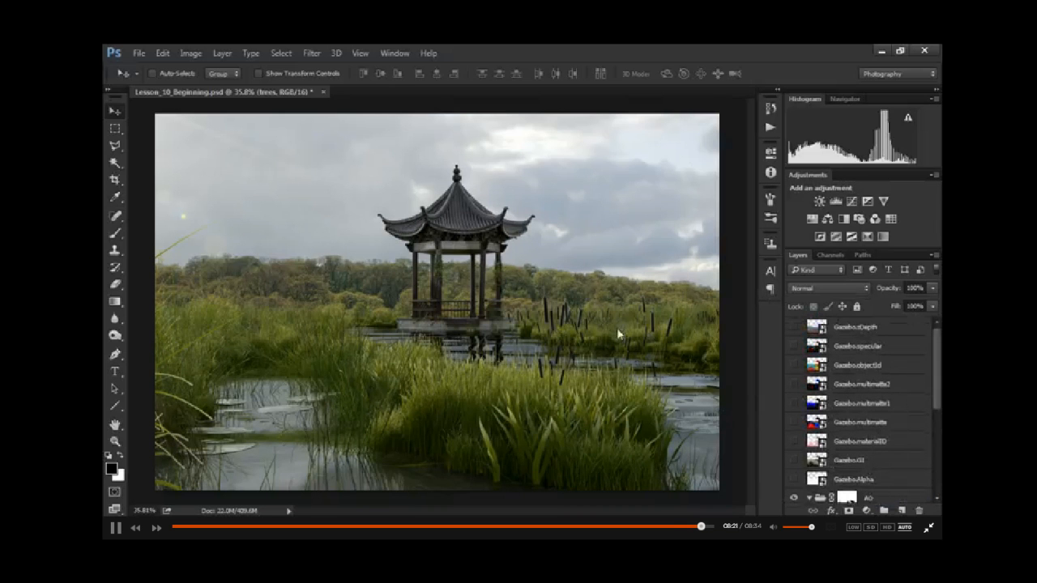
alt+scroll(561, 375, down, 1)
alt+scroll(561, 375, down, 1)
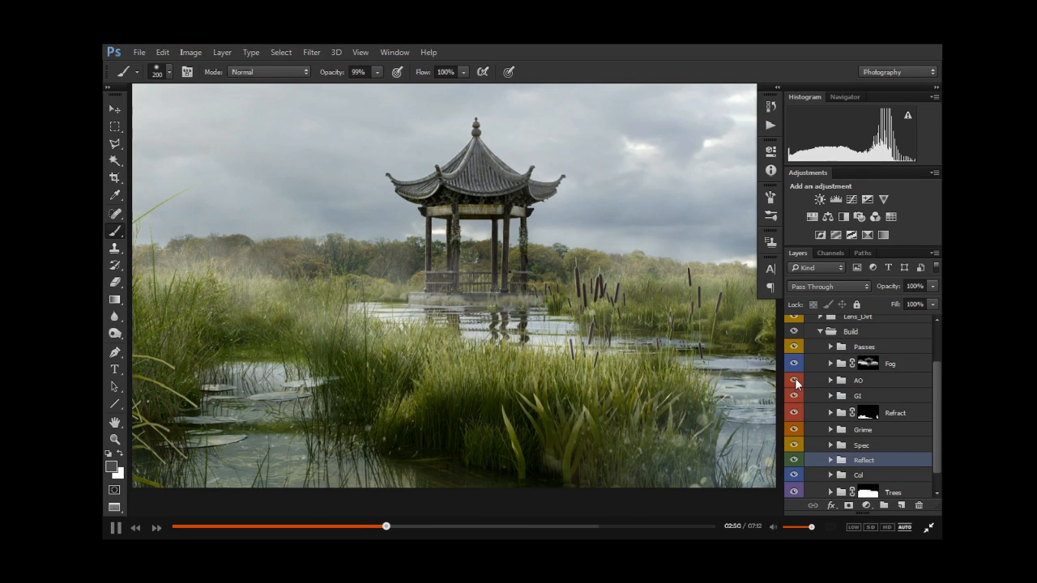
Step: Toggle the Fog group's visibility to compare the composite with and without fog
scroll(819, 371, up, 1)
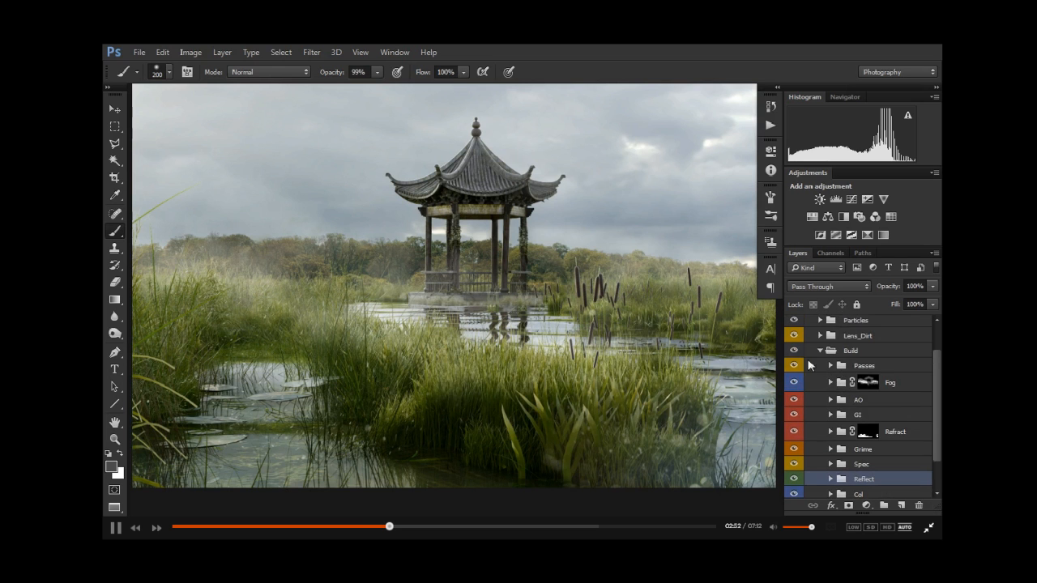
click(798, 384)
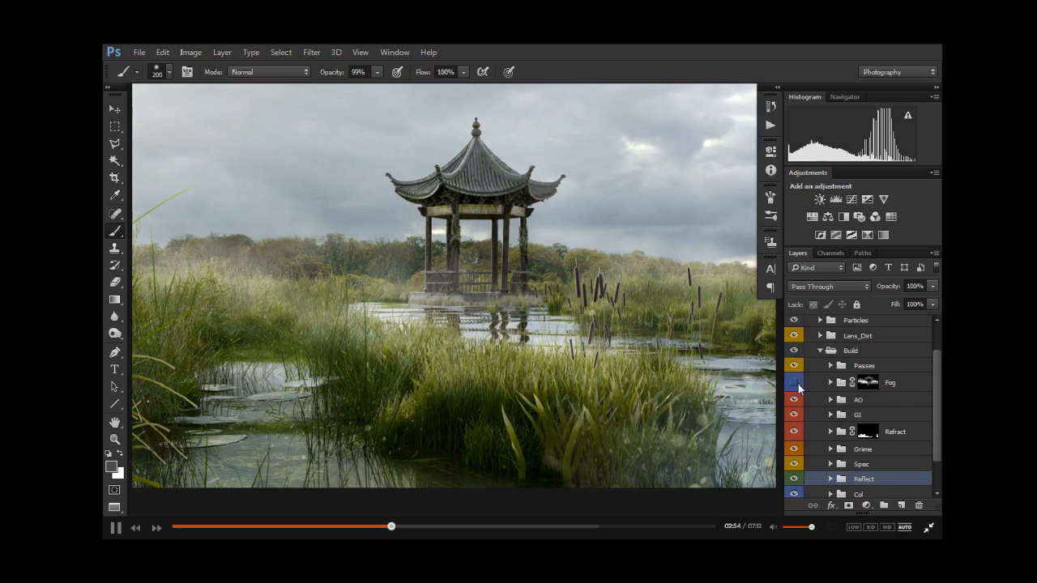
click(796, 384)
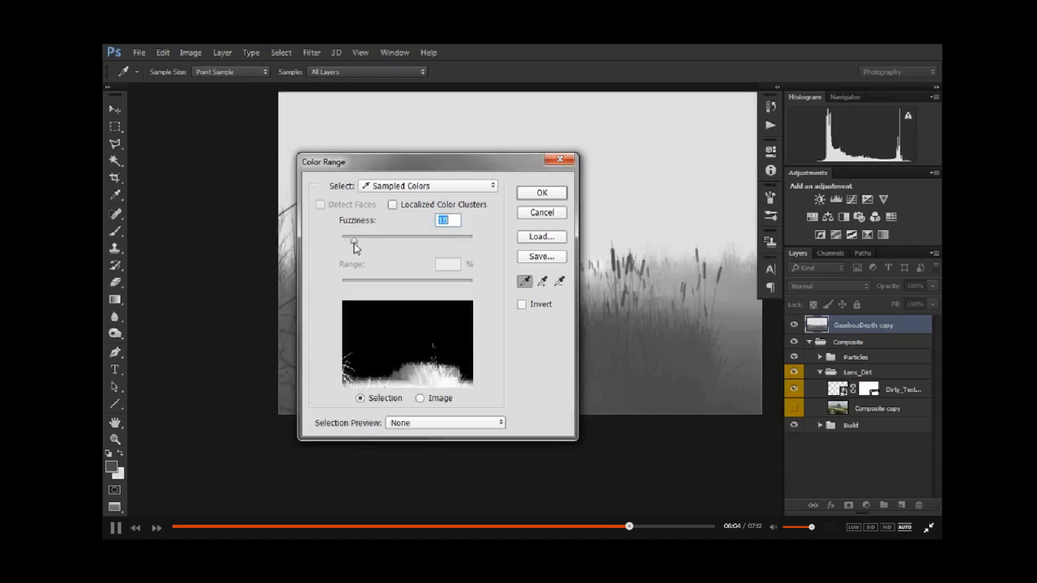
Step: Show the Composite copy layer in the Lens_Dirt group and mask it with the foreground selection from the depth pass
click(795, 409)
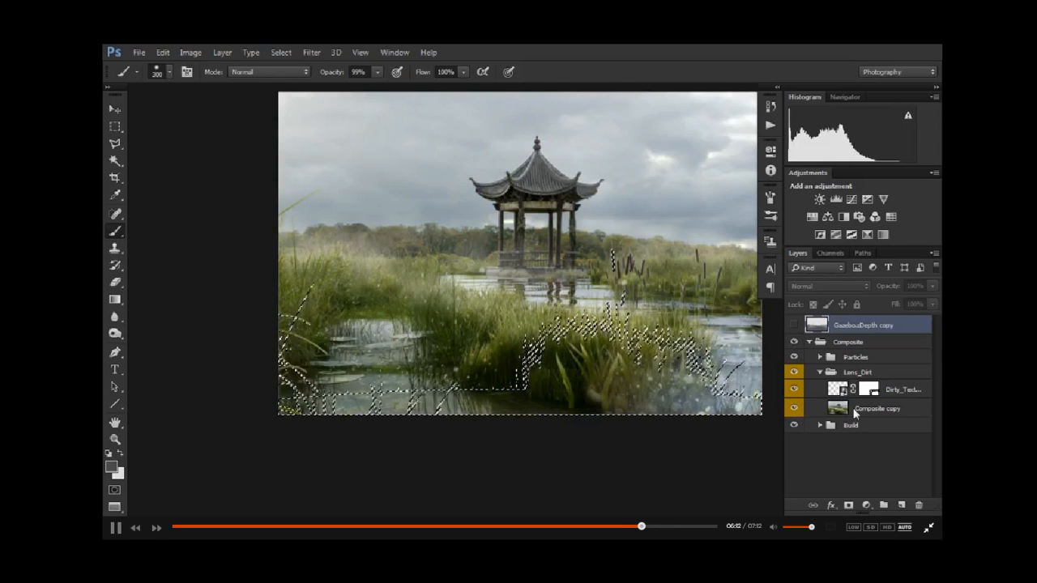
click(875, 408)
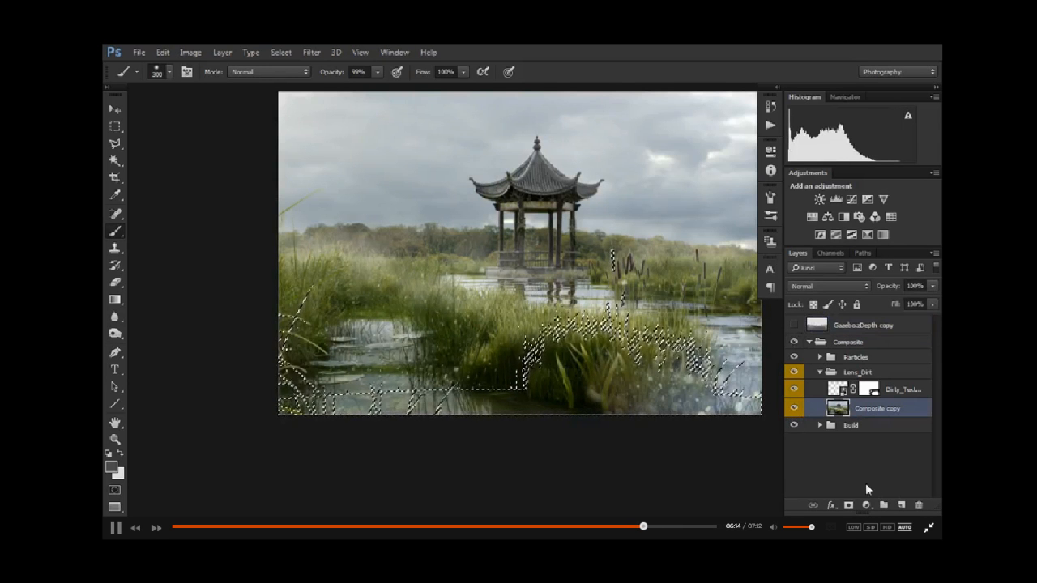
click(848, 505)
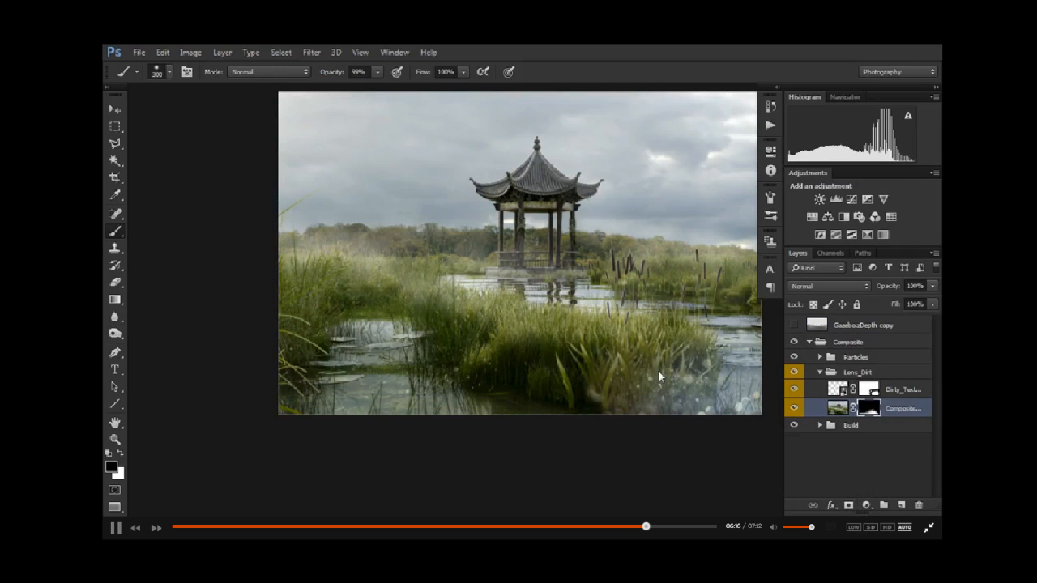
alt+scroll(658, 371, up, 2)
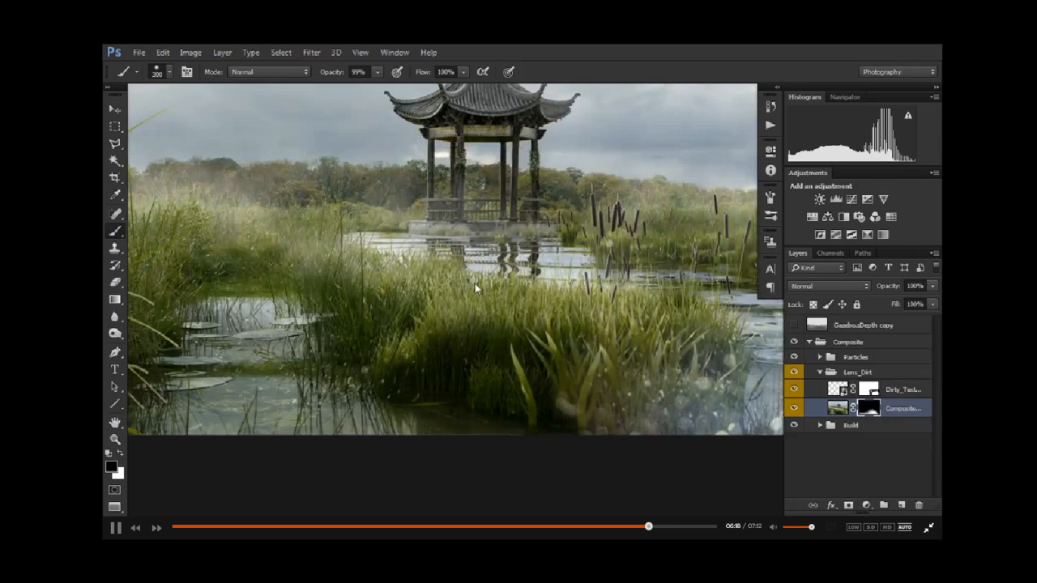
drag(398, 336, 499, 350)
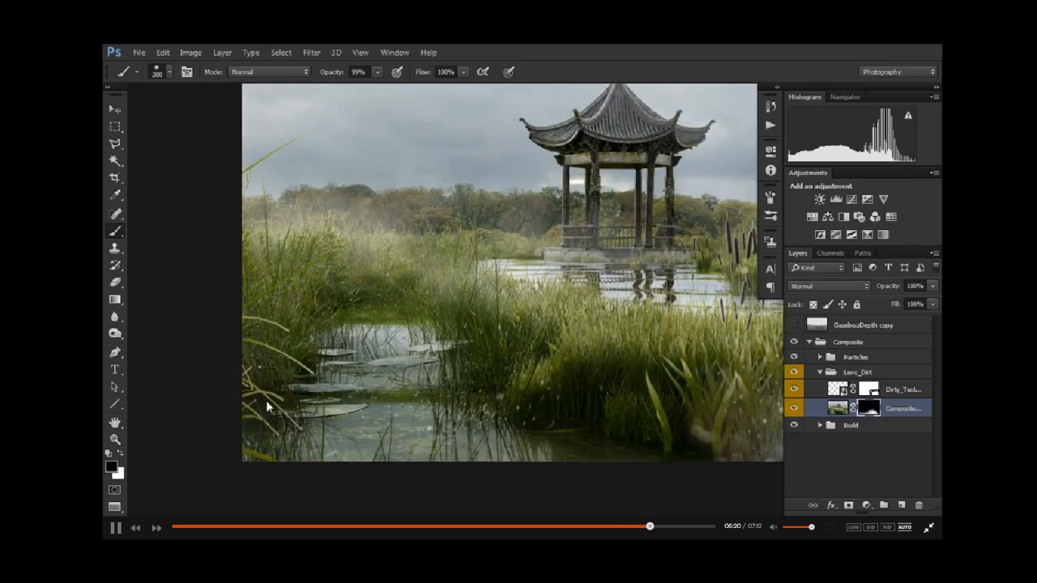
drag(670, 317, 585, 384)
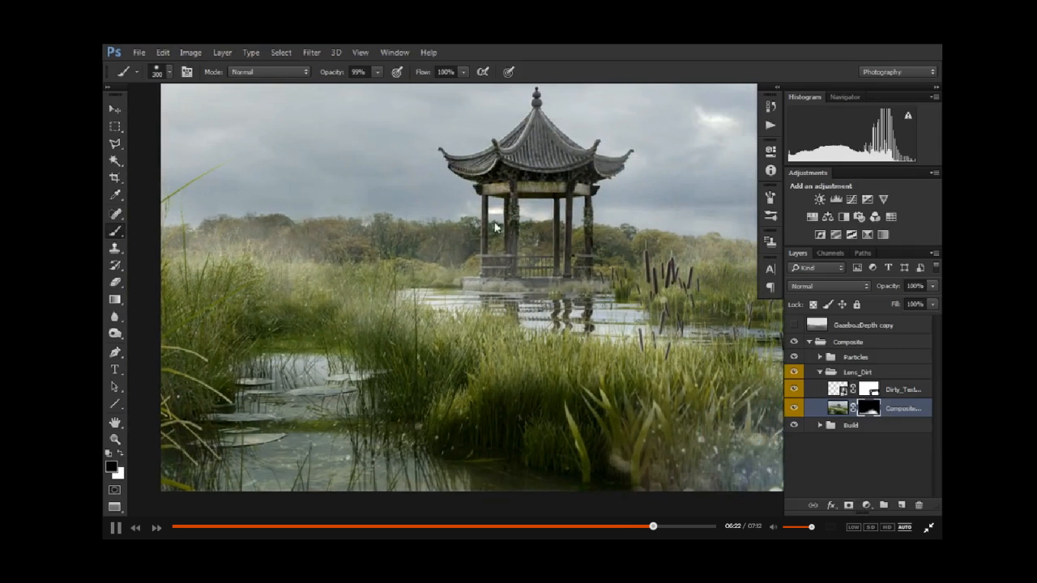
Step: Rename the masked Composite copy layer as Dof
double_click(909, 410)
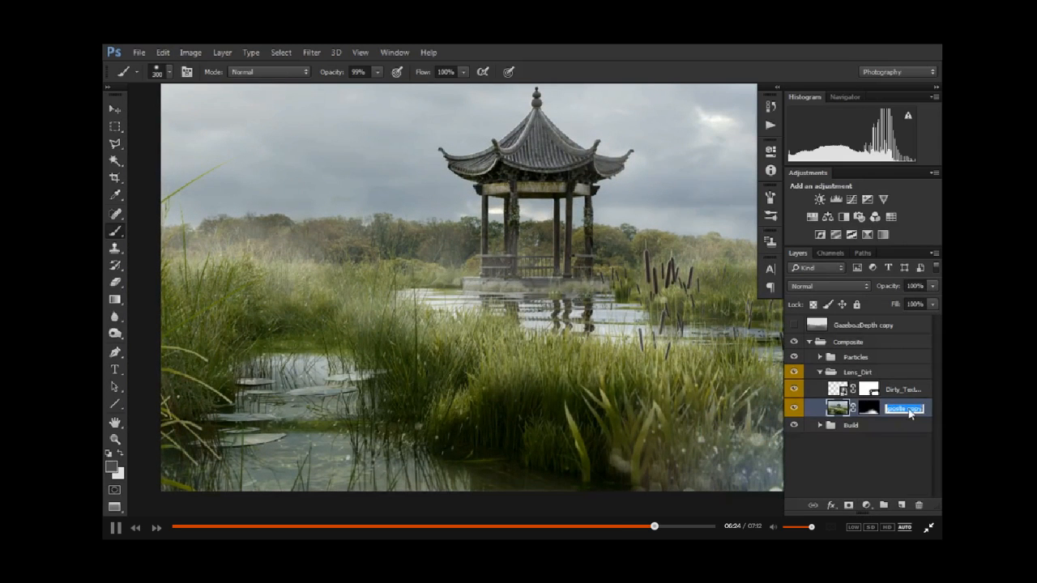
text(Dof)
key(Return)
Step: Collapse the Composite group, duplicate it and merge the duplicate into a single layer
click(811, 344)
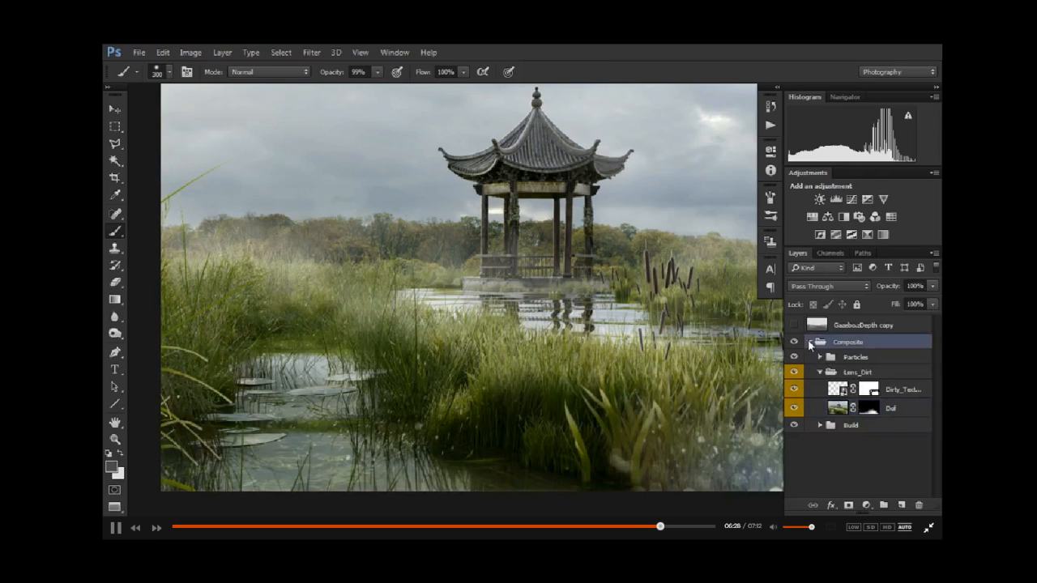
click(810, 343)
drag(851, 344, 902, 506)
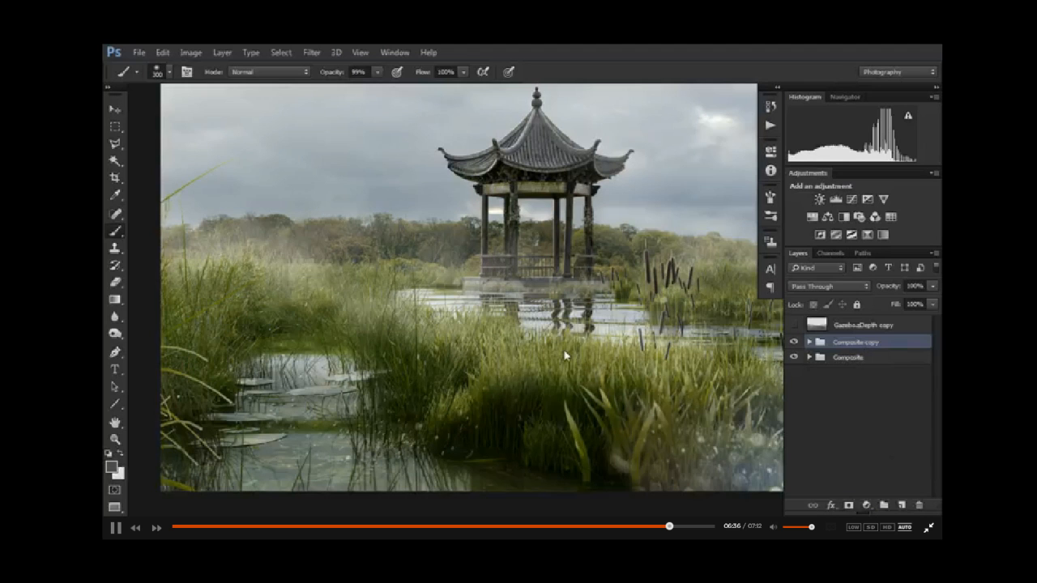
key(ctrl+e)
alt+scroll(565, 354, down, 2)
drag(642, 342, 575, 365)
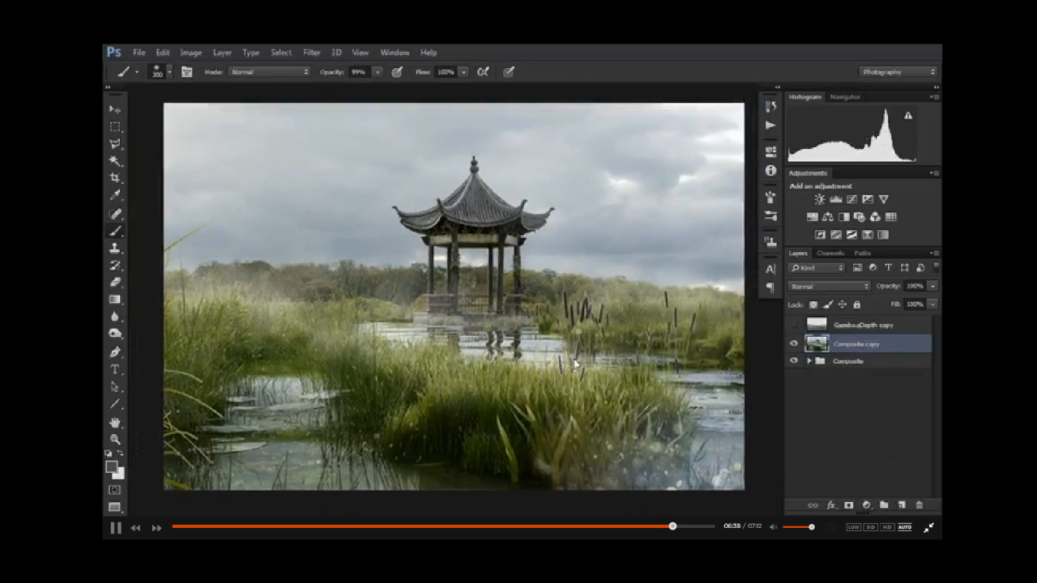
Step: Set the merged Composite copy layer's blend mode to Soft Light and its opacity to about 35%
click(857, 286)
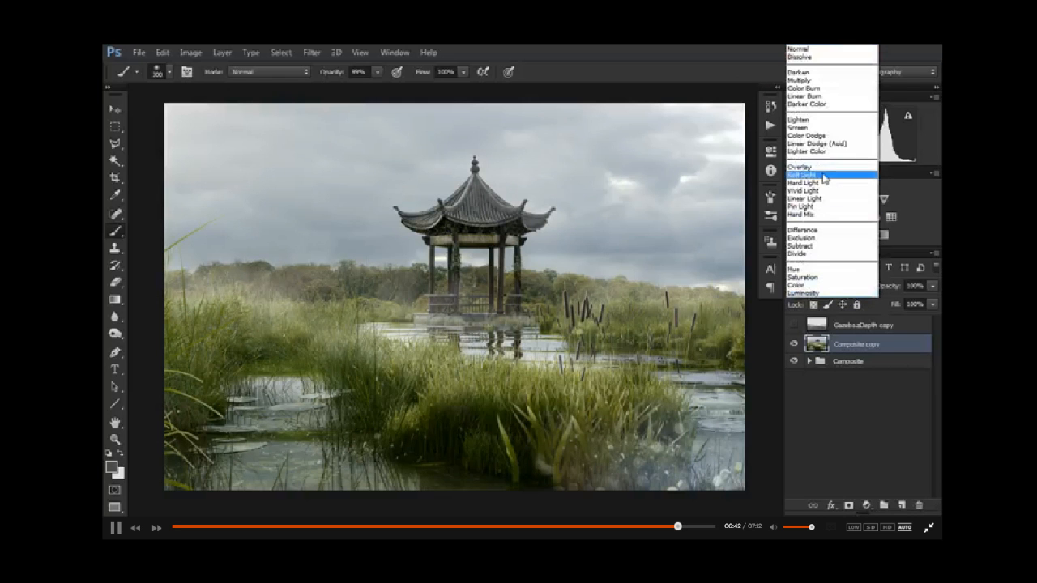
click(823, 177)
click(932, 286)
drag(928, 305, 861, 305)
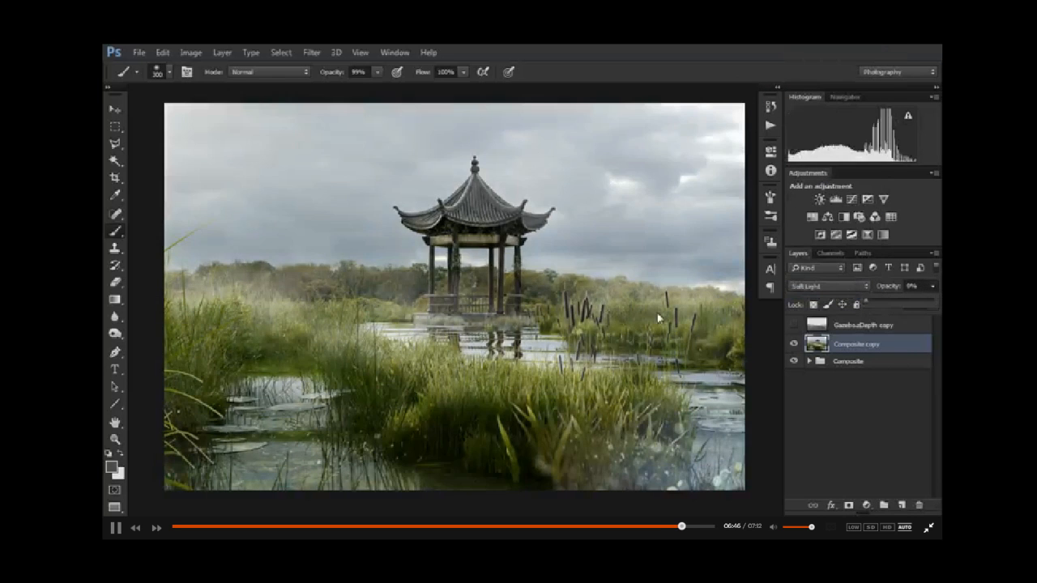
drag(866, 304, 890, 305)
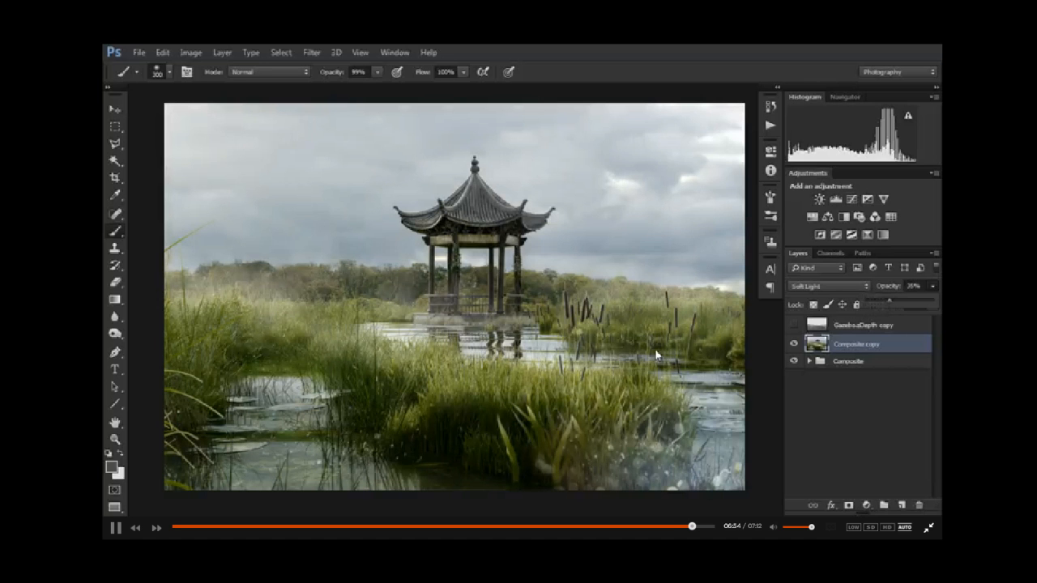
drag(655, 352, 643, 357)
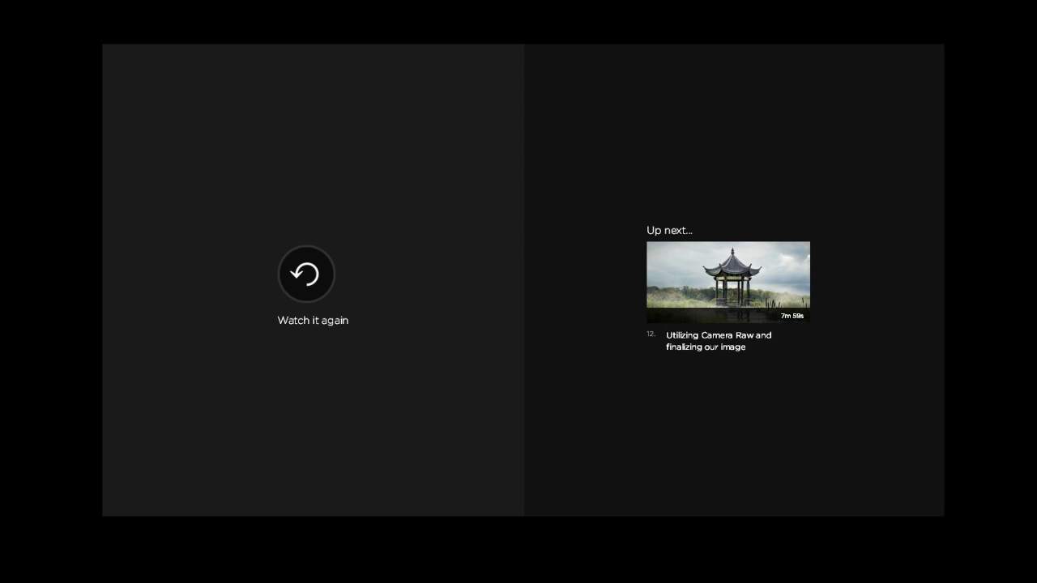
click(728, 285)
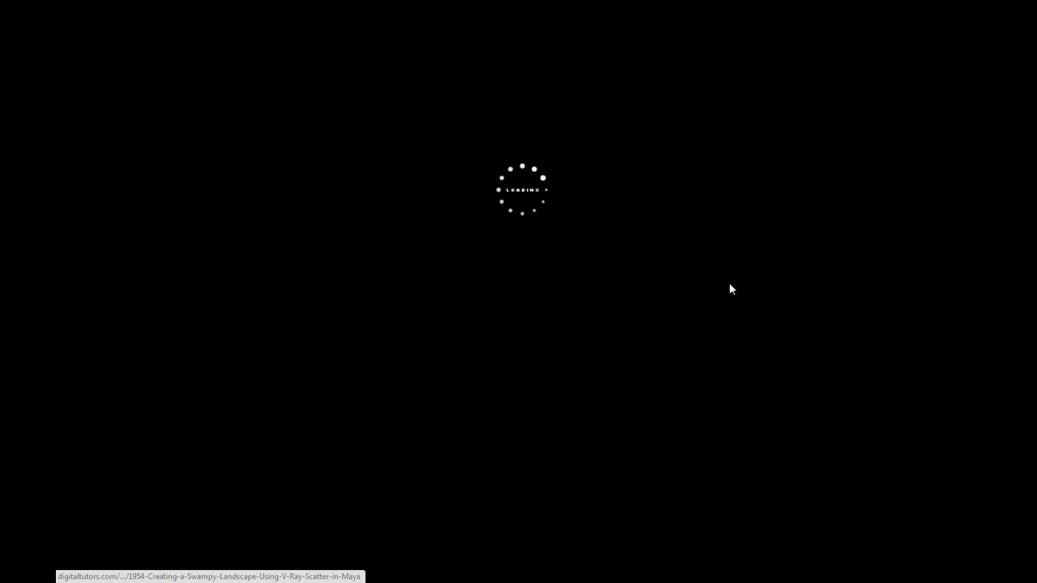
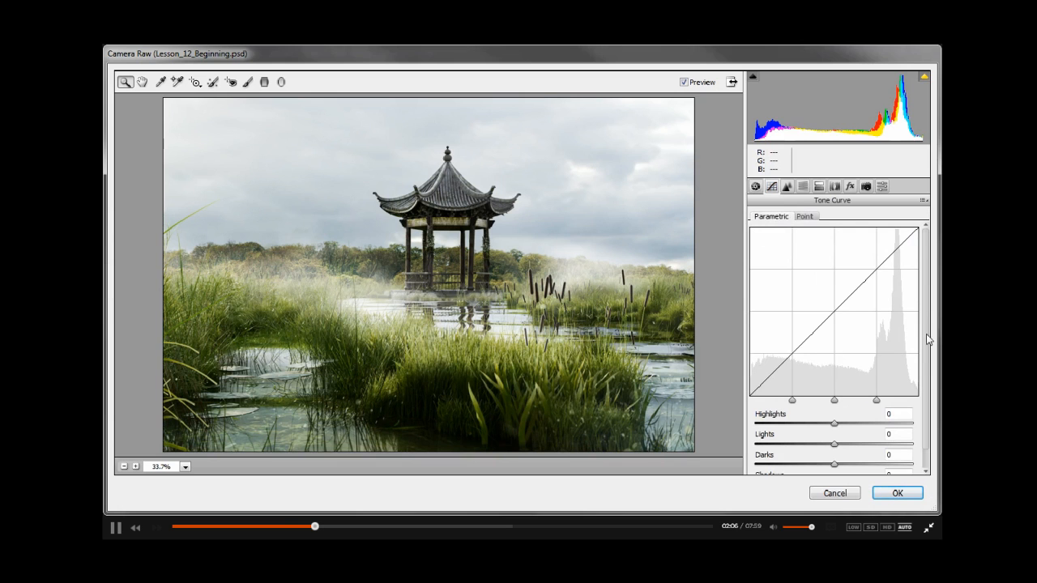
Step: Adjust the parametric tone curve to Highlights +18, Lights -2, Darks -1 and Shadows -2
drag(835, 423, 849, 430)
click(835, 444)
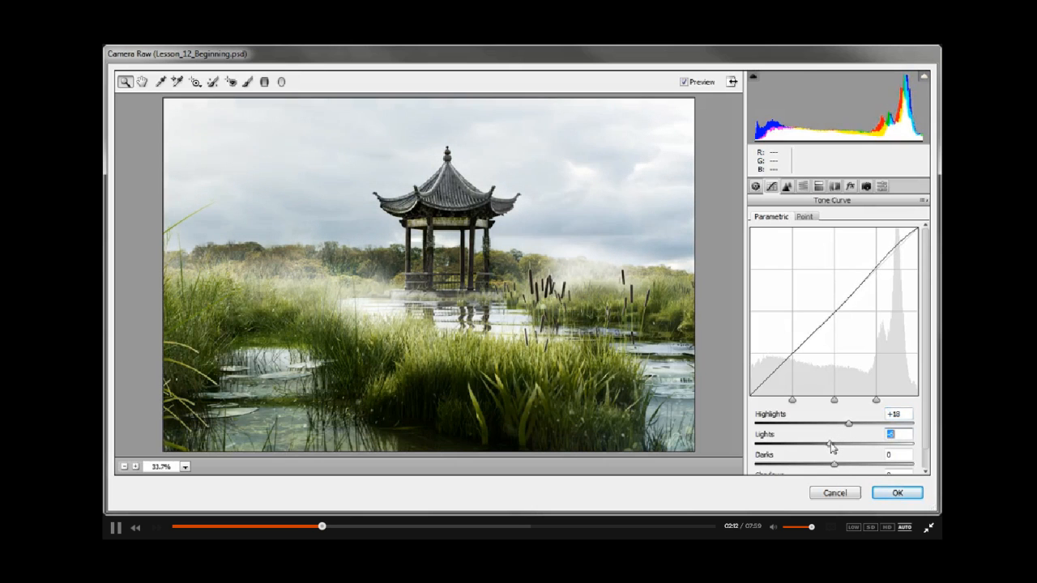
drag(925, 381, 927, 397)
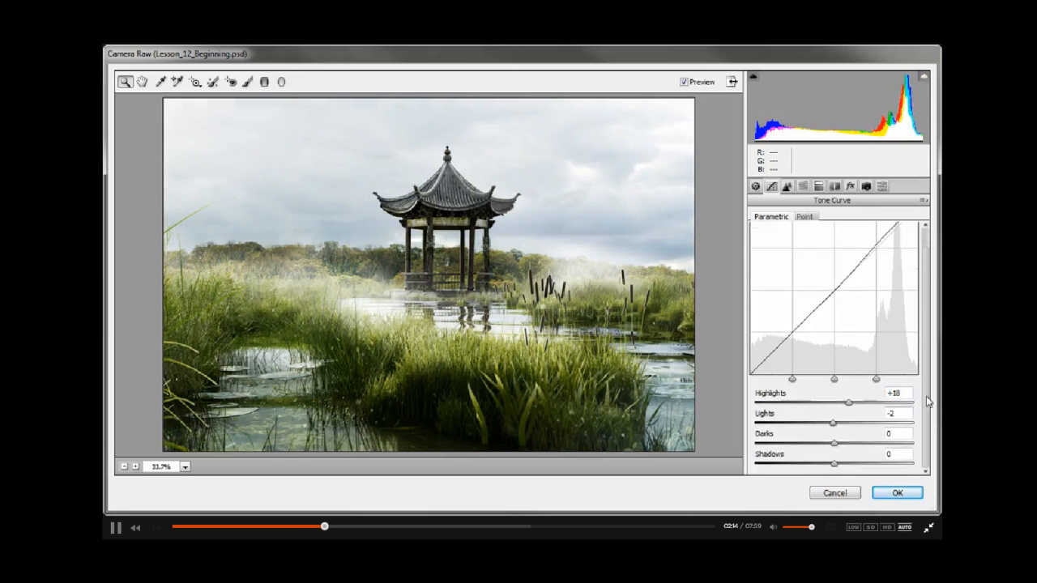
drag(836, 444, 835, 468)
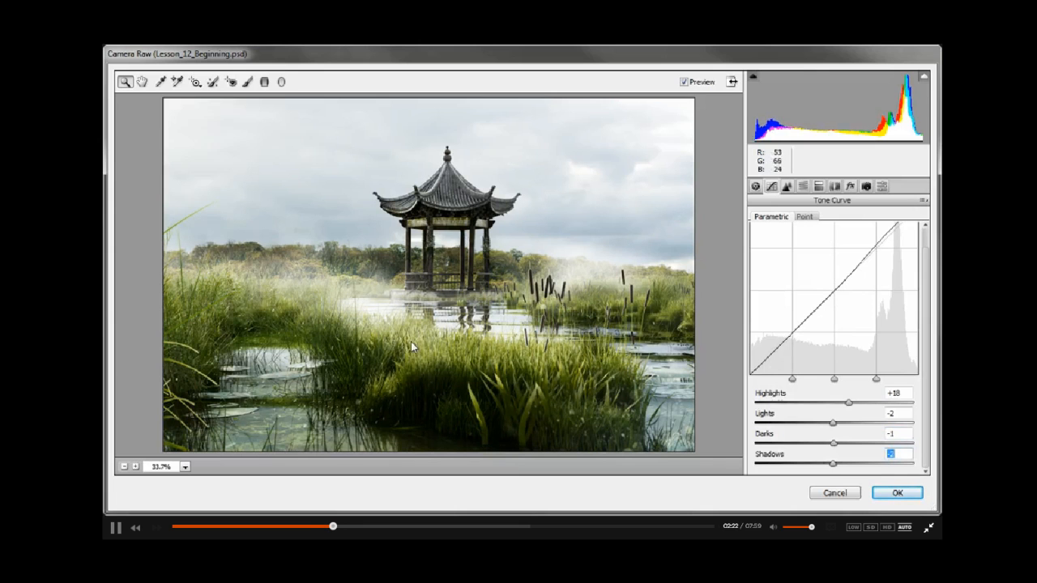
Step: Set the sharpening Amount to 11, Radius to 0.9 and Detail to 19, checking the reeds up close and refitting the image in view
click(786, 186)
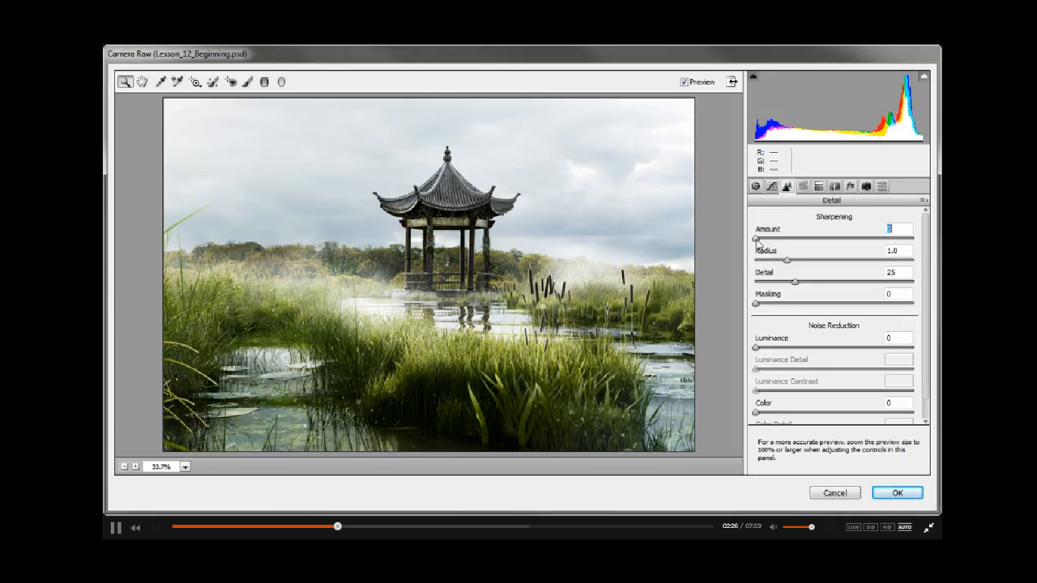
click(493, 243)
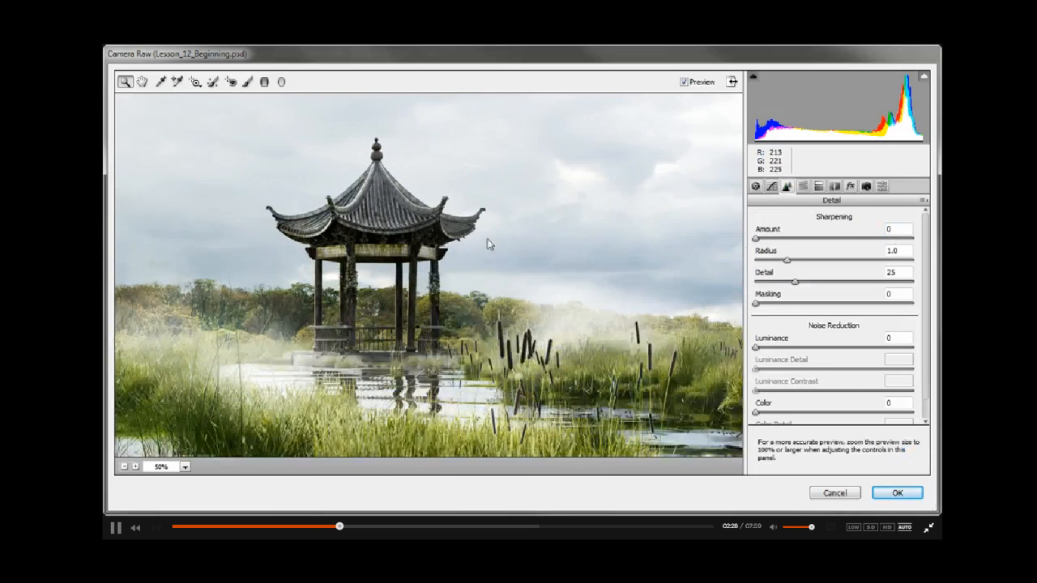
click(495, 359)
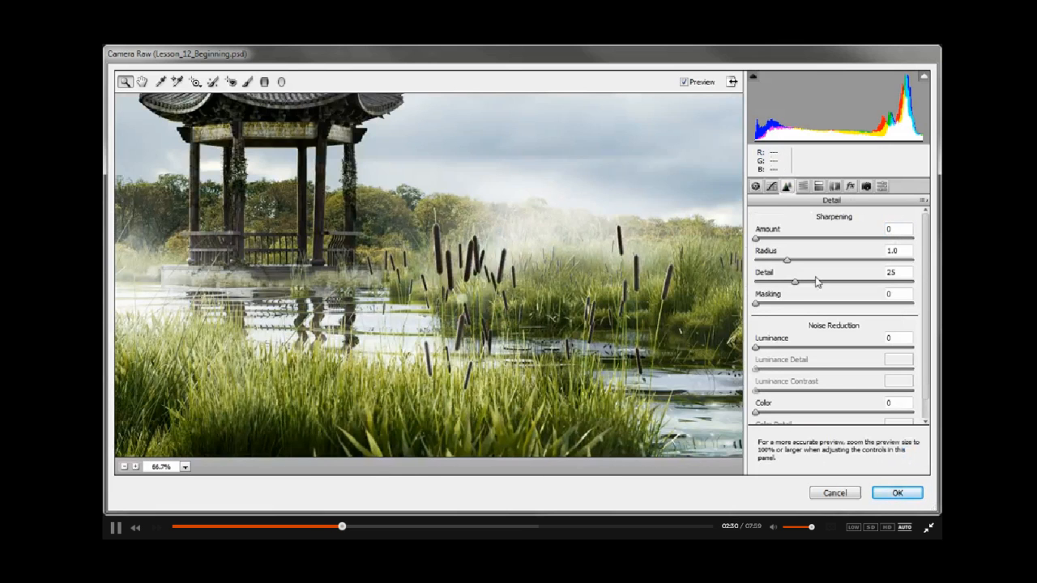
drag(756, 239, 869, 241)
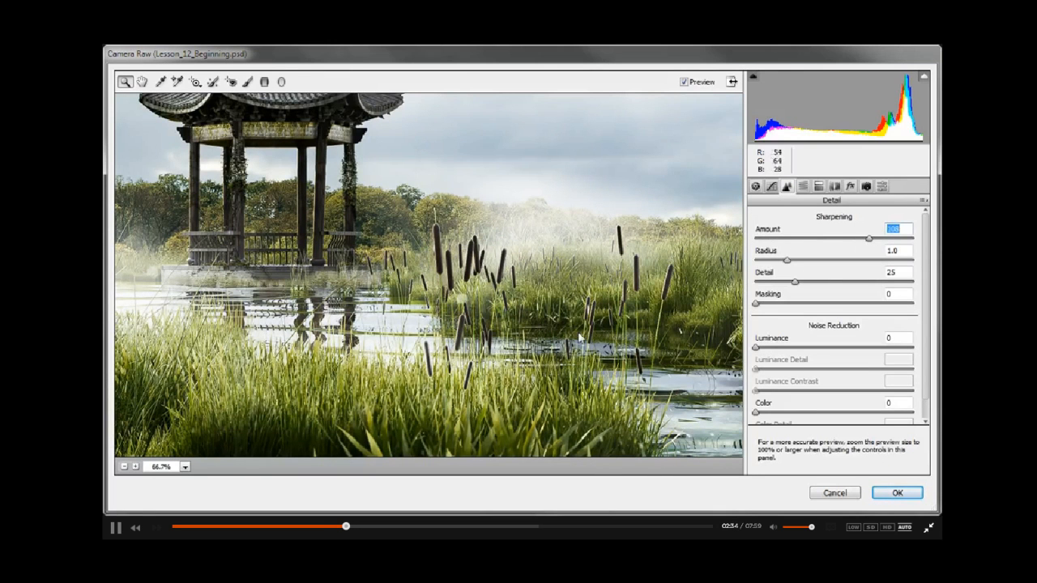
mouse_move(787, 261)
mouse_down()
mouse_move(765, 266)
mouse_move(785, 290)
mouse_move(770, 291)
mouse_move(787, 287)
mouse_move(786, 267)
mouse_up()
drag(868, 240, 767, 245)
right_click(415, 254)
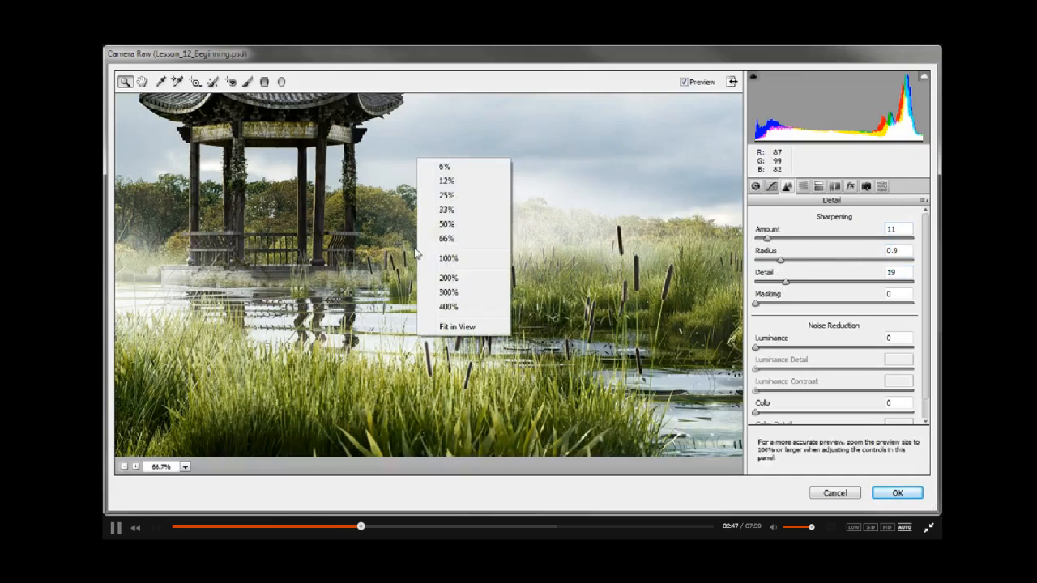
click(455, 326)
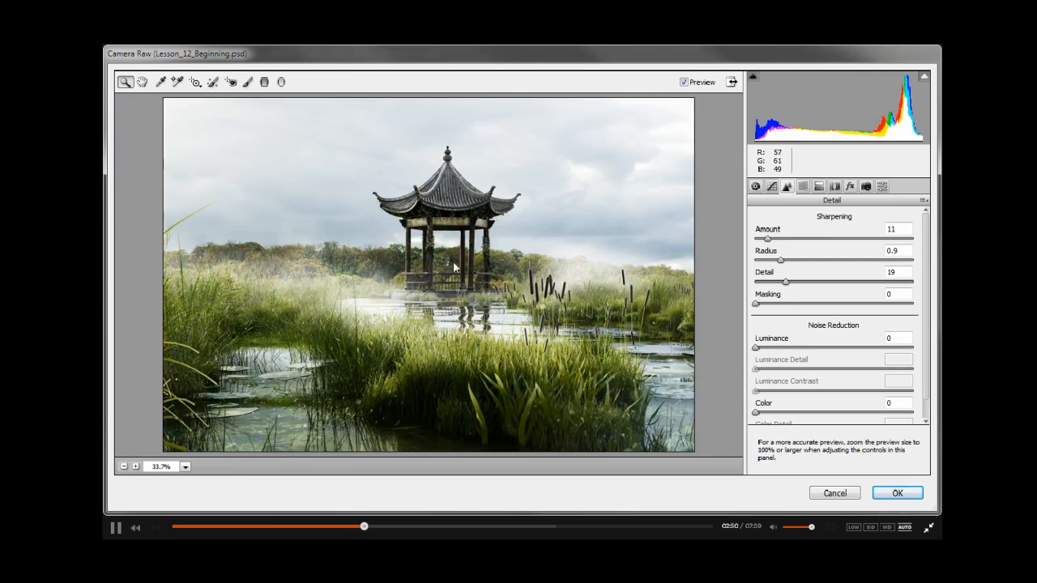
Step: Try HSL hue shifts of -46 for Greens, -8 for Aquas and +12 for Blues, and reset the hues to default
click(803, 187)
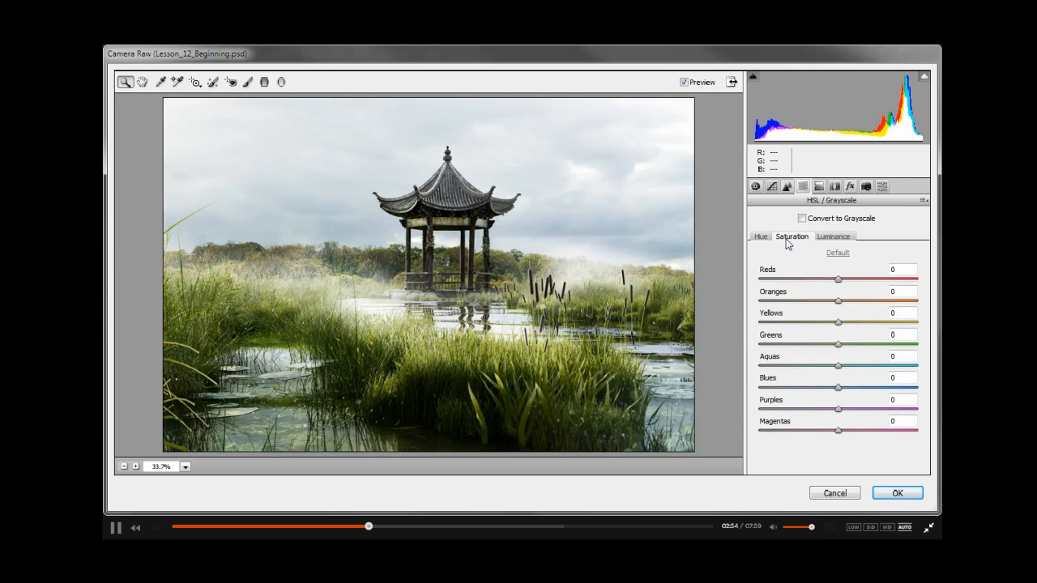
click(760, 237)
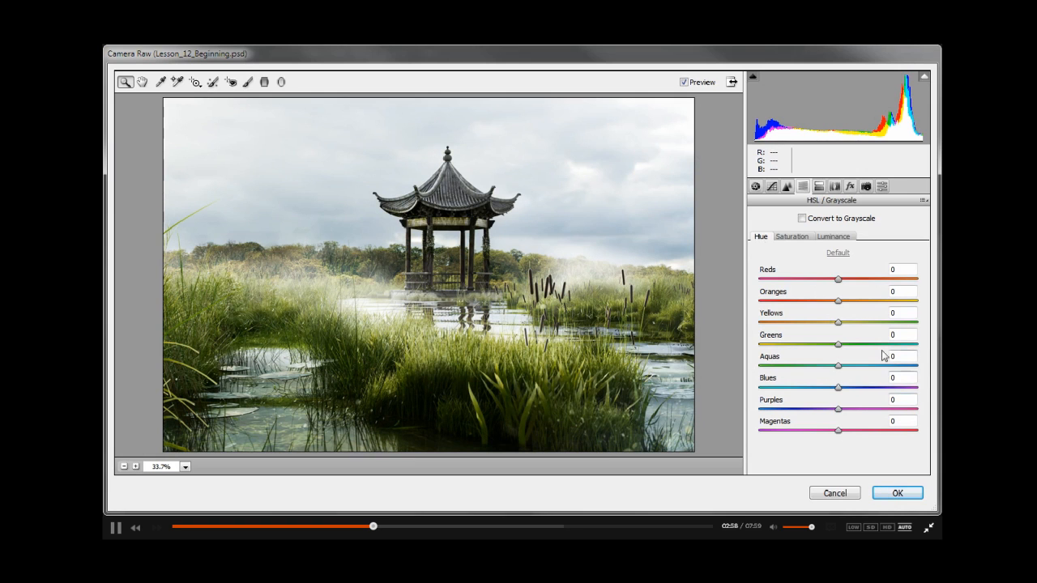
mouse_move(839, 388)
mouse_down()
mouse_move(800, 389)
mouse_move(891, 398)
mouse_move(840, 396)
mouse_move(880, 369)
mouse_move(841, 366)
mouse_move(811, 368)
mouse_move(838, 370)
mouse_move(829, 396)
mouse_move(793, 395)
mouse_move(895, 397)
mouse_move(848, 393)
mouse_up()
drag(838, 345, 802, 350)
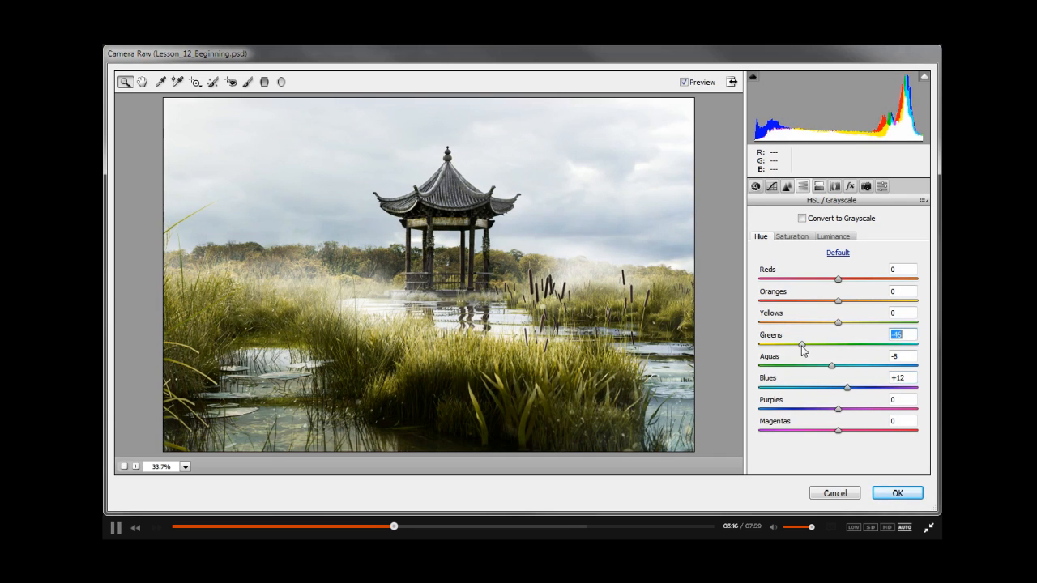
drag(840, 323, 836, 354)
click(840, 256)
Step: Raise the HSL saturation of Blues slightly while leaving Greens at 0, and set the Greens luminance to -9
click(790, 236)
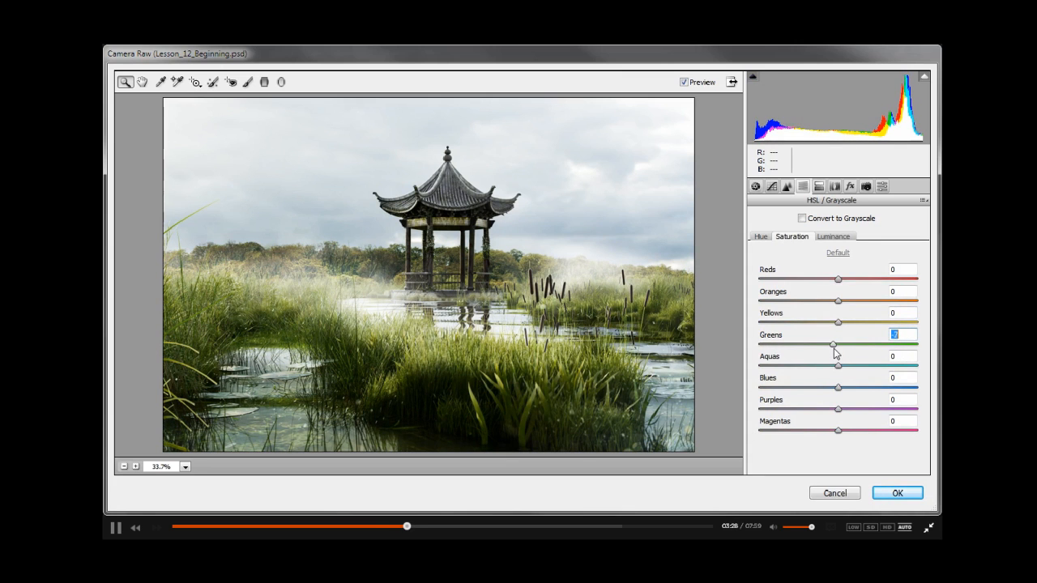
drag(840, 388, 865, 388)
drag(905, 335, 844, 340)
text(0)
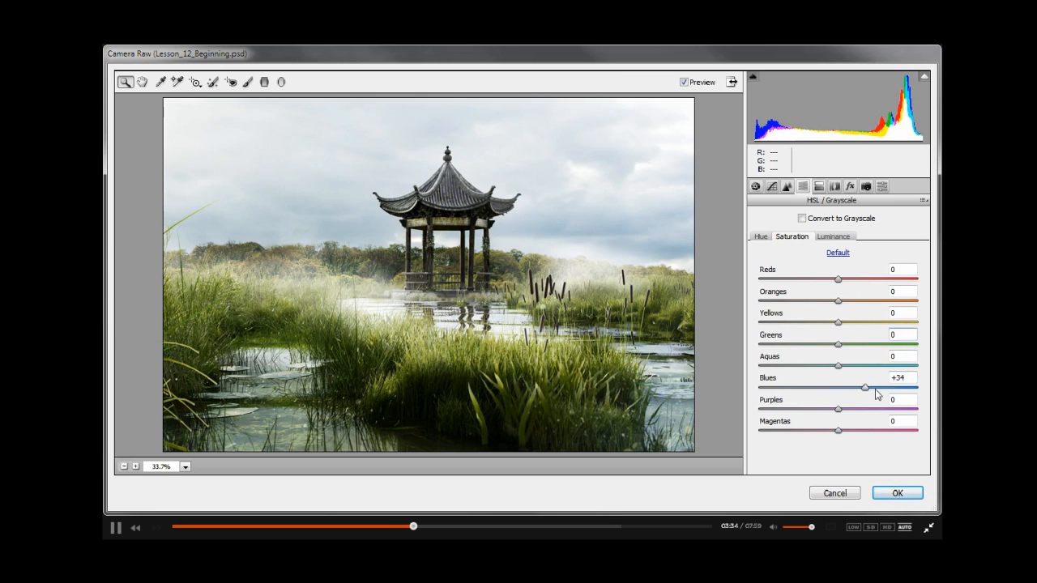
drag(865, 389, 850, 394)
click(841, 237)
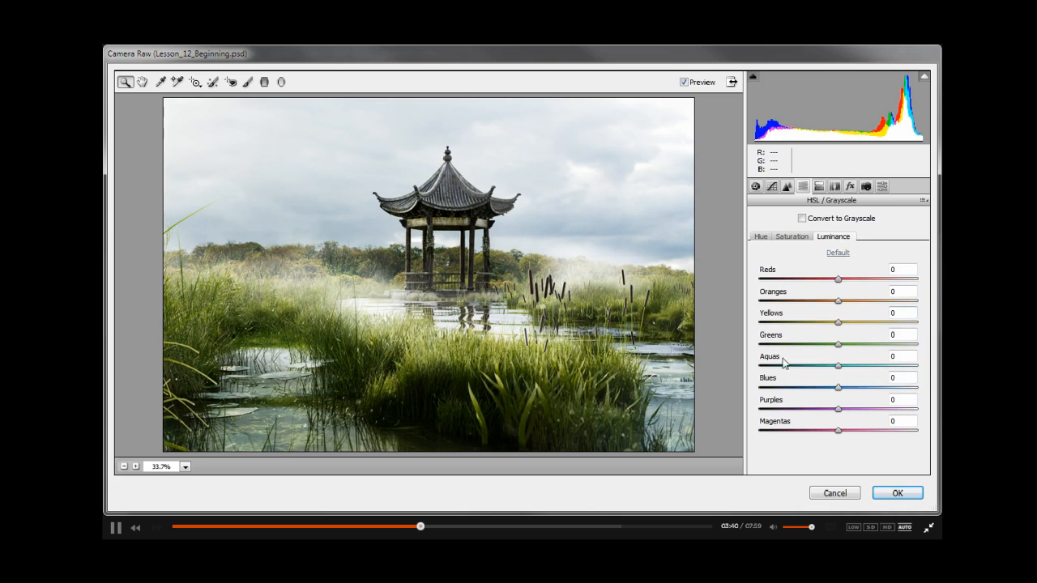
mouse_move(837, 350)
mouse_down()
mouse_move(793, 352)
mouse_move(832, 353)
mouse_up()
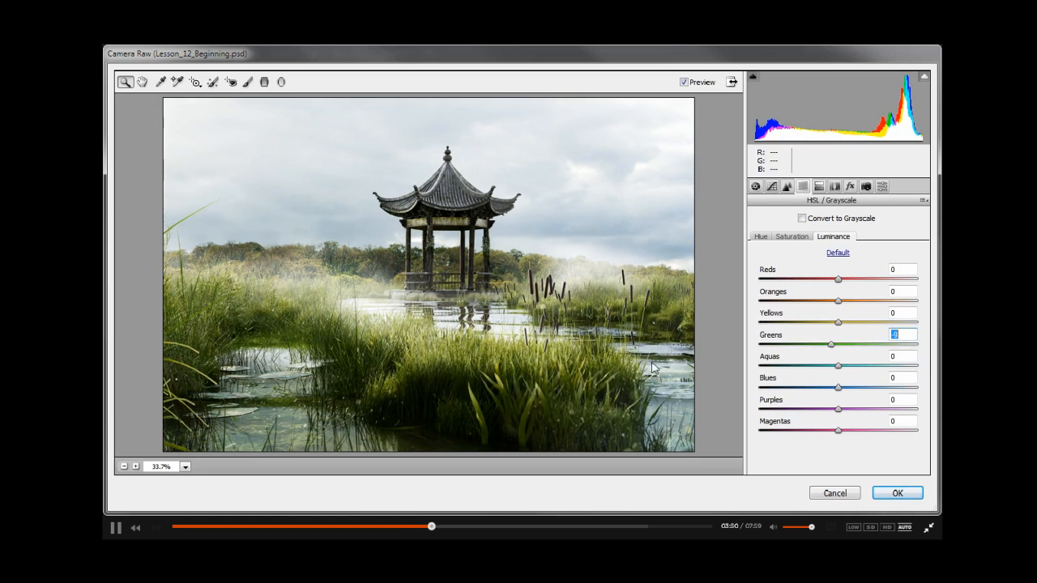
Step: Split-tone the image with Highlights Hue 53 and Saturation 10, and Shadows Hue 240 and Saturation 18
click(819, 186)
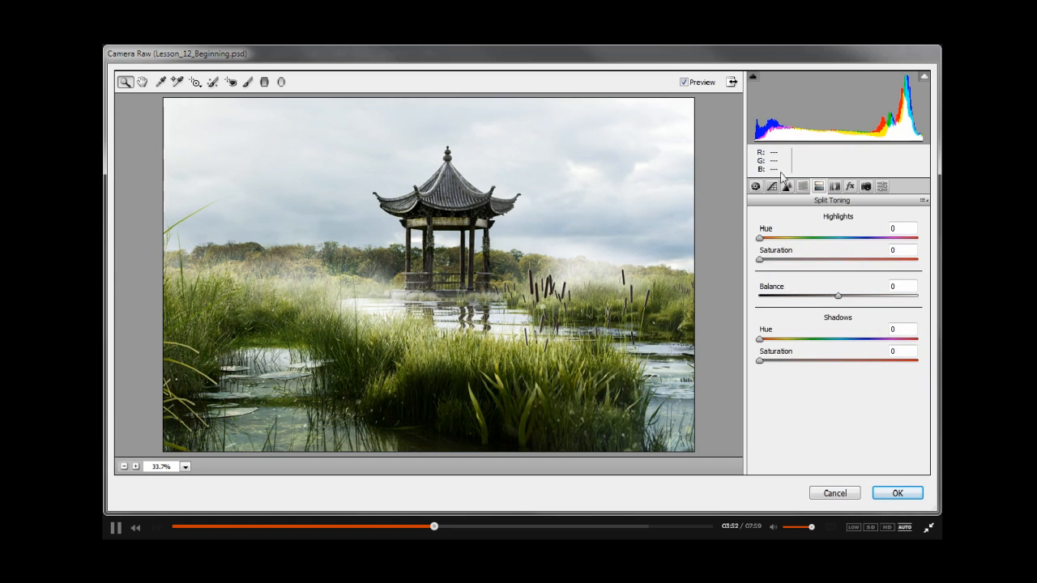
drag(759, 238, 782, 246)
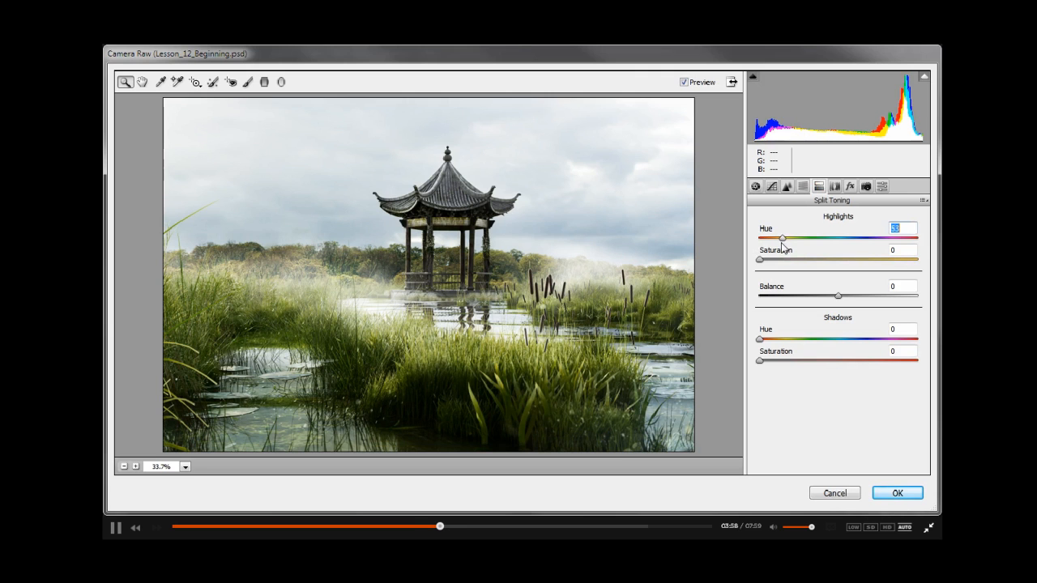
drag(760, 339, 863, 342)
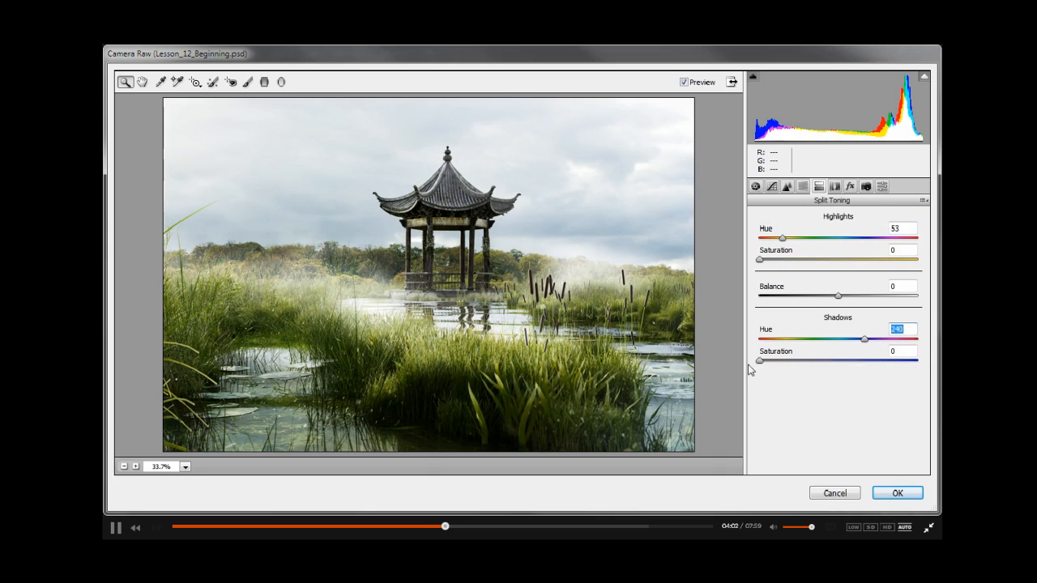
drag(760, 361, 803, 365)
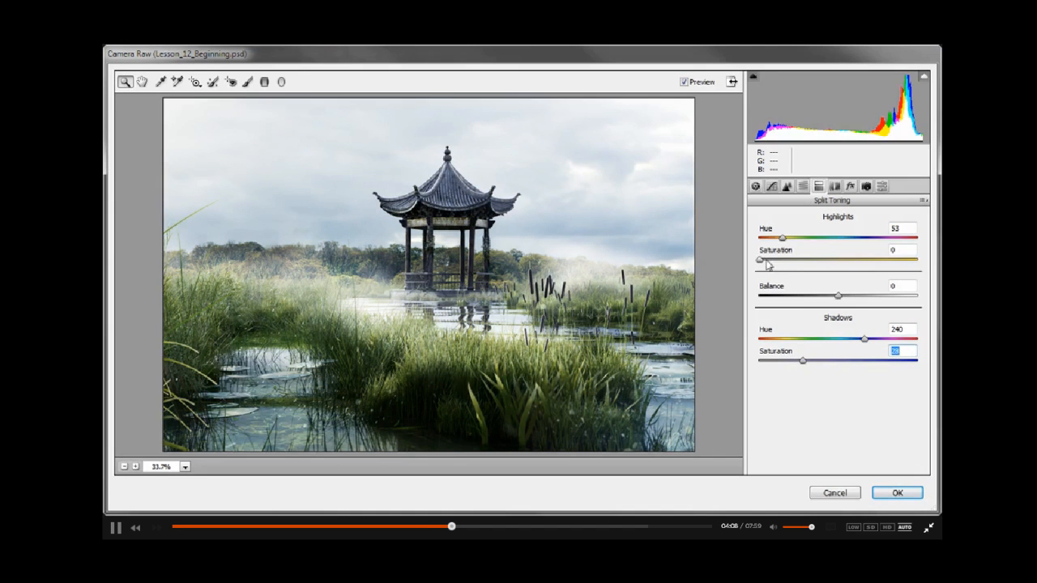
mouse_move(760, 261)
mouse_down()
mouse_move(793, 264)
mouse_move(777, 263)
mouse_up()
drag(802, 361, 789, 368)
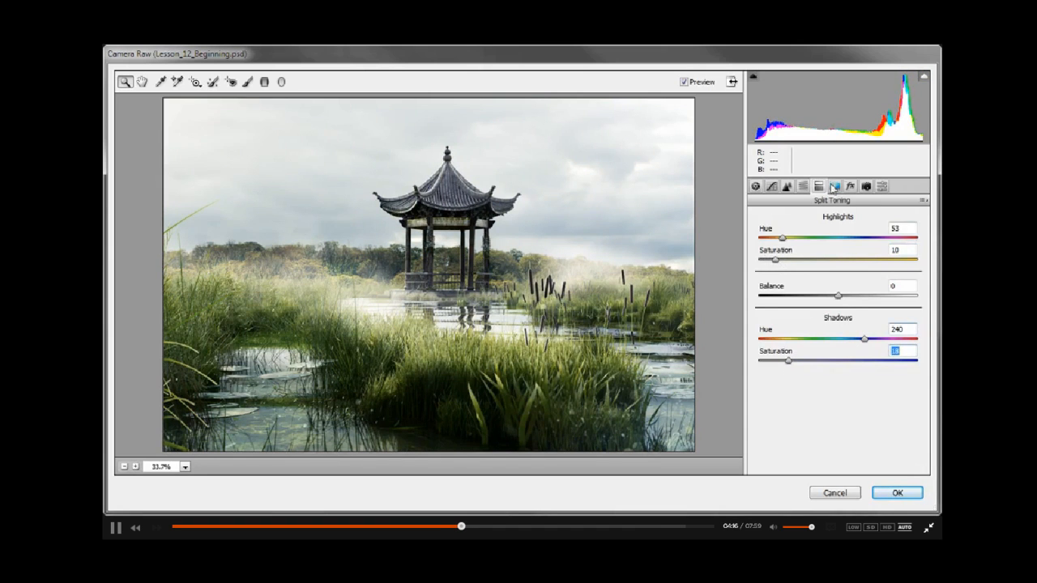
click(835, 187)
click(764, 217)
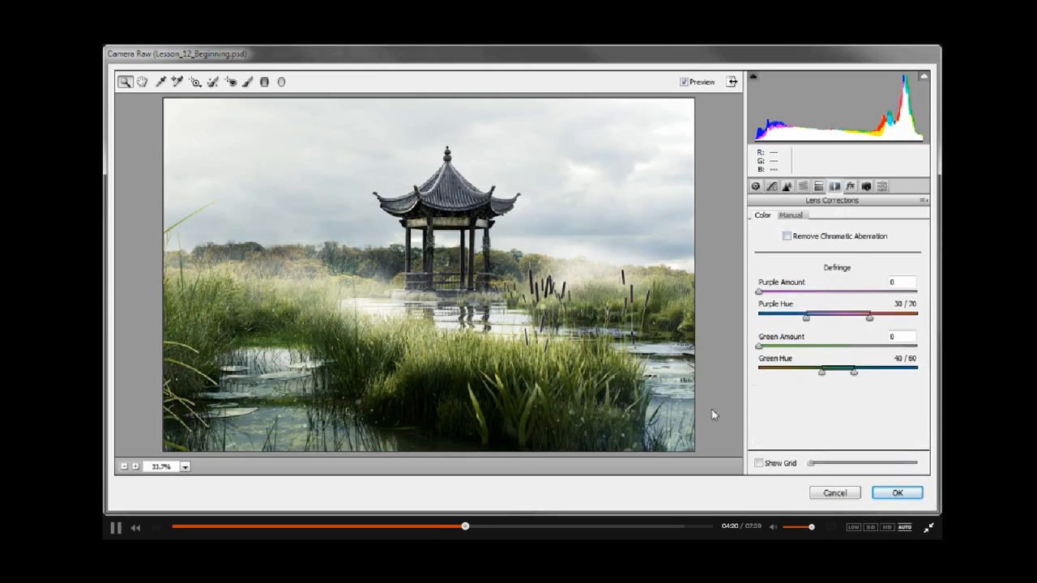
click(791, 215)
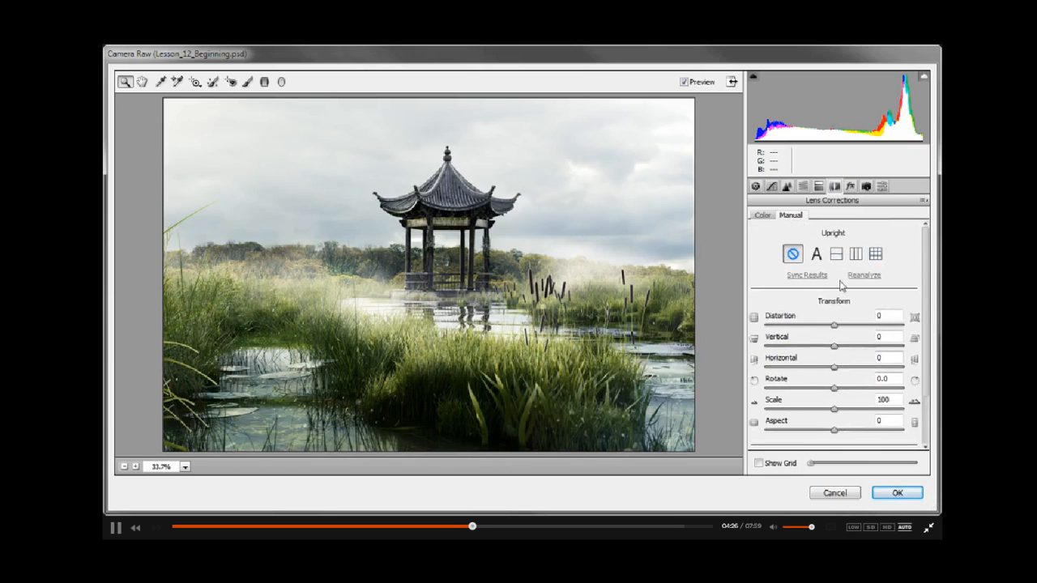
Step: Add film grain with Amount 12 and a Highlight Priority post-crop vignette with Amount -32
click(850, 187)
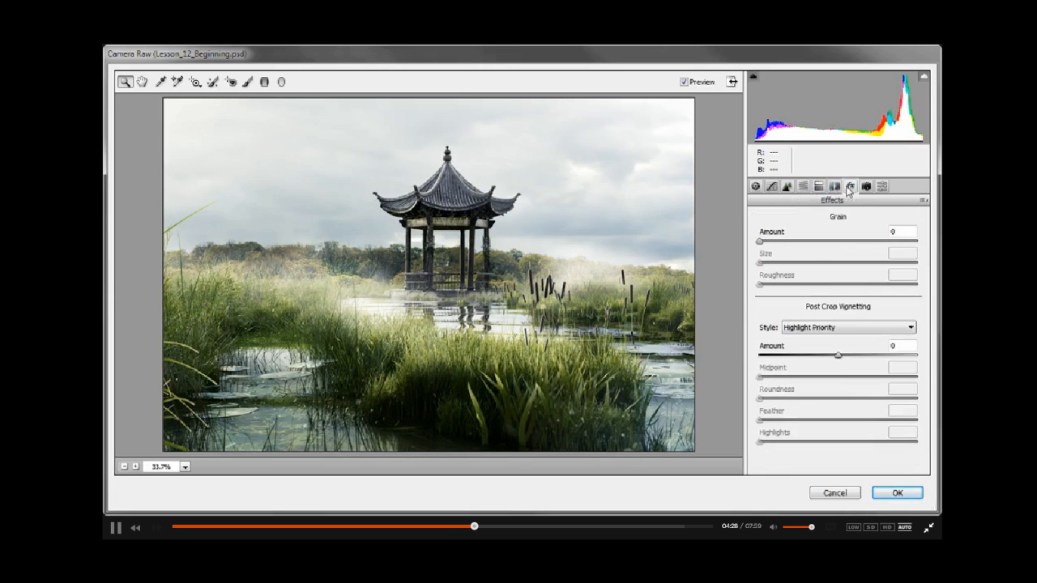
click(636, 218)
drag(761, 241, 783, 255)
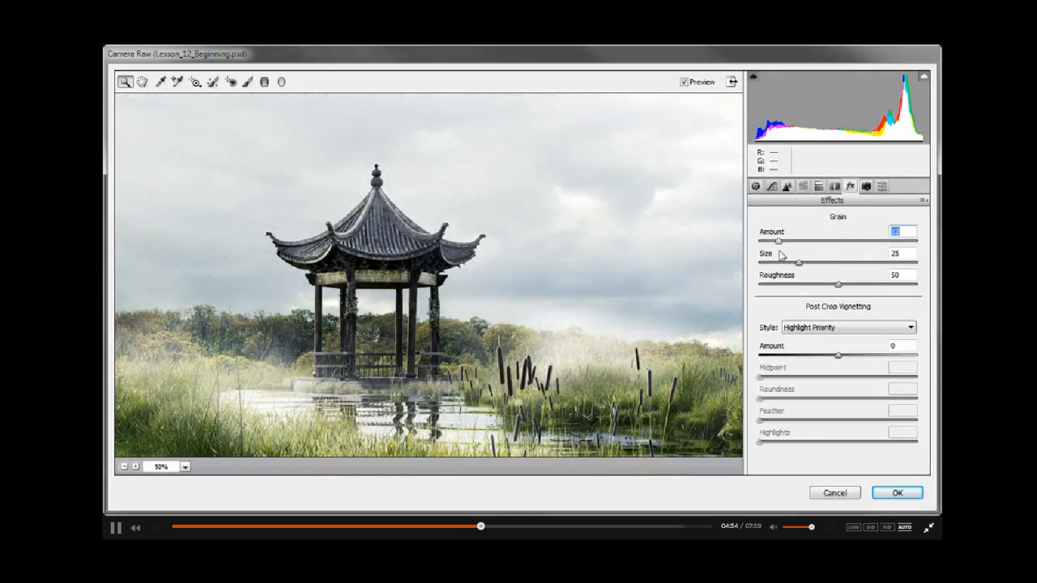
right_click(504, 256)
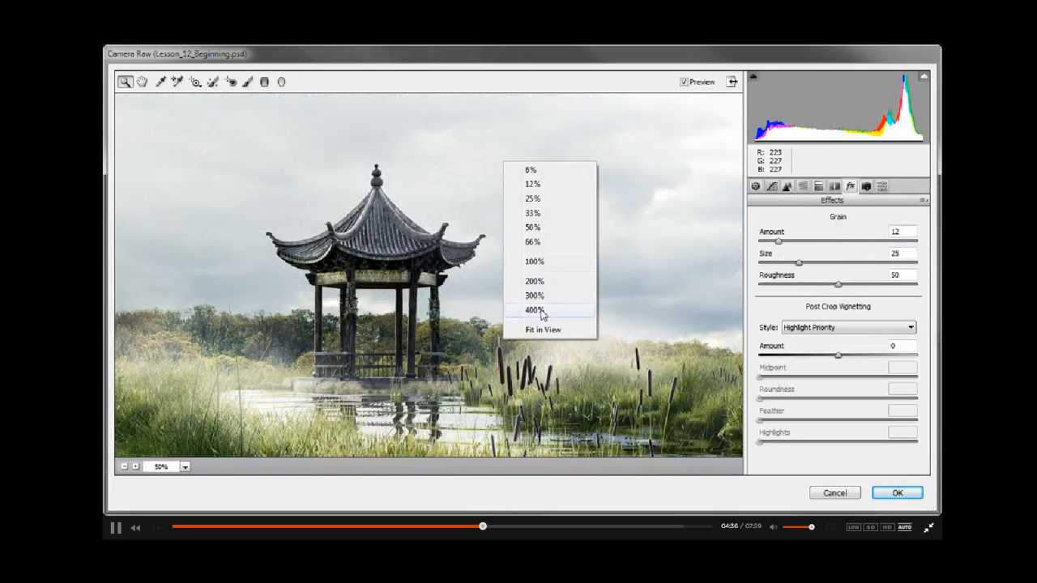
click(548, 332)
drag(837, 355, 812, 364)
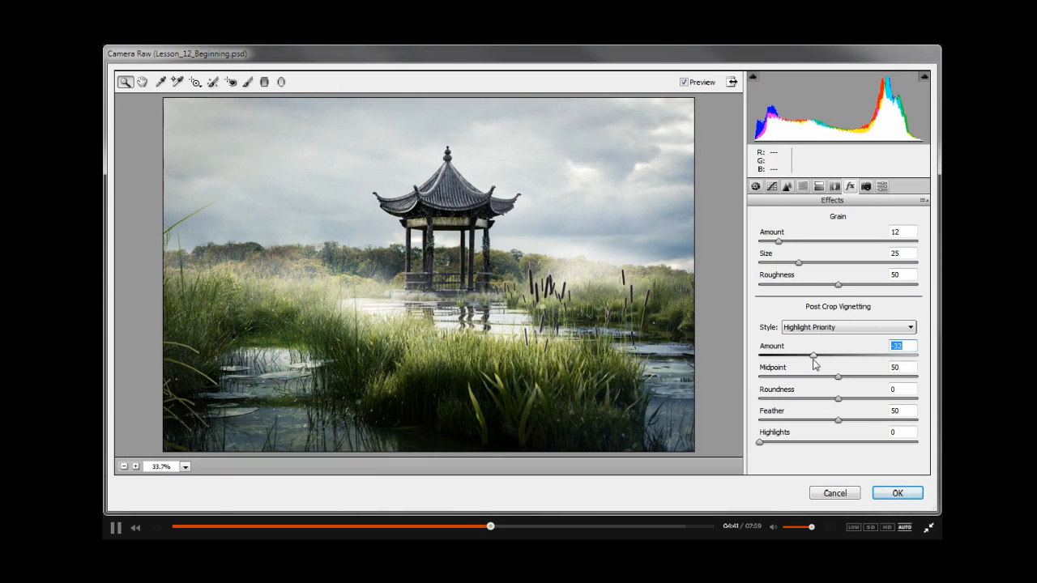
Step: In Camera Calibration, set Blue Primary Saturation to +18, reset Green Primary Hue to 0 and fine-tune Green Primary Saturation
click(867, 187)
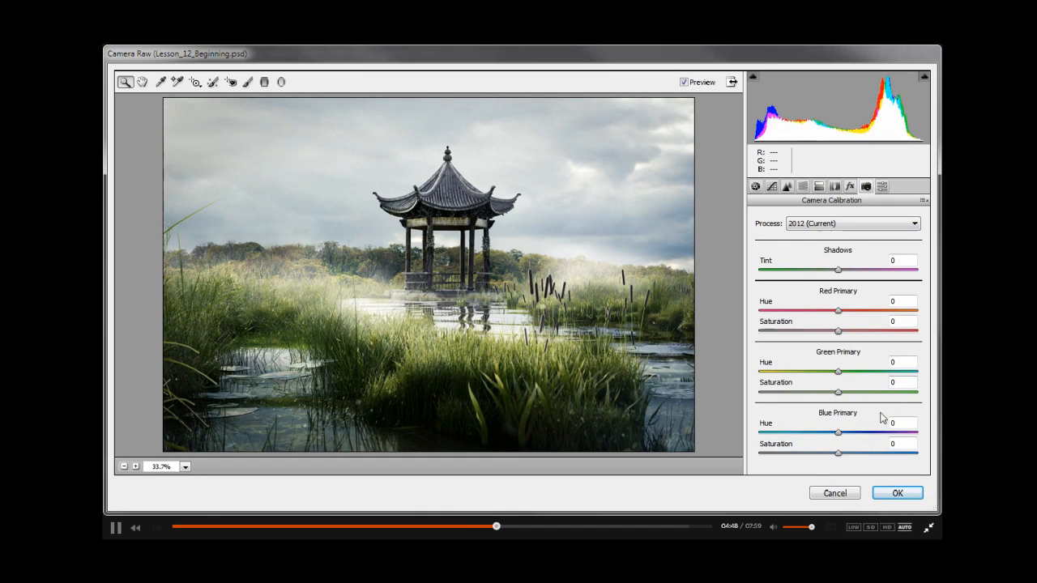
drag(838, 435, 853, 458)
drag(838, 372, 836, 397)
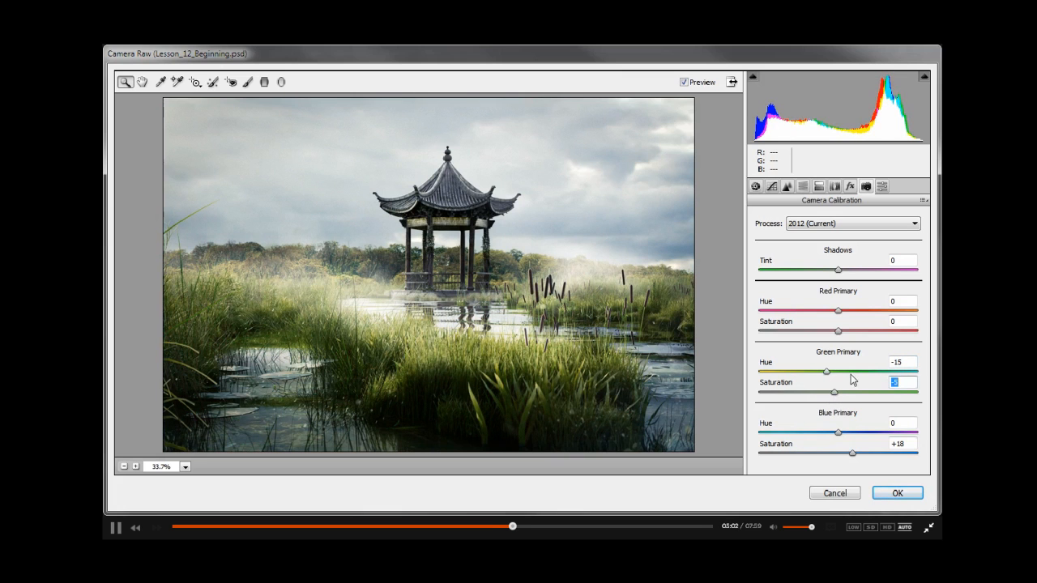
click(906, 363)
text(0)
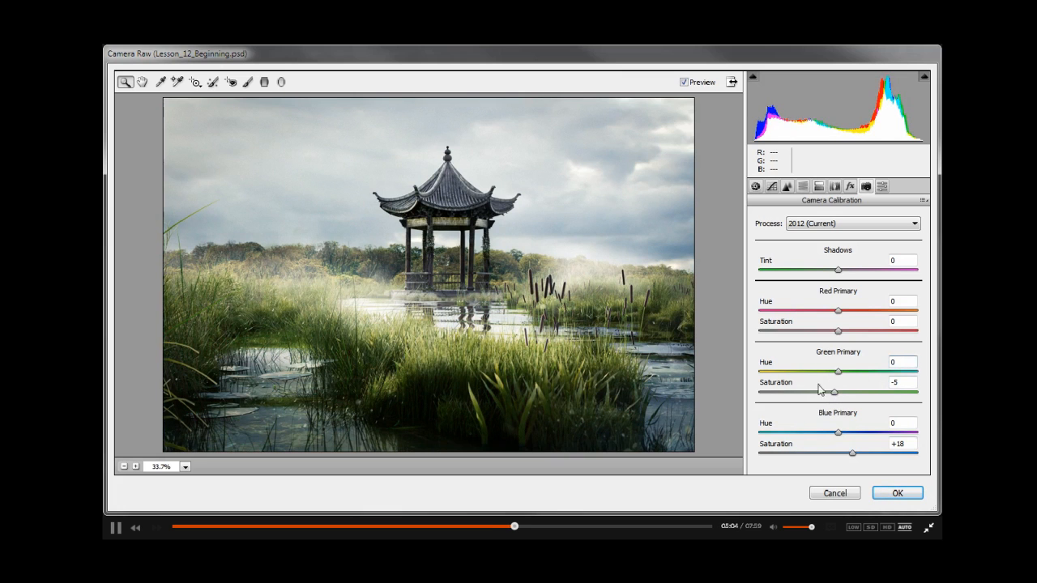
drag(837, 392, 839, 395)
click(883, 187)
click(757, 187)
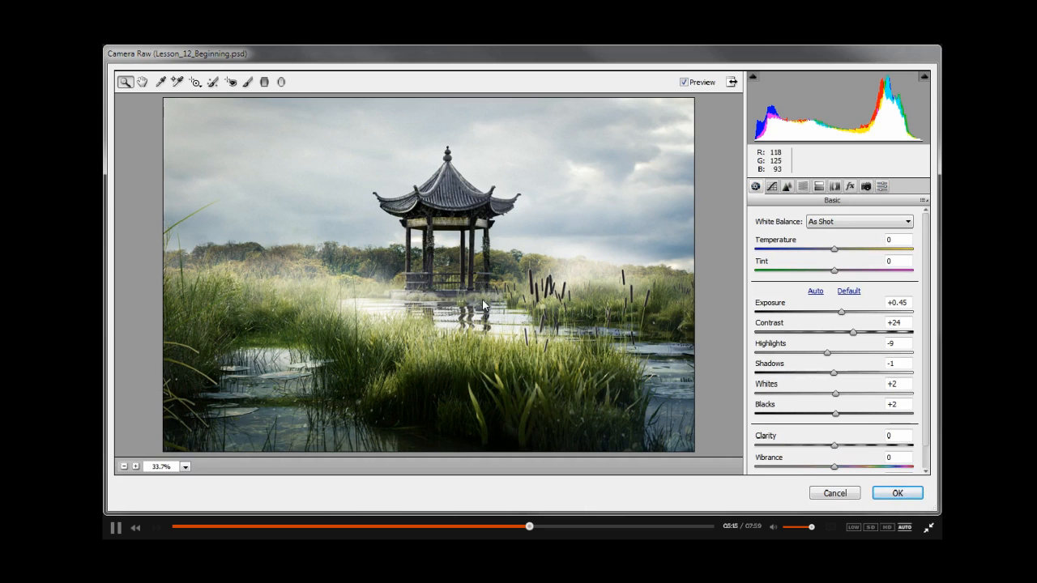
Step: Paint an Adjustment Brush correction over the gazebo's roof with Exposure +0.15
click(248, 81)
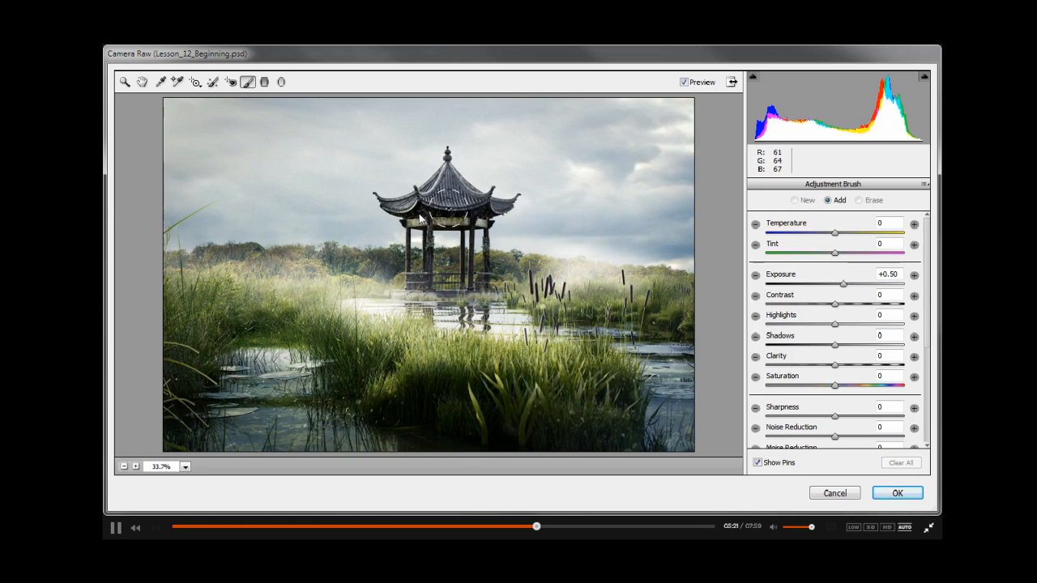
drag(393, 209, 413, 204)
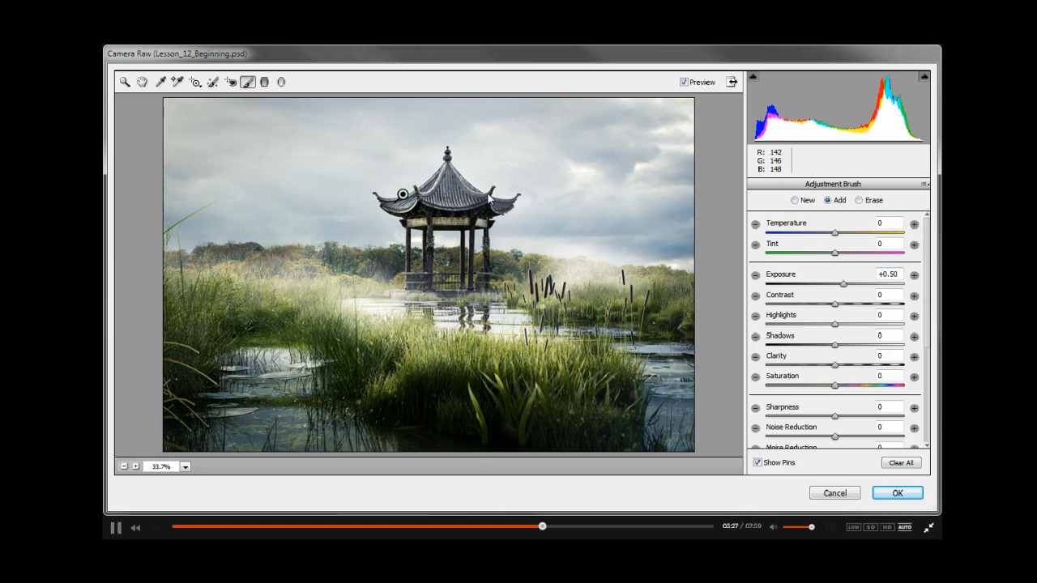
mouse_move(844, 284)
mouse_down()
mouse_move(863, 291)
mouse_move(843, 290)
mouse_up()
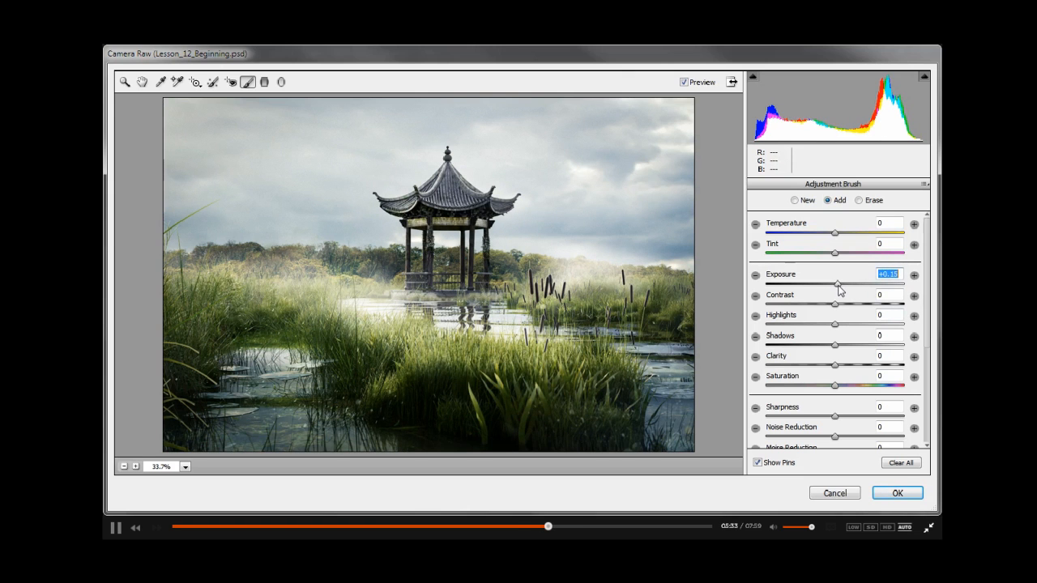
drag(461, 235, 449, 222)
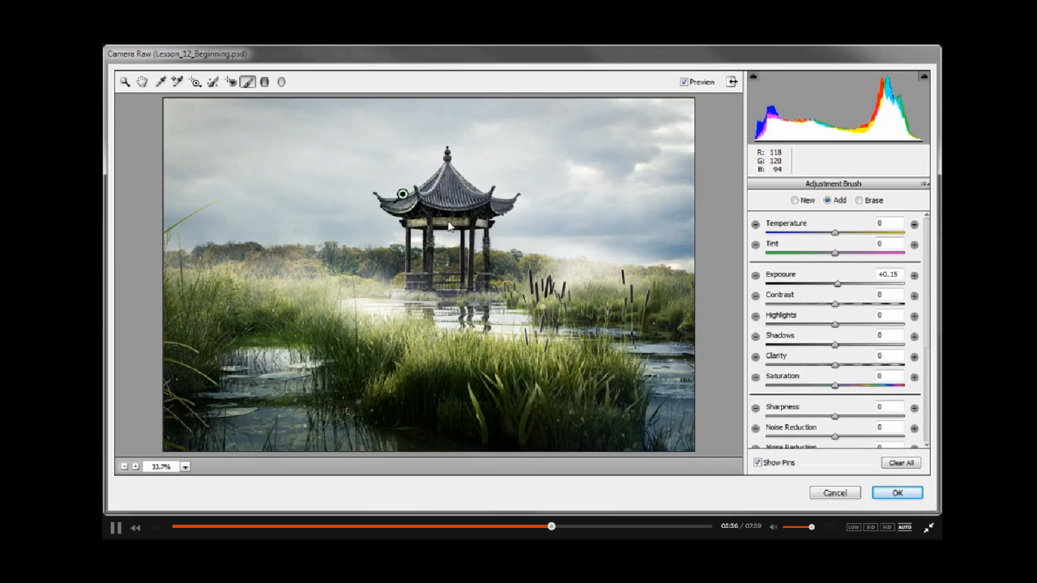
Step: Paint a new Adjustment Brush correction on the dark area beneath the gazebo's eaves with Exposure +0.90
click(134, 467)
click(134, 468)
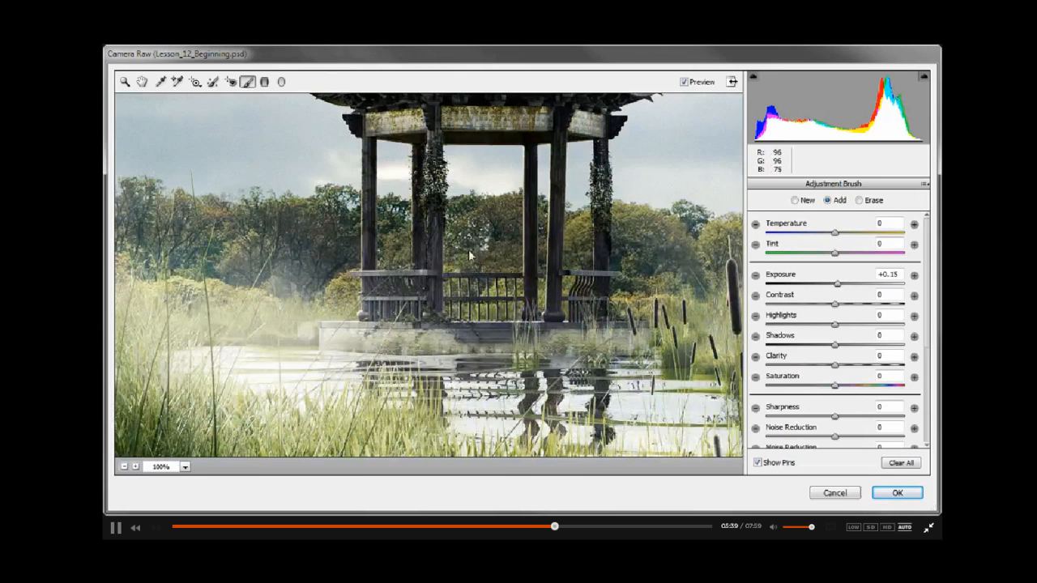
scroll(487, 195, up, 5)
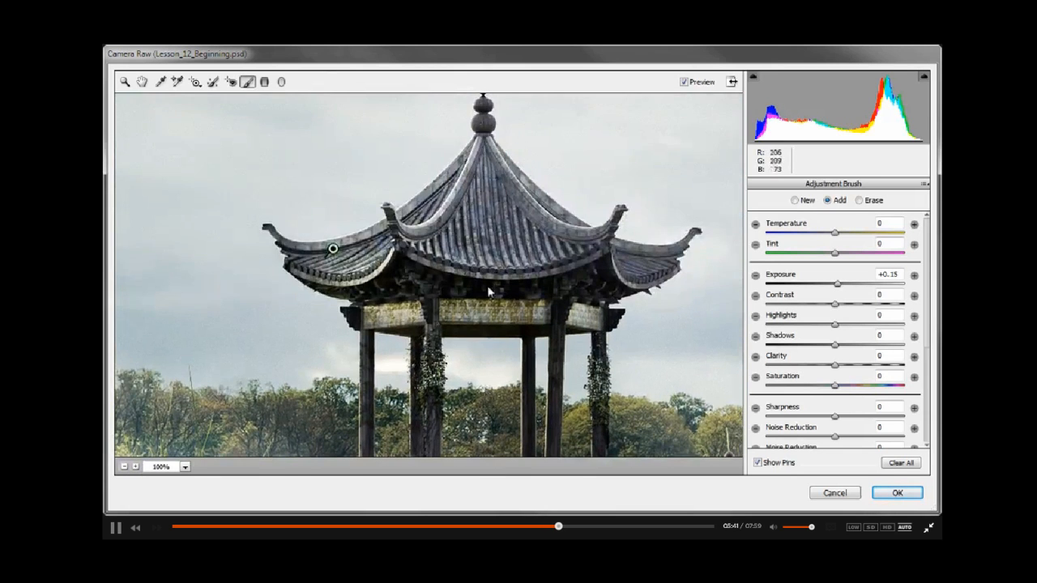
click(795, 200)
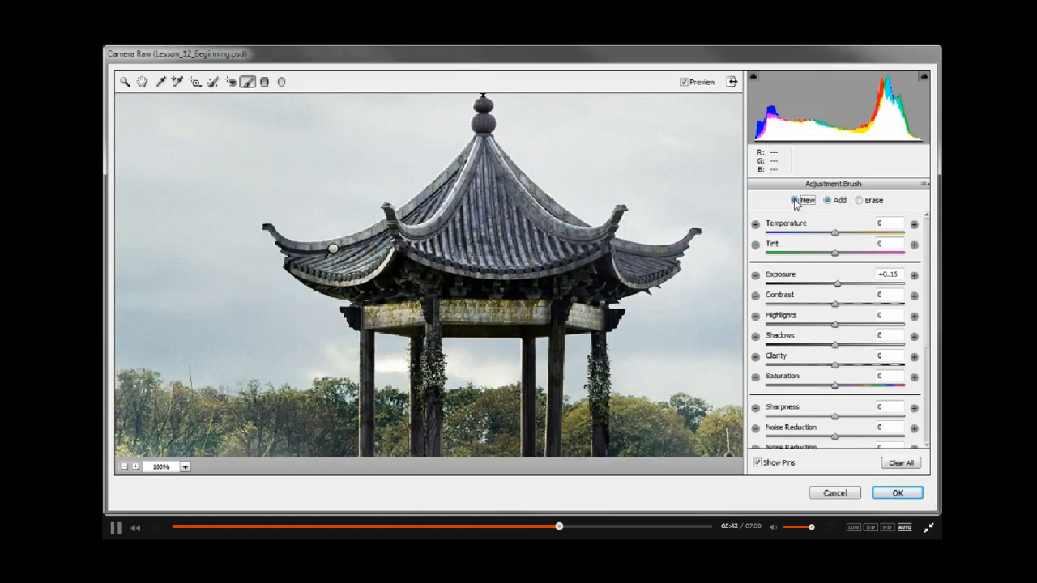
drag(385, 295, 408, 288)
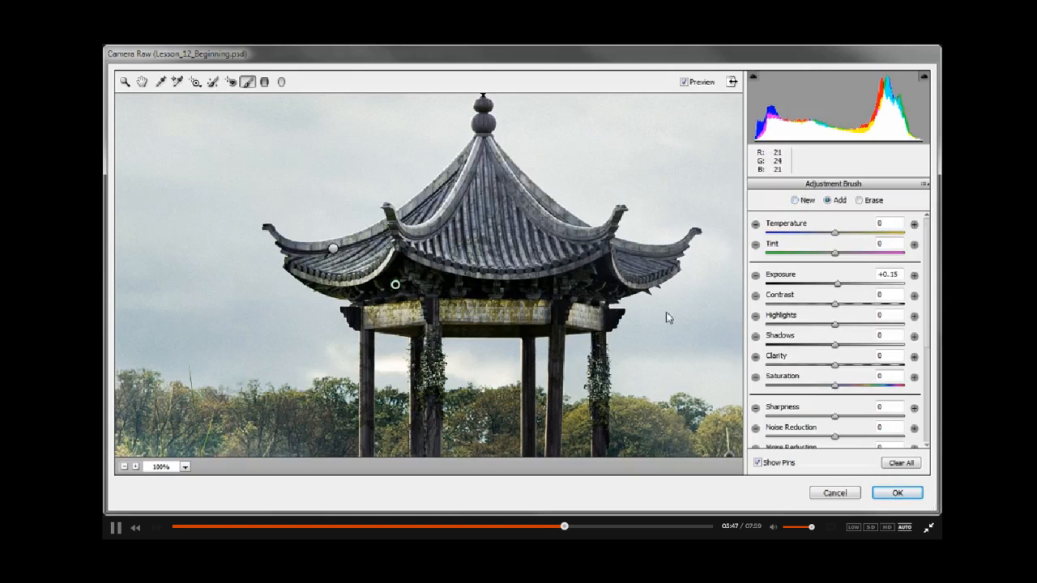
drag(845, 290, 855, 288)
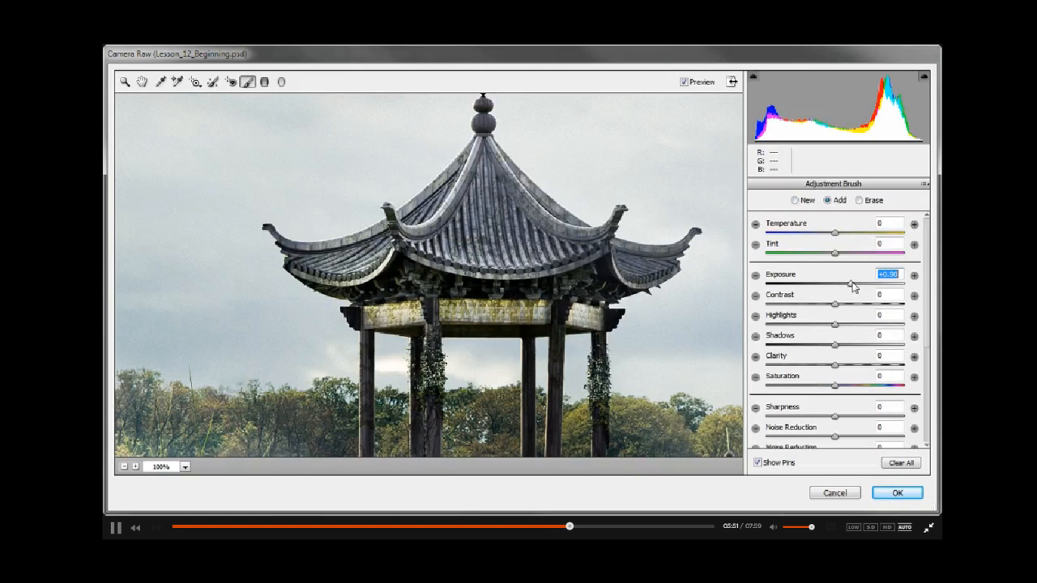
click(124, 468)
click(124, 467)
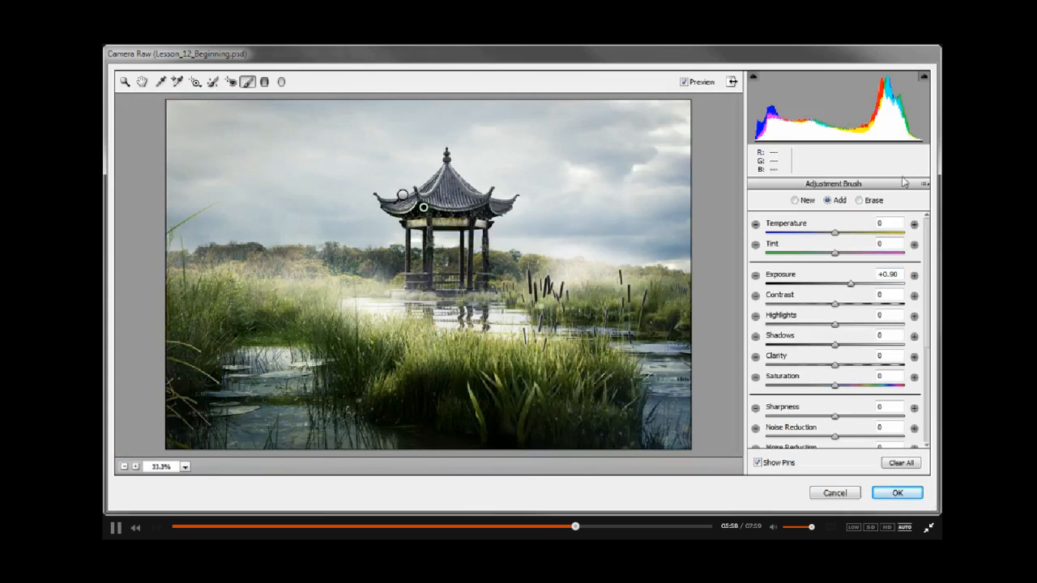
Step: Paint a new Adjustment Brush correction over the dark base of the foreground grass with Exposure +0.90 and Shadows +30
click(795, 200)
drag(413, 405, 484, 426)
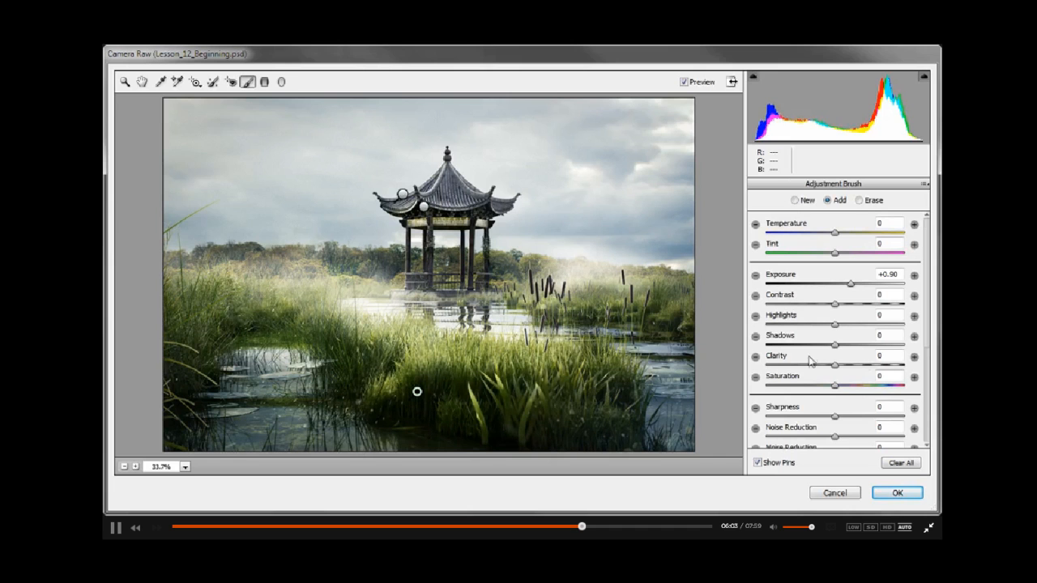
drag(836, 349, 858, 348)
click(806, 201)
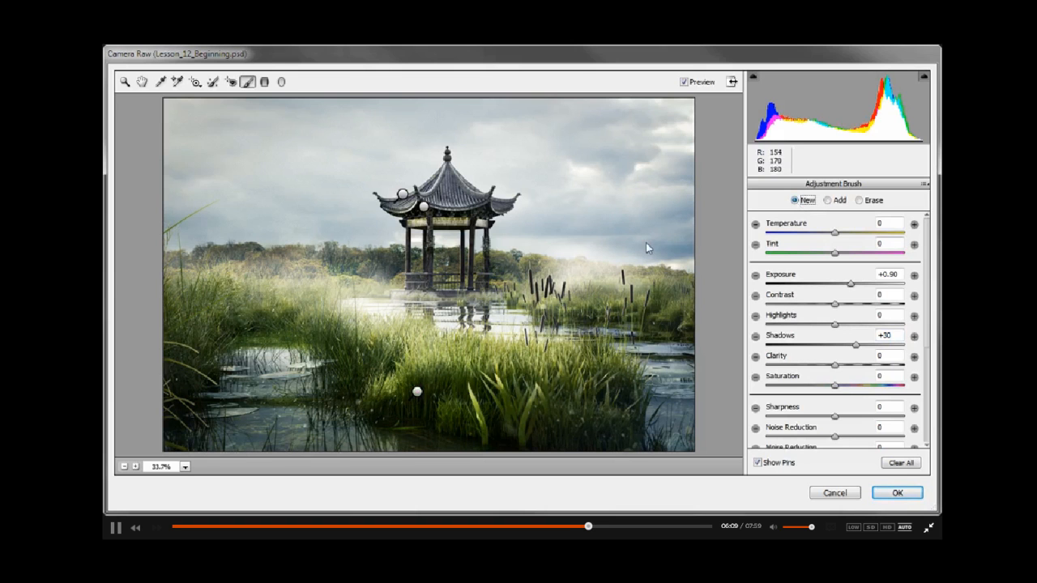
mouse_move(494, 336)
mouse_down()
mouse_move(516, 350)
mouse_move(432, 347)
mouse_up()
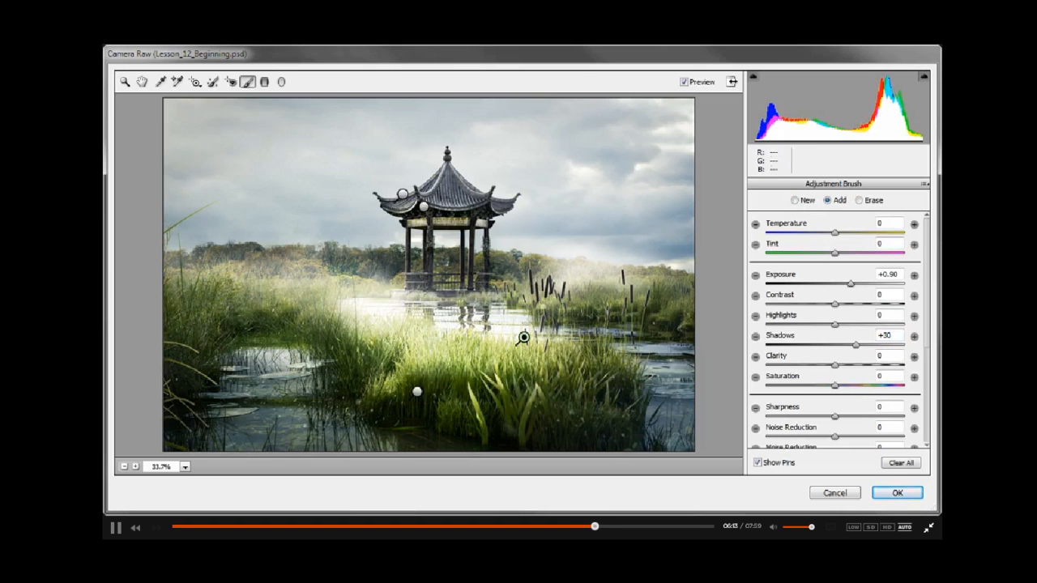
drag(850, 283, 833, 289)
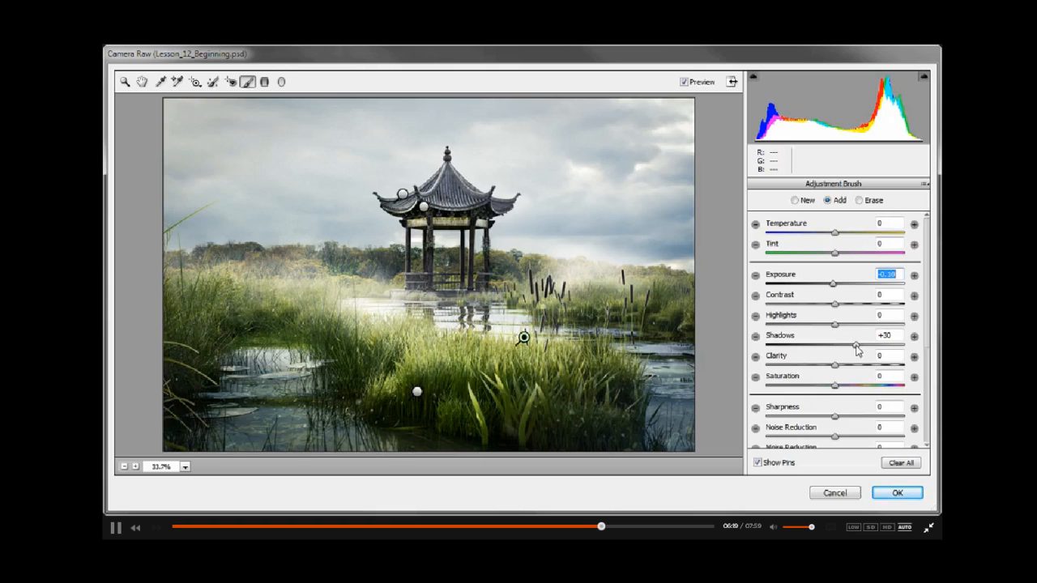
key(ctrl+z)
key(Delete)
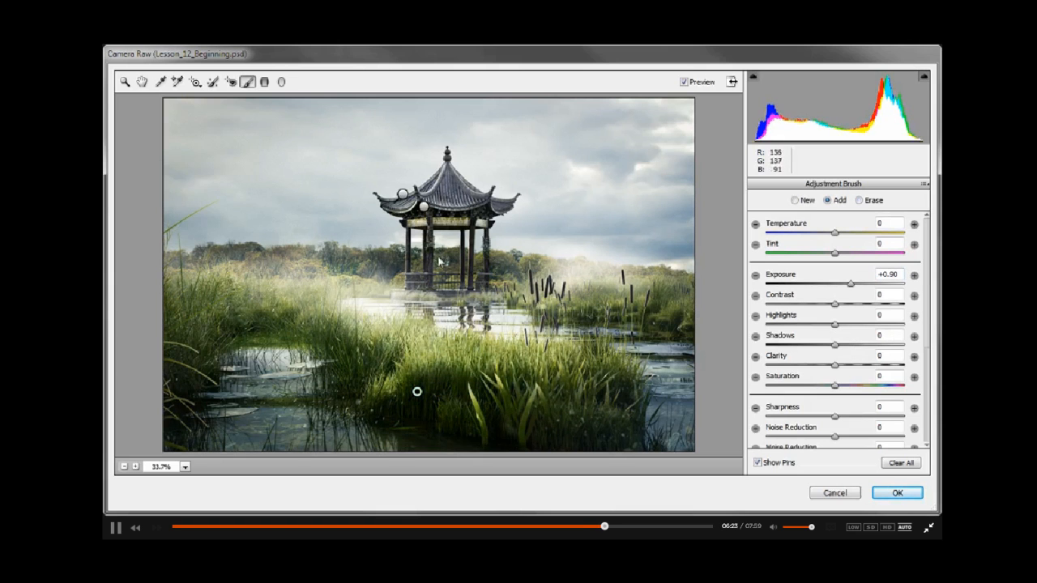
key(ctrl+z)
Step: Paint a new Adjustment Brush correction over the bright grass and mist with Exposure -0.25, Highlights -89 and Shadows +3
click(798, 201)
mouse_move(514, 358)
mouse_down()
mouse_move(415, 353)
mouse_move(321, 312)
mouse_up()
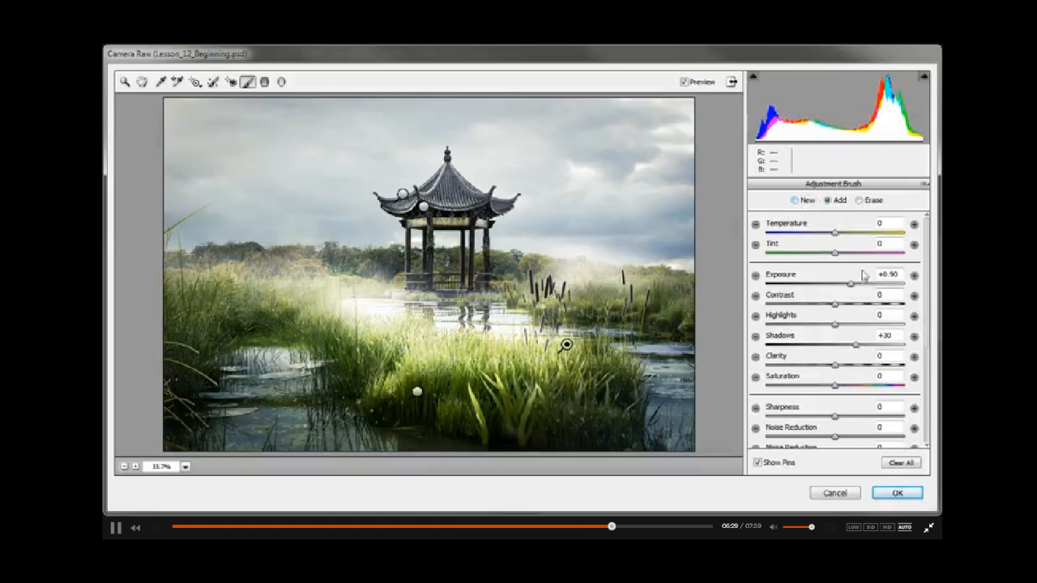
drag(850, 284, 832, 291)
mouse_move(856, 346)
mouse_down()
mouse_move(838, 349)
mouse_move(836, 326)
mouse_move(760, 331)
mouse_move(776, 330)
mouse_up()
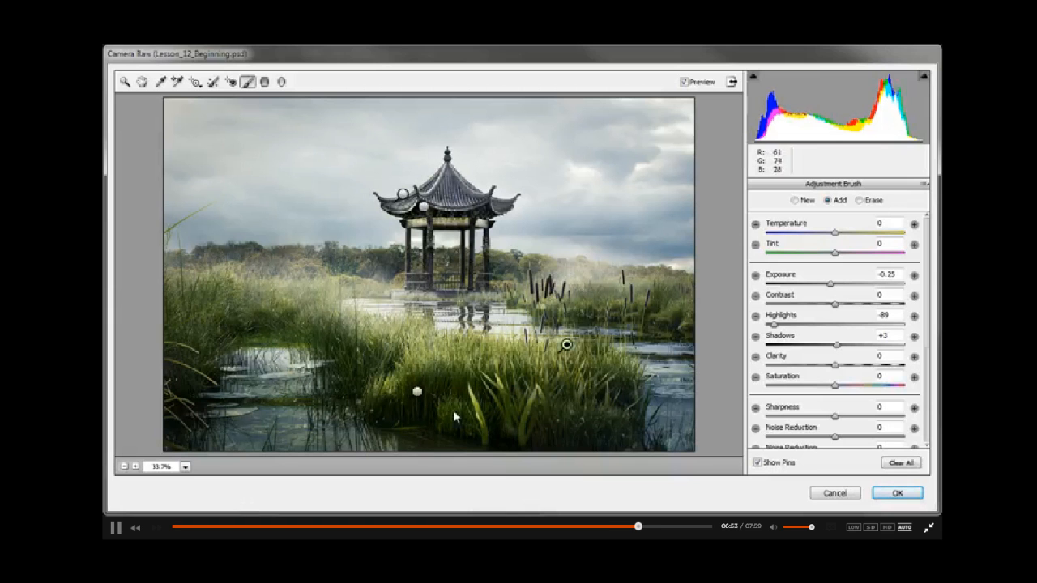
Step: Leave the Adjustment Brush and strengthen the post-crop vignette to Amount -47
click(142, 81)
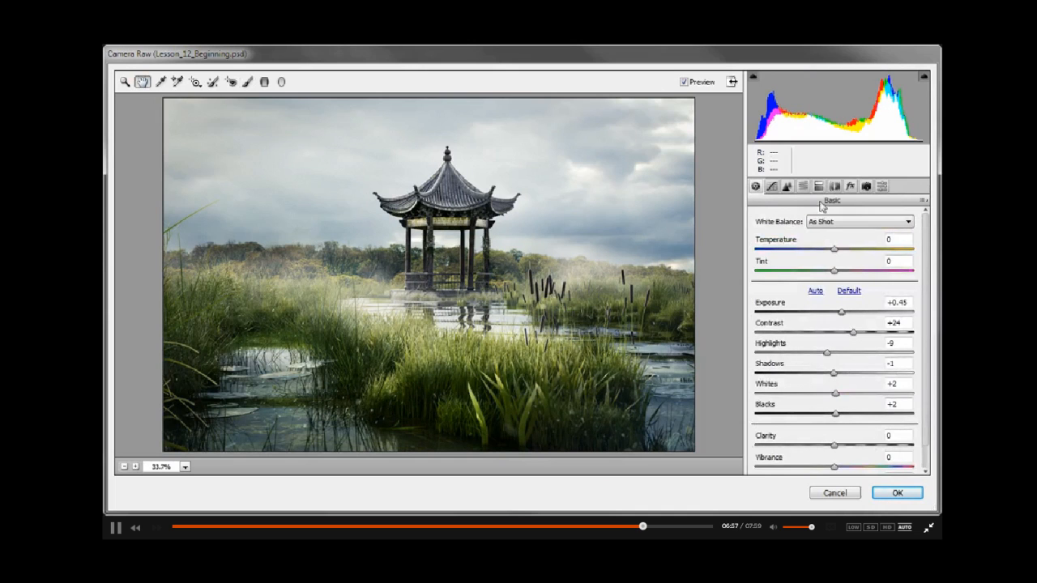
click(834, 186)
click(851, 187)
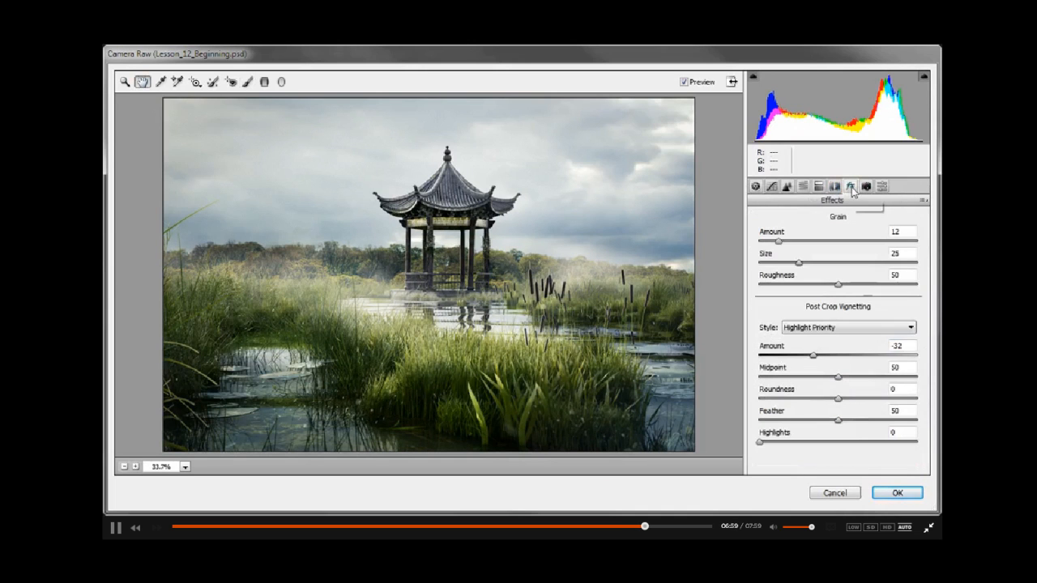
drag(813, 357, 800, 359)
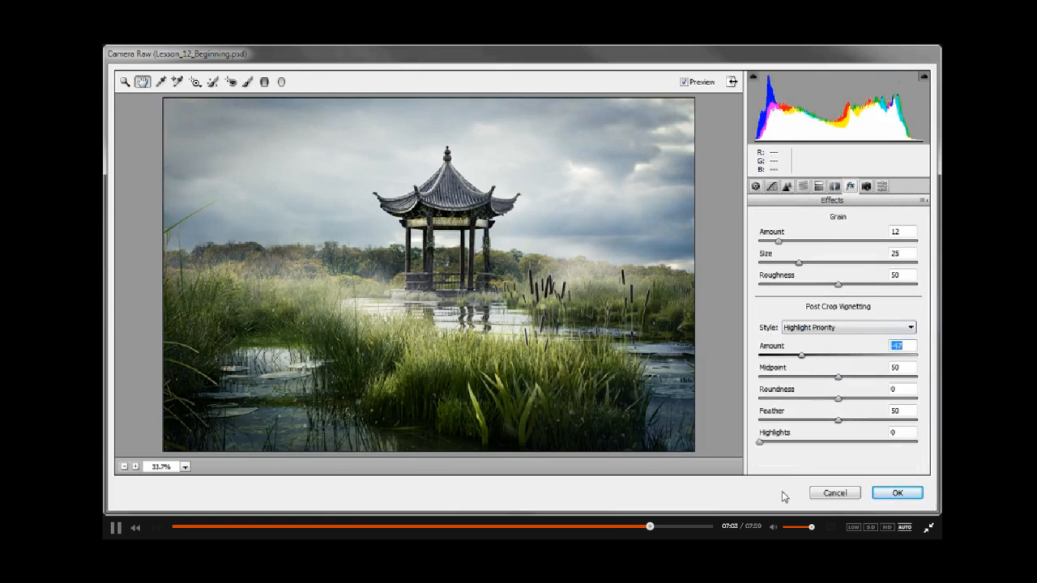
Step: Lower the image's overall Saturation to about -8 in the Basic adjustments and apply the Camera Raw grading
click(755, 186)
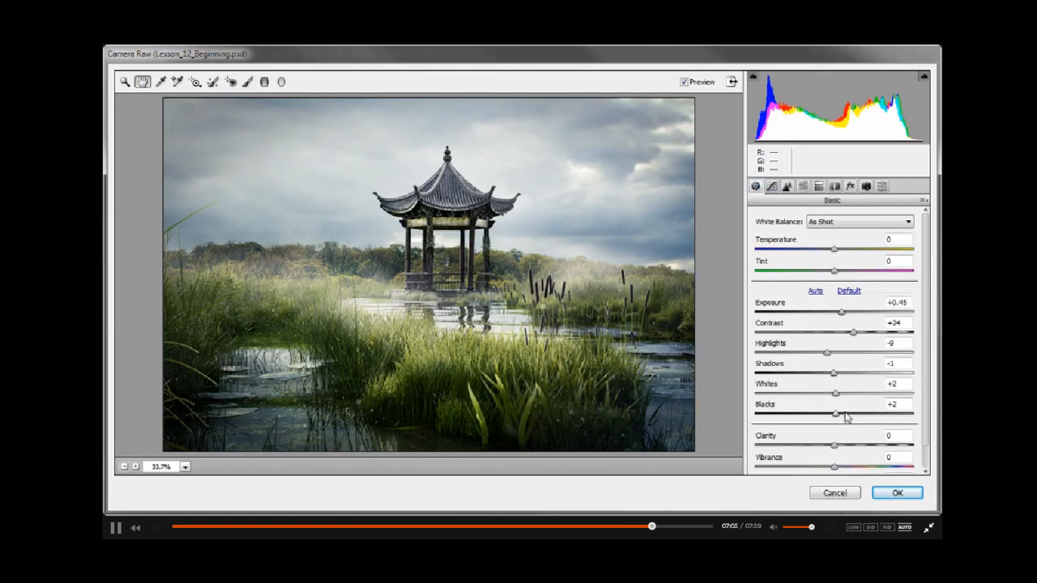
scroll(925, 387, down, 1)
mouse_move(831, 465)
mouse_down()
mouse_move(819, 468)
mouse_move(828, 469)
mouse_up()
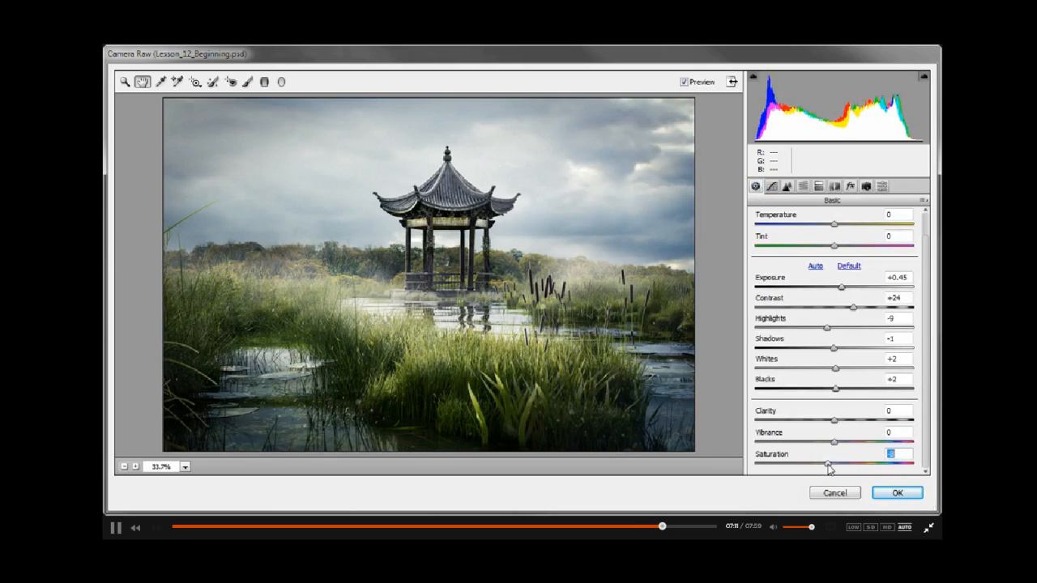
click(897, 492)
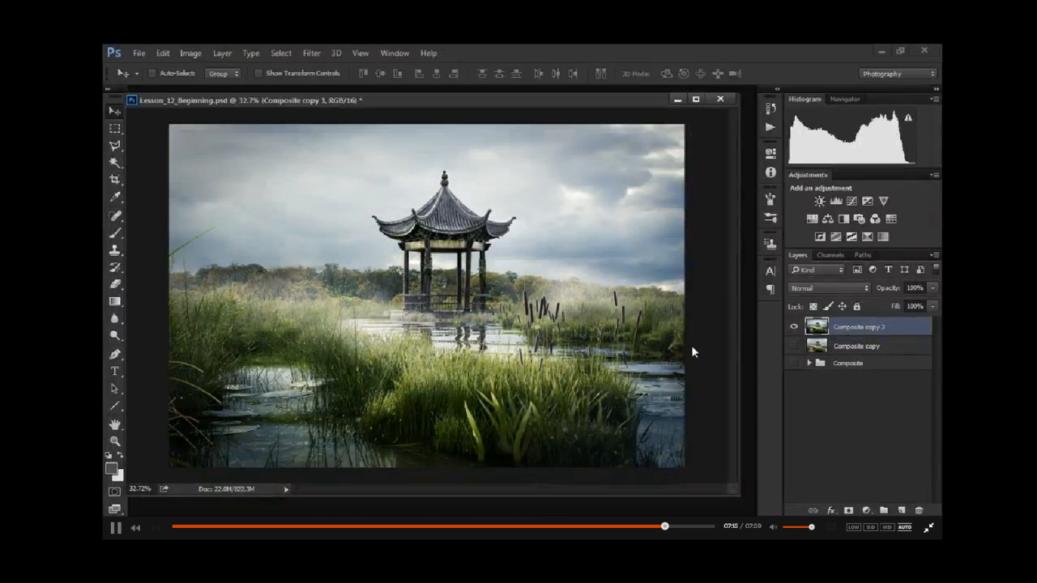
Step: Compare the graded Composite copy 3 with the ungraded Composite copy by toggling visibility, ending with both layers and the Composite group shown
click(794, 345)
click(794, 326)
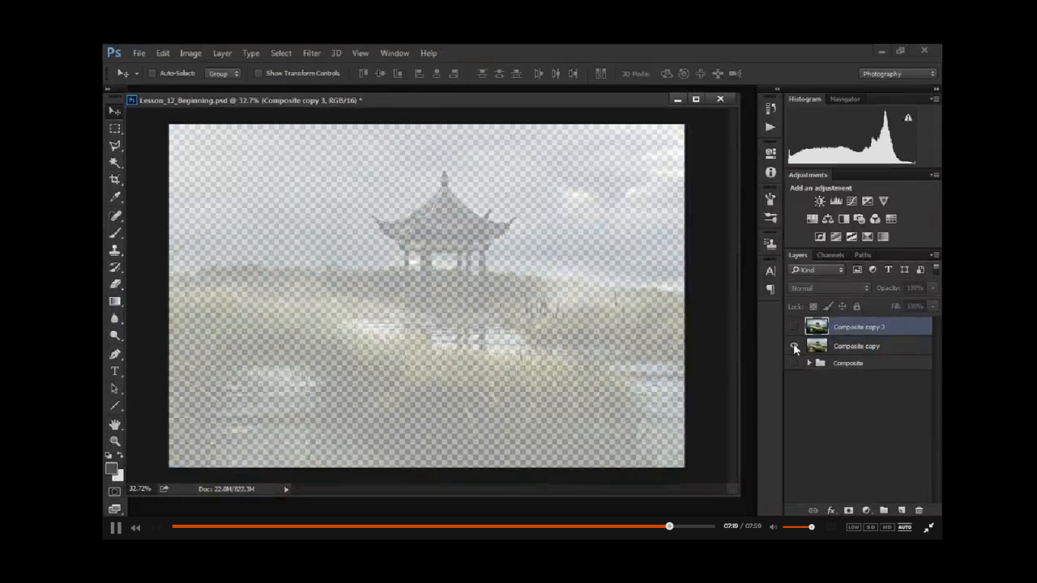
click(795, 364)
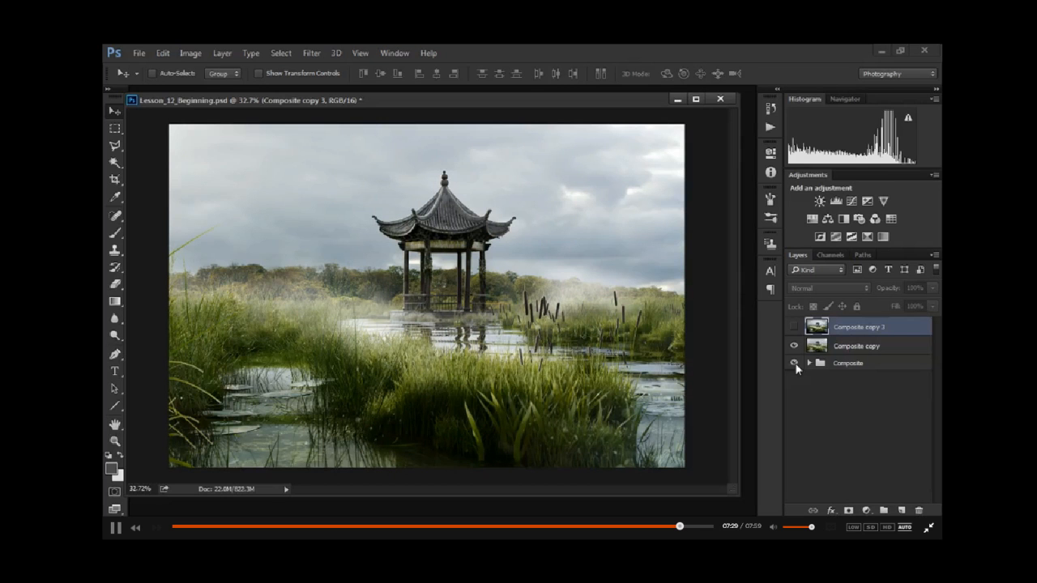
click(794, 328)
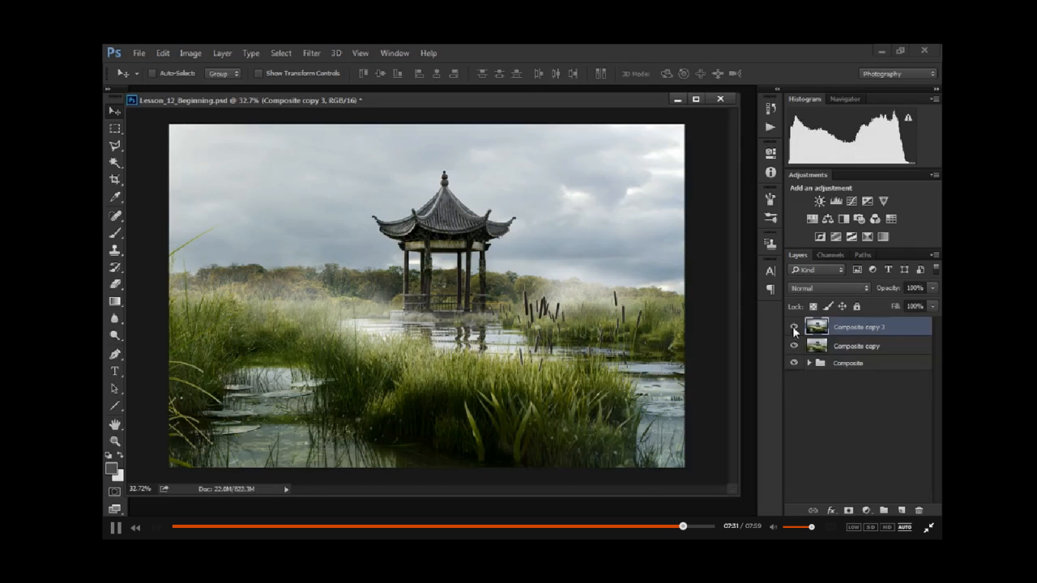